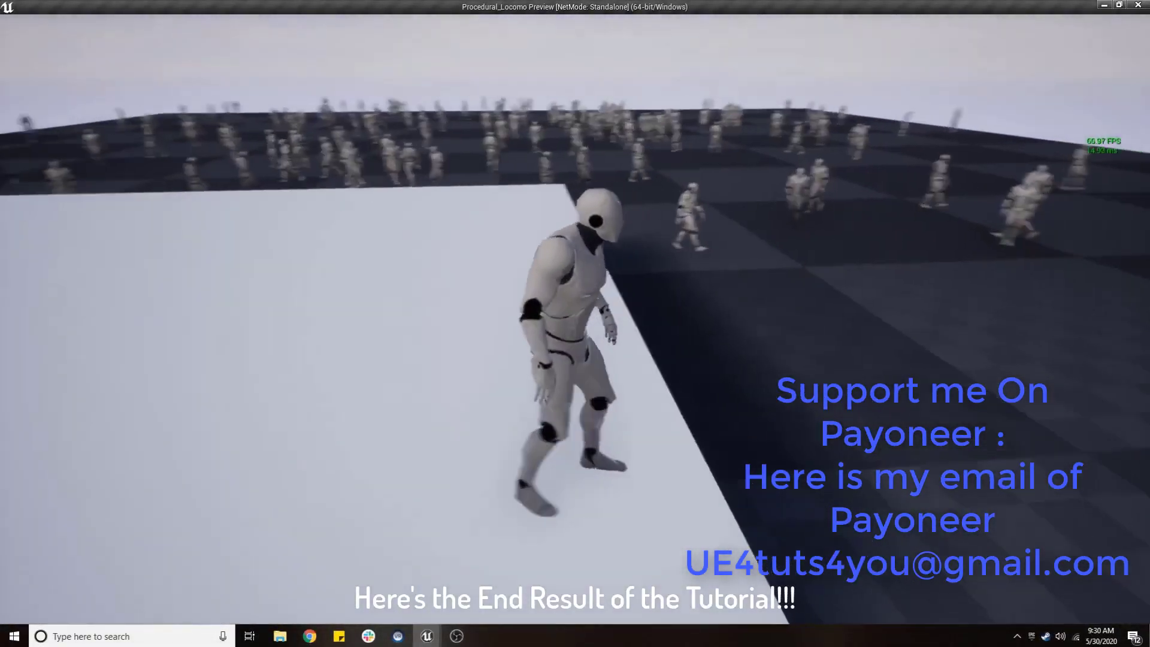
Run 'stat unitgraph' in the console to overlay the unit timing graph on the crowd demo.
key(grave)
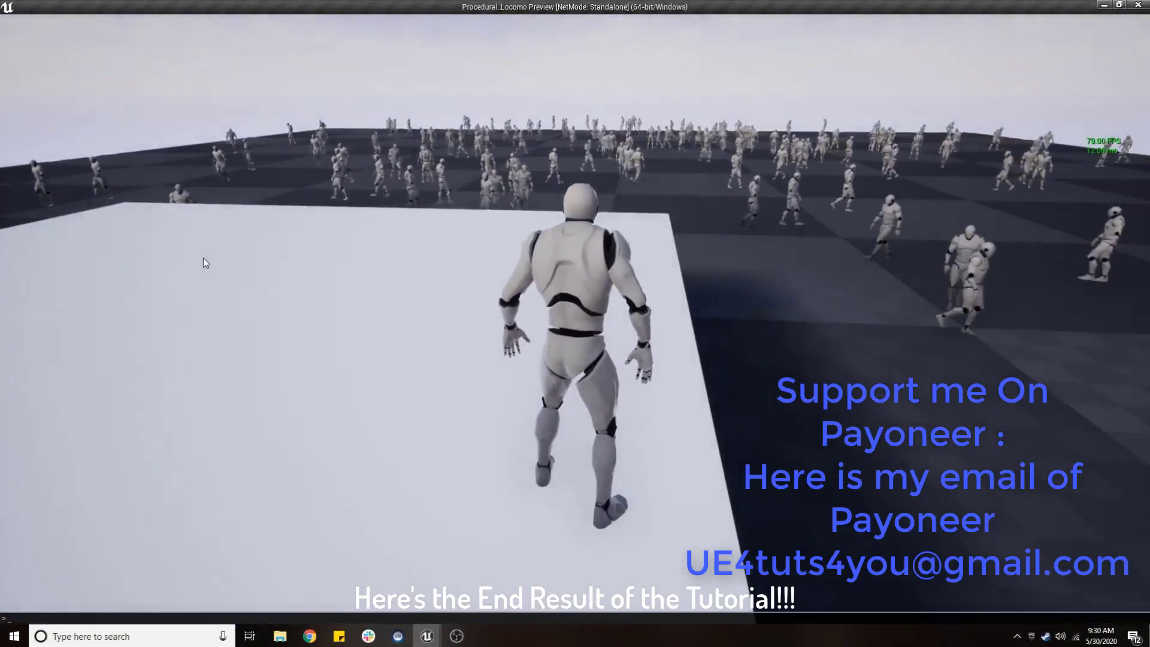
text(stat unitgraph)
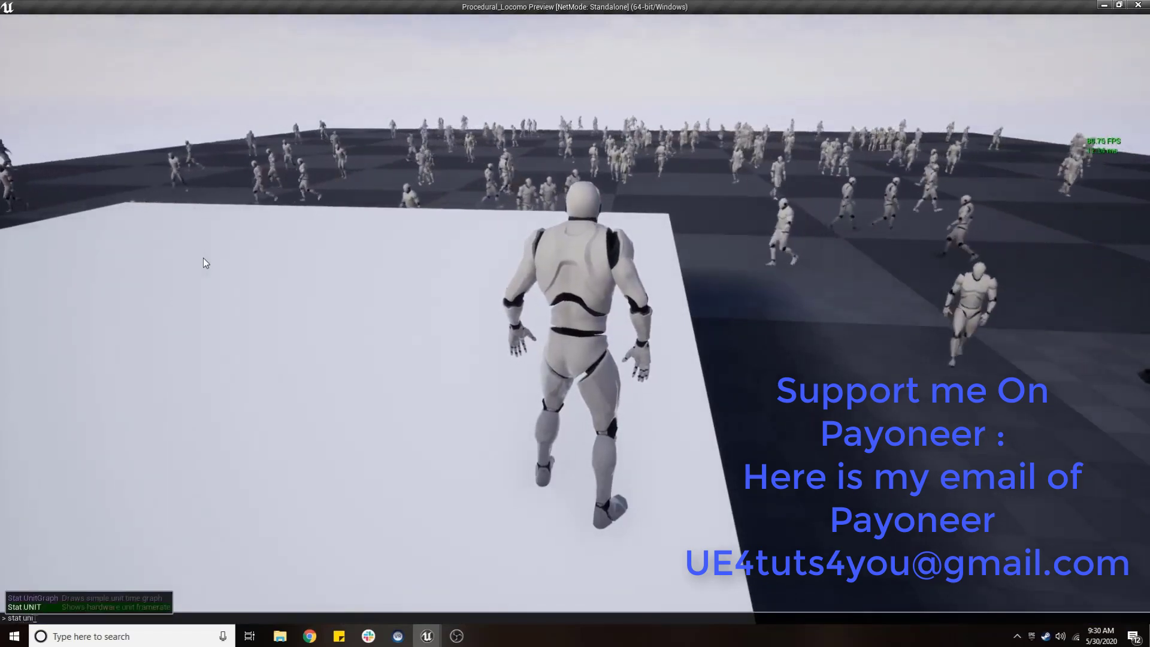
key(Return)
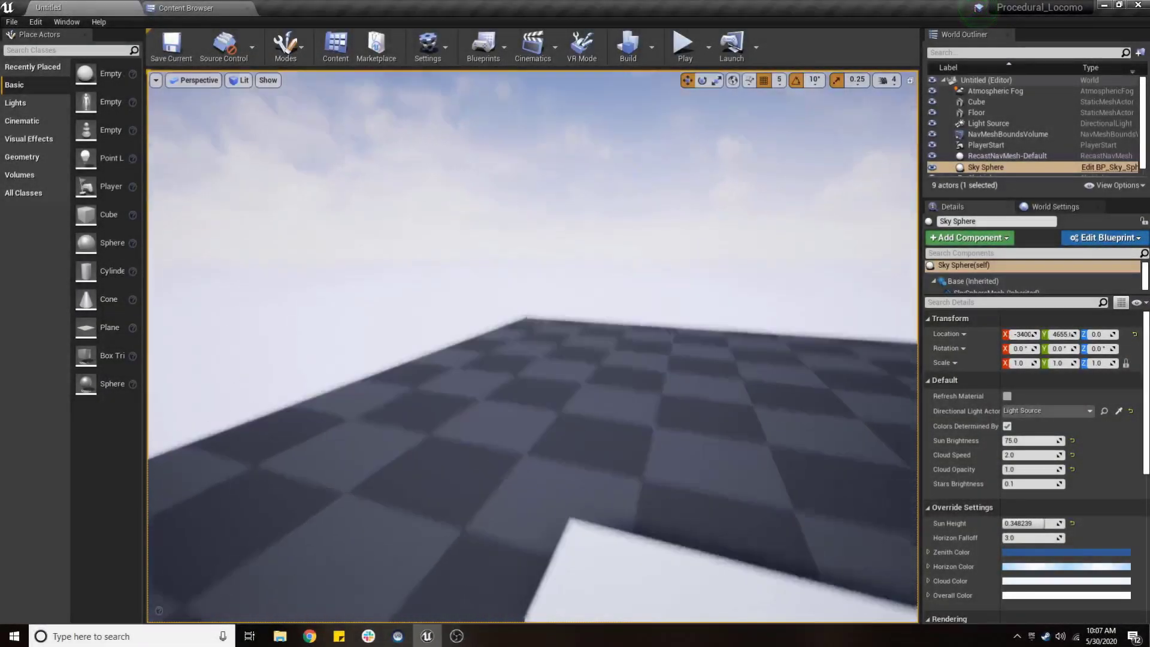
drag(761, 254, 743, 270)
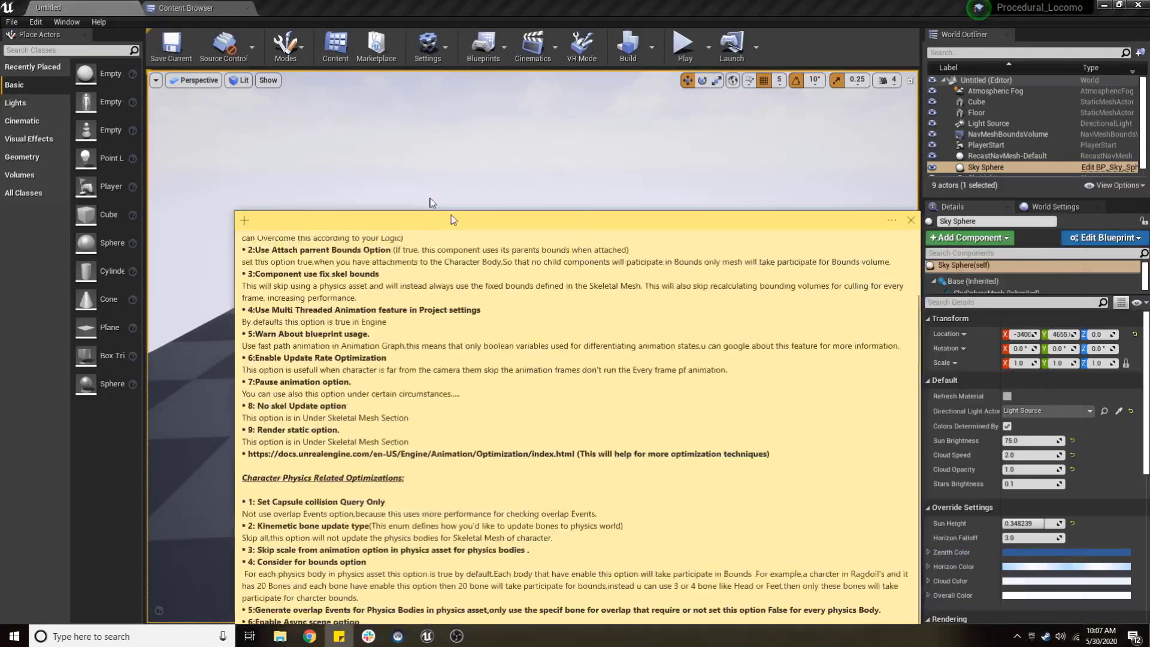
drag(426, 206, 433, 28)
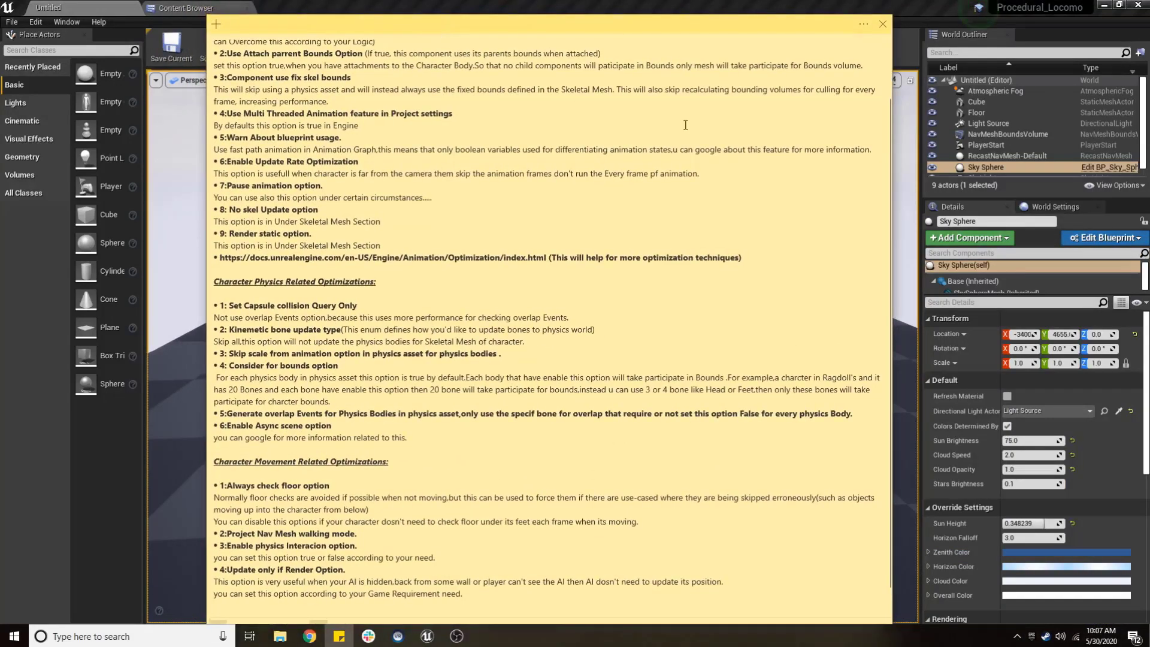
scroll(717, 252, up, 2)
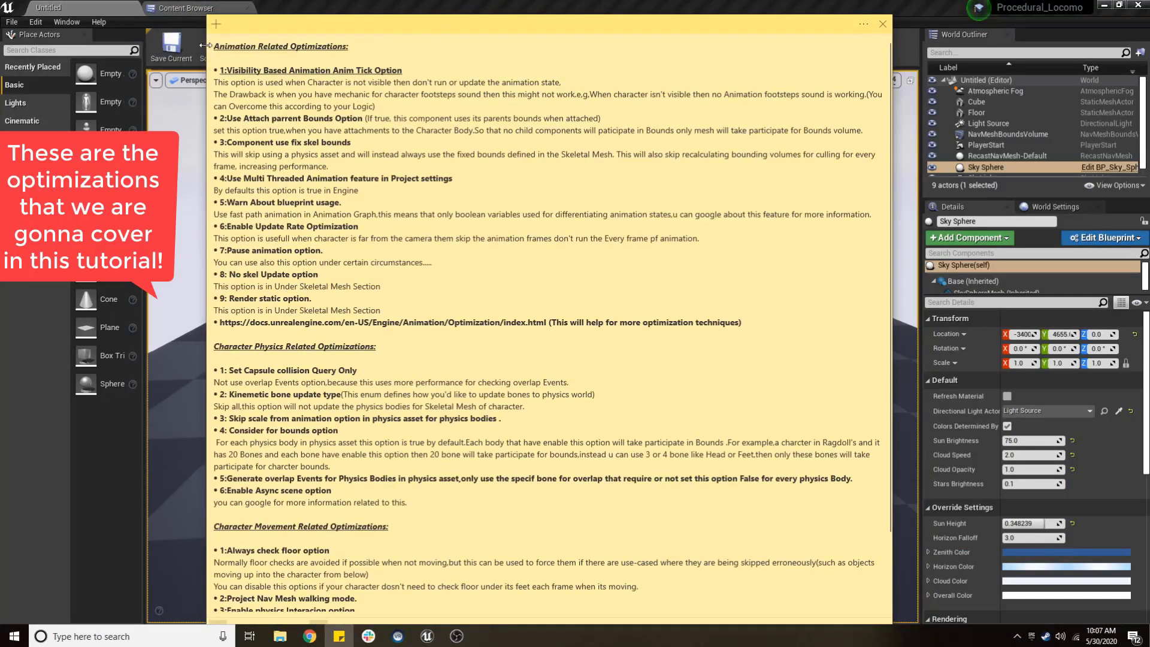
drag(207, 45, 173, 46)
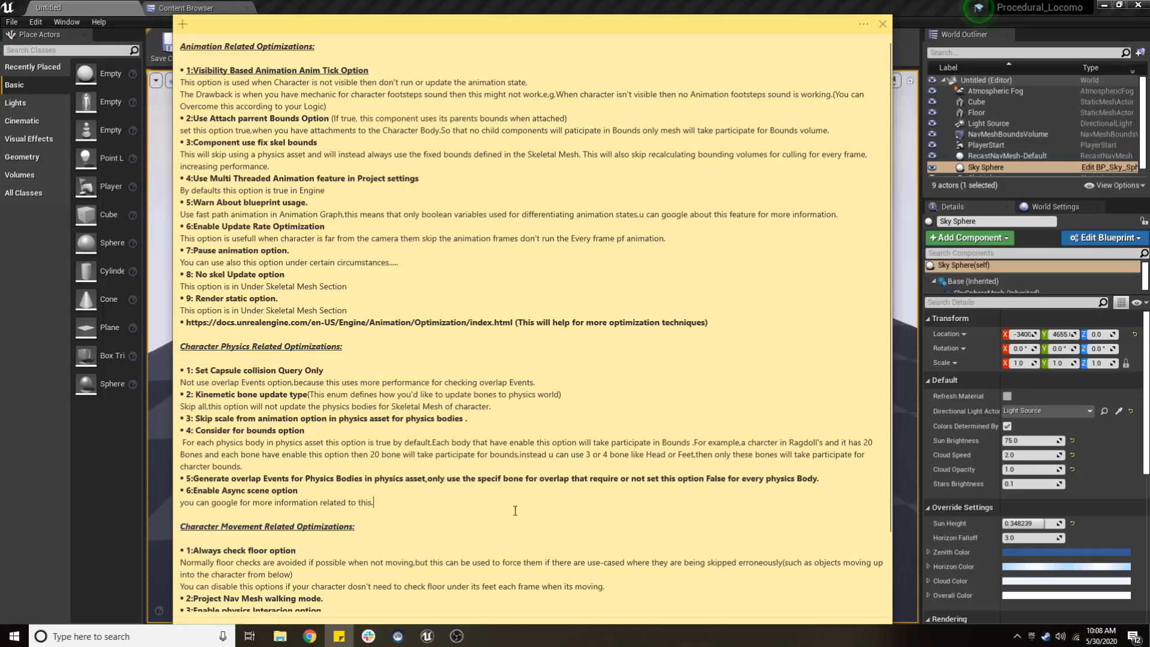
scroll(396, 508, down, 3)
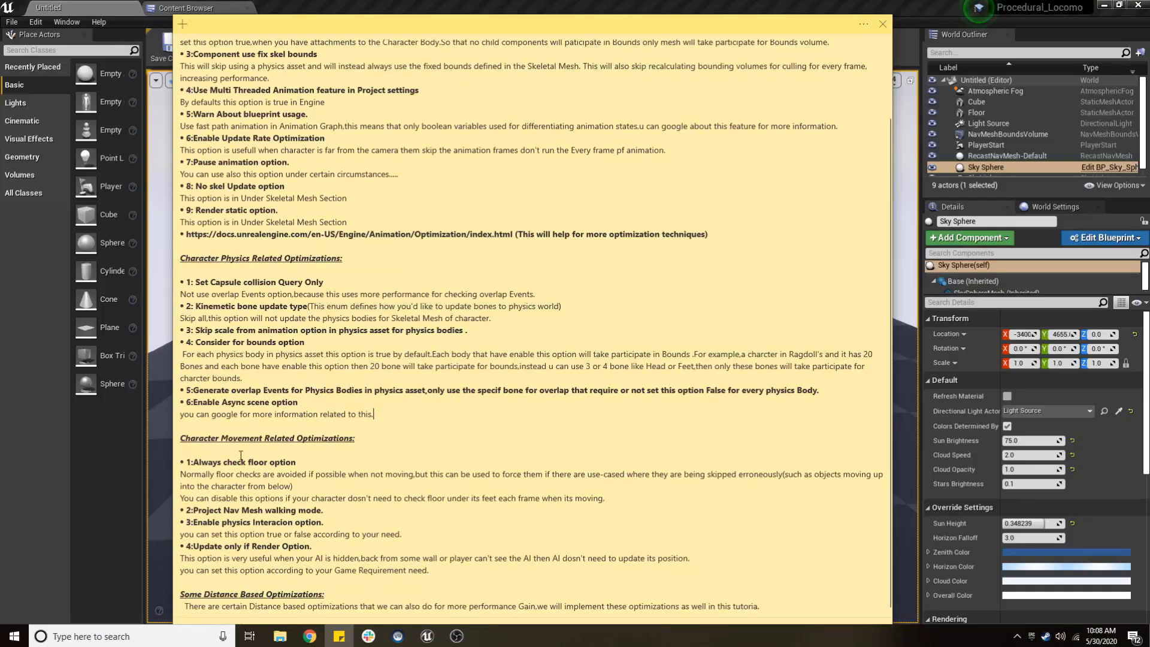
scroll(405, 284, up, 3)
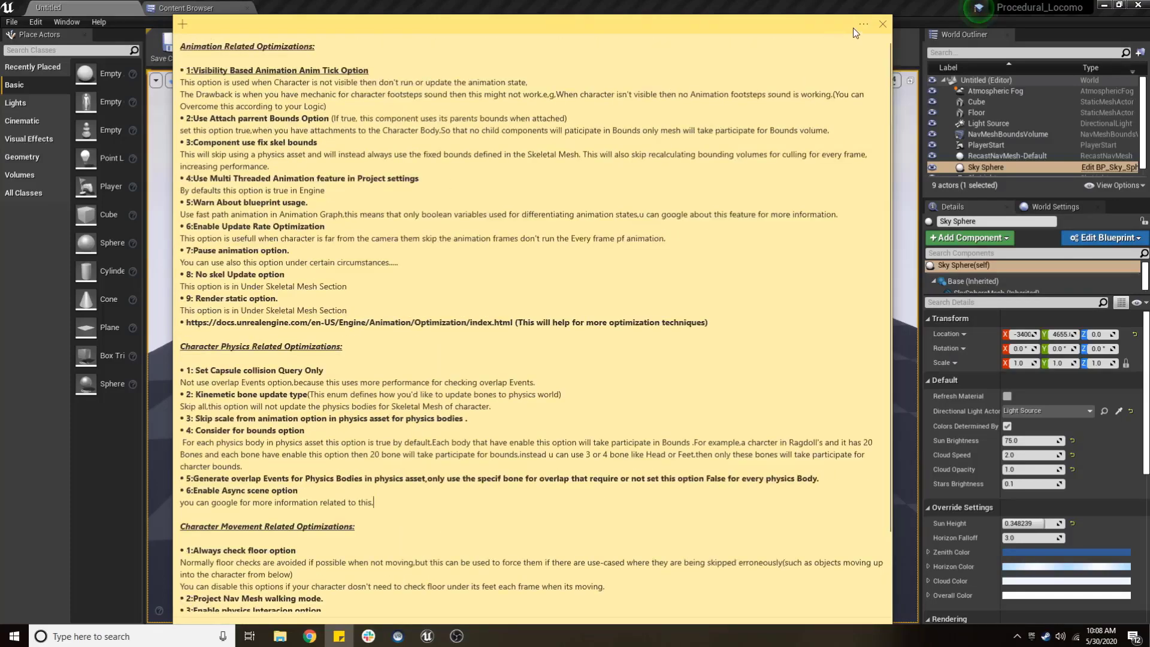
key(super+Down)
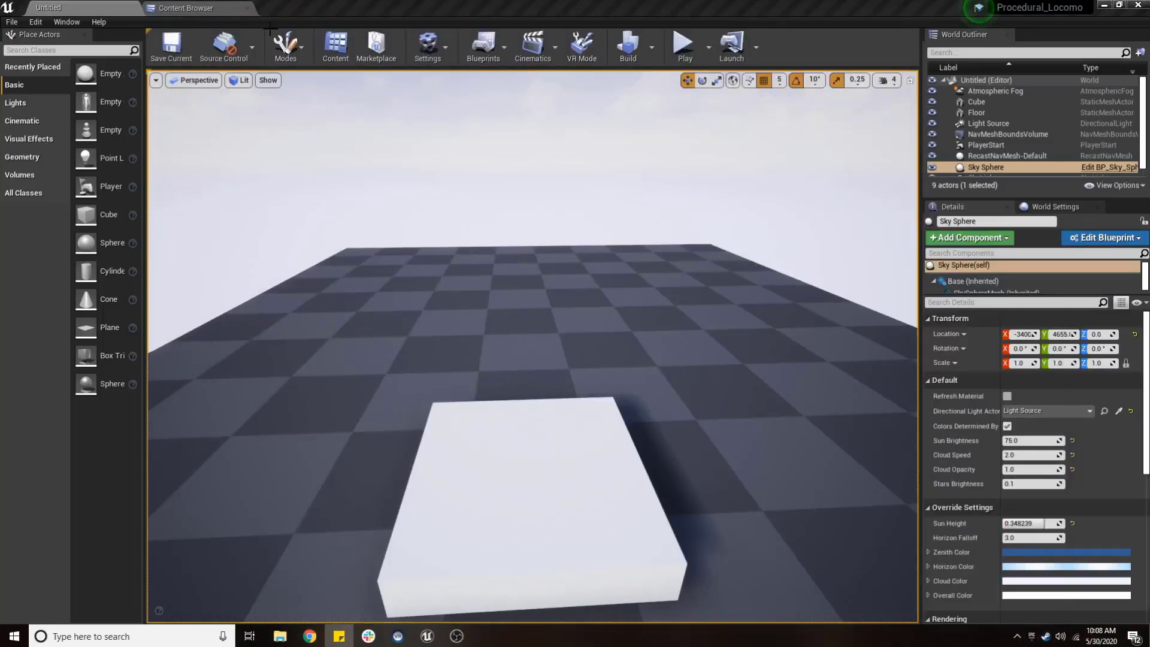
Create a Character-based blueprint class in the Tutorial folder named Npc_Char.
click(209, 6)
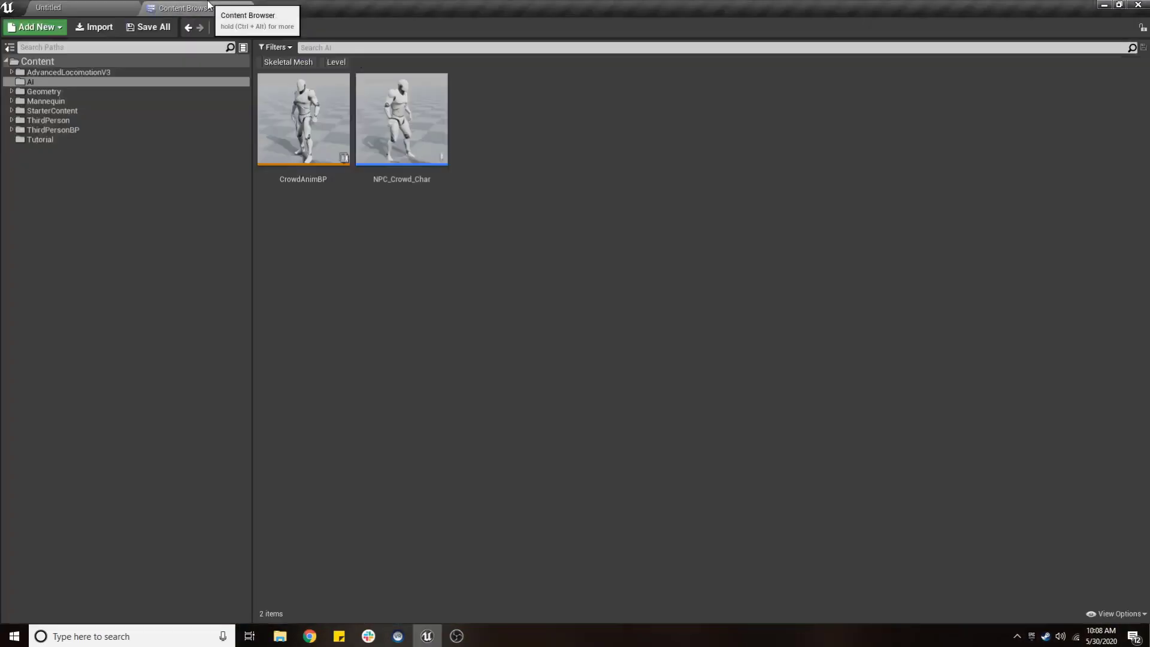
click(46, 140)
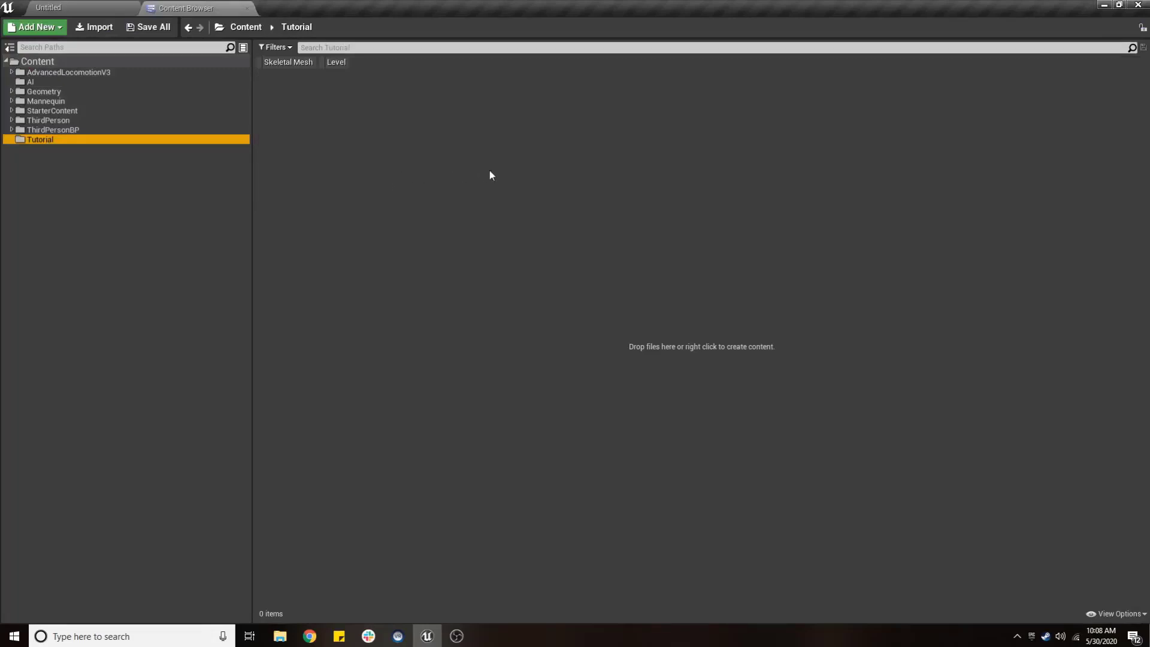
right_click(328, 163)
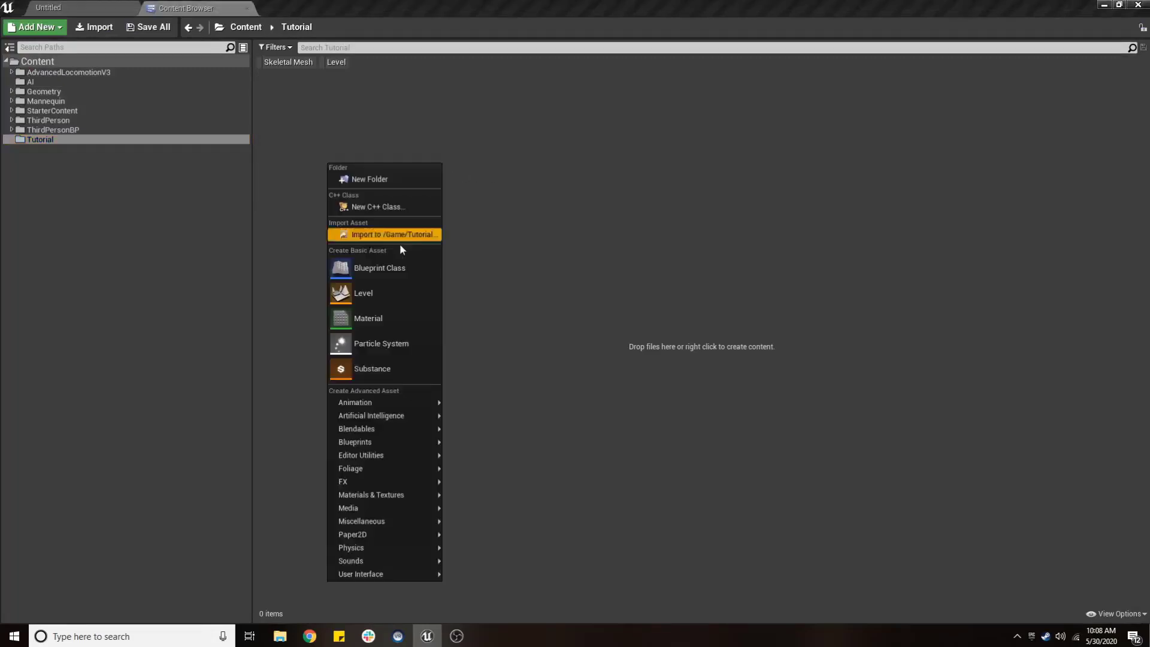
click(382, 271)
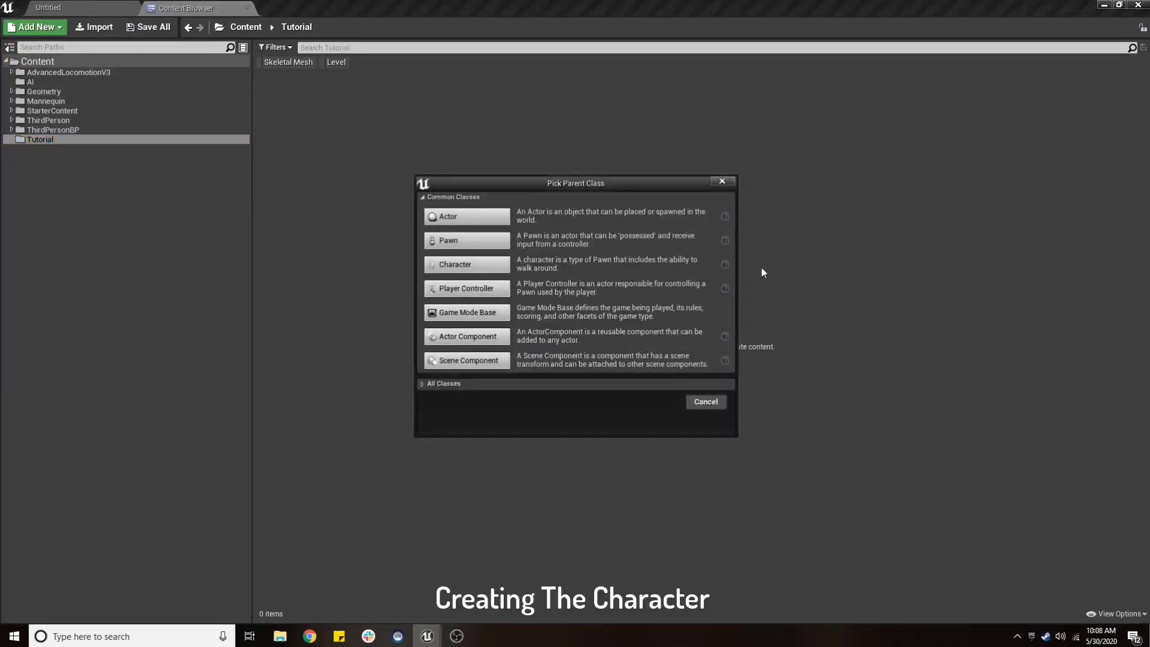
click(486, 261)
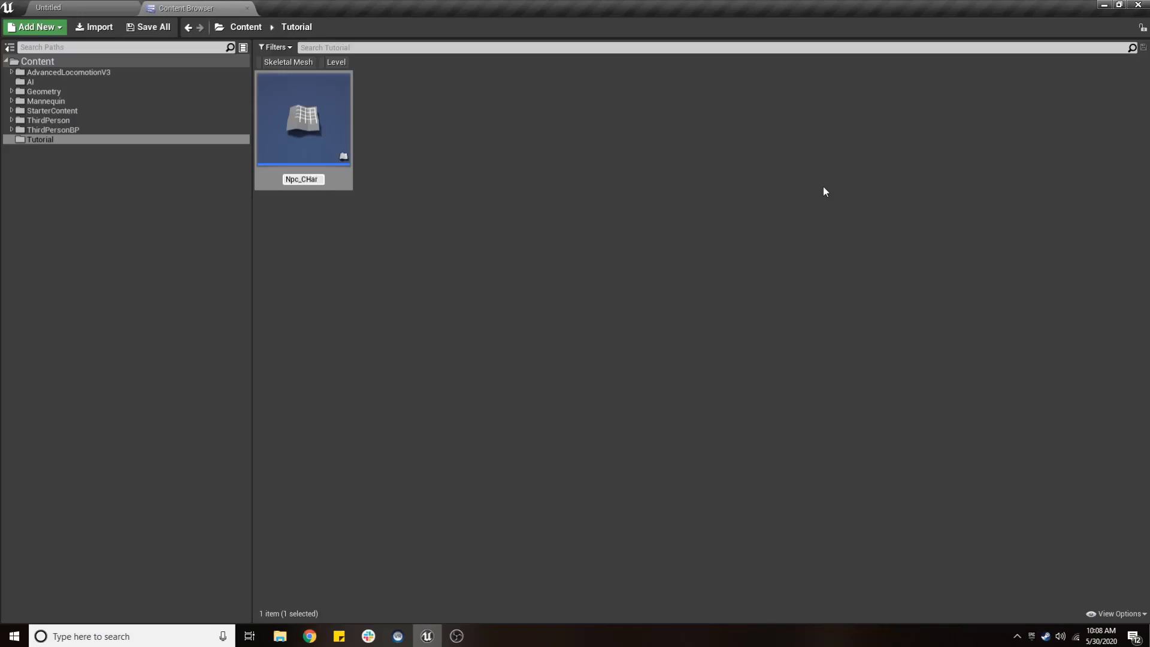
text(ar)
key(Return)
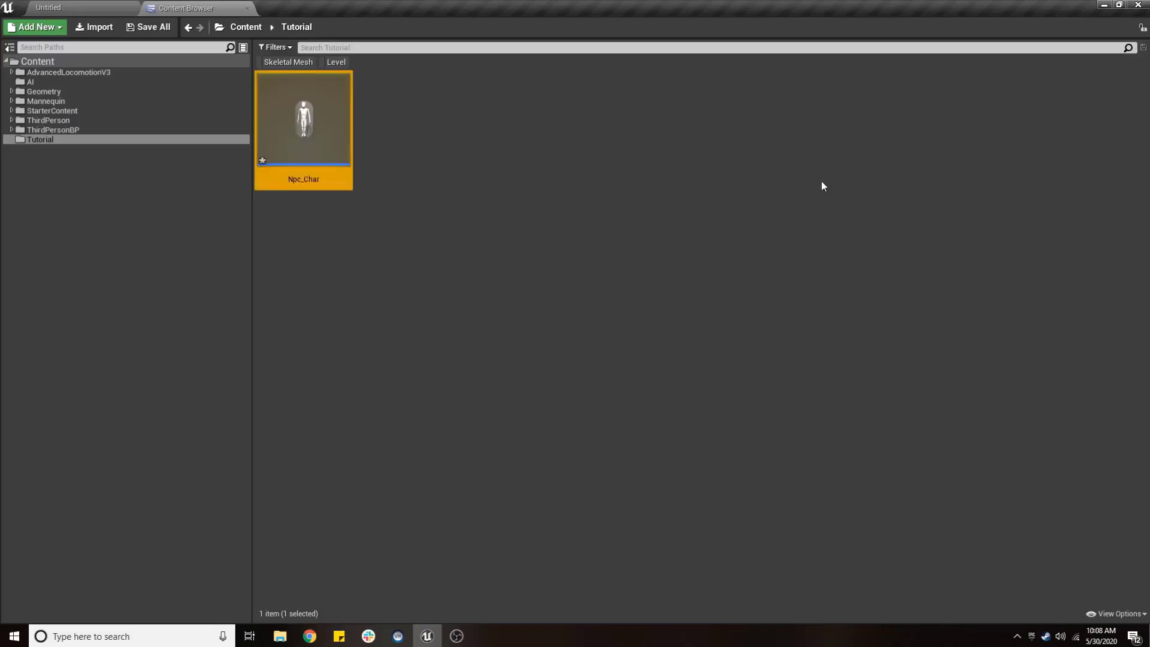
Set Npc_Char's mesh to SK_Mannequin at Location Z -90 and Rotation Z -90, then compile.
double_click(333, 135)
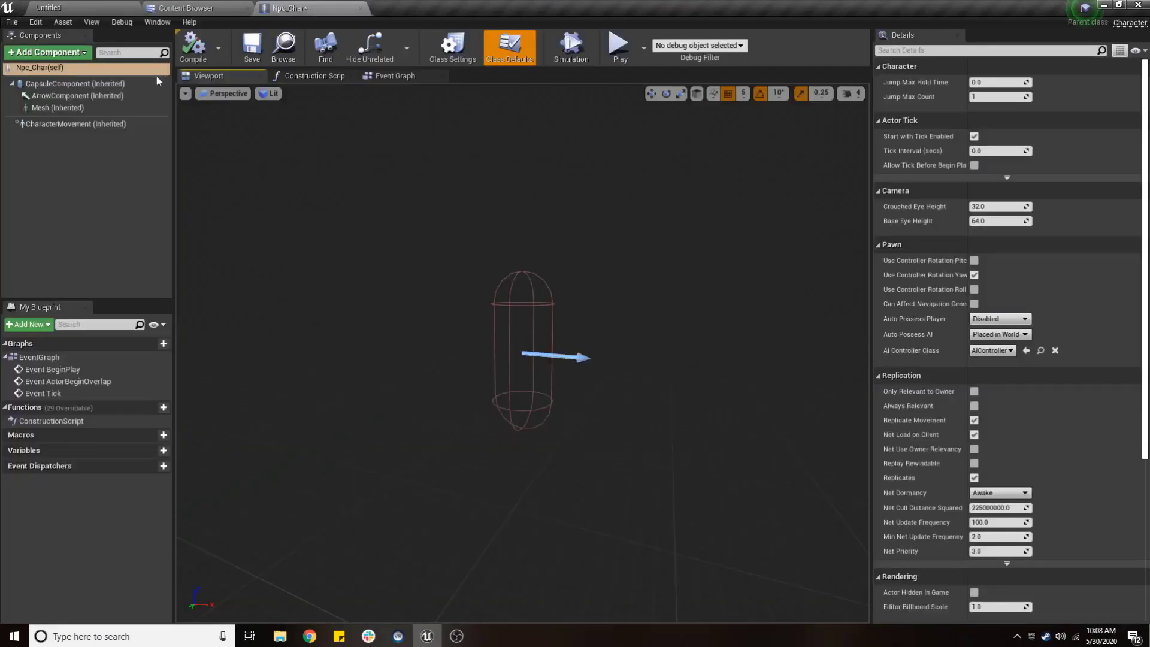
click(48, 108)
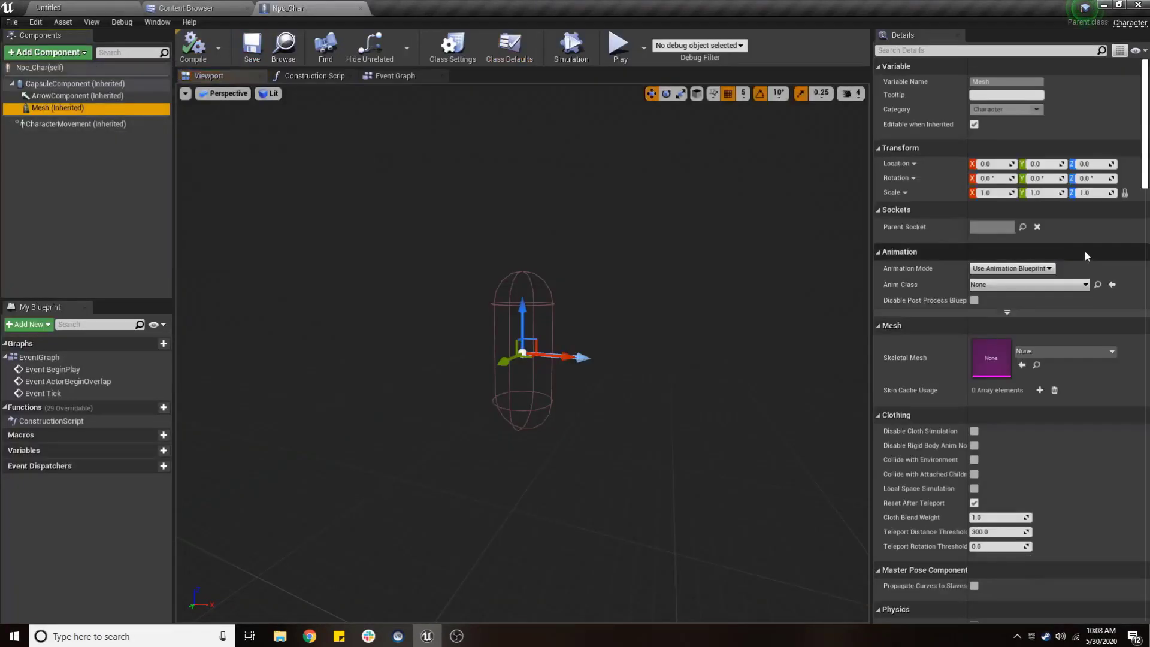
click(1042, 354)
click(1041, 504)
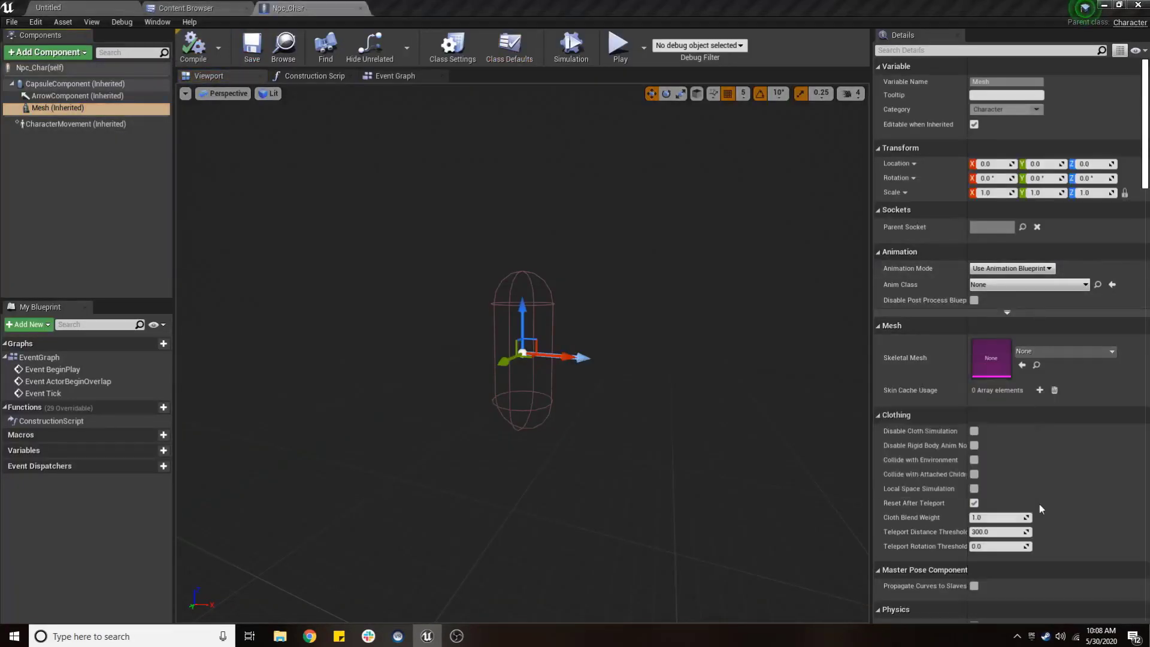
drag(523, 312, 530, 392)
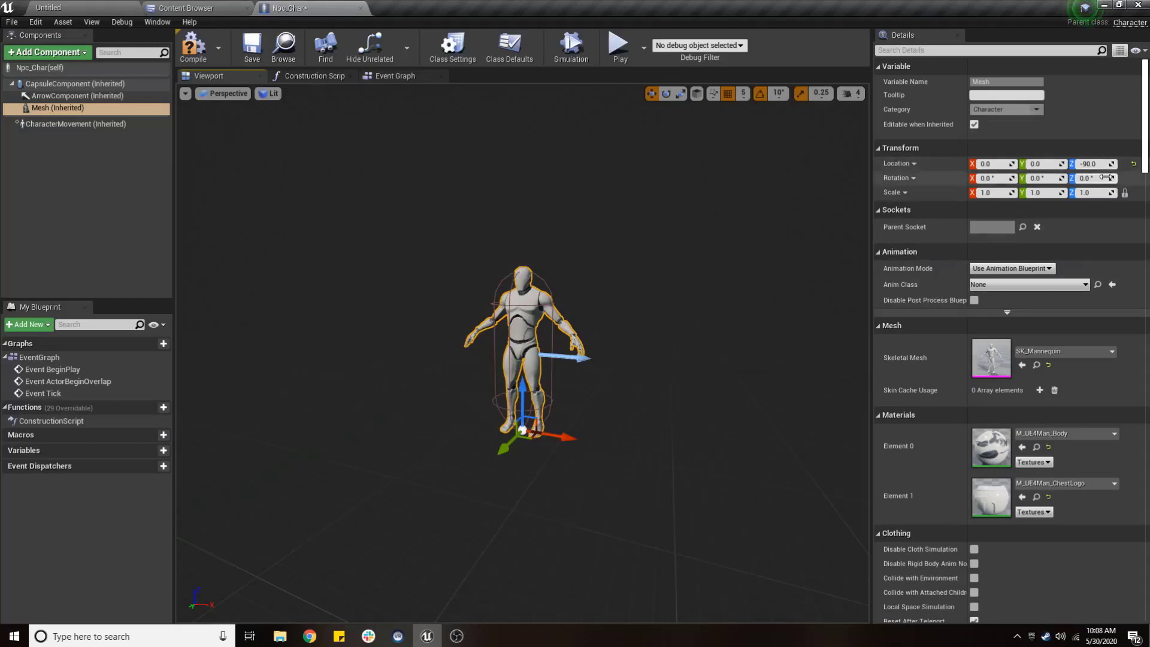
text(-90)
key(Return)
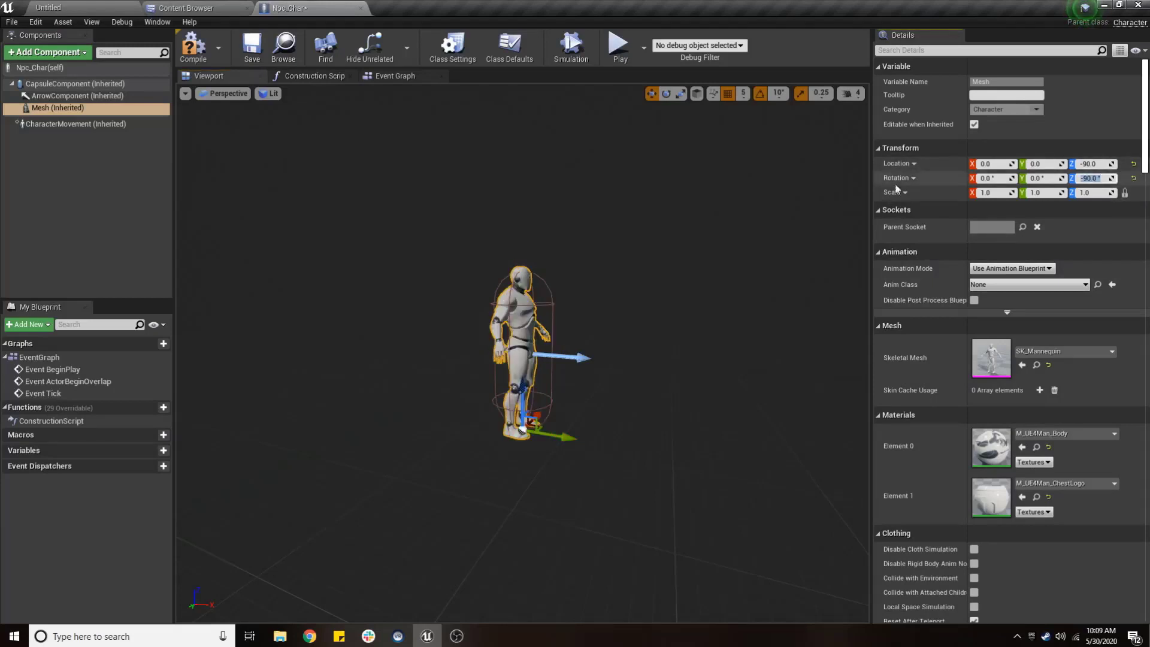
click(192, 47)
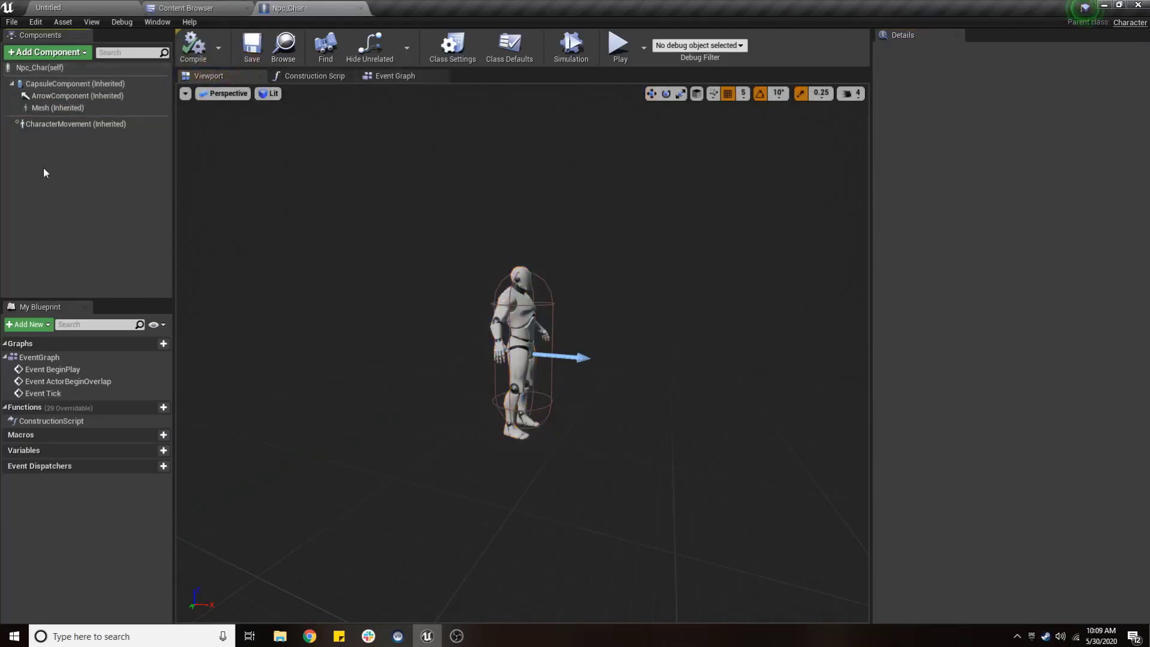
Select the mannequin mesh, zoom in on it, and turn on custom LOD display.
click(42, 108)
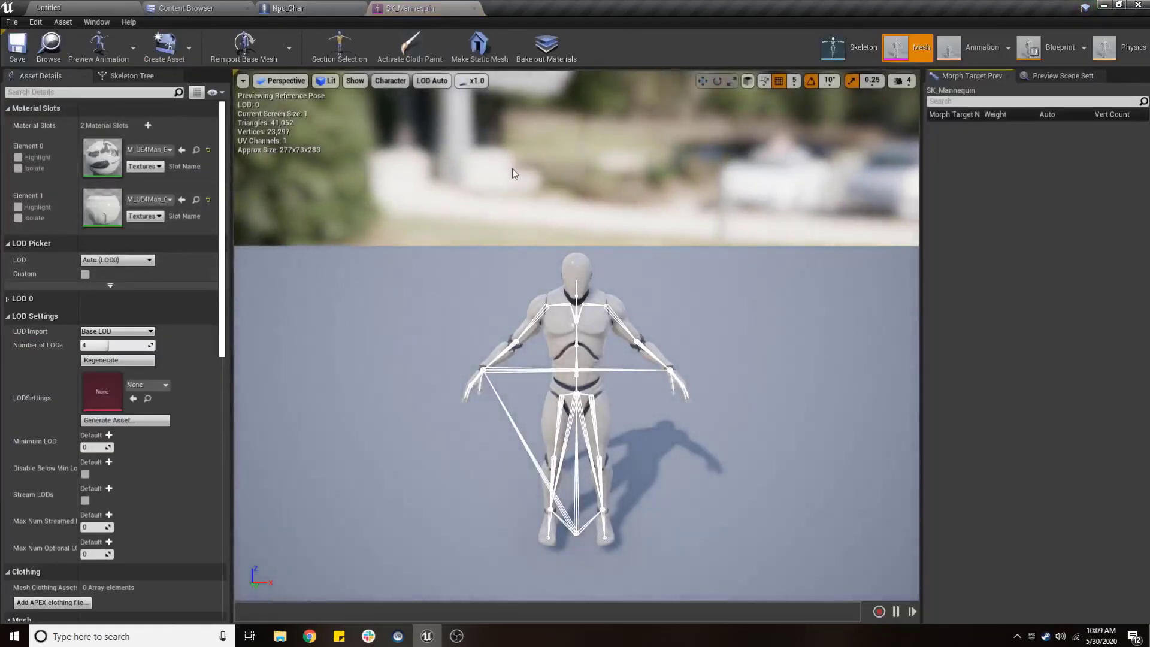
mouse_move(512, 169)
mouse_down()
mouse_move(521, 138)
mouse_move(512, 143)
mouse_up()
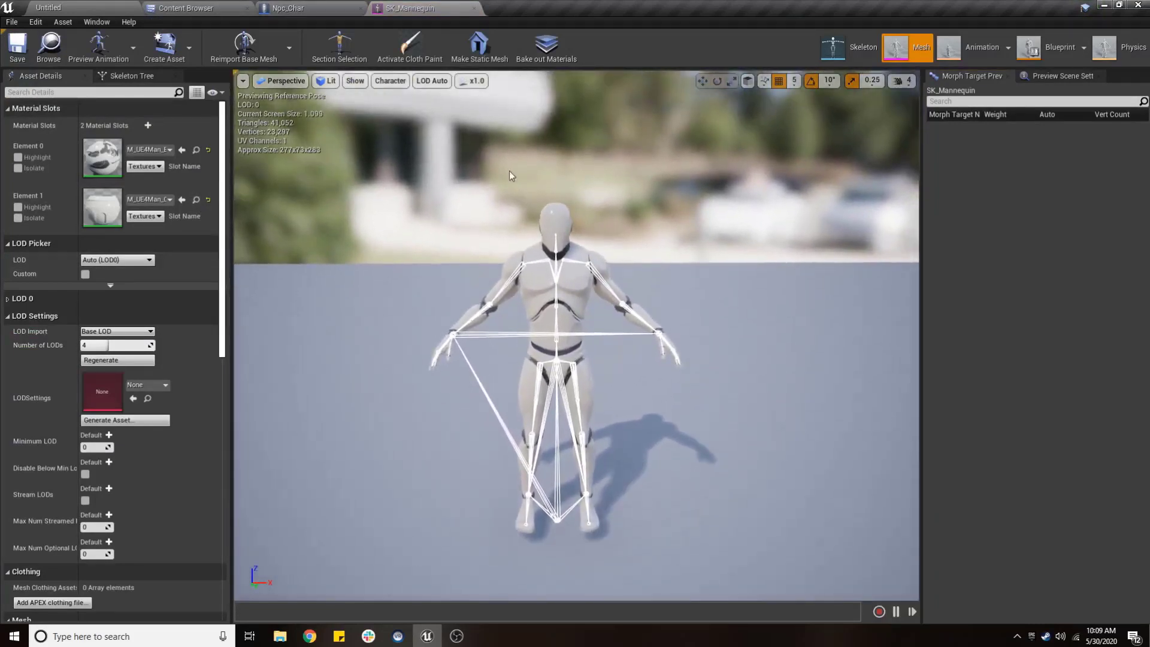
click(85, 274)
scroll(37, 354, down, 2)
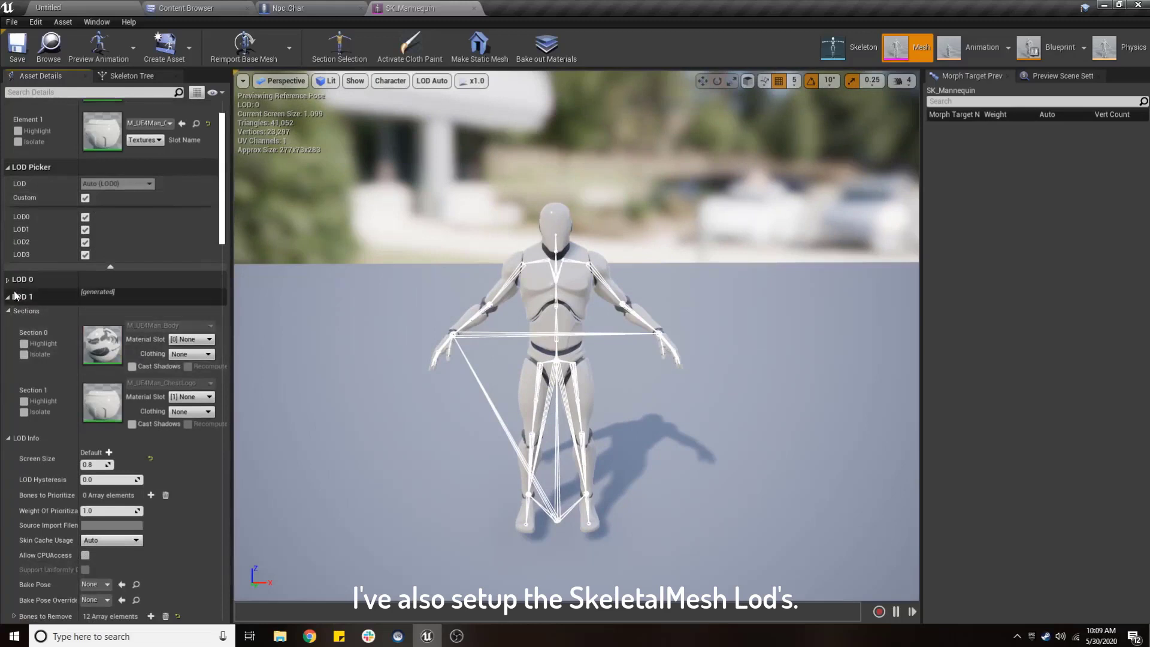
scroll(60, 330, down, 3)
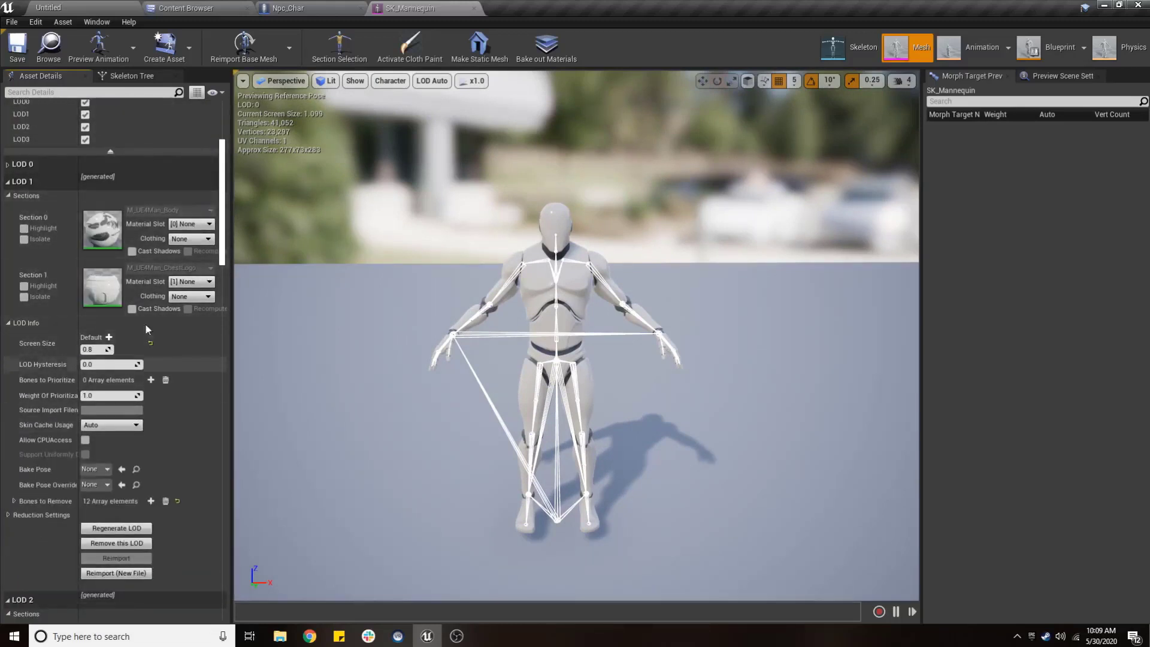
scroll(91, 408, down, 2)
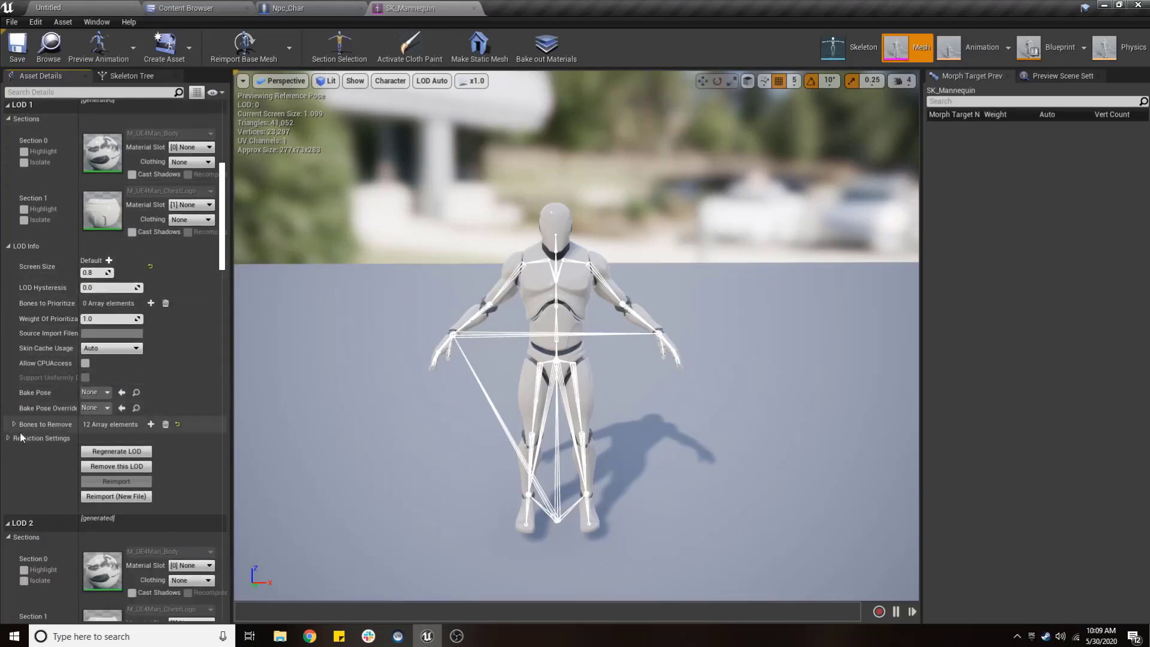
Expand the bones-to-remove lists for LOD 1, LOD 2 and LOD 3.
click(14, 424)
scroll(106, 455, down, 1)
scroll(106, 479, down, 1)
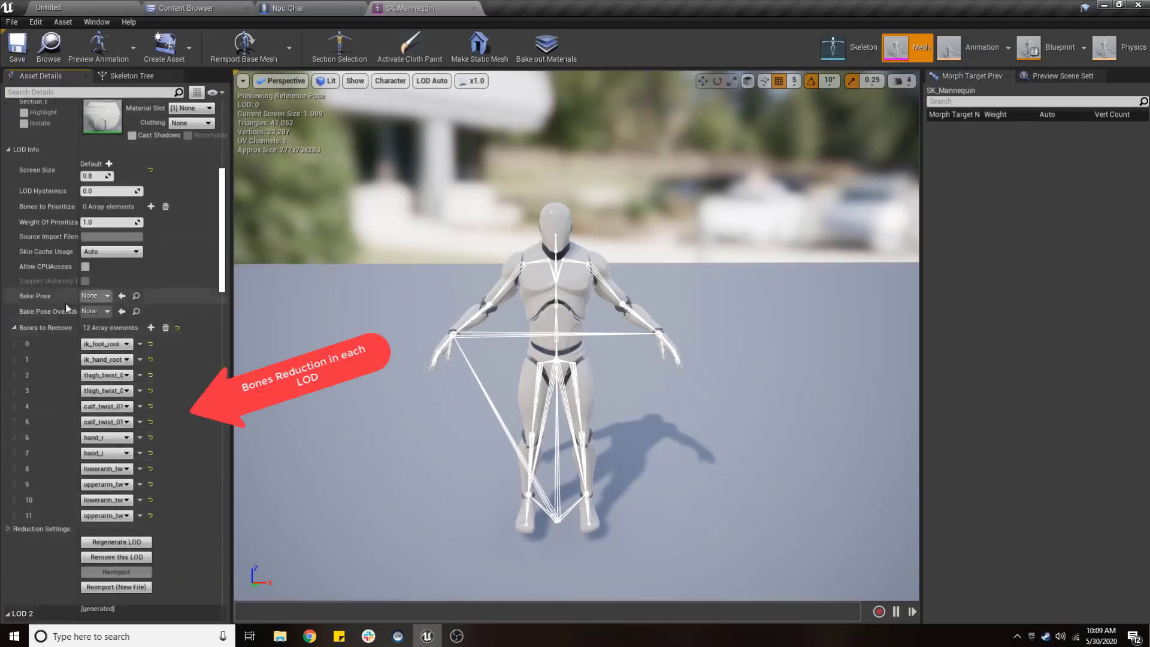
scroll(67, 381, down, 3)
scroll(69, 387, down, 3)
scroll(73, 393, down, 4)
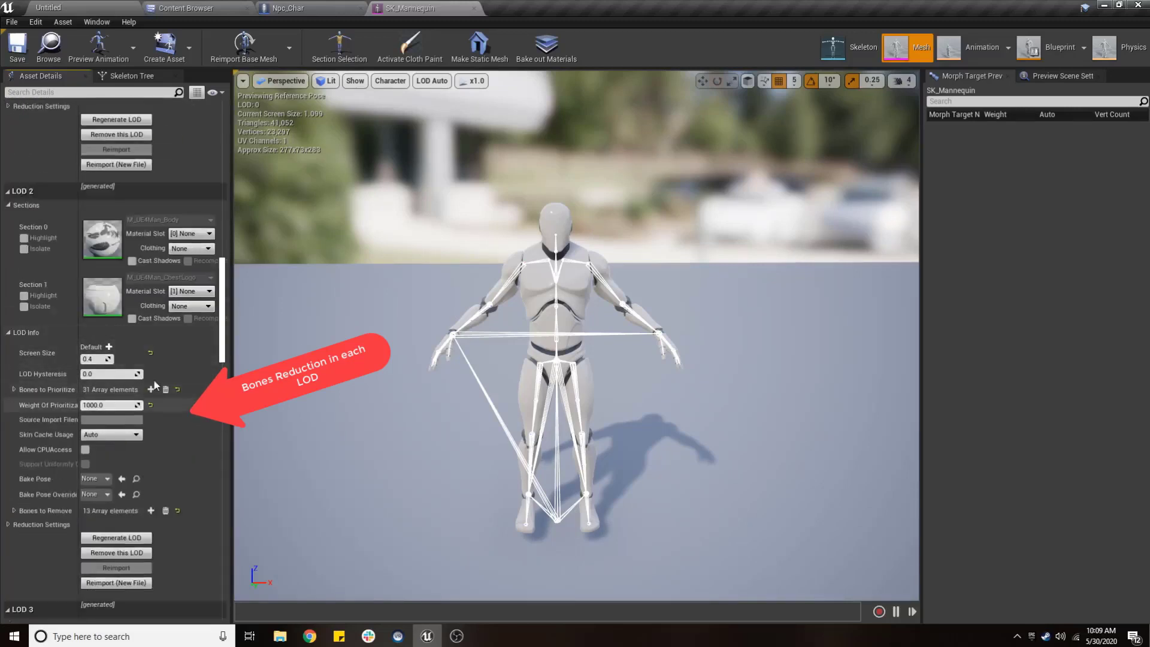
scroll(114, 404, down, 4)
click(14, 396)
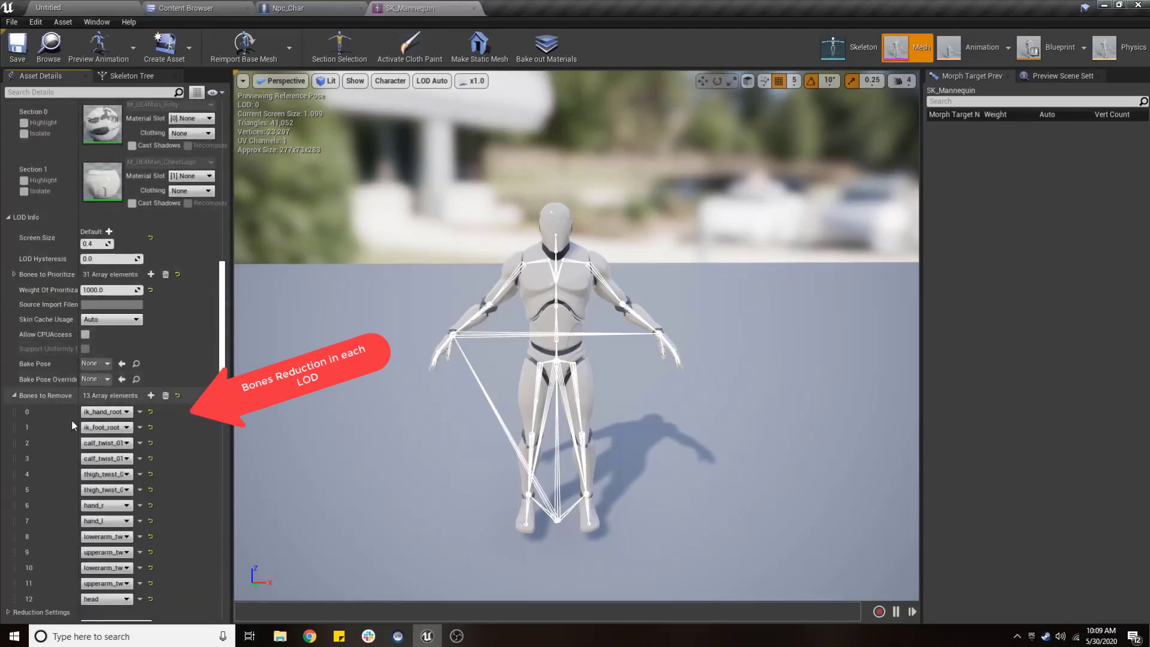
scroll(72, 425, down, 3)
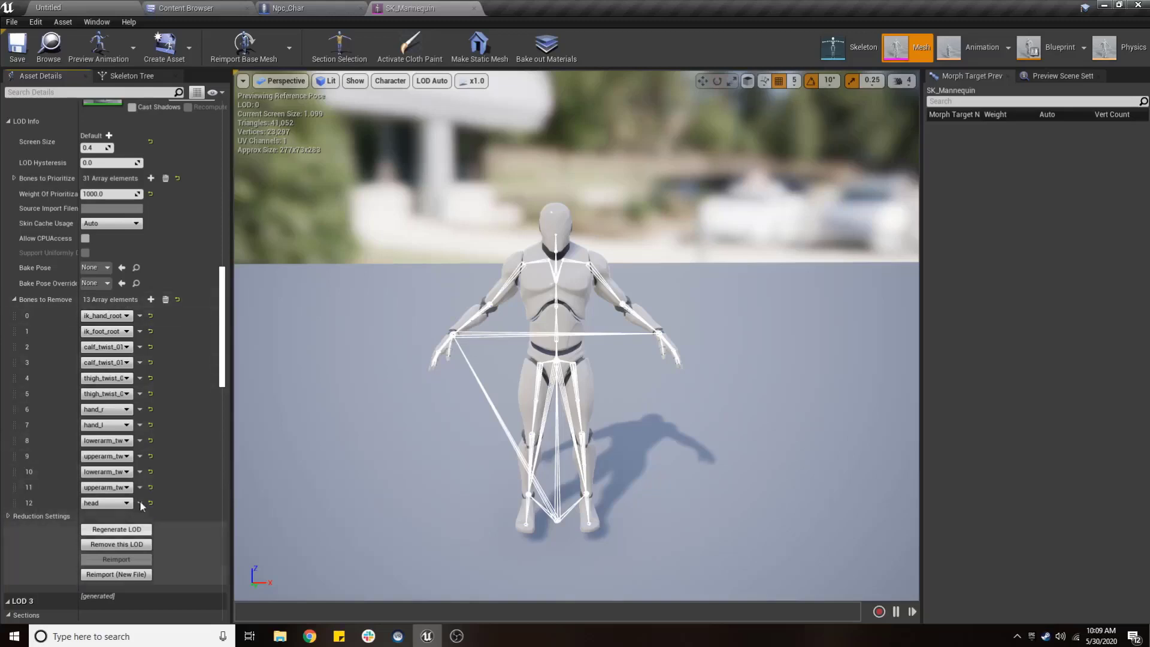
scroll(131, 491, down, 5)
scroll(114, 473, down, 5)
scroll(101, 457, down, 4)
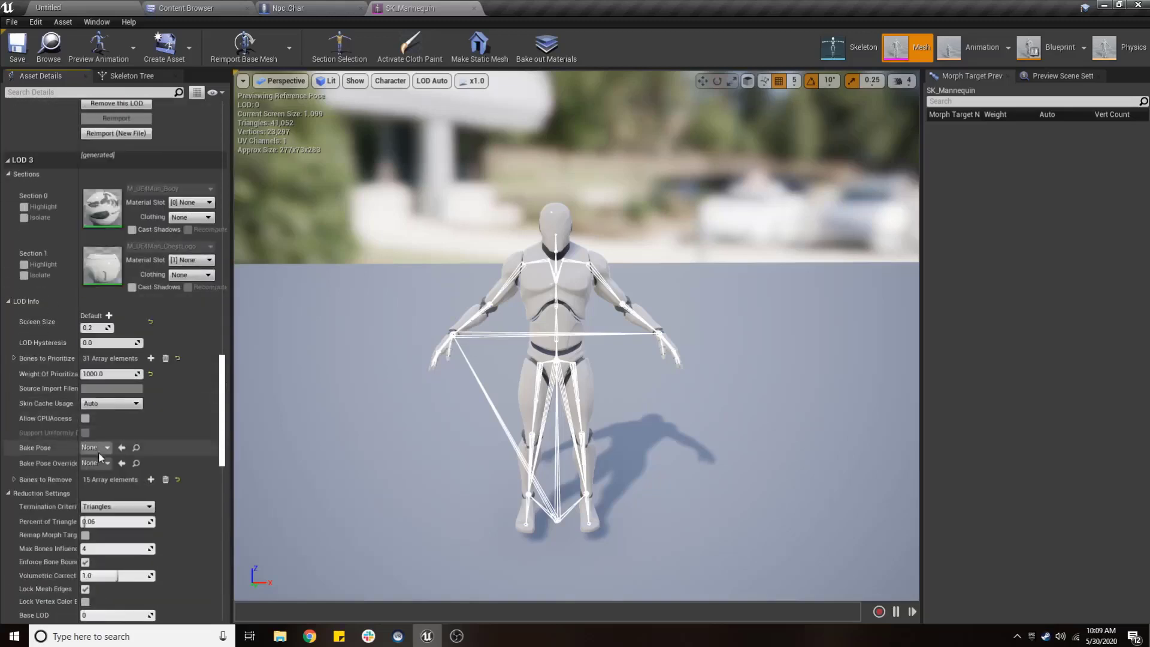
scroll(101, 457, down, 5)
click(14, 329)
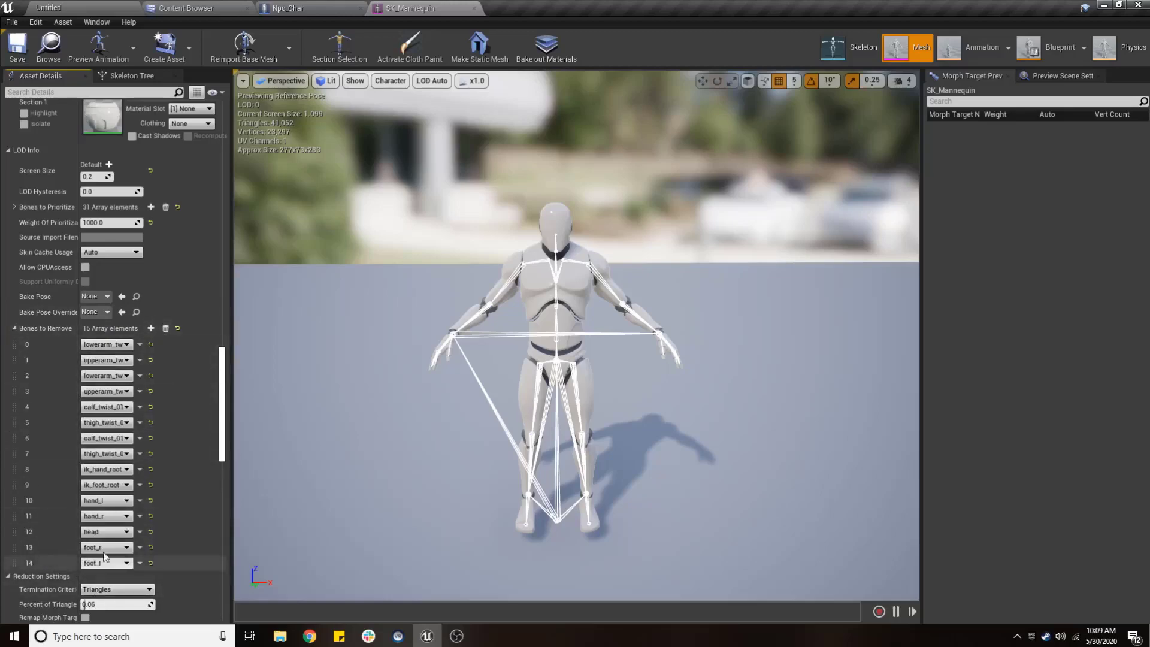
scroll(99, 509, up, 3)
scroll(90, 353, up, 8)
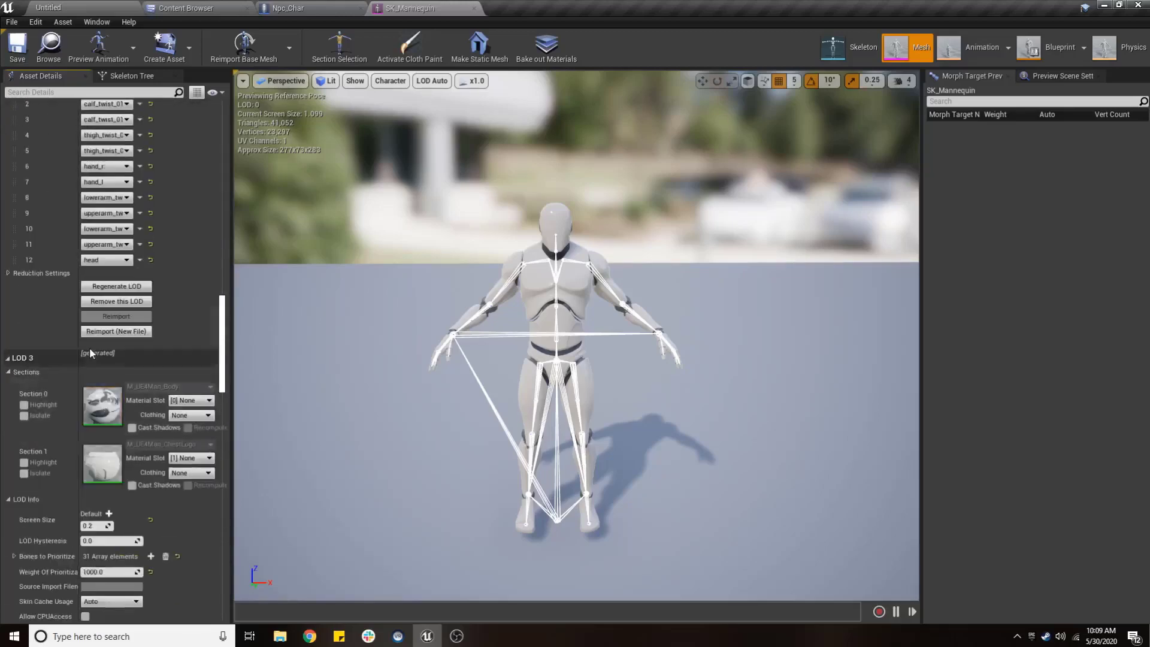
scroll(88, 347, up, 5)
scroll(77, 347, up, 5)
scroll(77, 348, up, 5)
scroll(76, 350, up, 5)
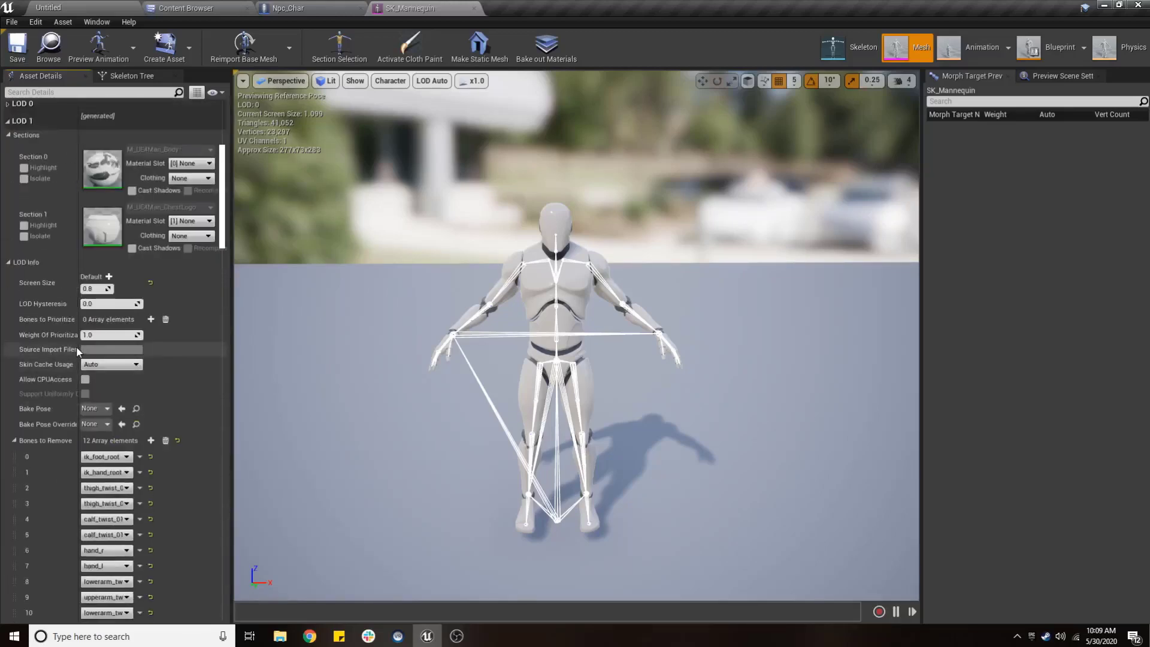
scroll(77, 351, up, 8)
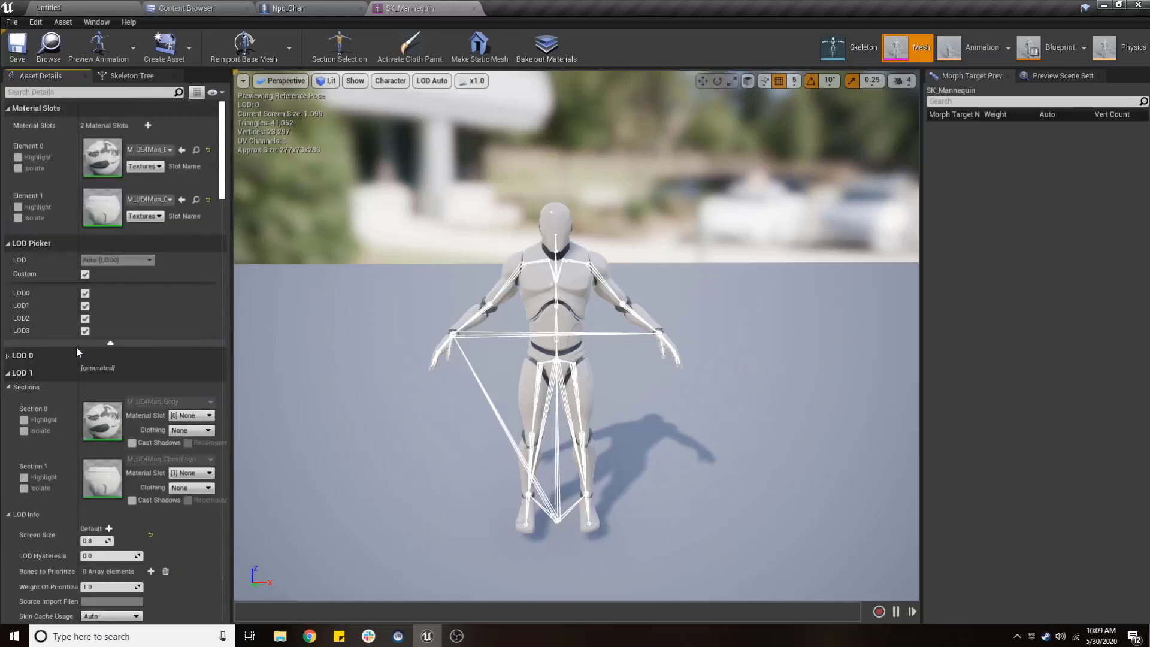
Preview the mesh at LOD 1, LOD 2 and LOD 3 in turn.
click(431, 80)
click(442, 131)
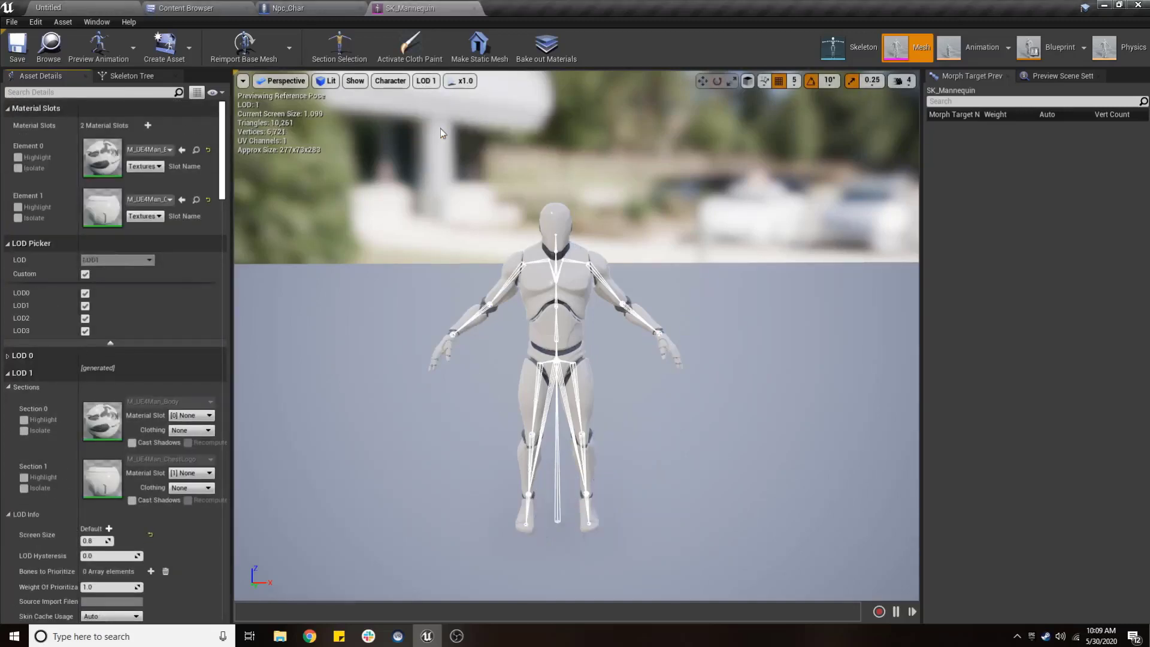
click(427, 81)
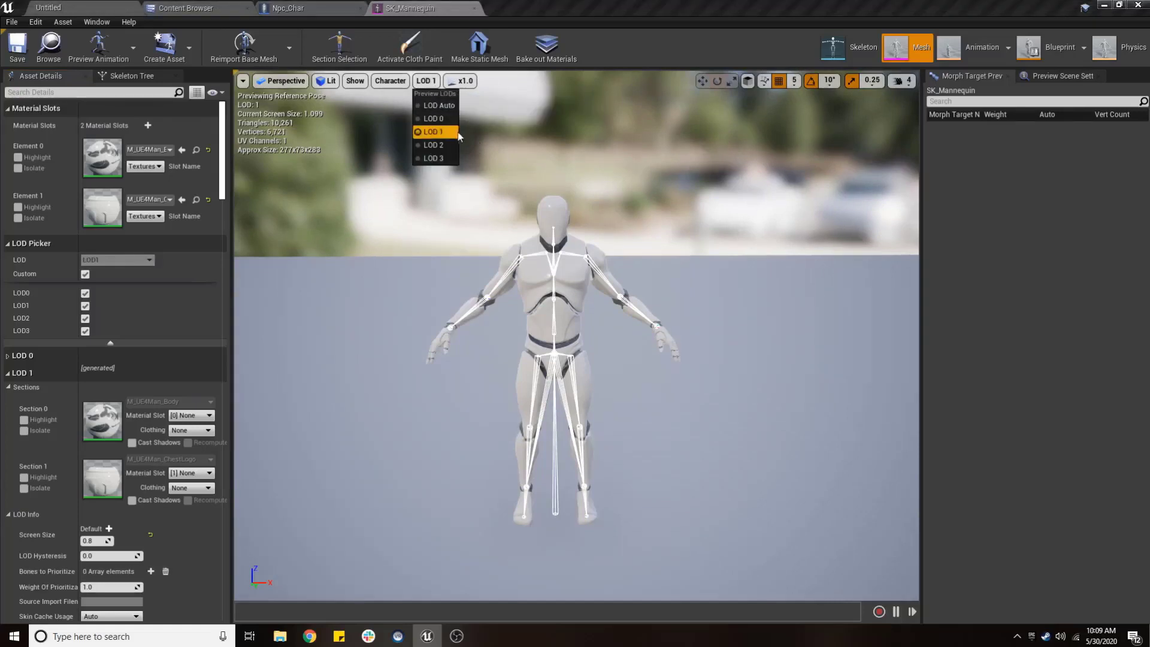
click(452, 145)
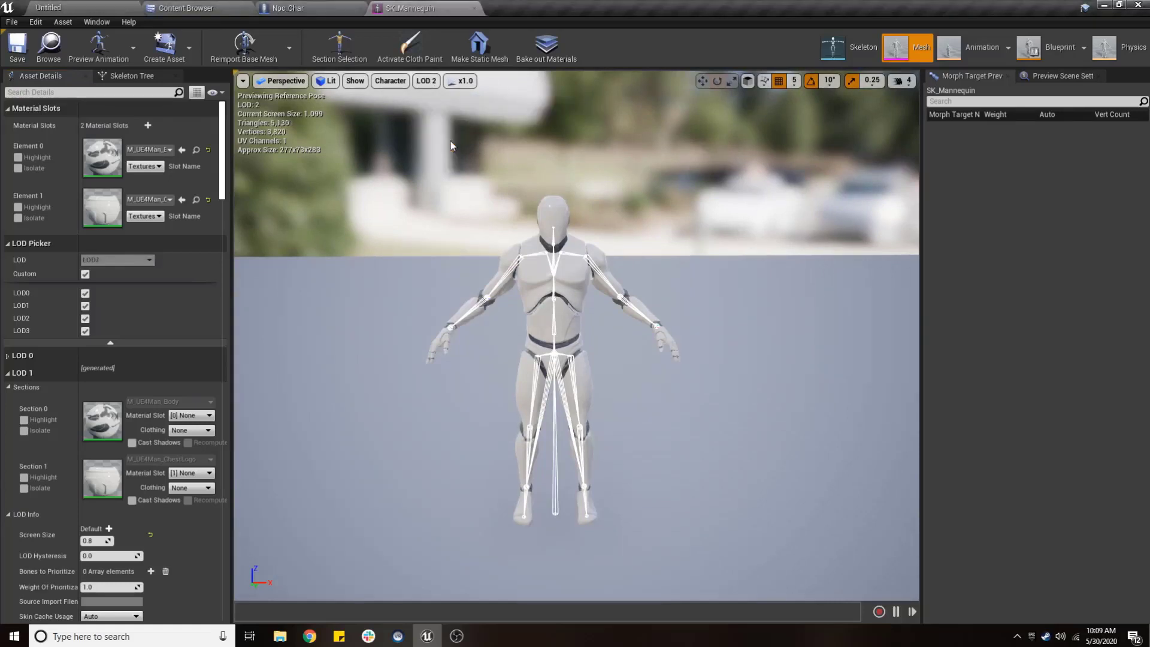
click(428, 86)
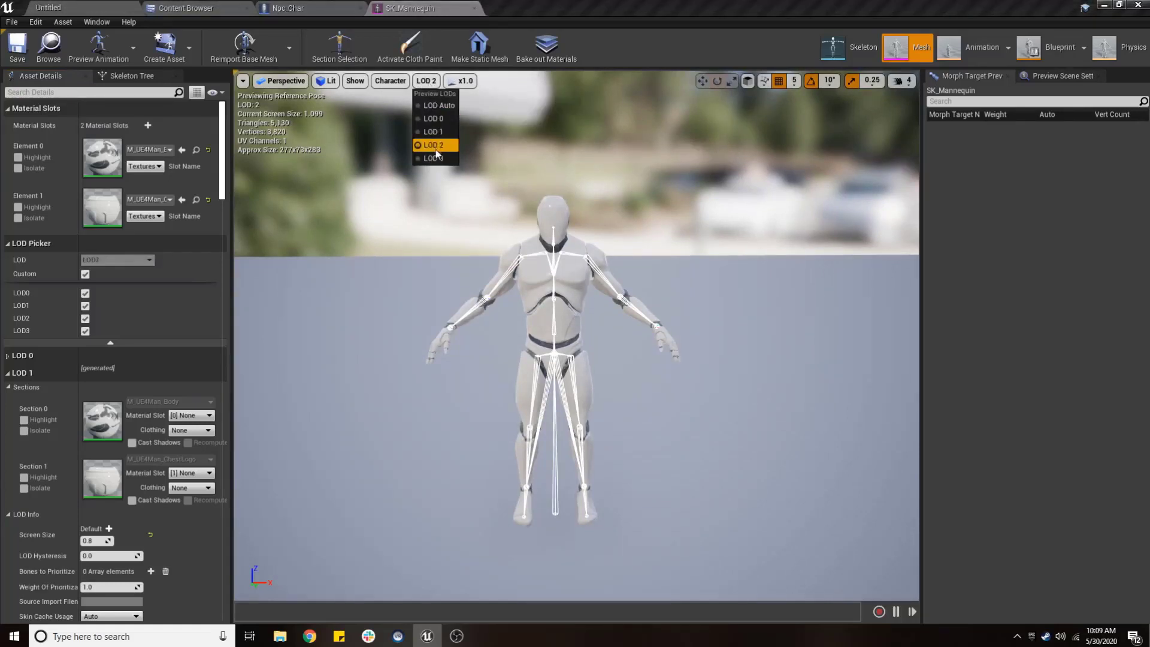
click(438, 158)
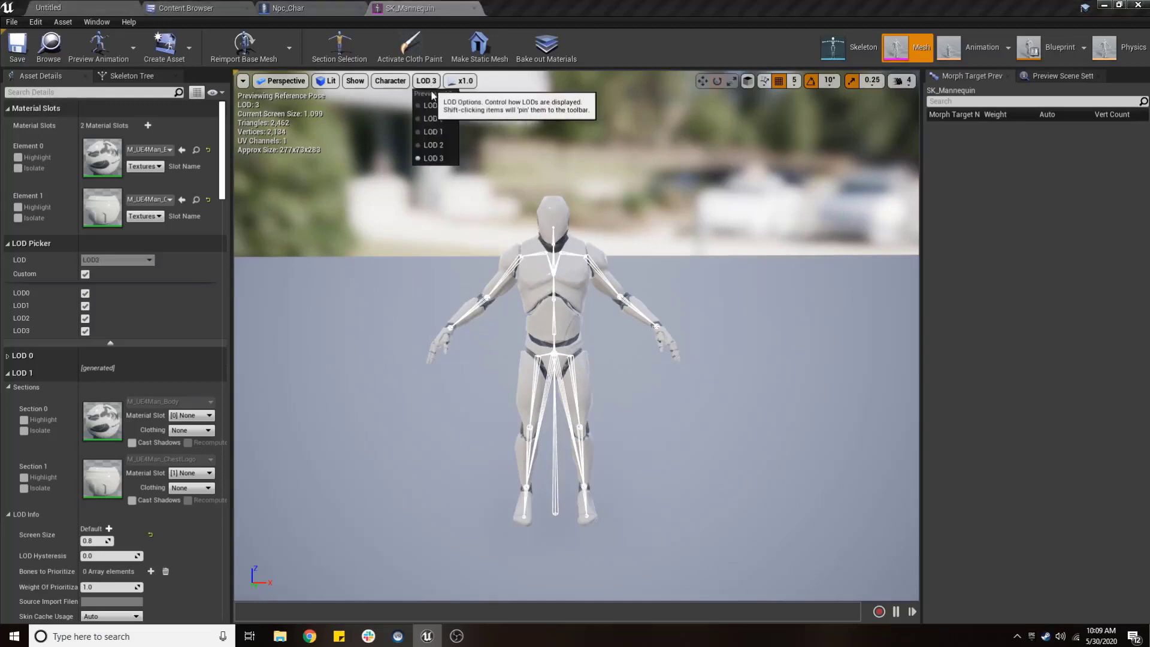
Step the preview back through LOD 2 and LOD 1 to full-detail LOD 0.
click(427, 81)
click(440, 148)
click(427, 81)
click(433, 131)
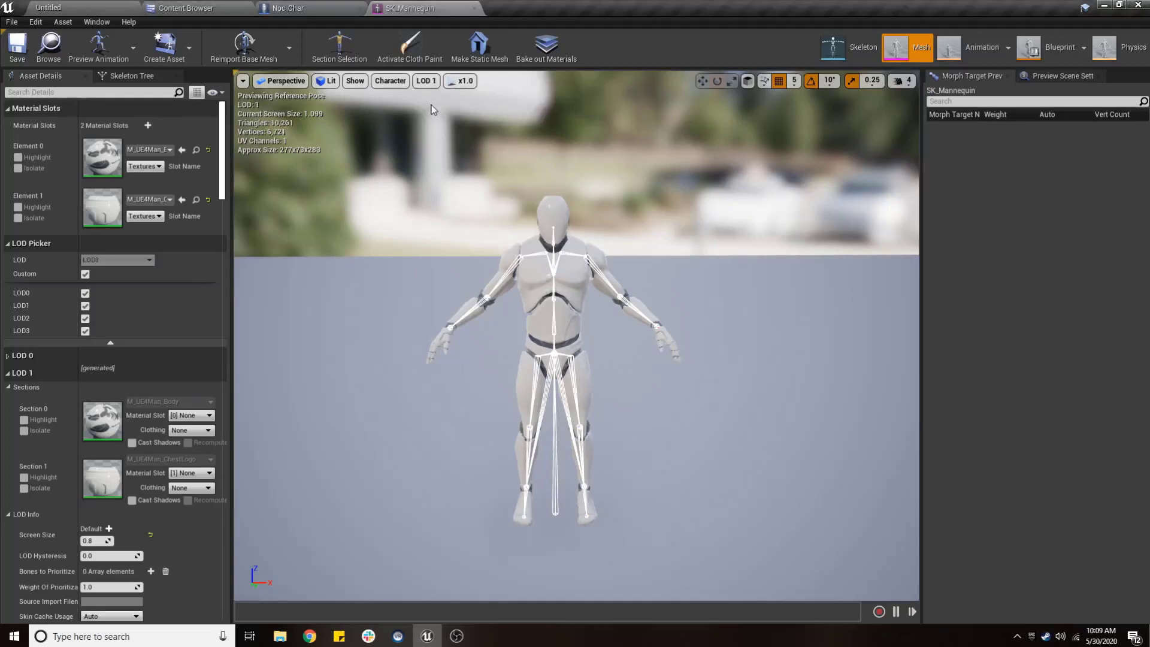
click(427, 81)
click(434, 119)
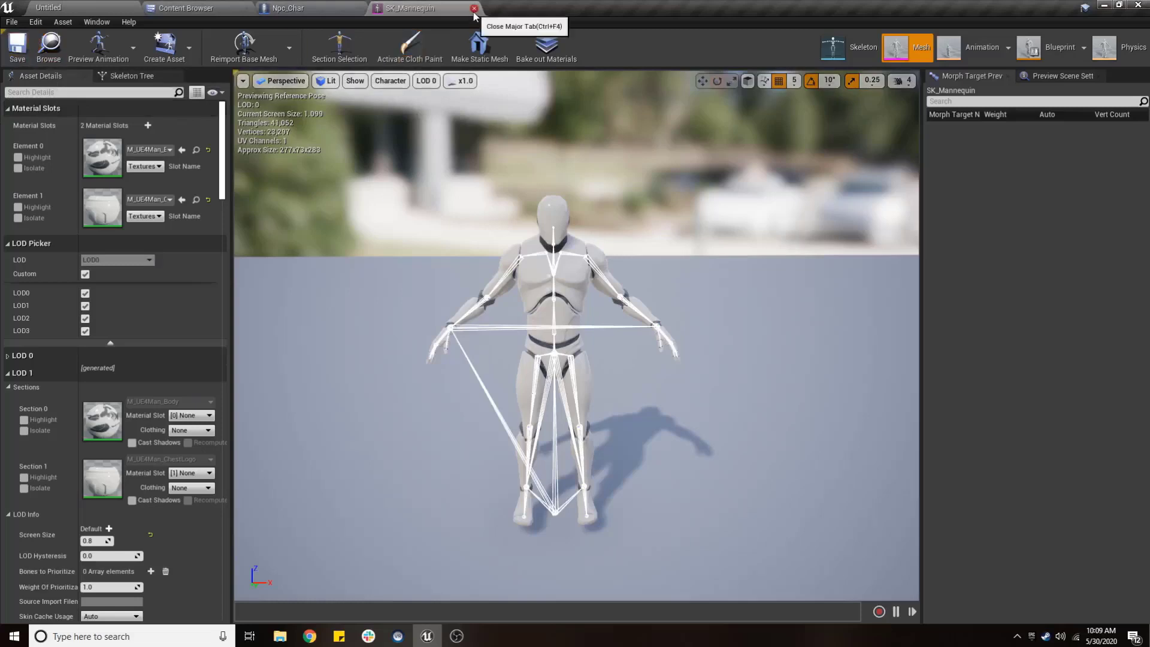
Close the SK_Mannequin editor and create an animation blueprint for UE4_Mannequin_Skeleton in Tutorial.
click(473, 9)
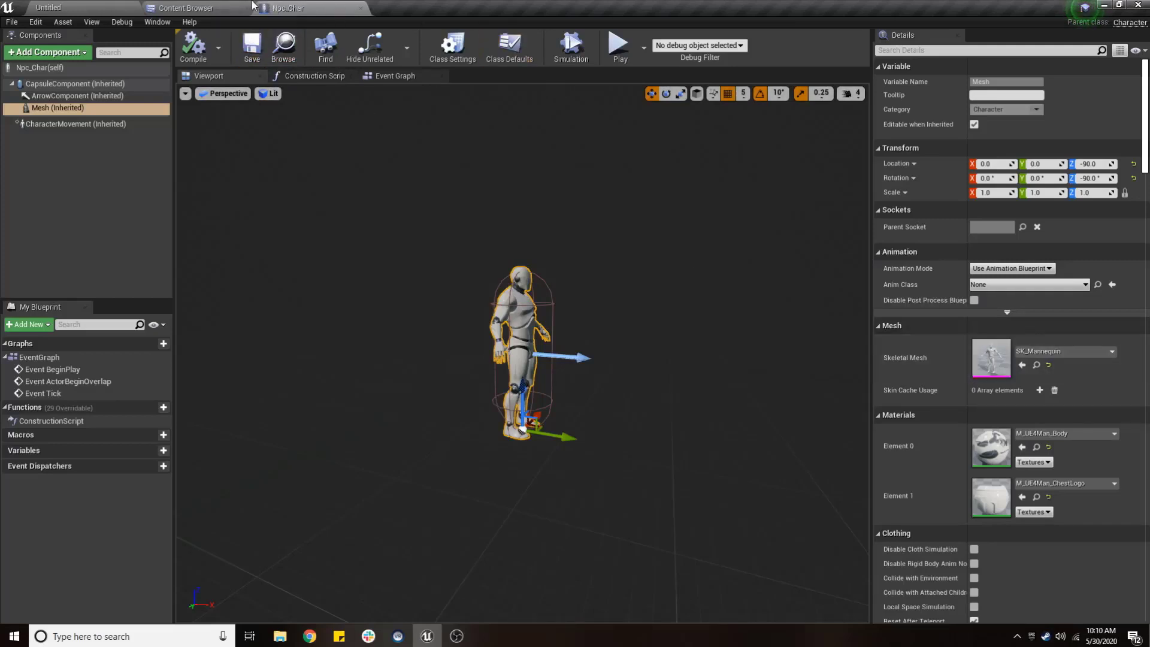
click(197, 7)
right_click(459, 201)
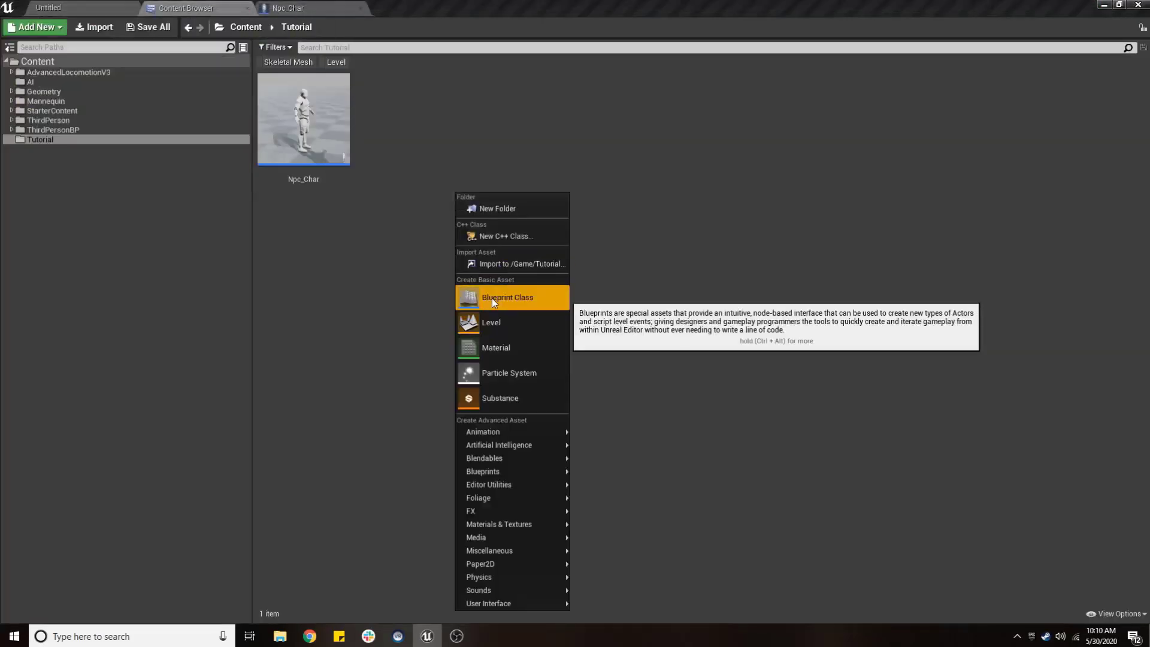
mouse_move(498, 436)
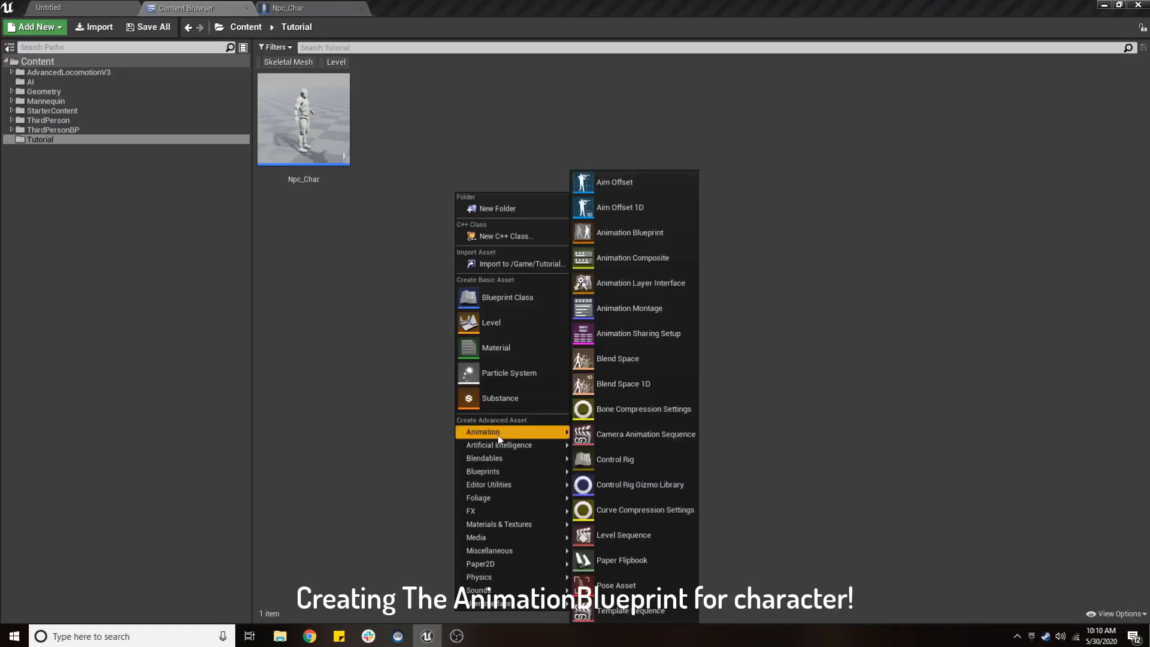
click(651, 245)
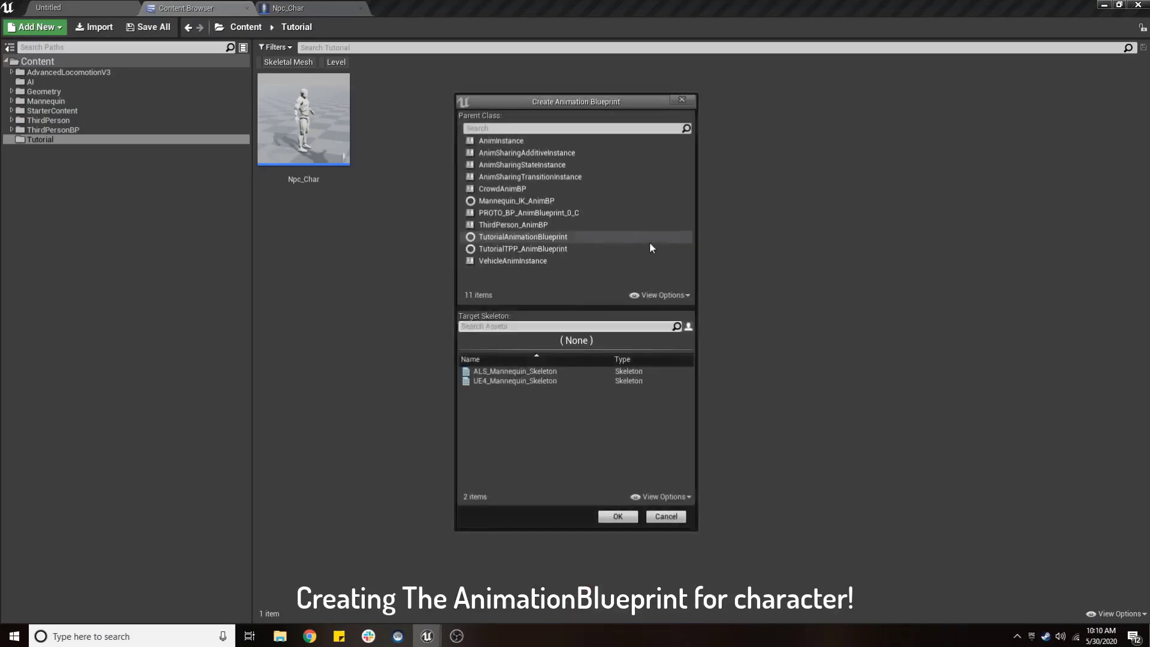
click(530, 382)
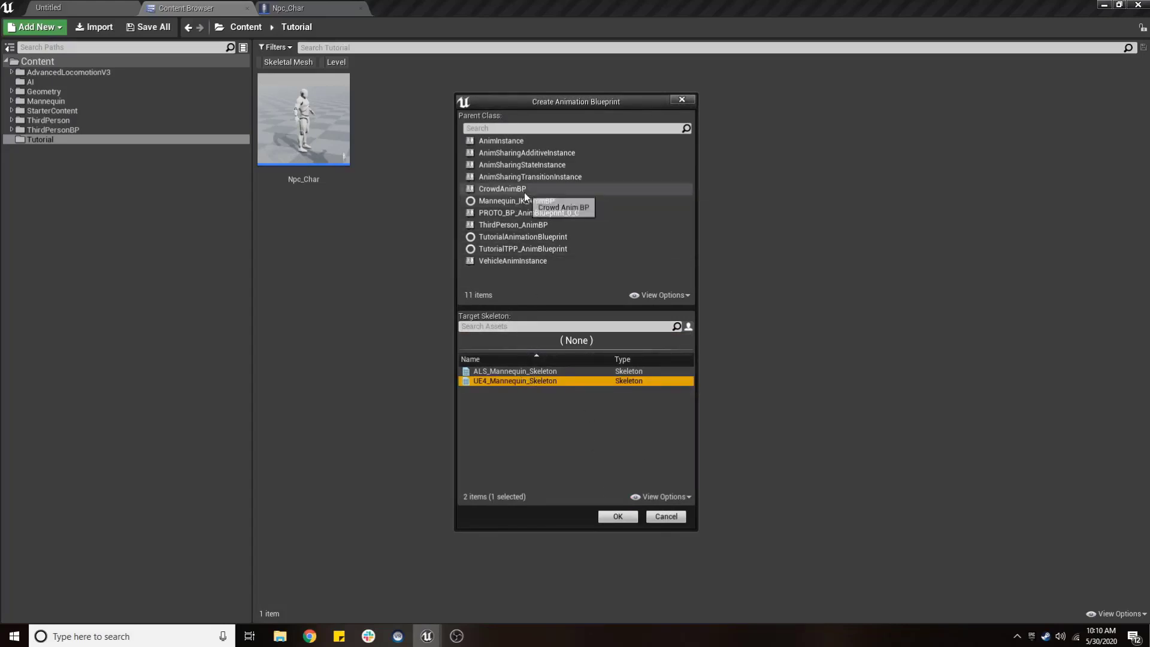
click(635, 517)
text(Npc_AnimB)
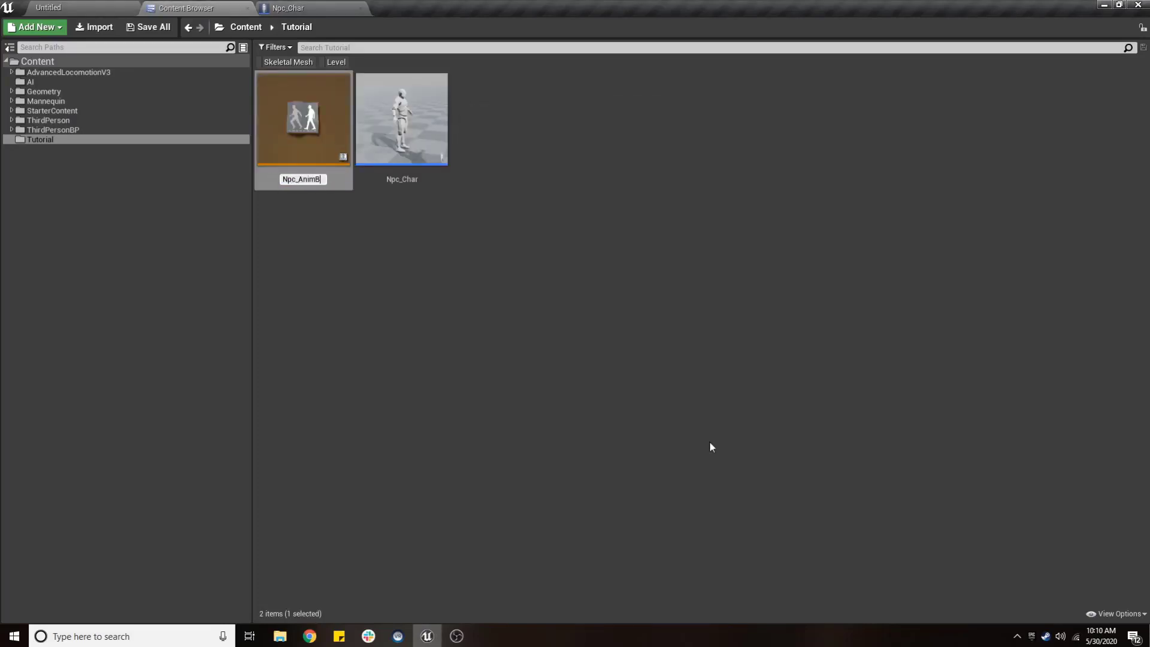
Name the animation blueprint Npc_AnimBP and open it for editing.
text(P)
key(Return)
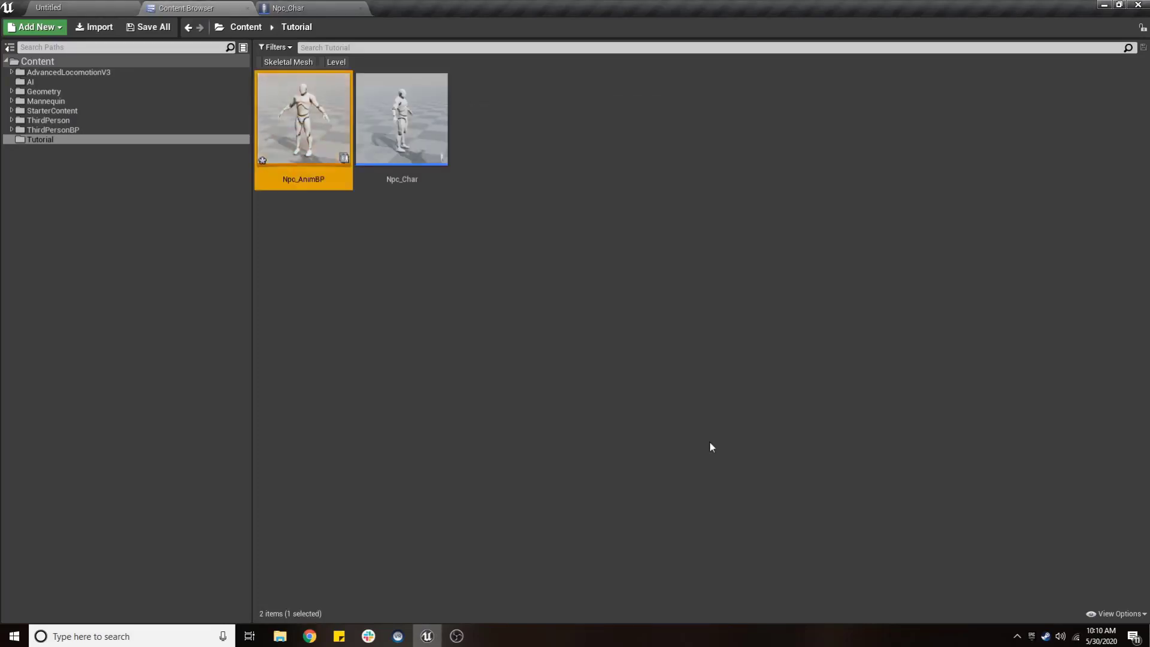
double_click(318, 179)
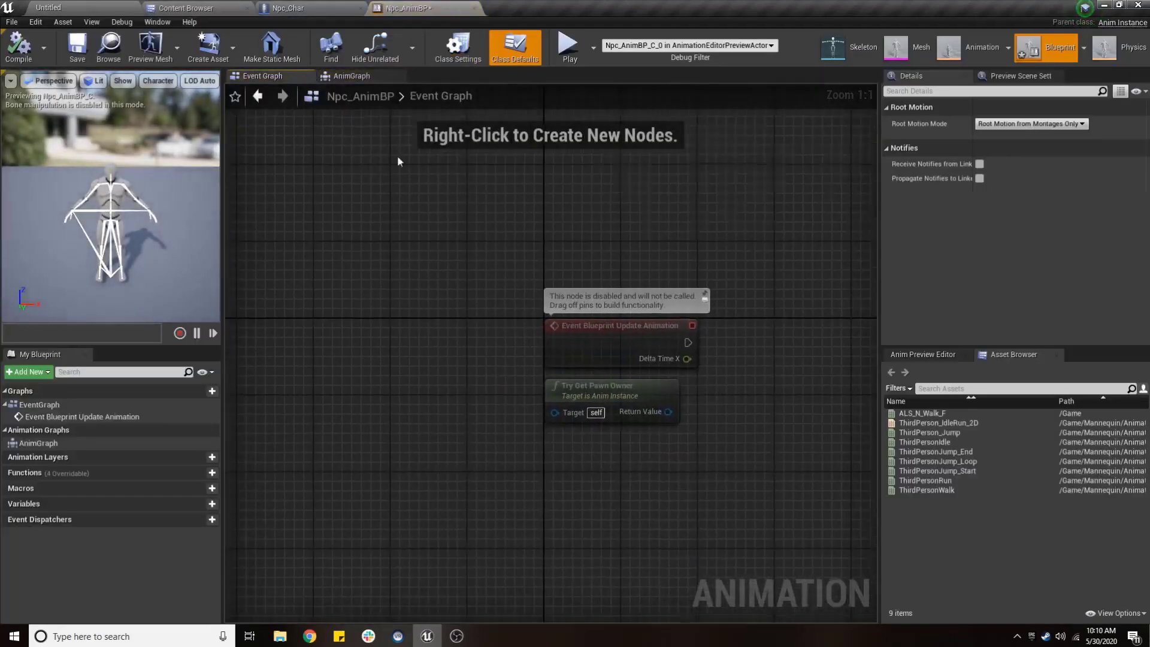
Look at CrowdAnimBP in the AI folder for reference, then return to Npc_AnimBP.
click(228, 7)
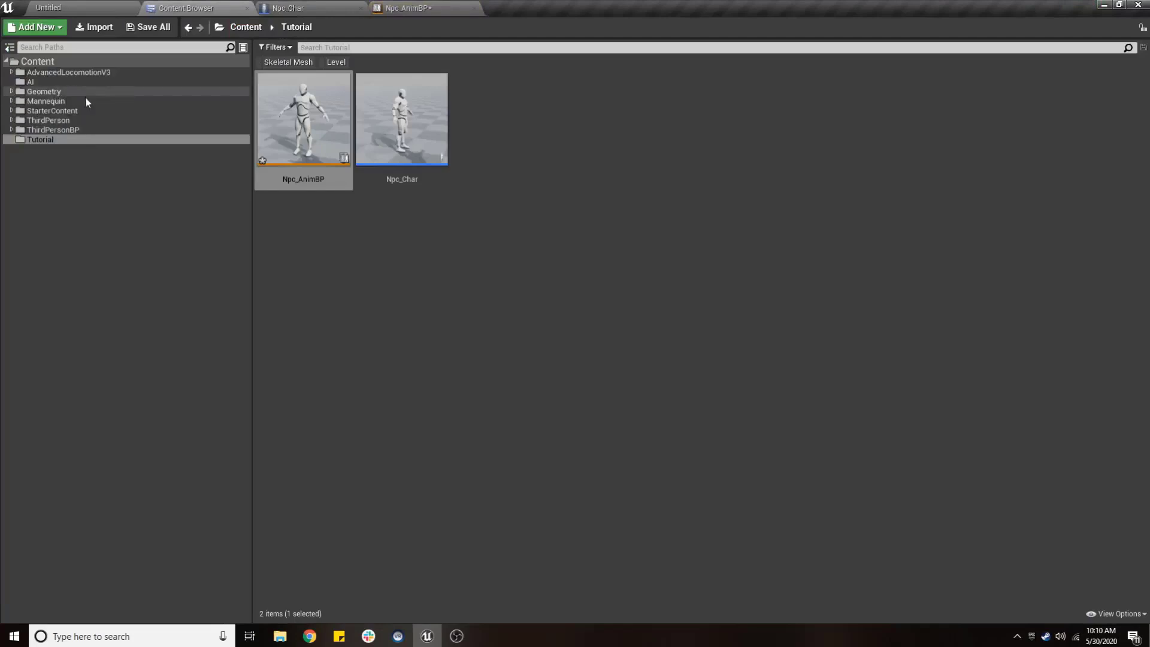
click(51, 84)
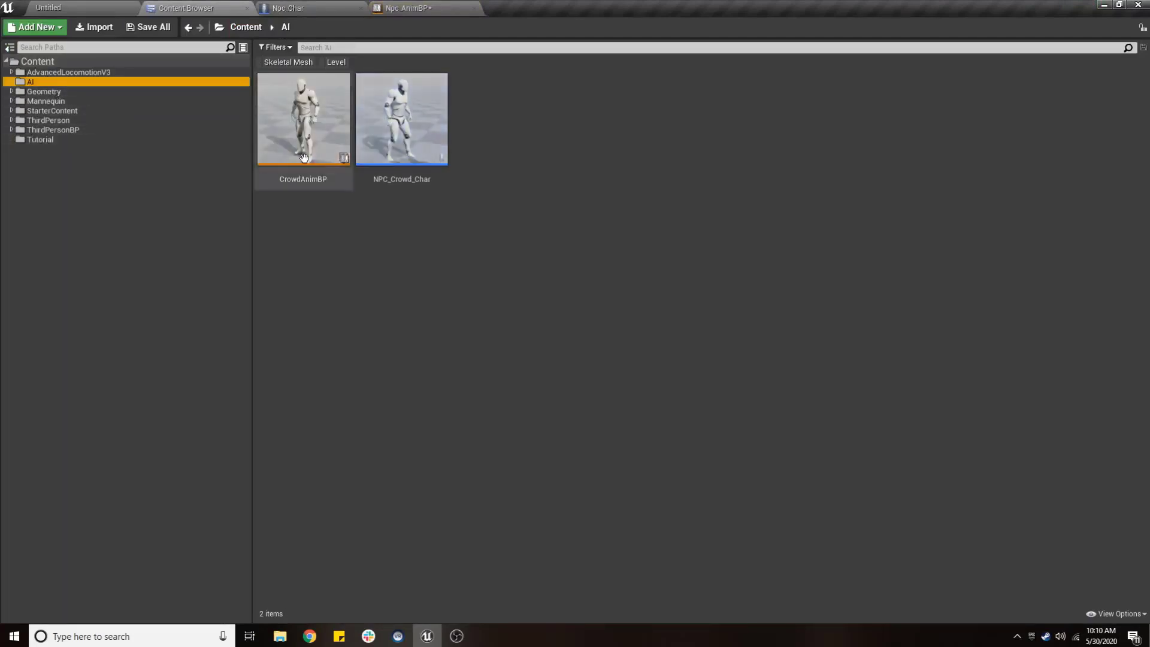
double_click(350, 142)
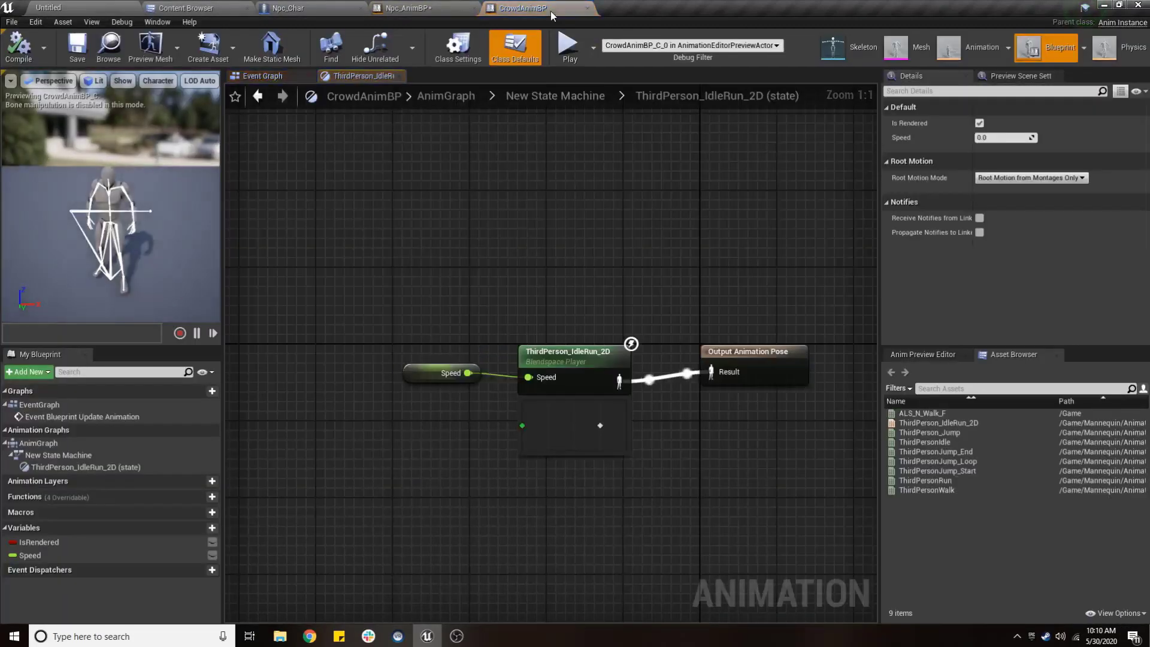
click(588, 7)
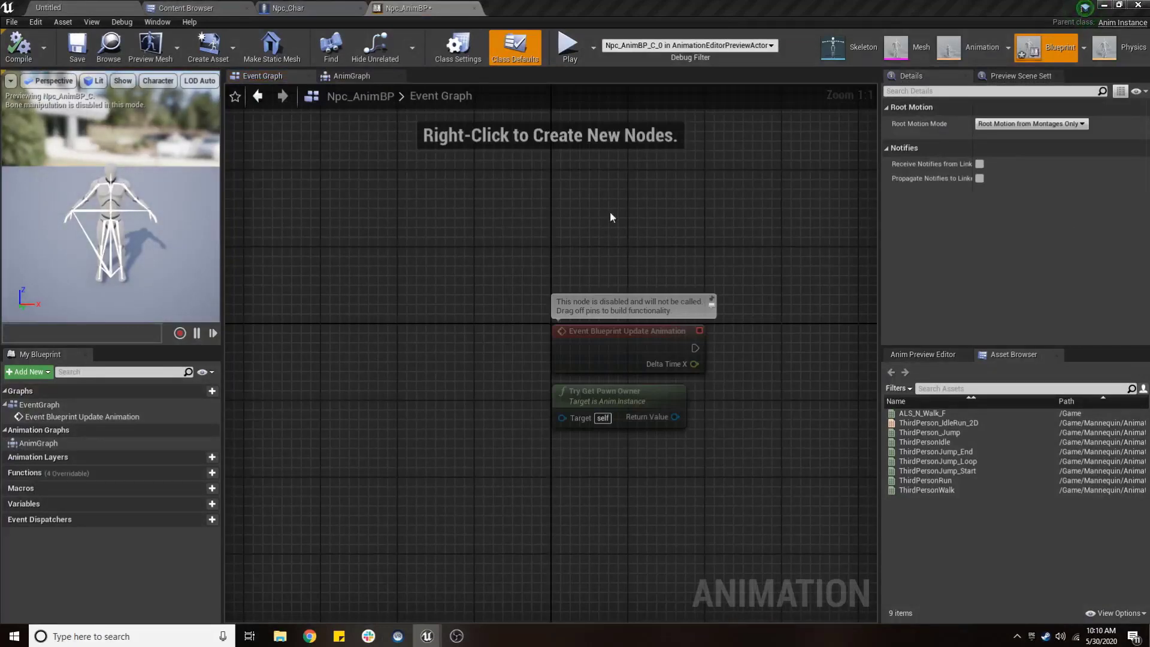
Add a Branch after Update Animation with its Condition promoted to an IsRender variable.
right_drag(611, 213, 357, 178)
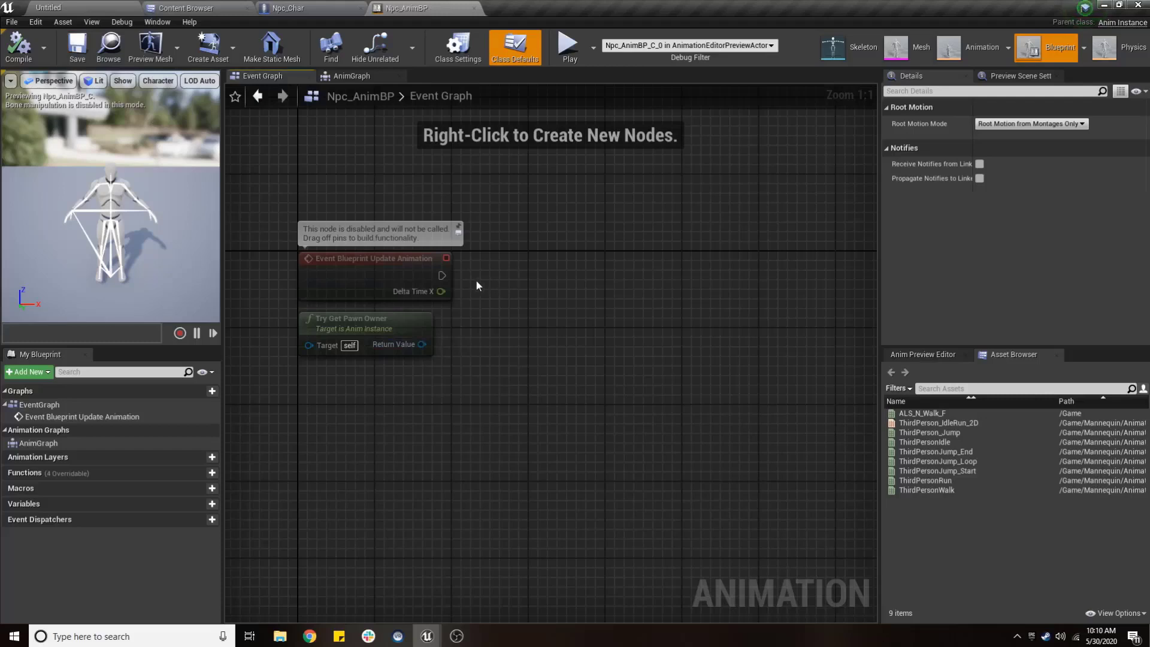
click(520, 259)
drag(442, 276, 532, 283)
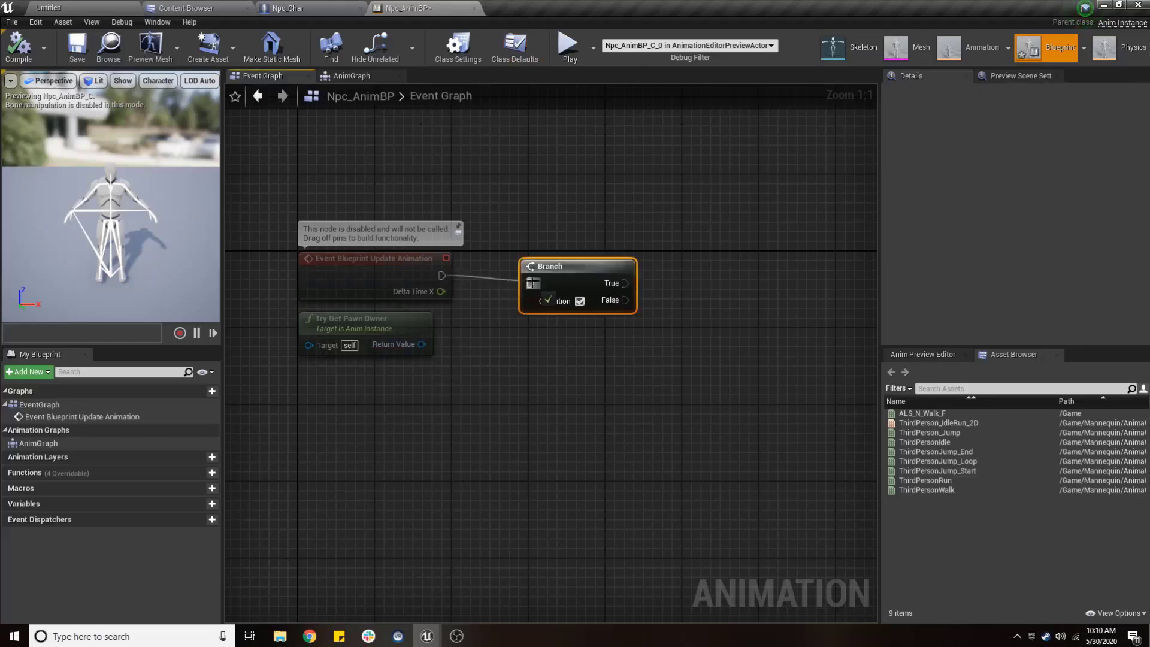
drag(429, 326, 531, 438)
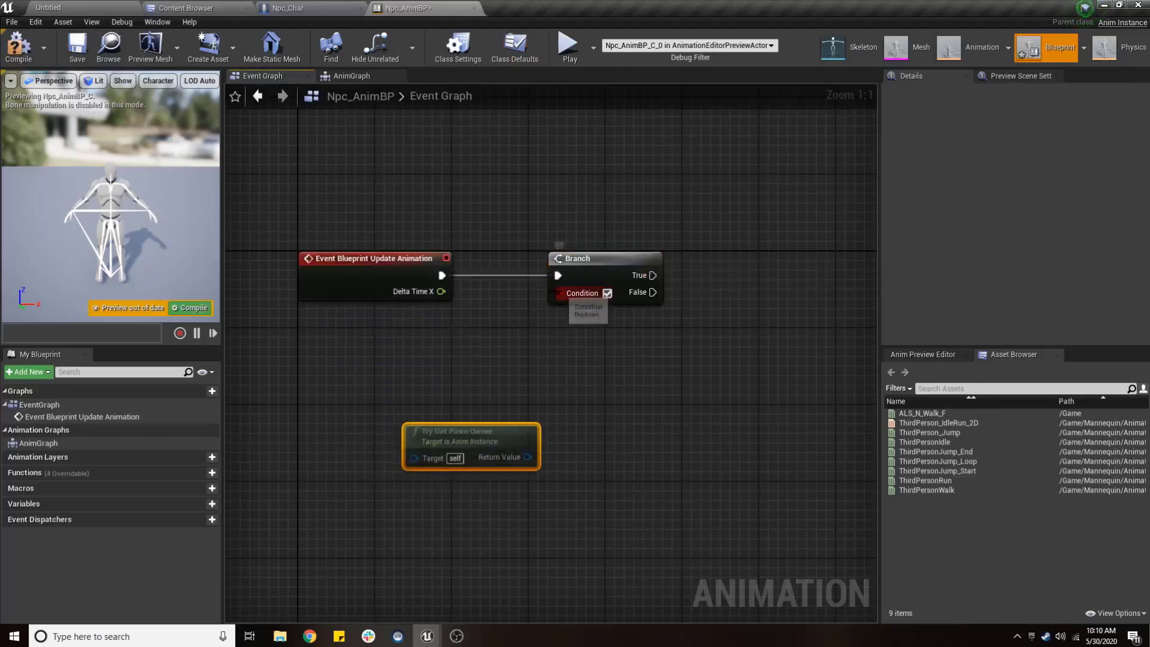
right_click(584, 293)
click(582, 307)
text(IsRe)
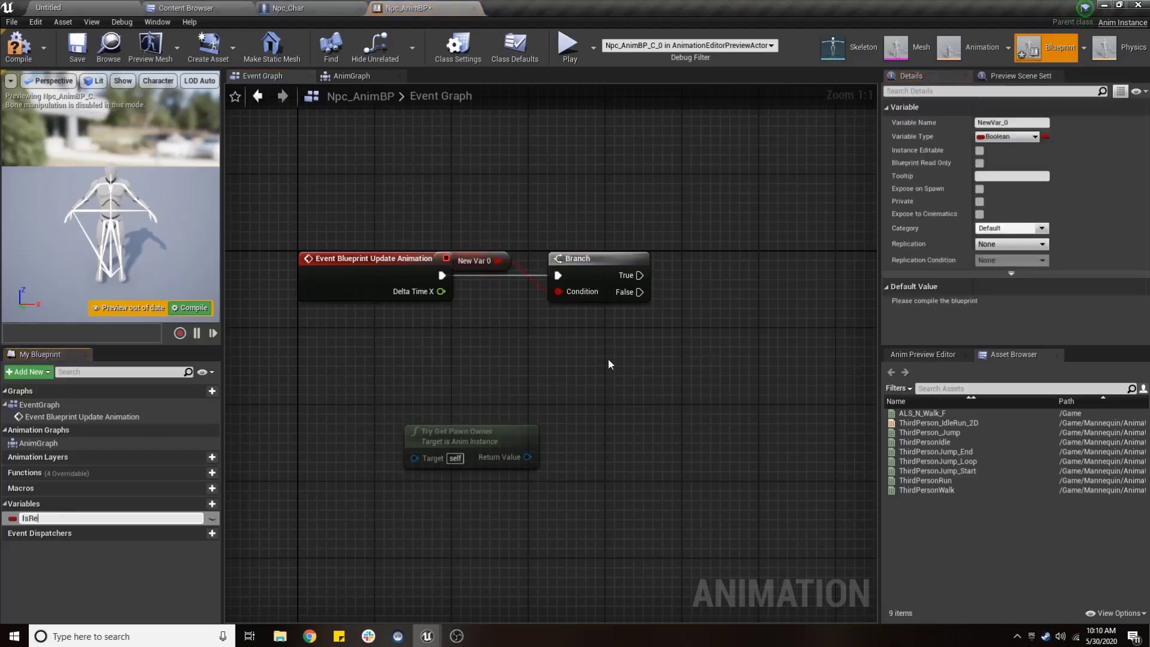
text(nder)
key(Return)
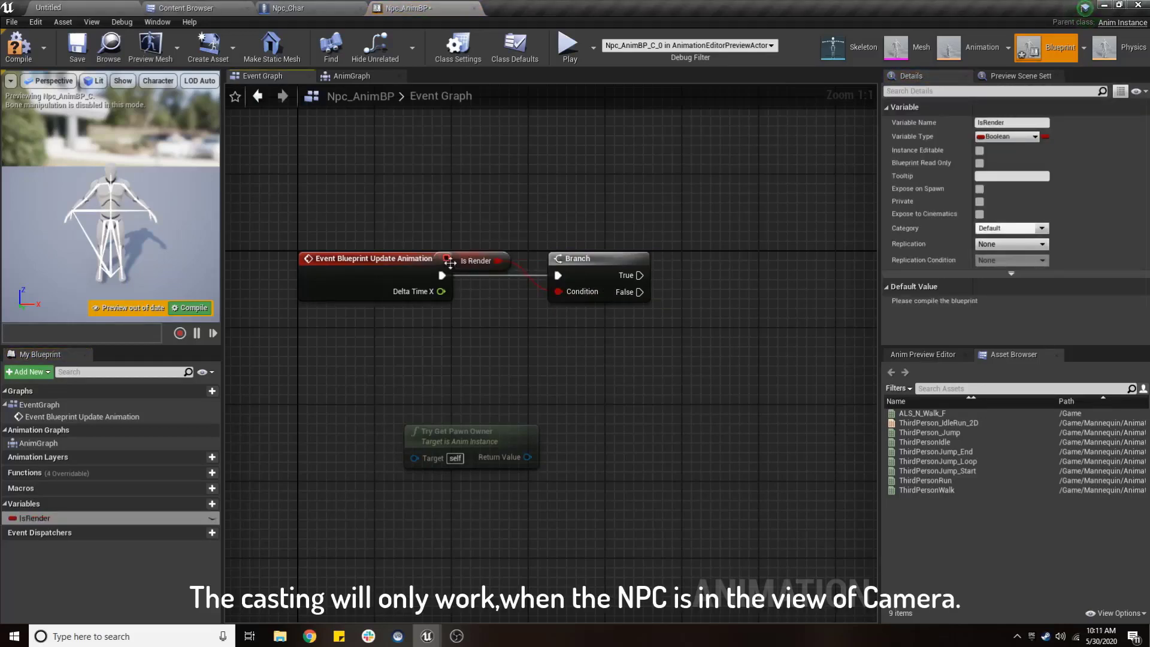
Cast Try Get Pawn Owner's result to Npc_Char, run on the Branch's True path.
drag(450, 262, 440, 329)
drag(611, 259, 592, 259)
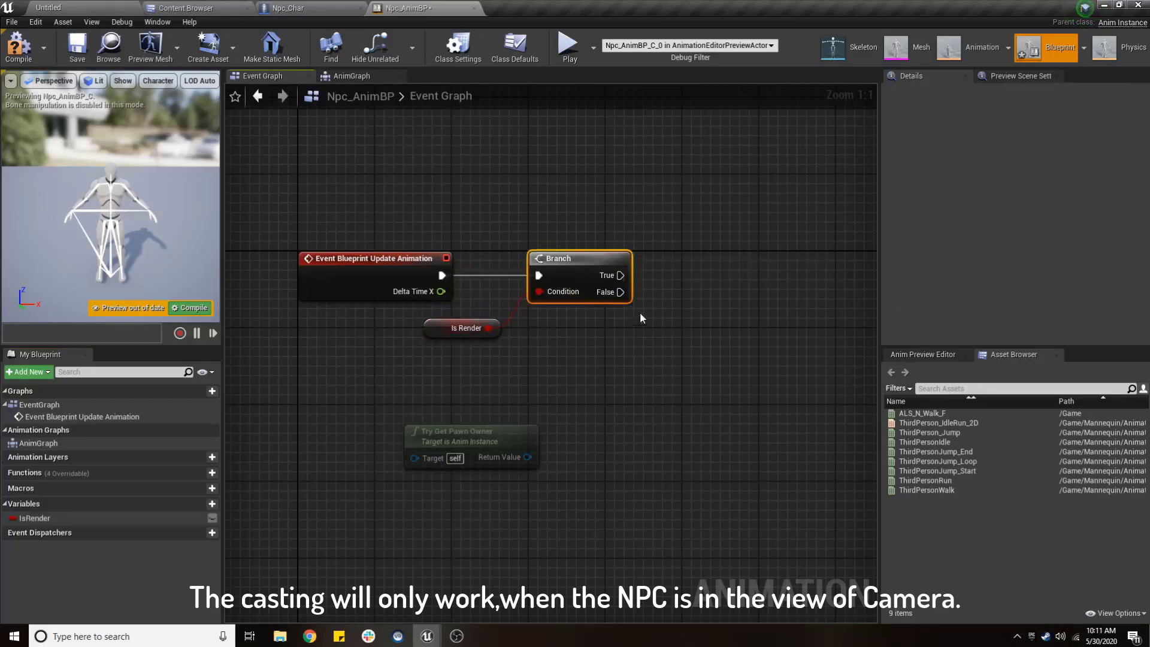
right_drag(640, 317, 566, 318)
drag(383, 431, 486, 354)
right_drag(562, 381, 469, 426)
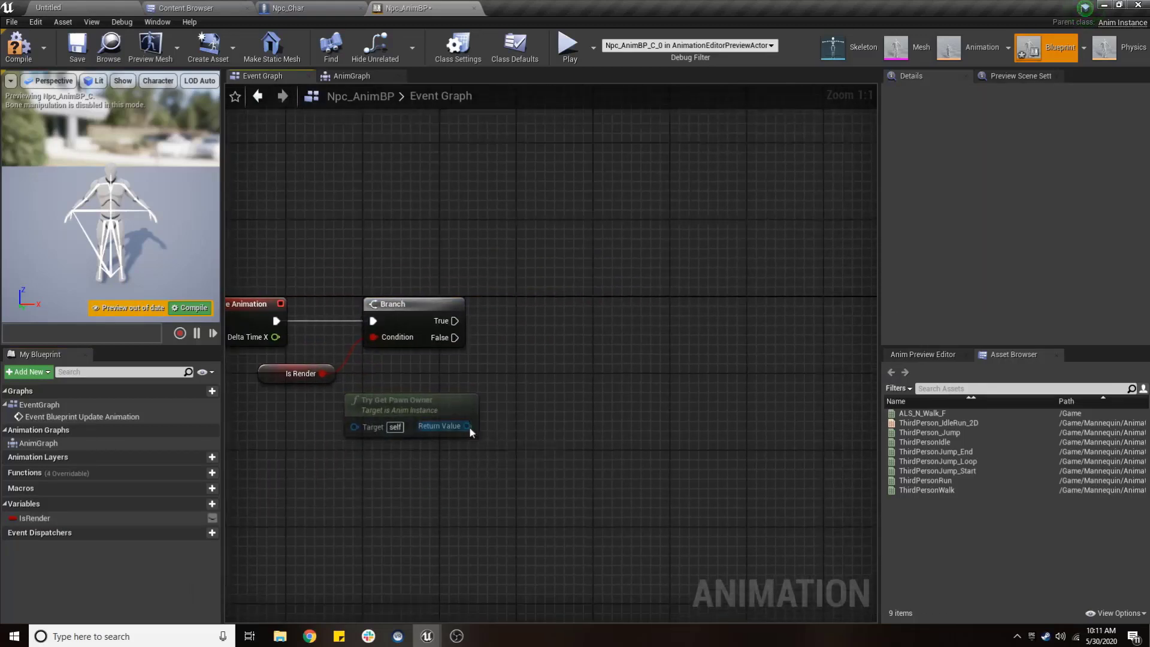
drag(470, 426, 562, 341)
text(cast to)
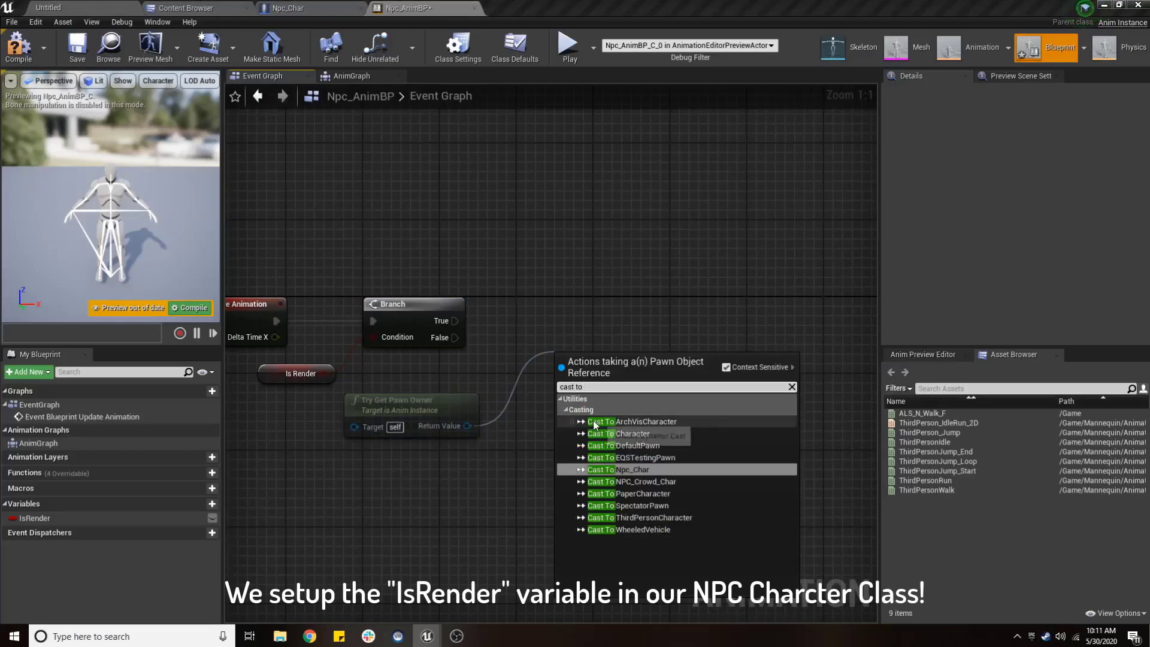
click(630, 471)
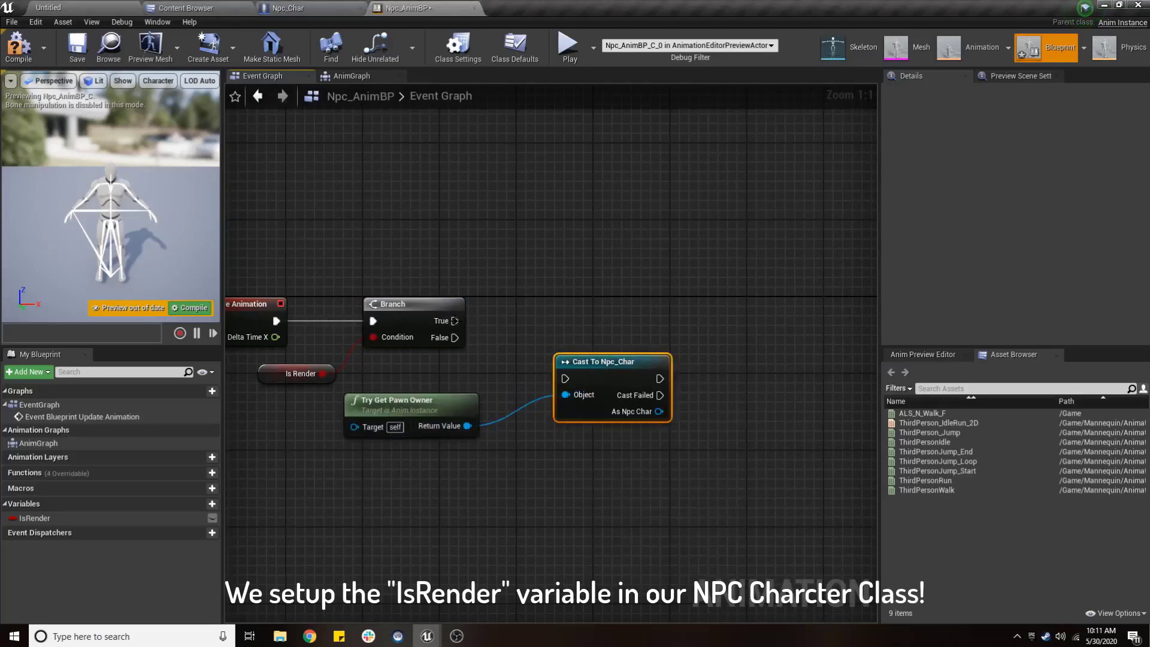
mouse_move(454, 321)
mouse_down()
mouse_move(565, 378)
mouse_move(581, 317)
mouse_up()
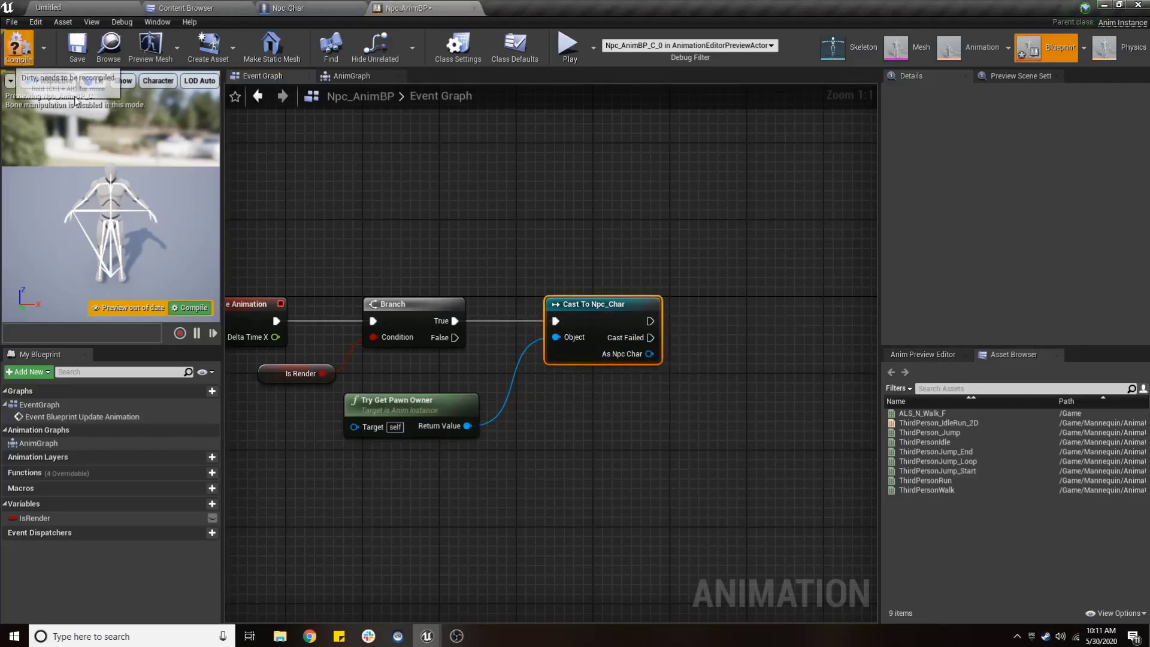
Add Get Velocity from As Npc Char and feed it into a VectorLength node.
right_drag(669, 368, 592, 356)
drag(572, 341, 591, 355)
text(get)
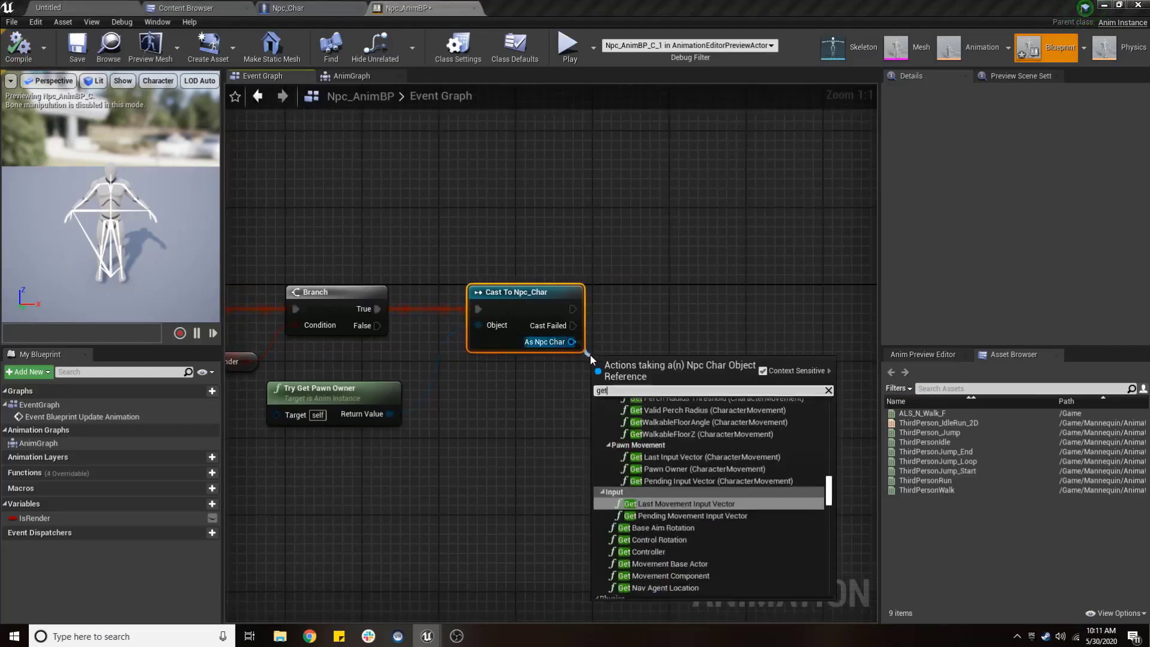
text( velo)
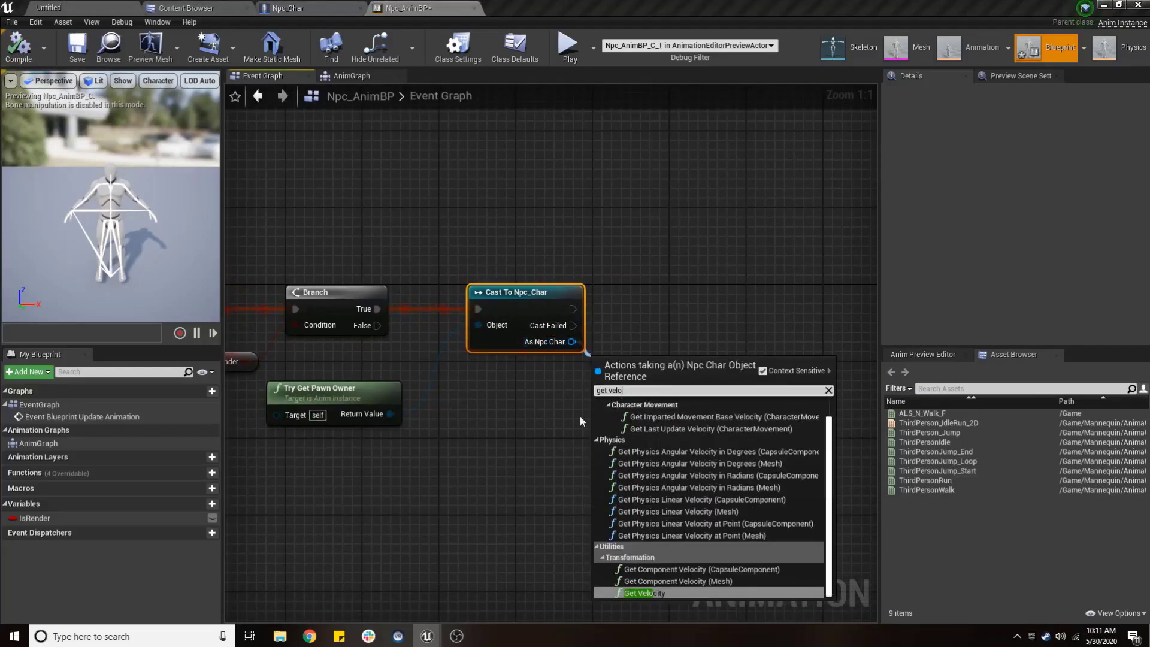
key(Return)
right_drag(691, 387, 611, 388)
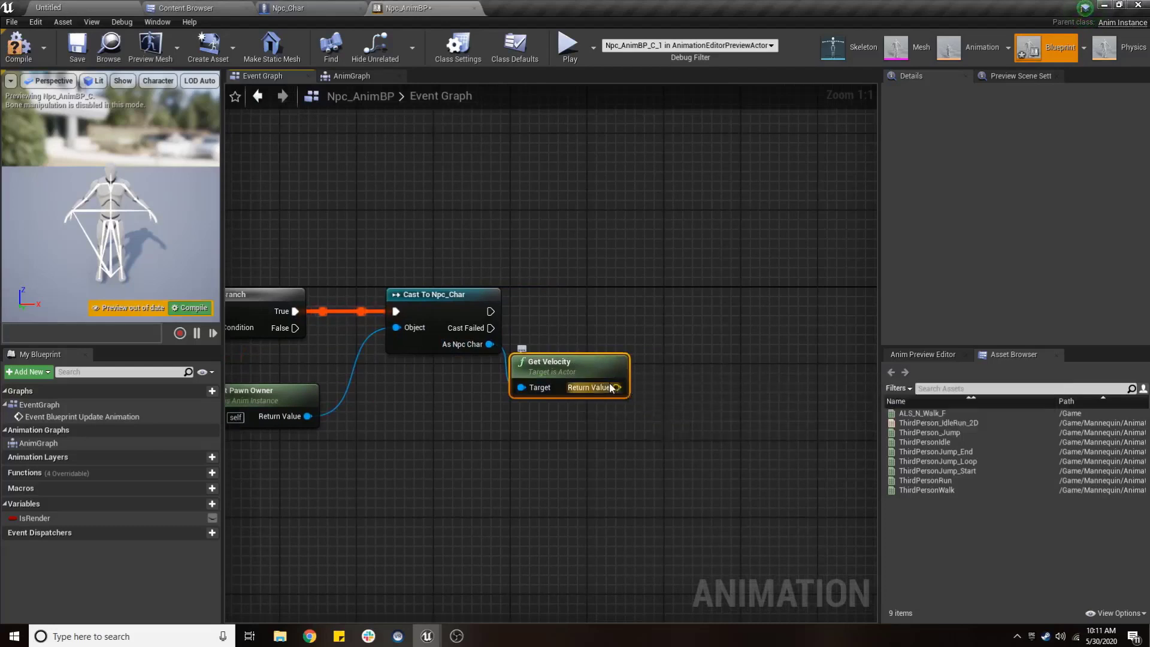
drag(613, 388, 677, 405)
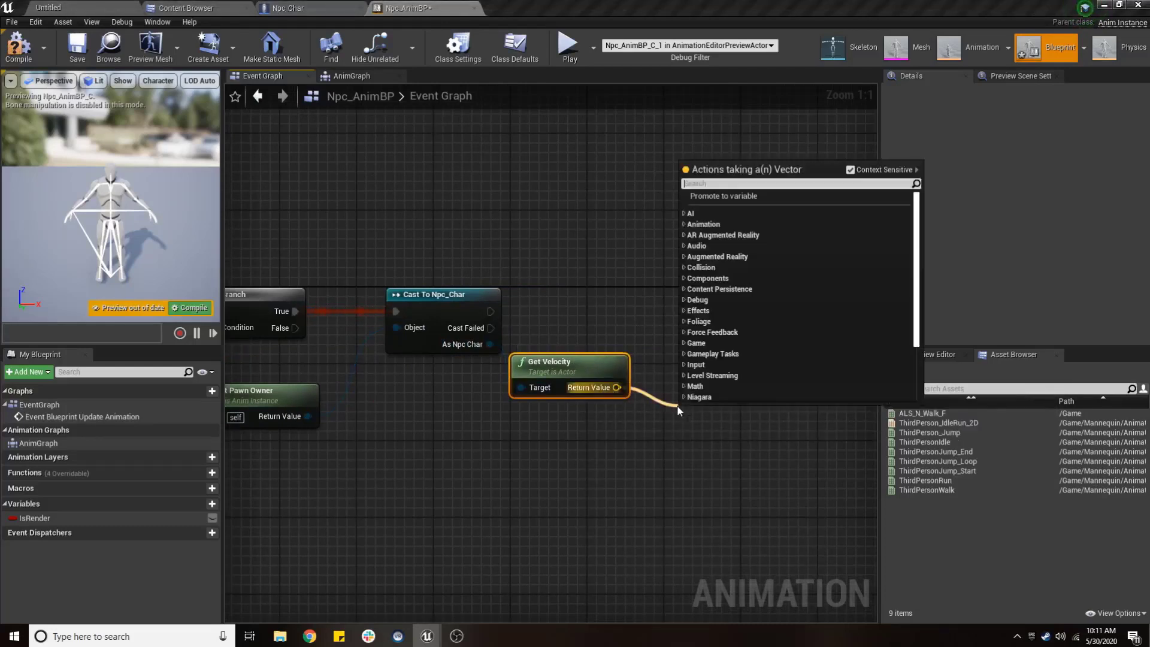
text(len)
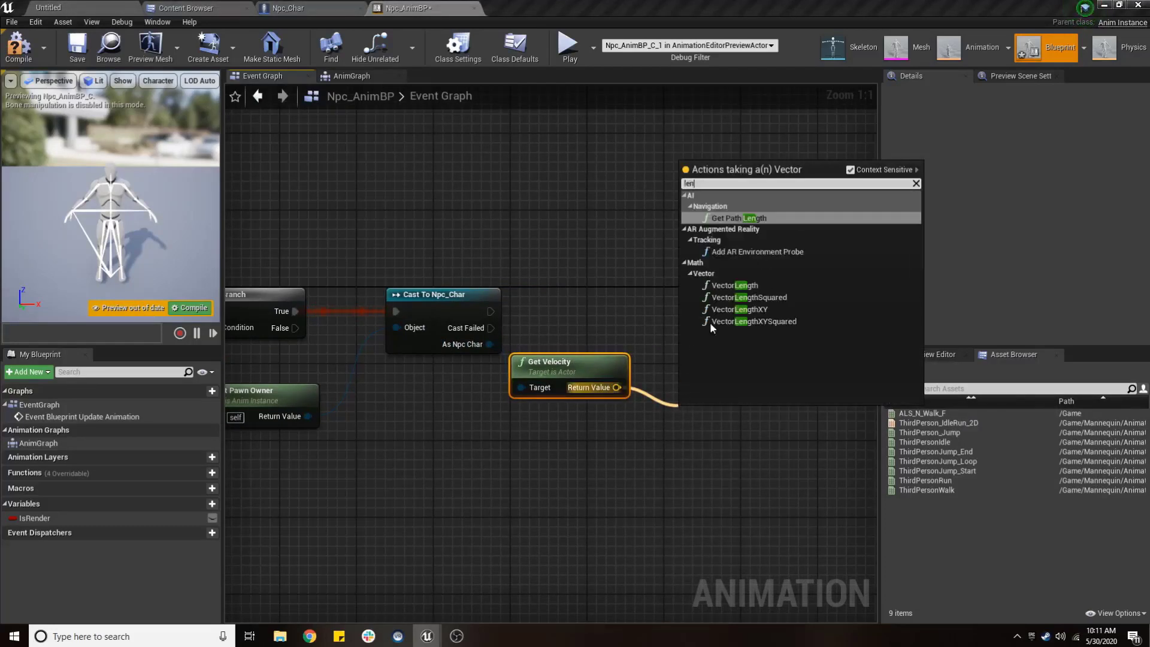
click(742, 286)
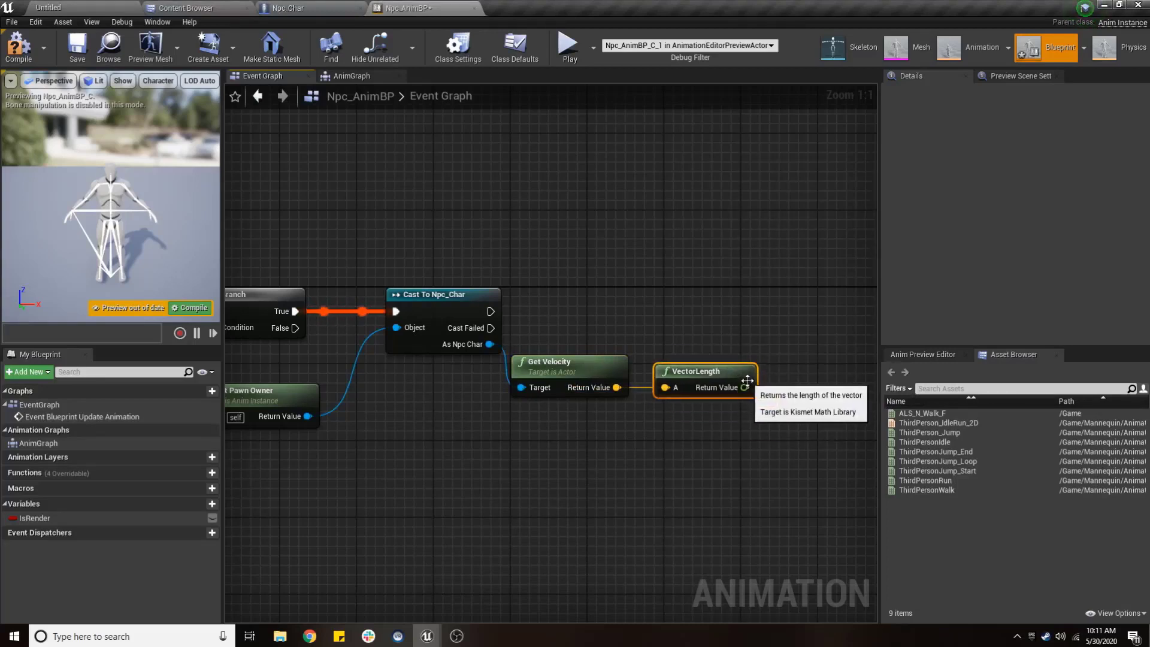
Promote the vector length to a Speed variable and run SET Speed after the cast.
right_click(746, 389)
click(776, 402)
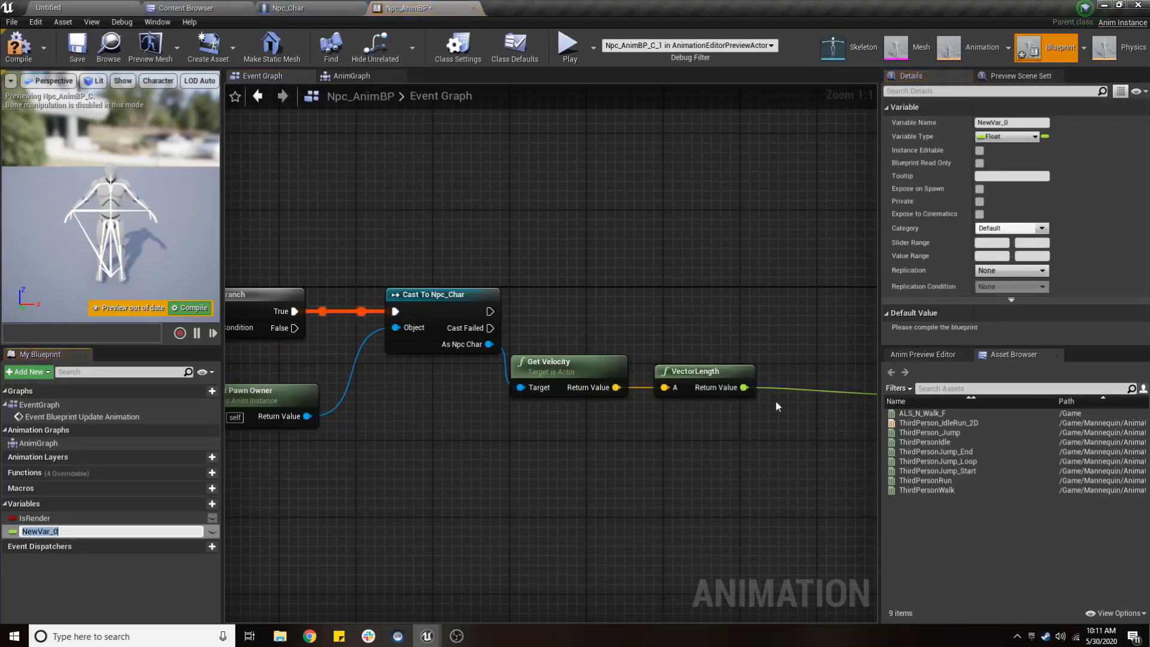
text(Speed)
key(Return)
right_drag(775, 402, 687, 402)
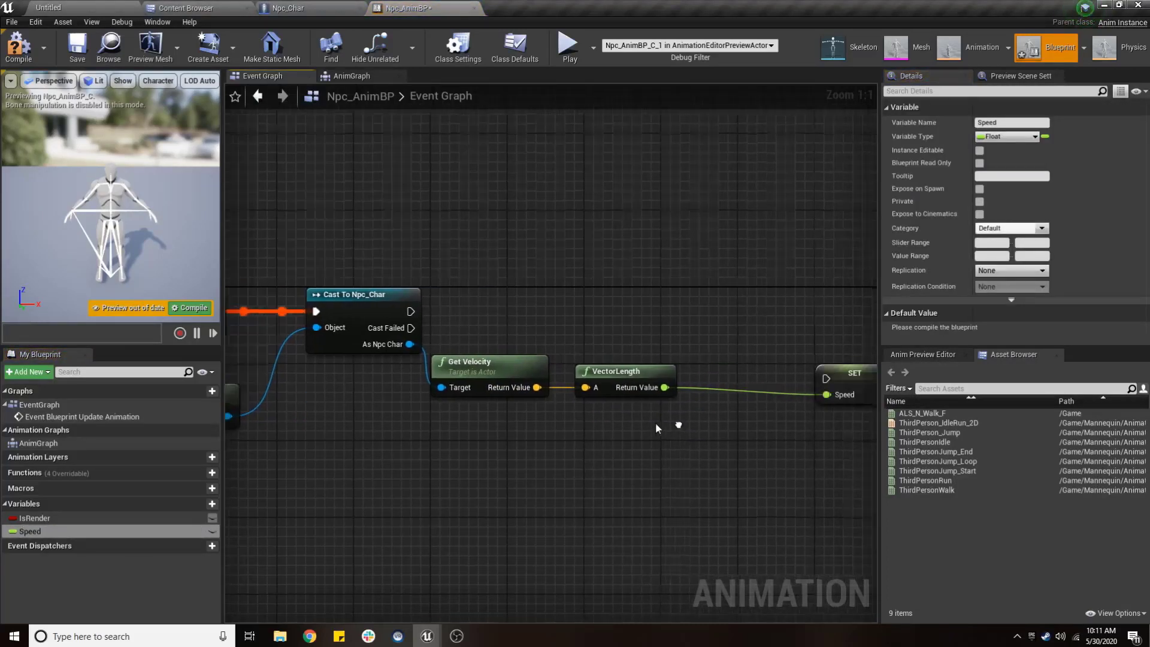
mouse_move(797, 328)
mouse_down()
mouse_move(788, 299)
mouse_move(401, 311)
mouse_up()
drag(779, 297, 779, 306)
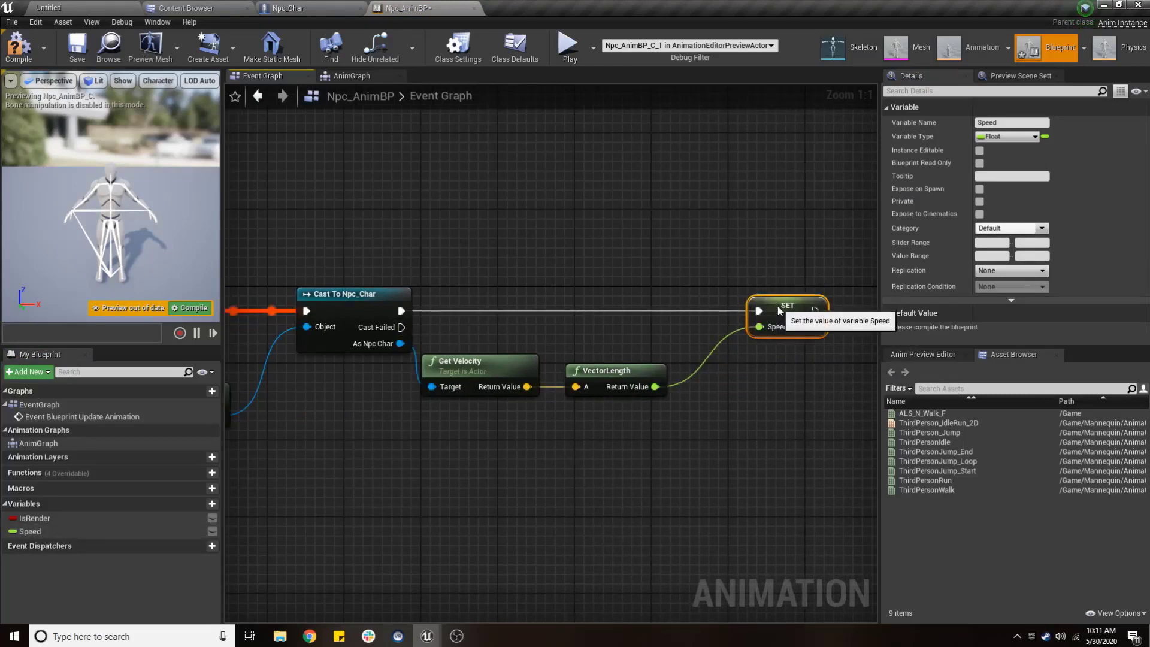
Compile, toggle Is Render off and on in the preview instance, and save.
click(13, 59)
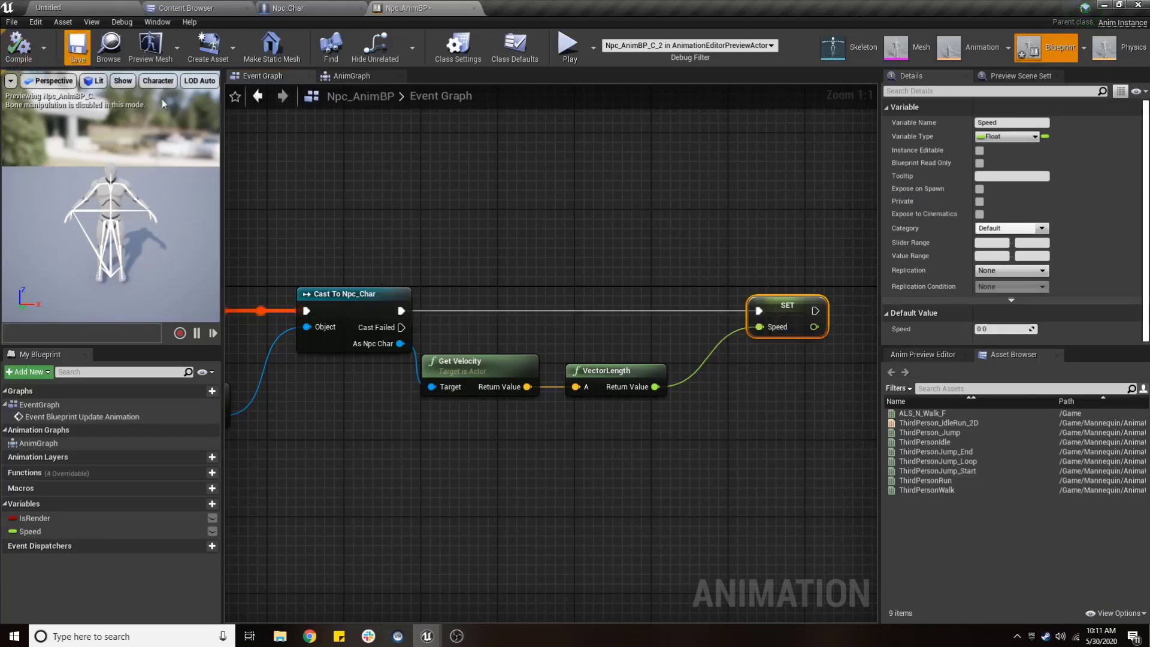
scroll(323, 203, down, 4)
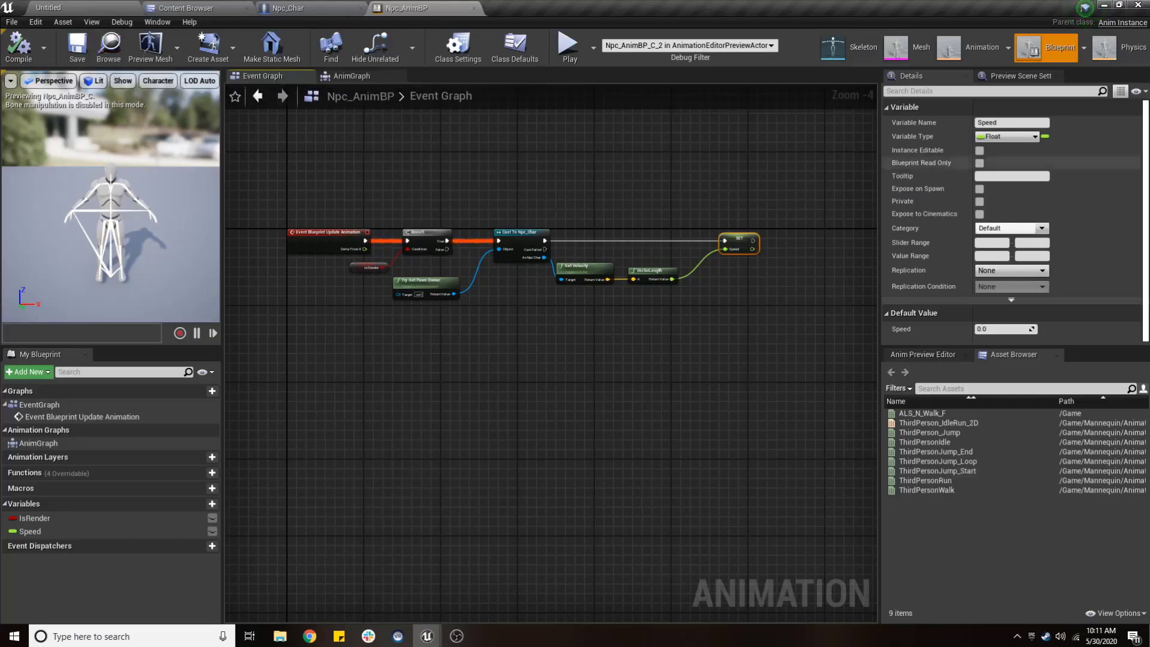
click(925, 354)
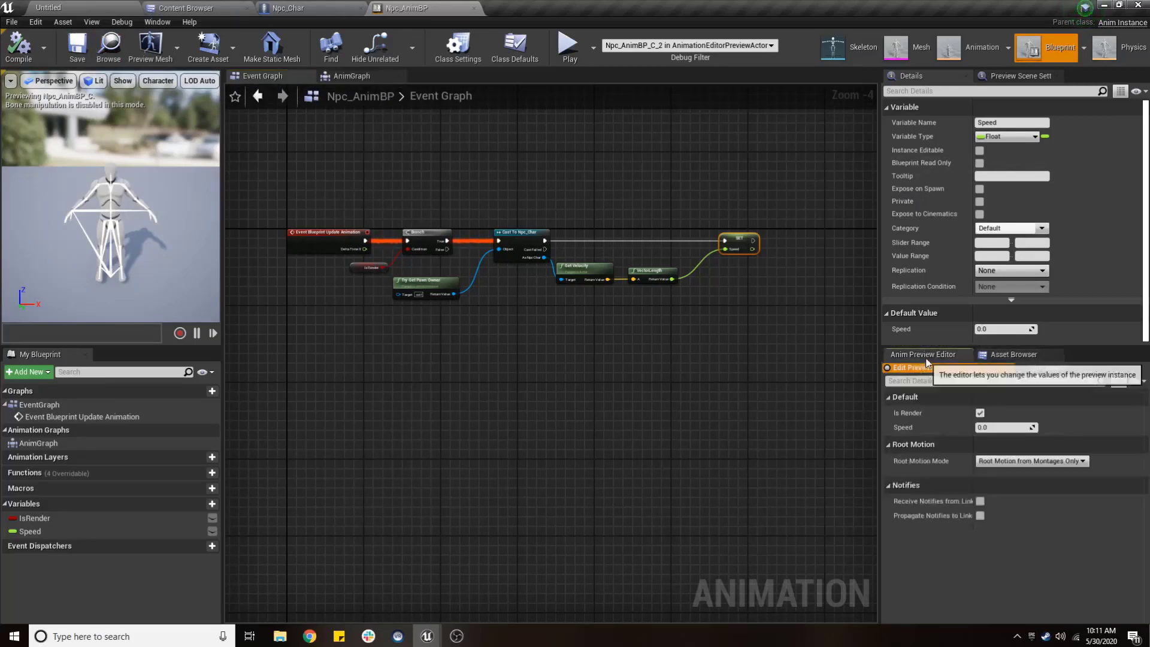
click(980, 413)
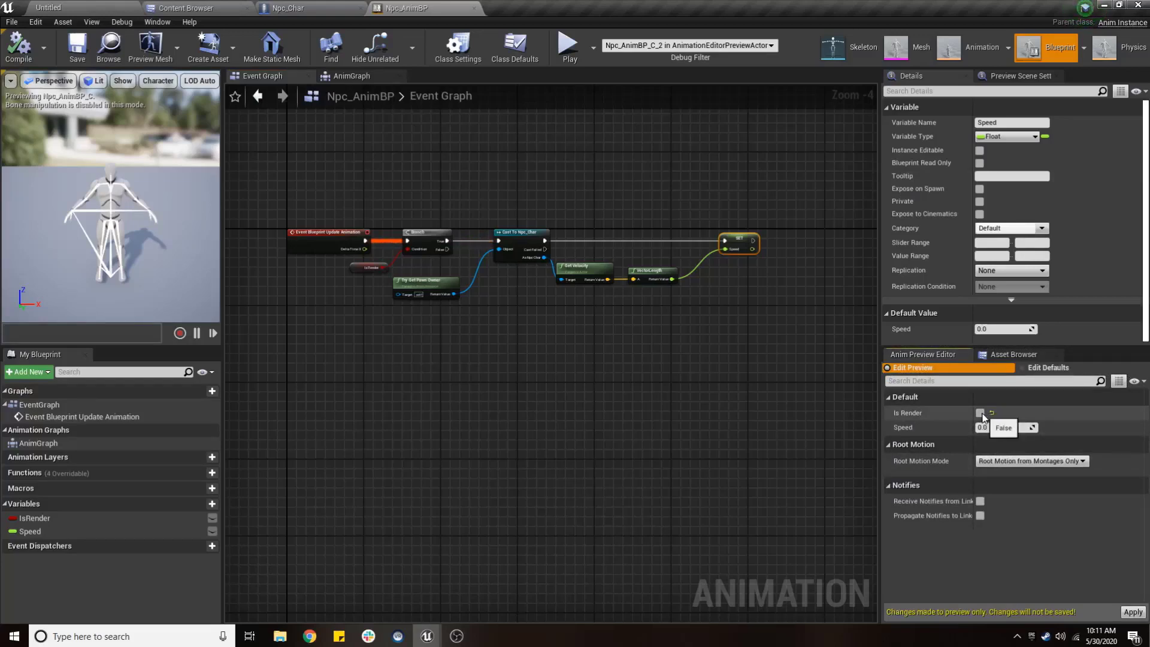
click(980, 413)
click(77, 48)
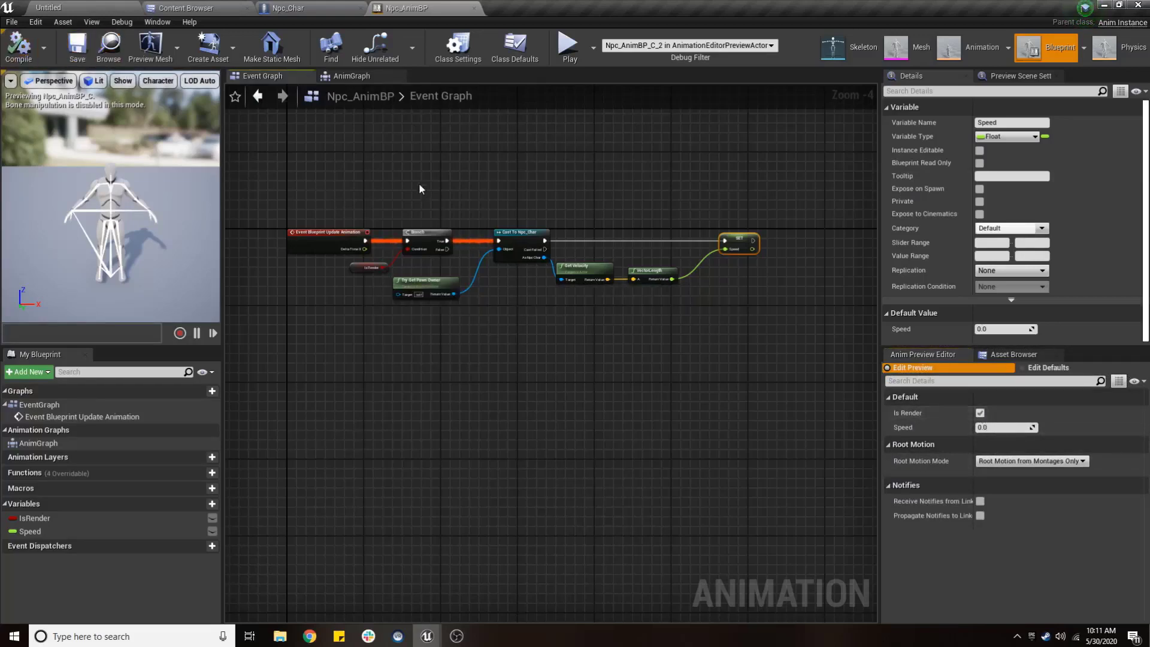
click(358, 80)
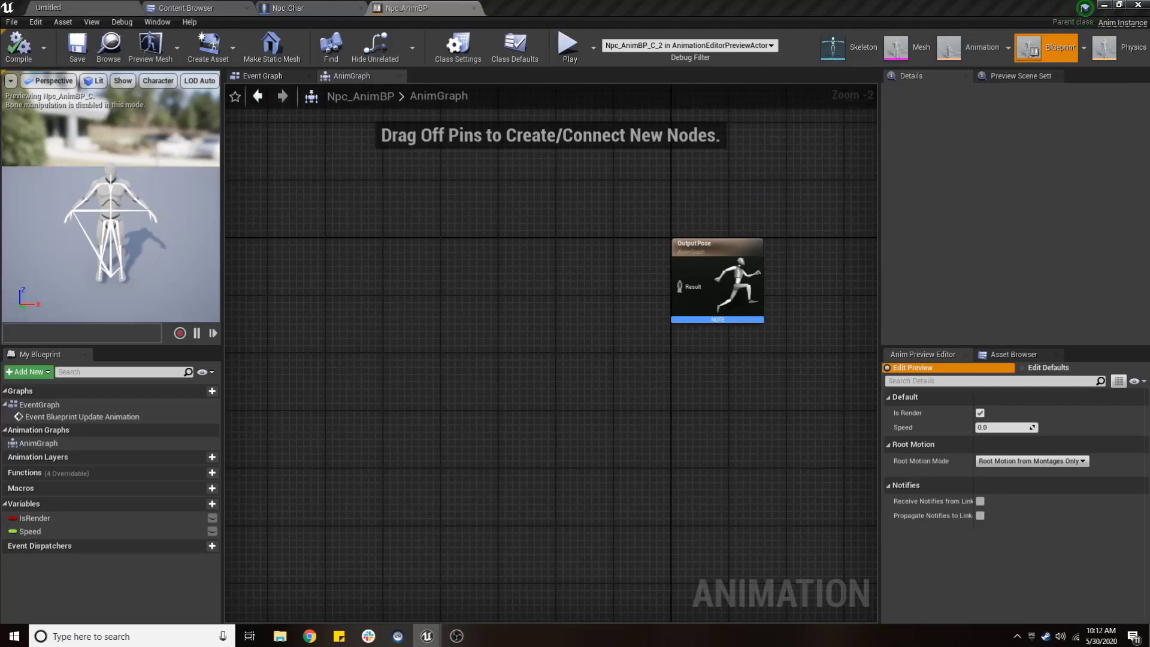
Add a new state machine, connect it to Output Pose, and open it.
right_click(478, 270)
text(stat)
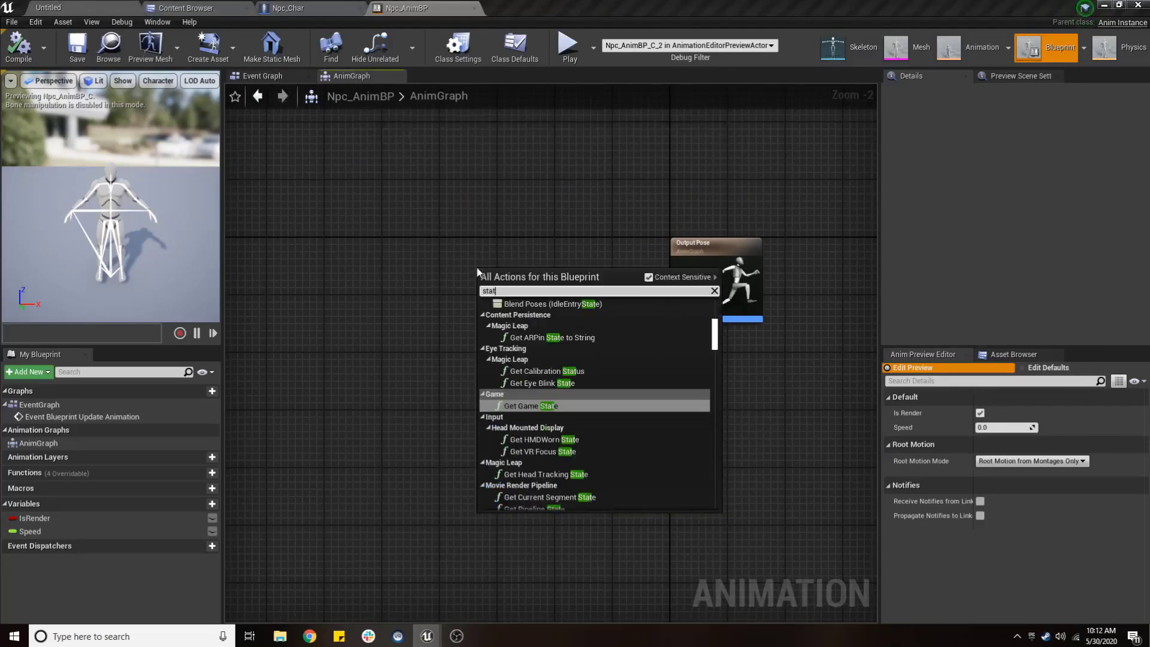
text(e machine)
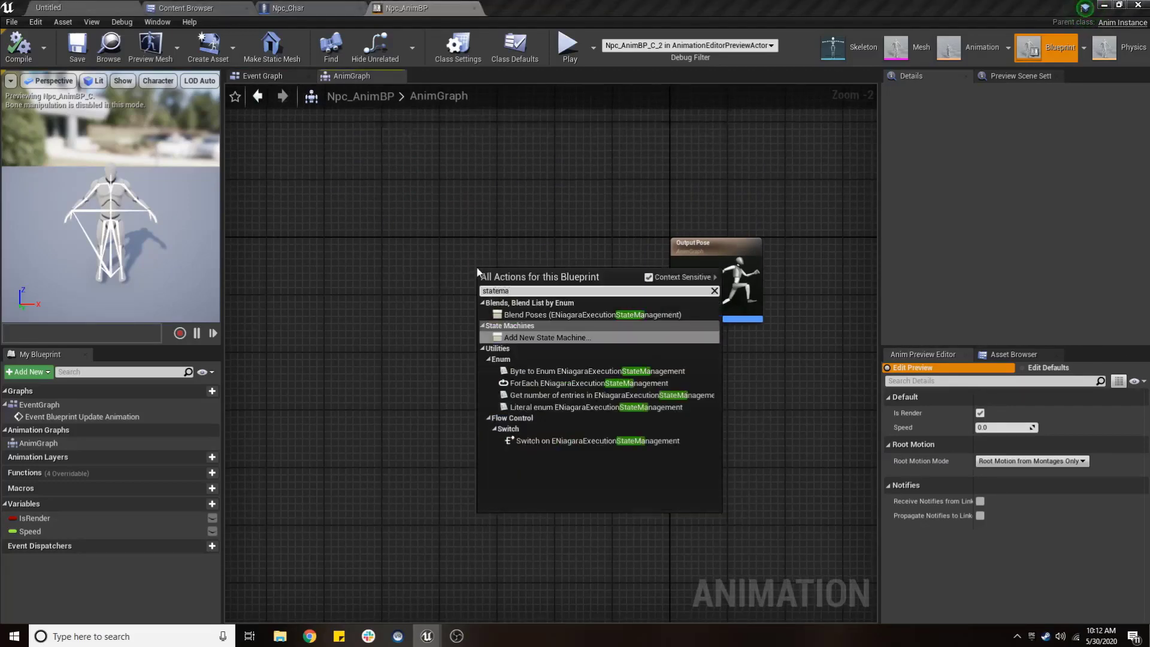
key(Return)
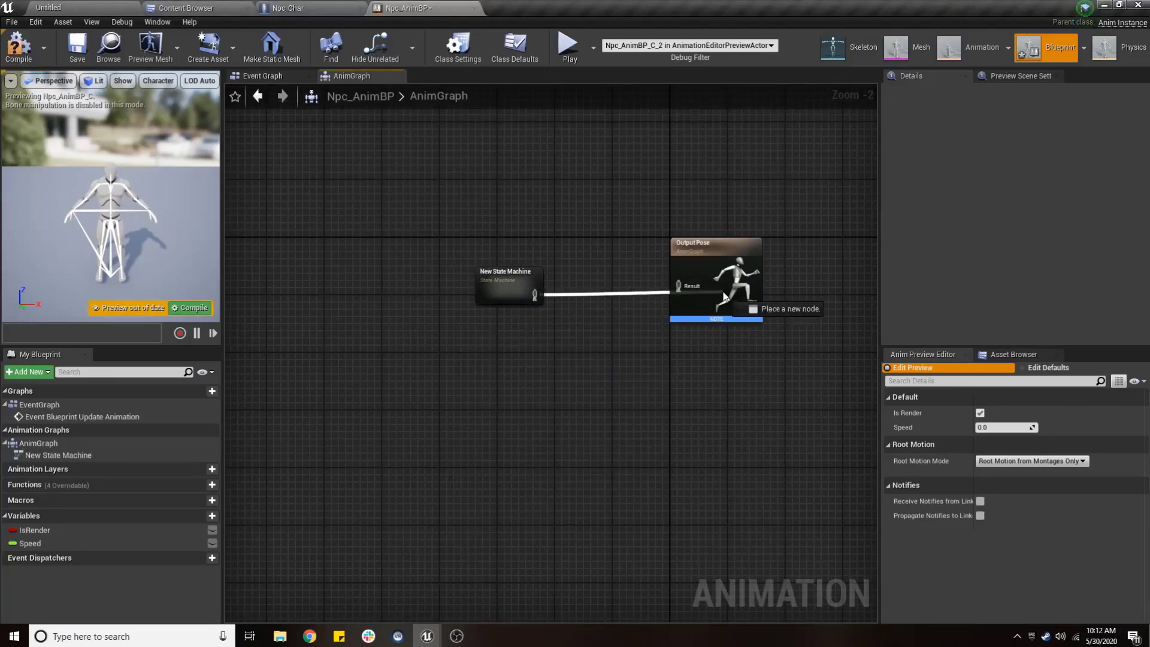
drag(535, 295, 679, 286)
drag(512, 292, 490, 268)
double_click(490, 267)
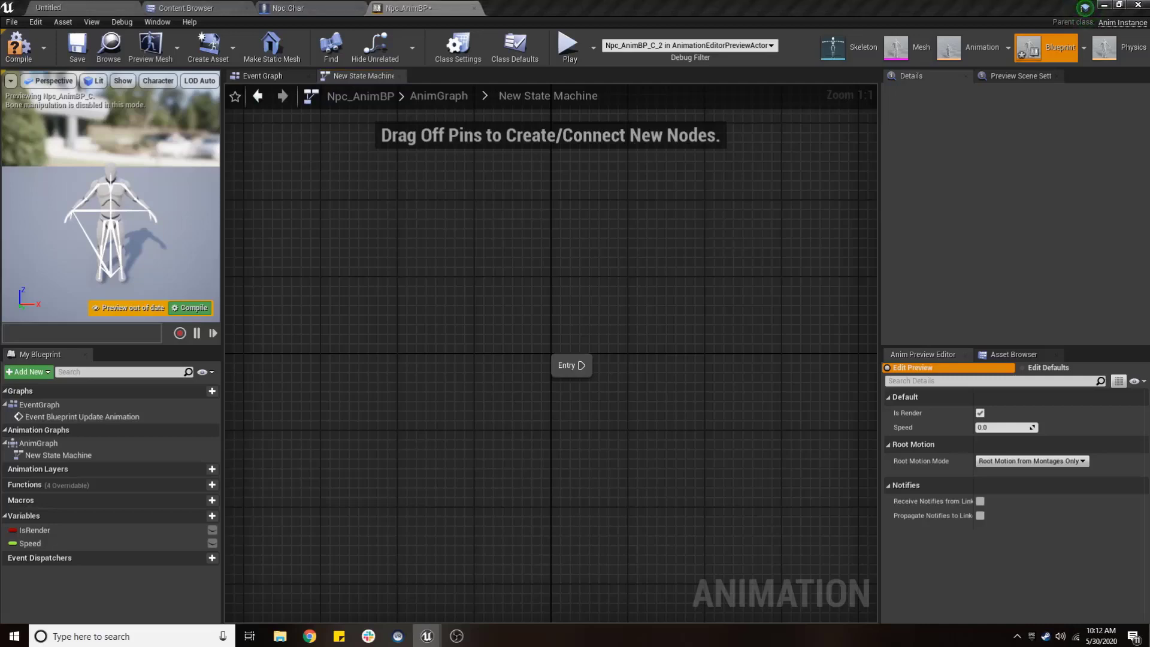
Add a ThirdPerson_IdleRun_2D state linked from Entry and open its graph.
right_drag(564, 400, 424, 337)
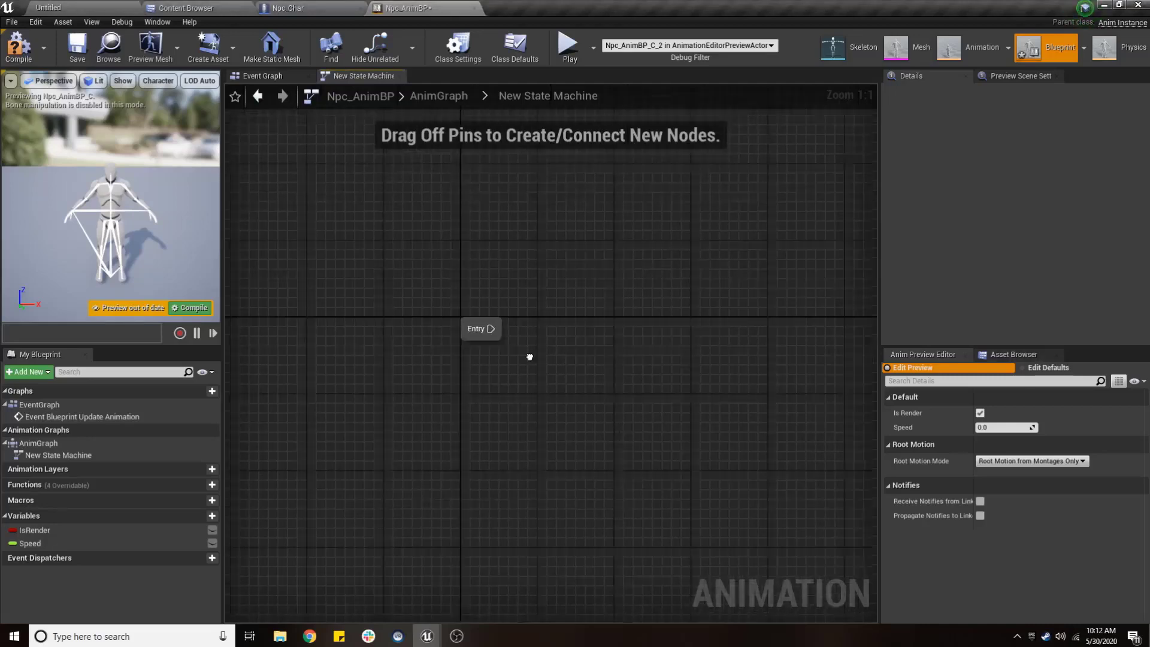
click(1012, 355)
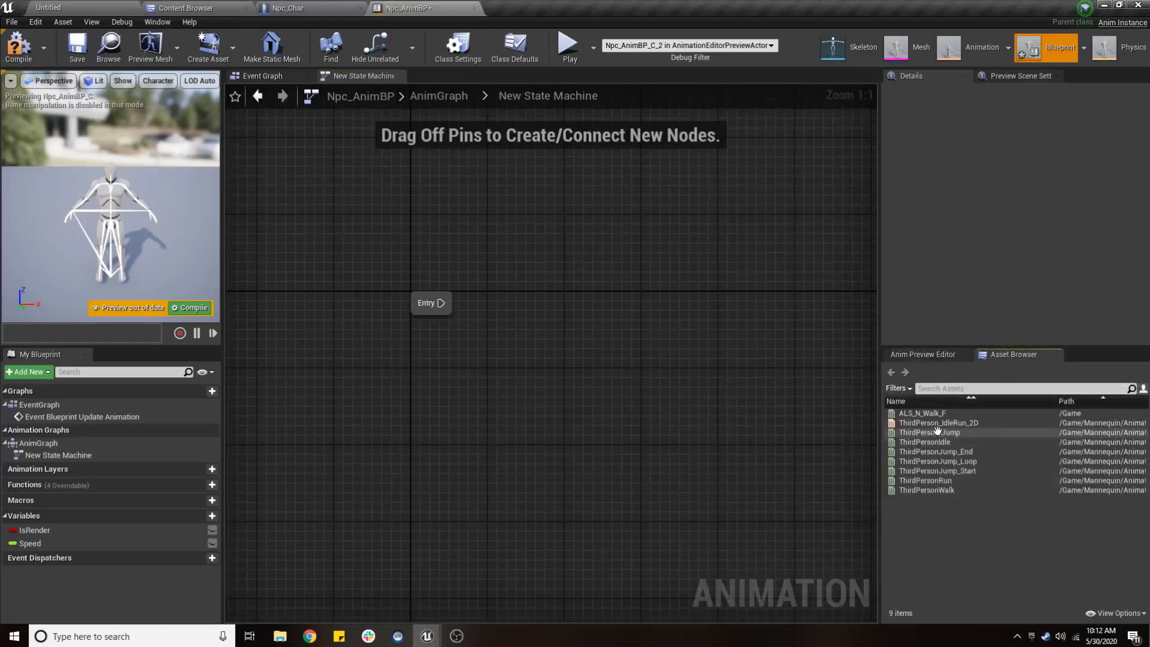
drag(939, 423, 497, 418)
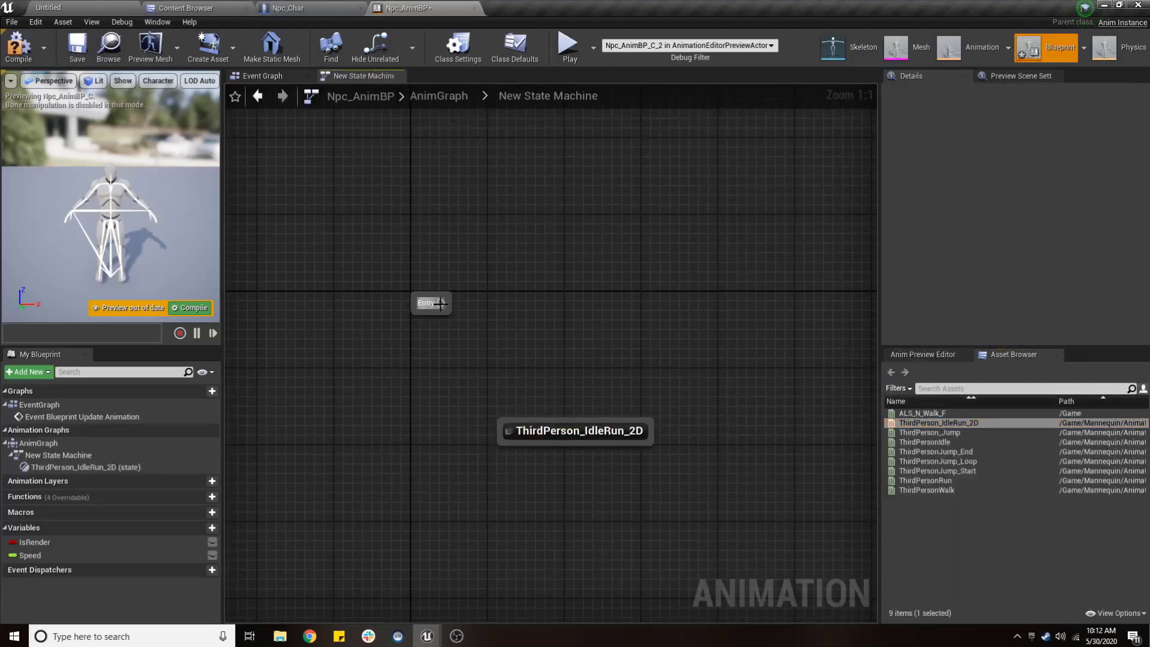
mouse_move(440, 303)
mouse_down()
mouse_move(516, 431)
mouse_move(635, 338)
mouse_up()
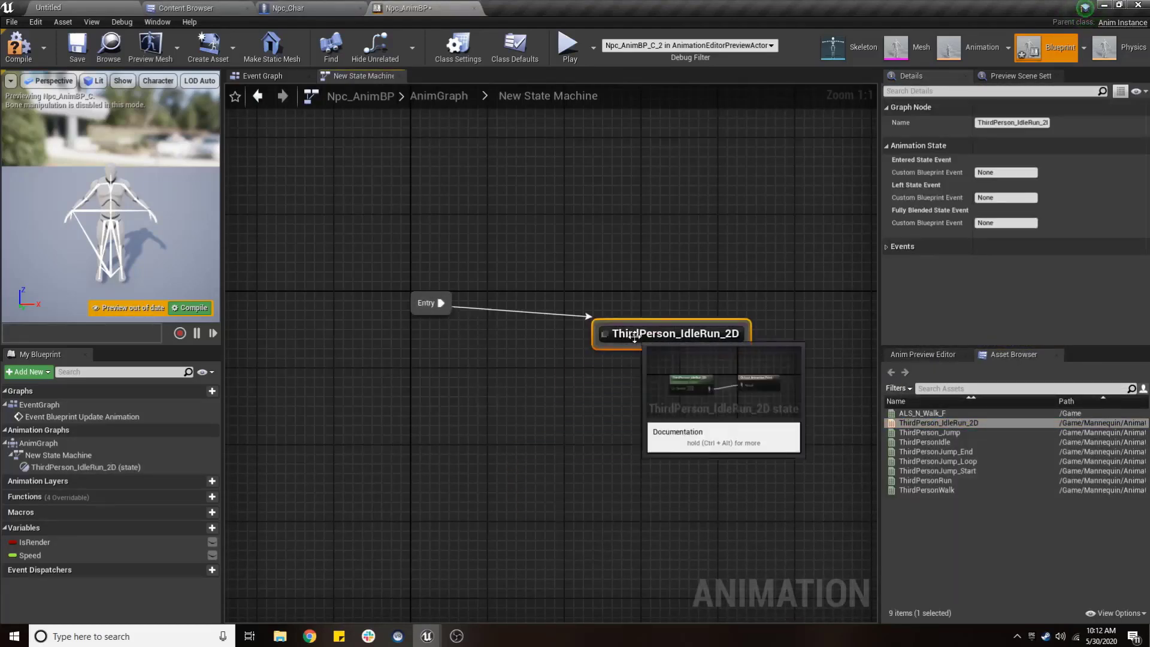
double_click(635, 335)
Preview the ThirdPerson_IdleRun_2D blend space at walking speed and save it.
double_click(516, 375)
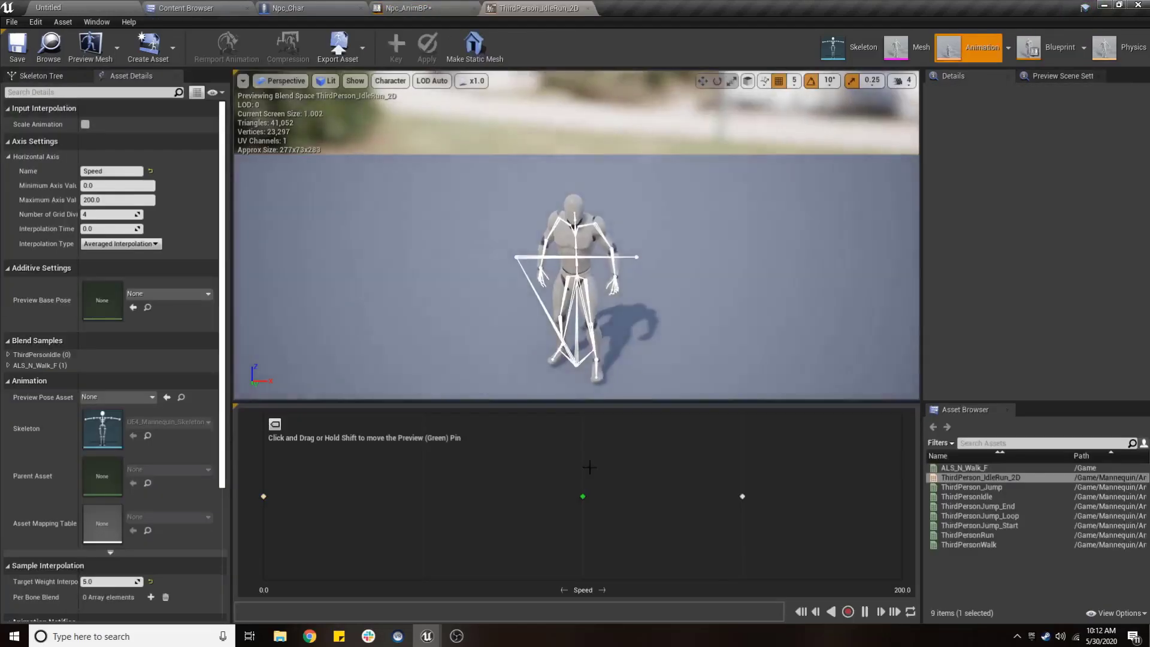
click(482, 496)
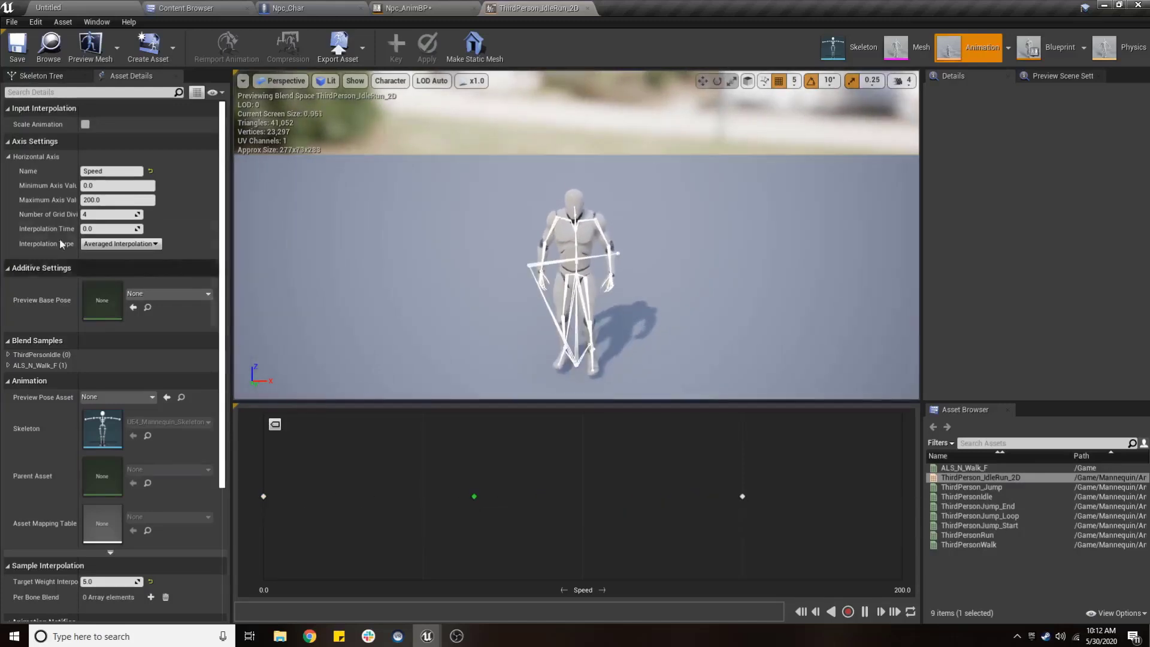
click(17, 45)
click(587, 8)
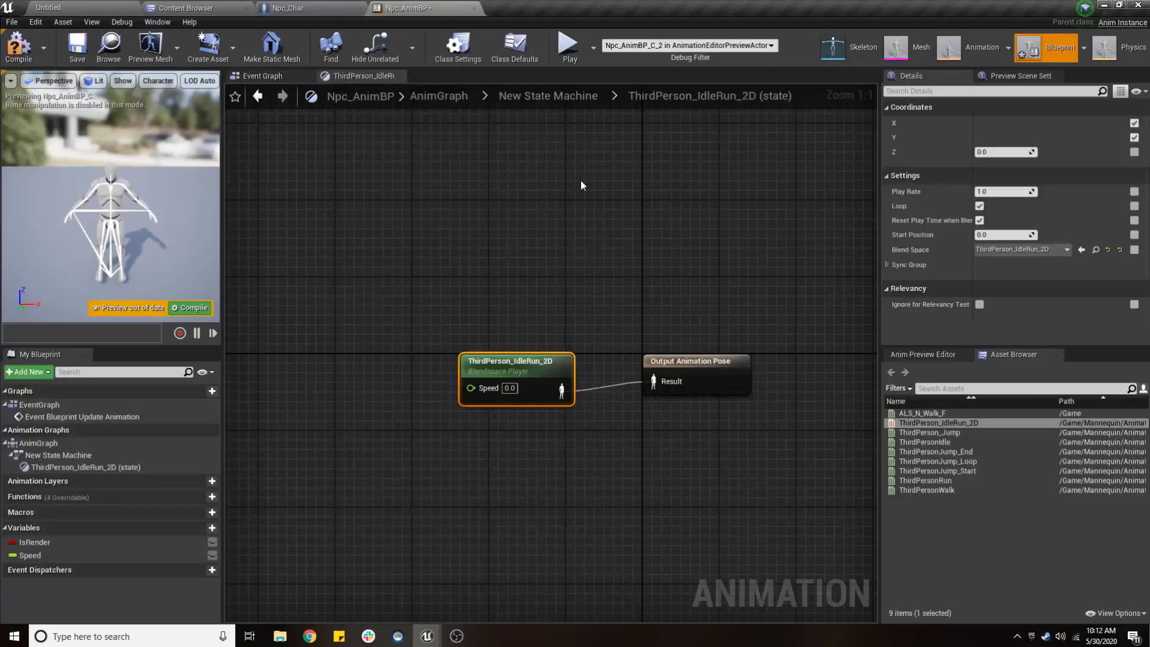
Wire the Speed variable into the blendspace's Speed input and compile.
click(48, 556)
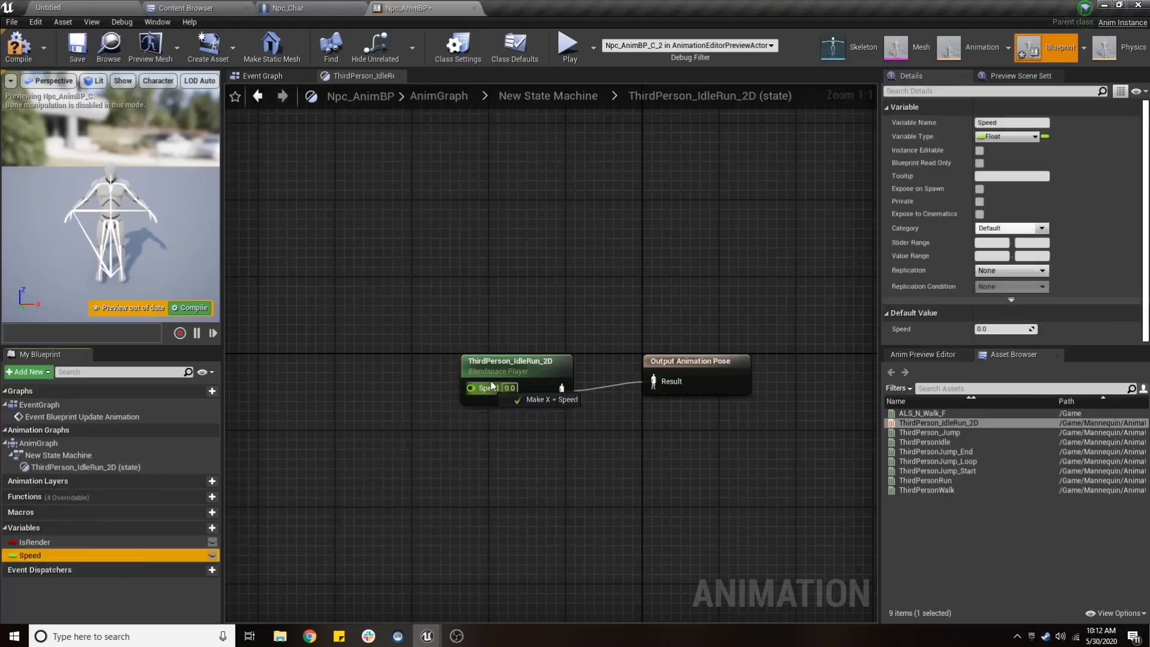
drag(47, 561, 474, 388)
click(18, 49)
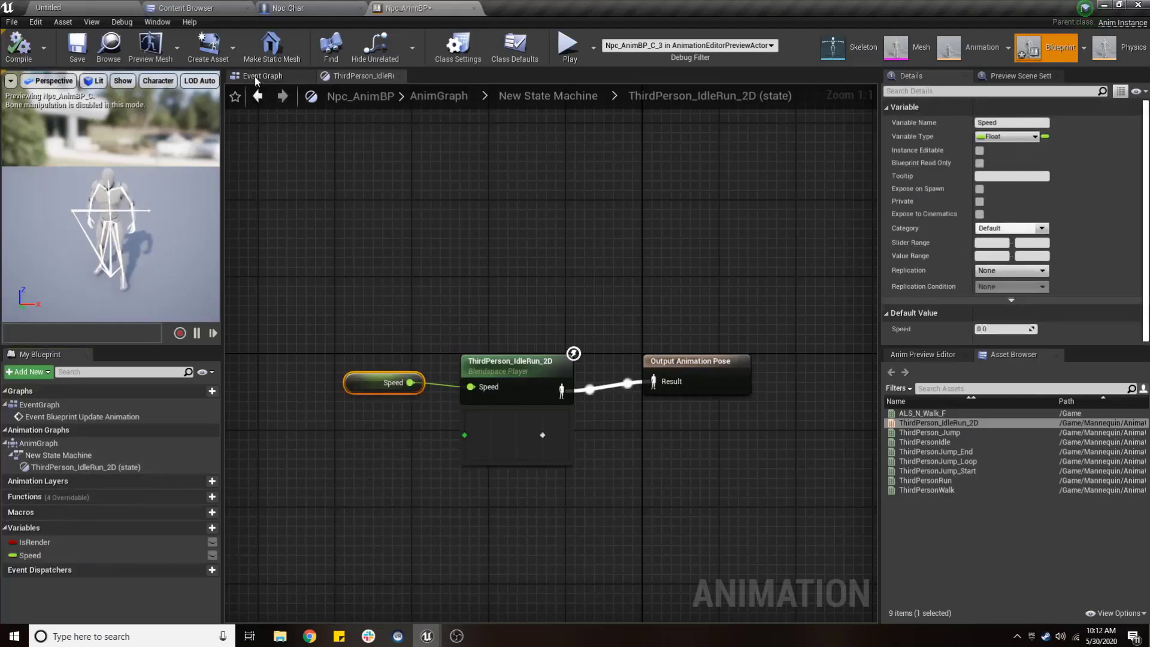
click(262, 76)
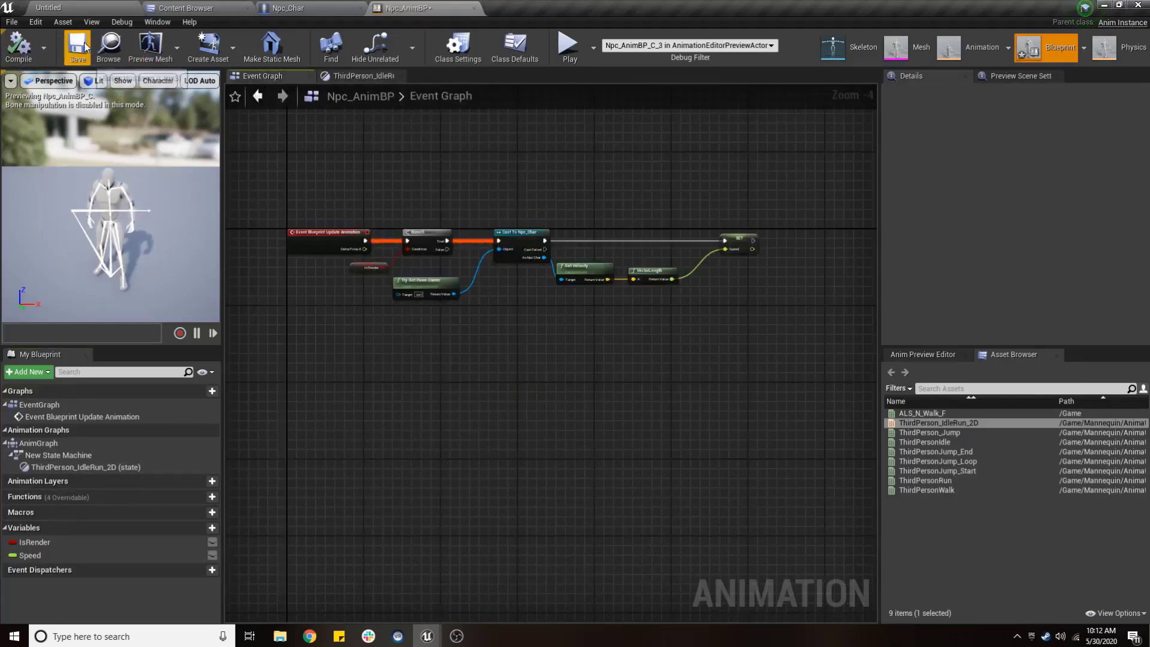
Set Npc_Char's mesh Anim Class to Npc_AnimBP, then compile and save.
click(324, 7)
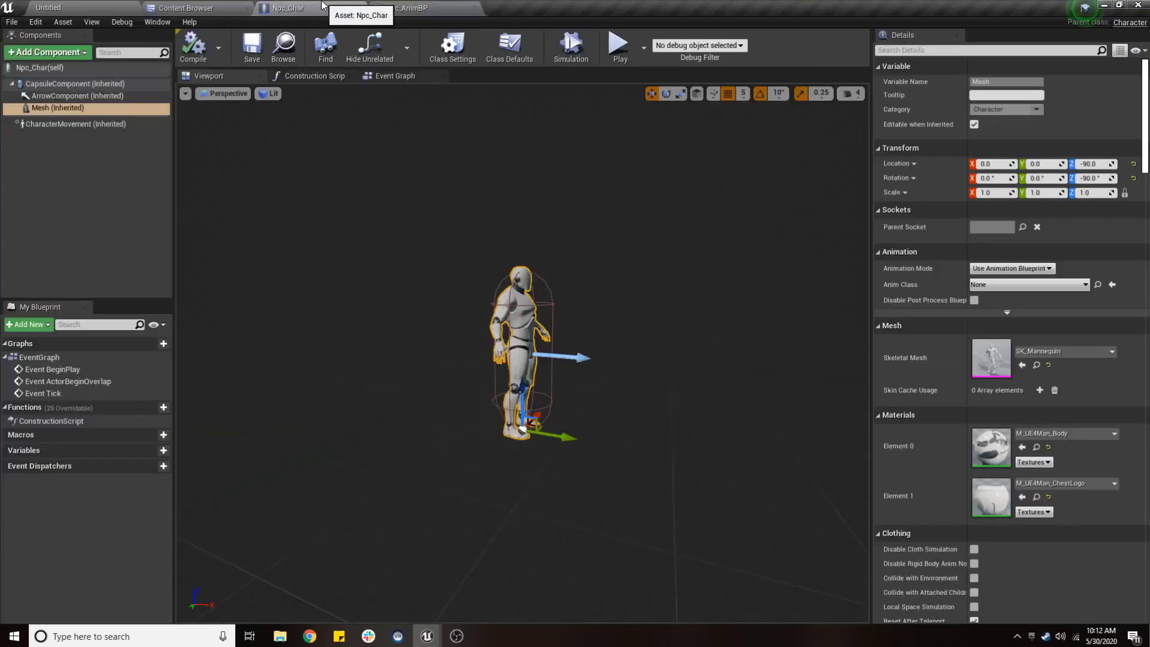
click(1042, 285)
text(np)
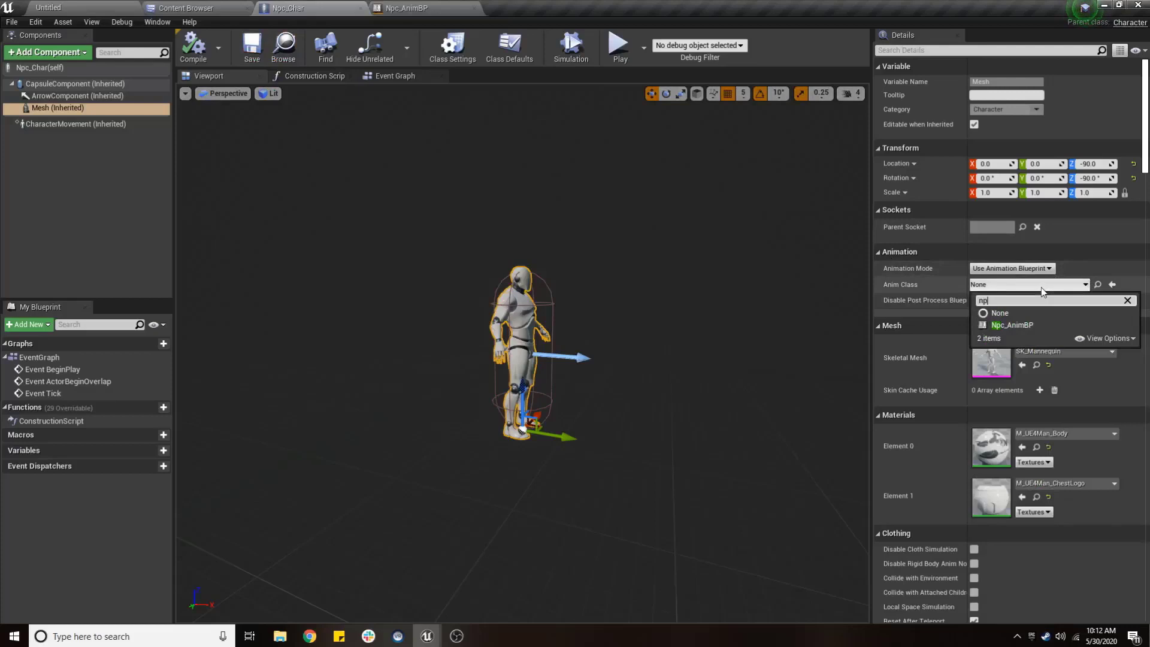
click(1018, 325)
click(198, 54)
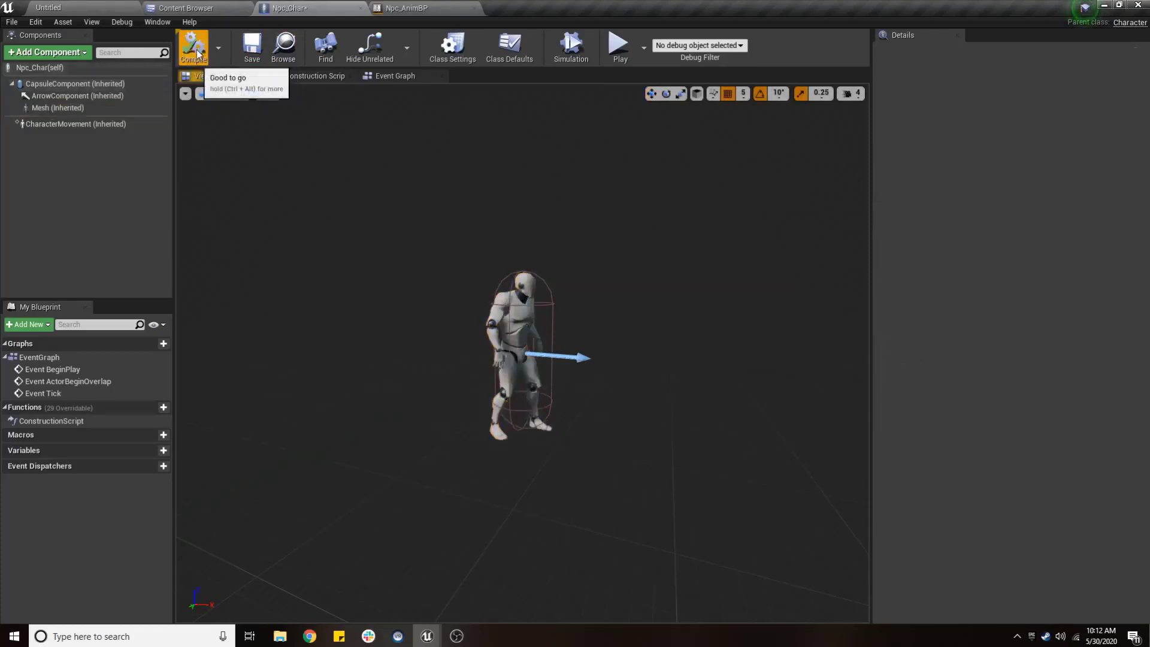
drag(359, 240, 451, 242)
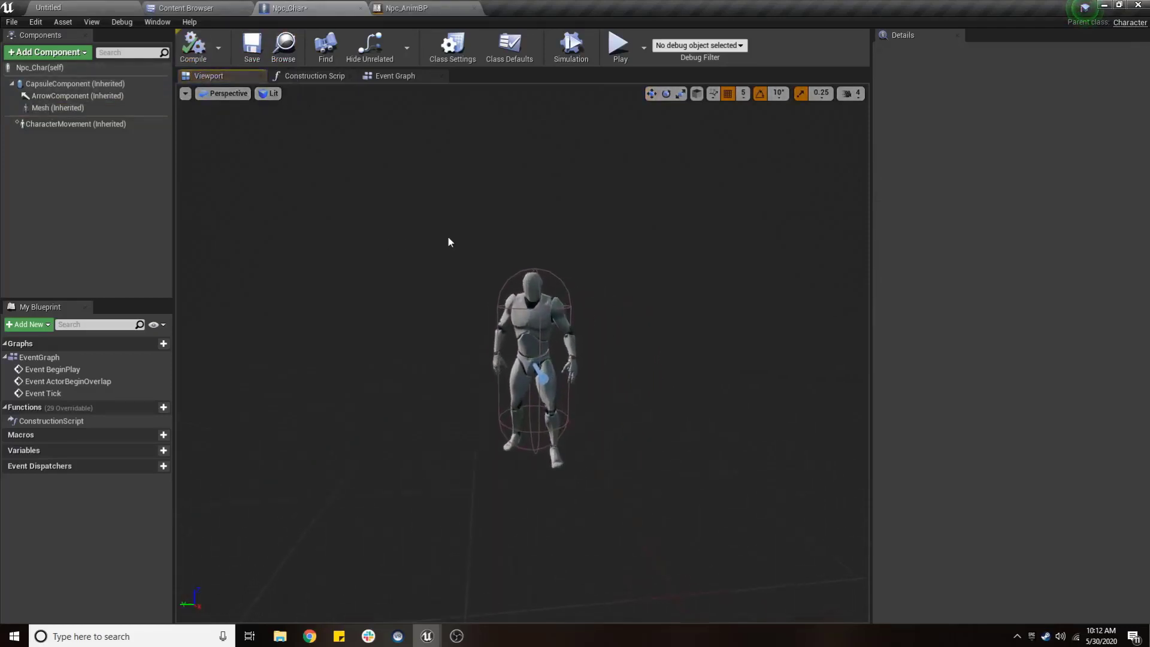
click(252, 47)
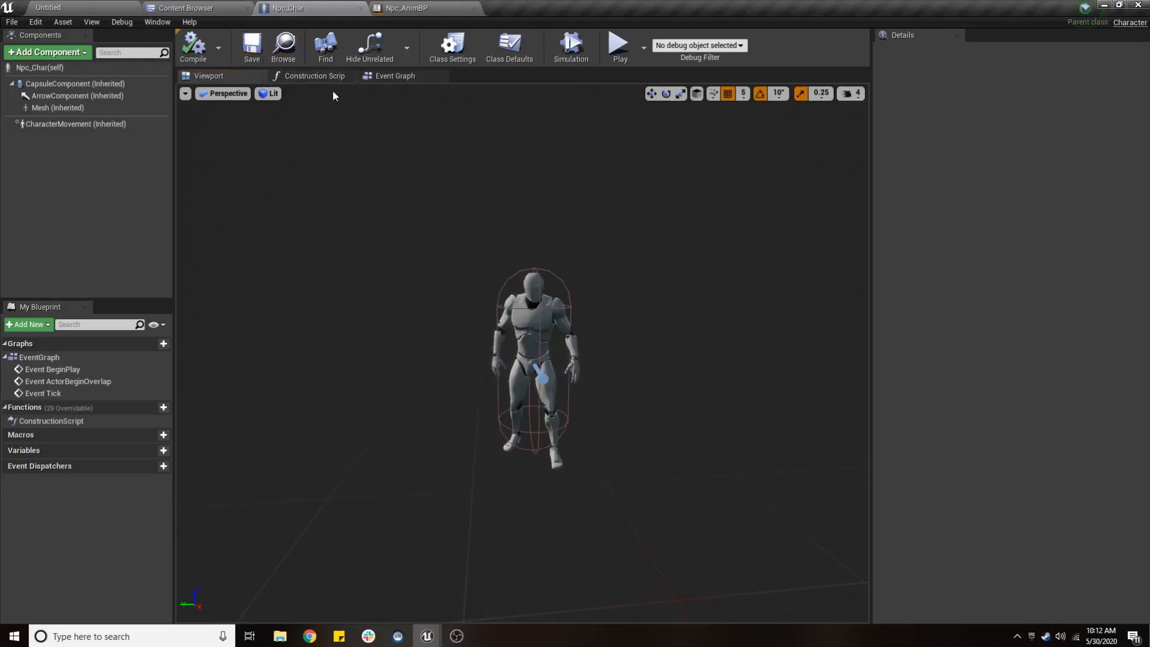
Delete the unused Event ActorBeginOverlap and Event Tick nodes and save Npc_Char.
click(380, 76)
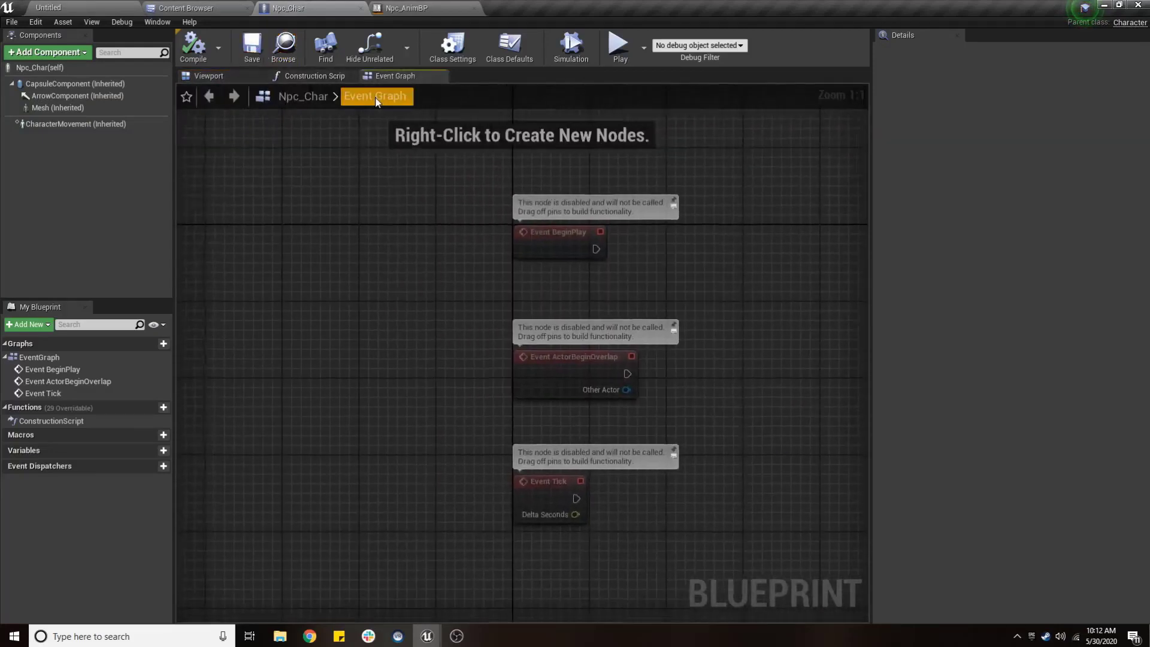
scroll(444, 260, down, 5)
drag(323, 276, 411, 376)
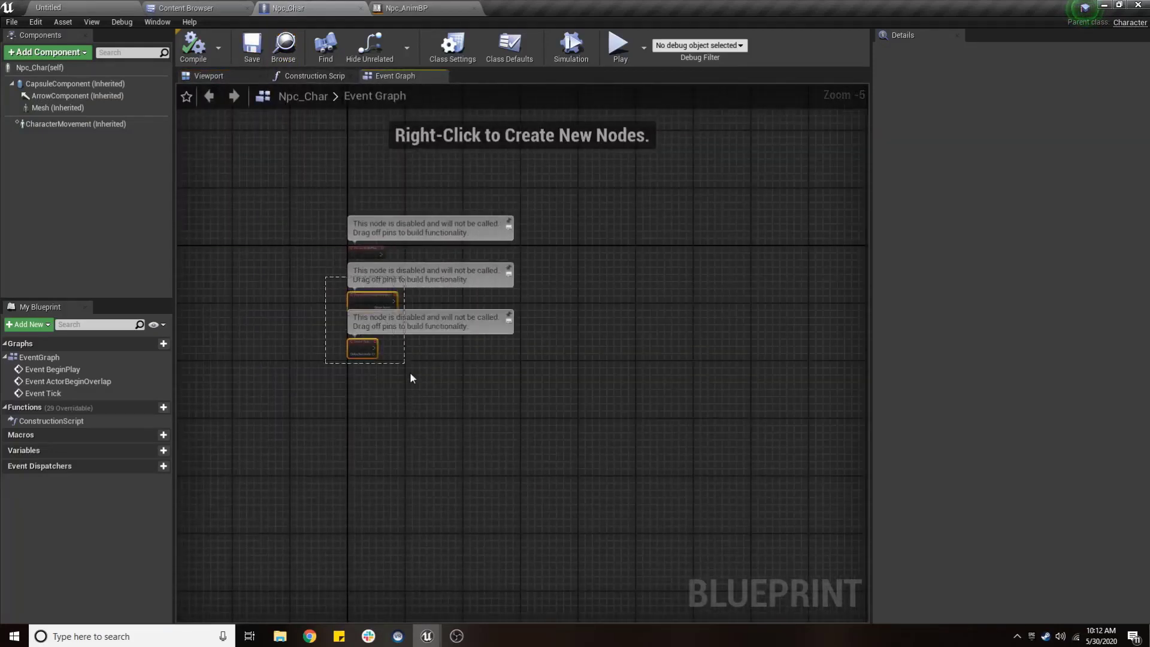
key(Delete)
click(247, 58)
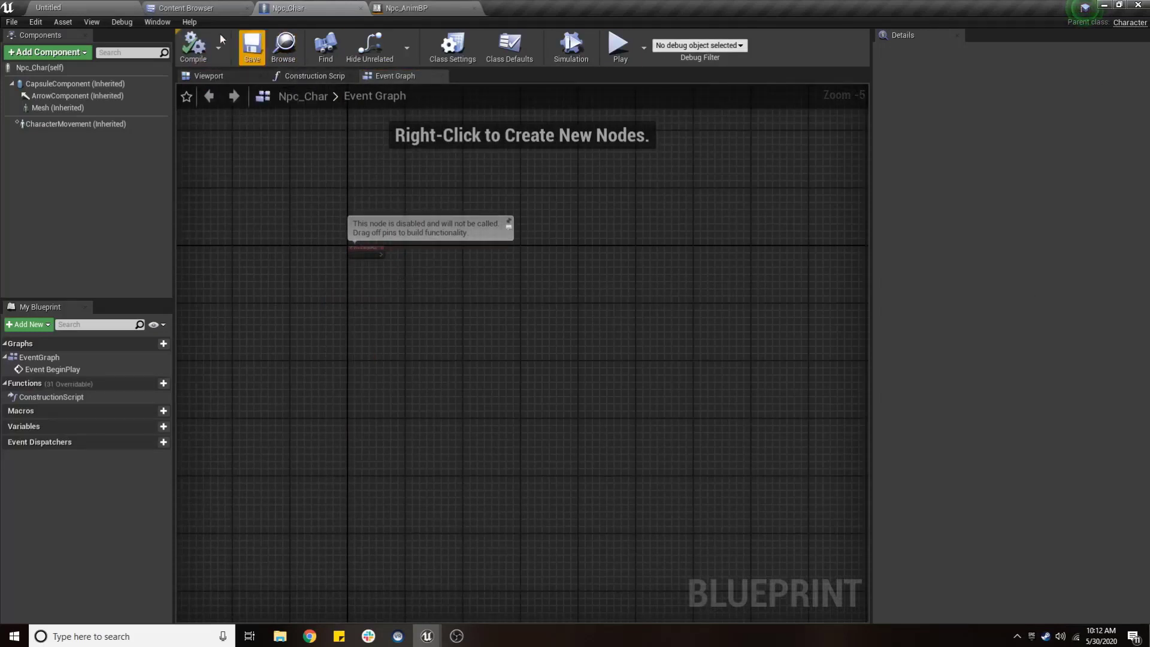
After checking NPC_Crowd_Char, add an AI MoveTo node to Npc_Char's event graph.
click(186, 7)
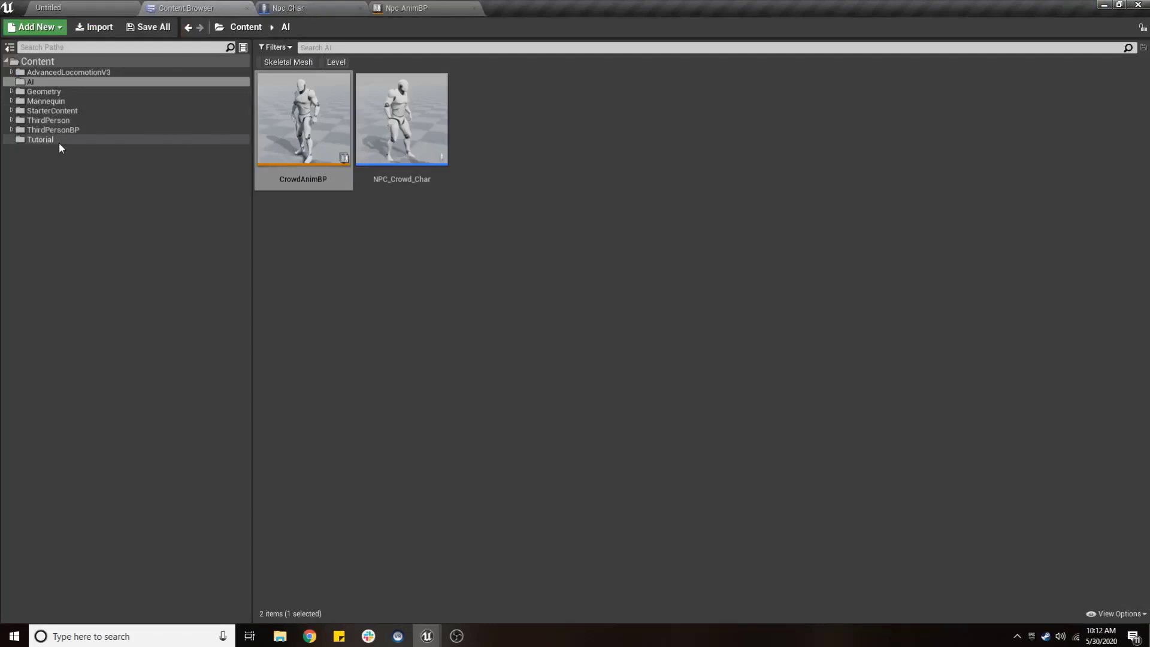
double_click(377, 146)
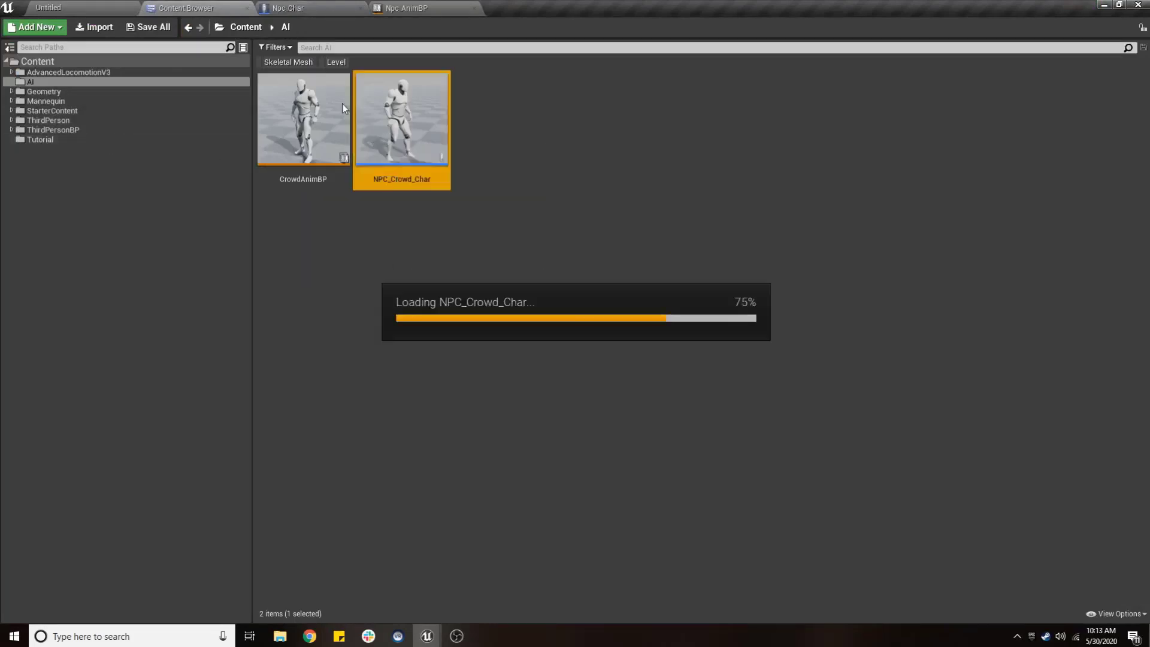
click(294, 6)
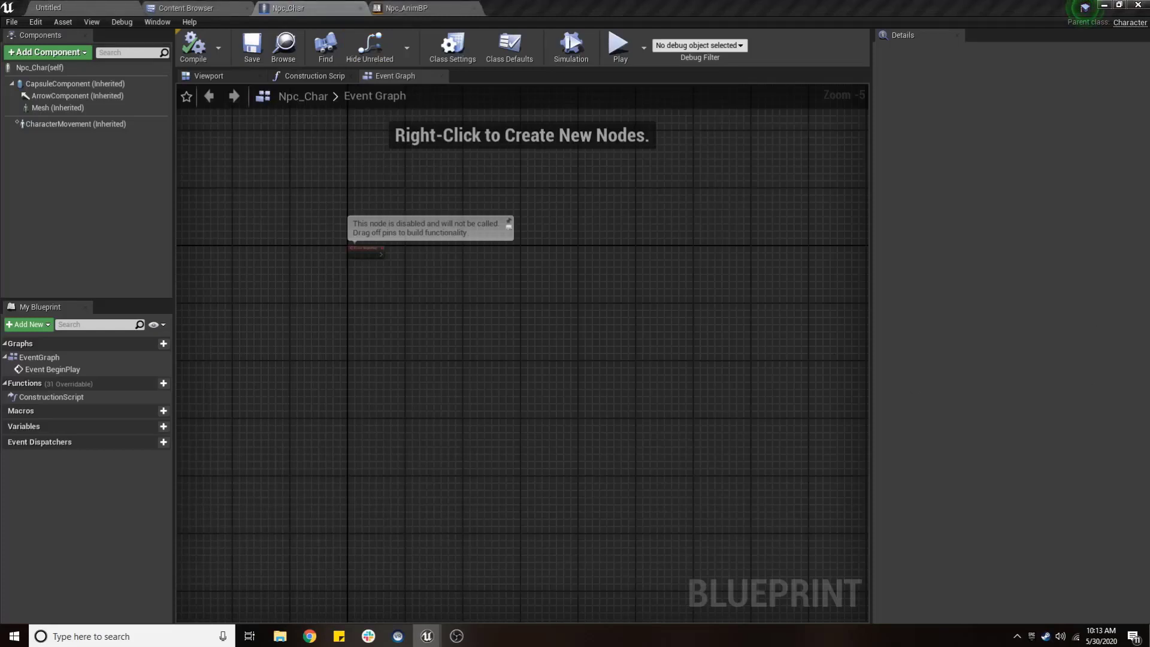
scroll(358, 333, up, 2)
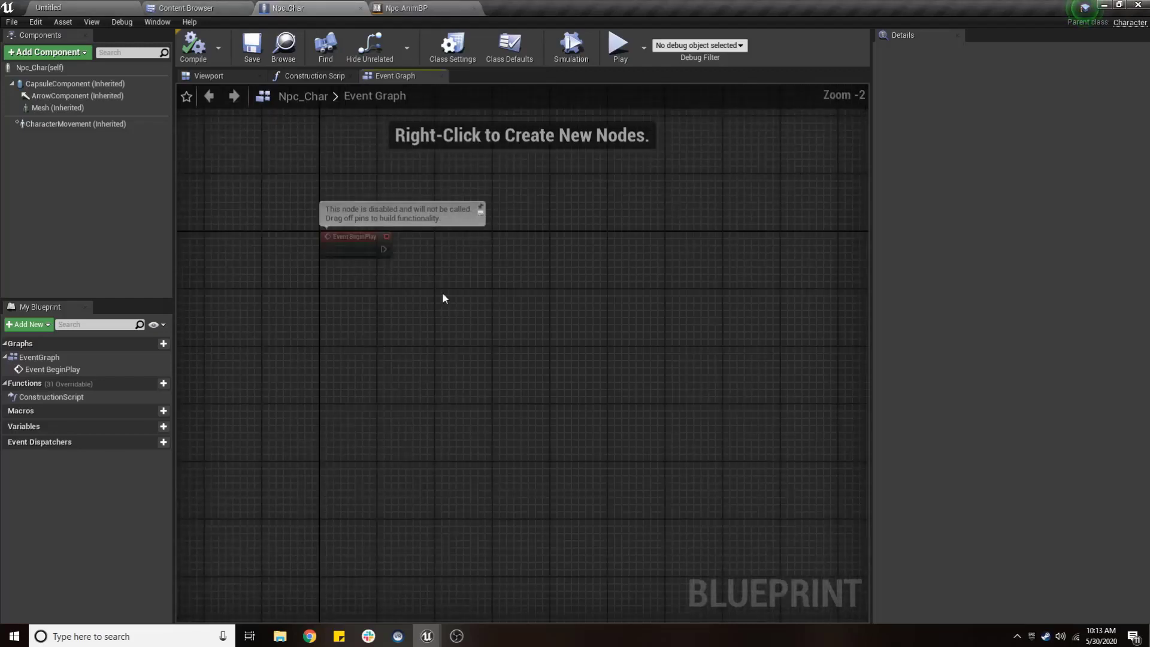
scroll(442, 294, up, 1)
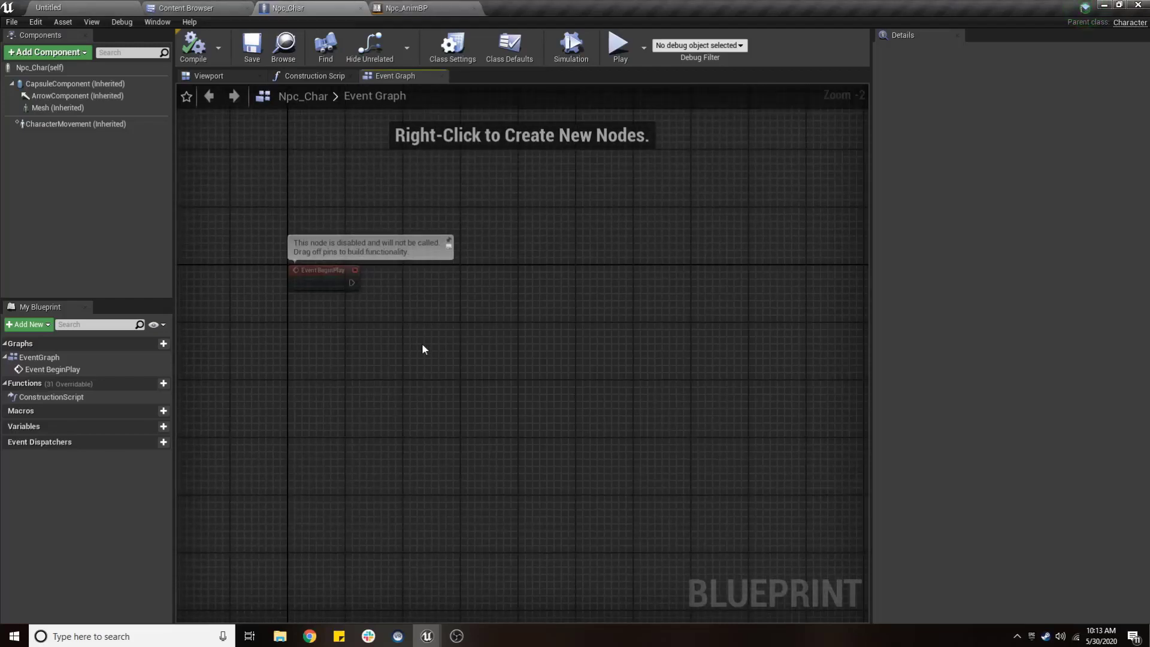
right_click(333, 369)
text(move to)
key(Return)
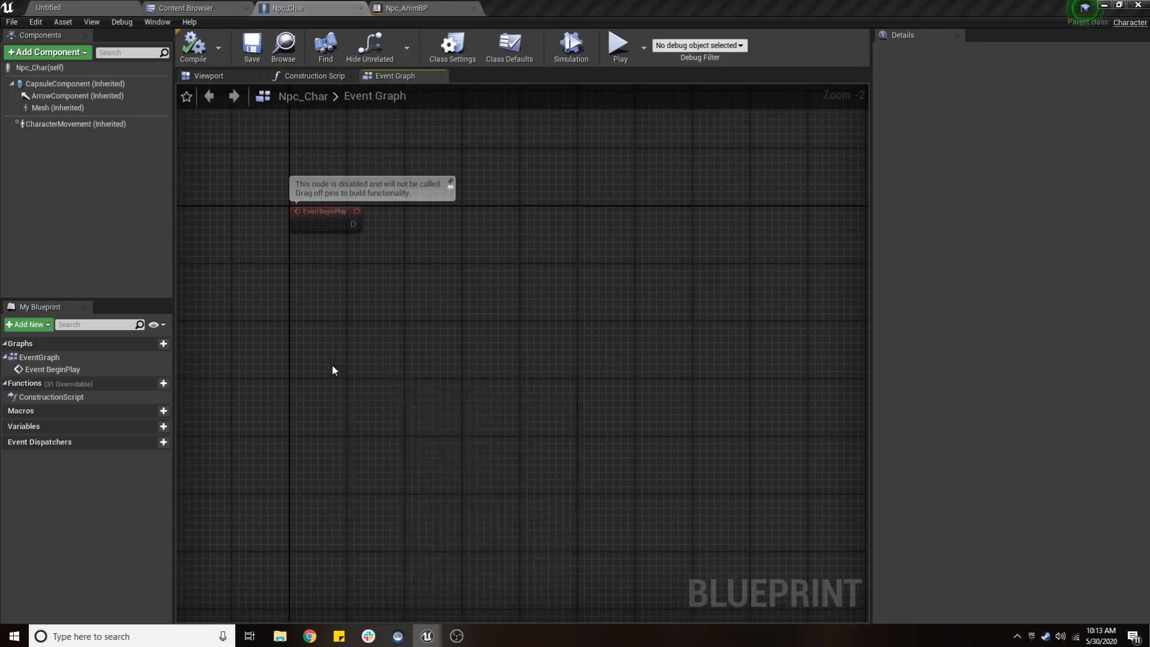
drag(339, 366, 720, 365)
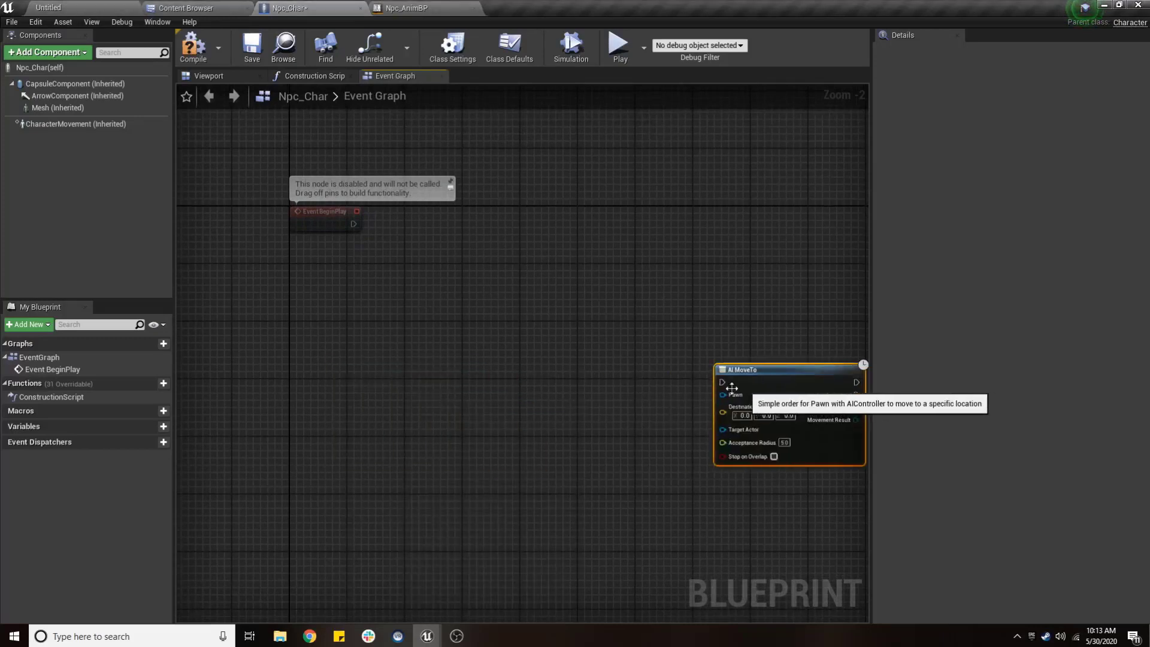
Create a custom event named MoveToLocation and wire it into AI MoveTo.
right_click(348, 413)
text(custom event)
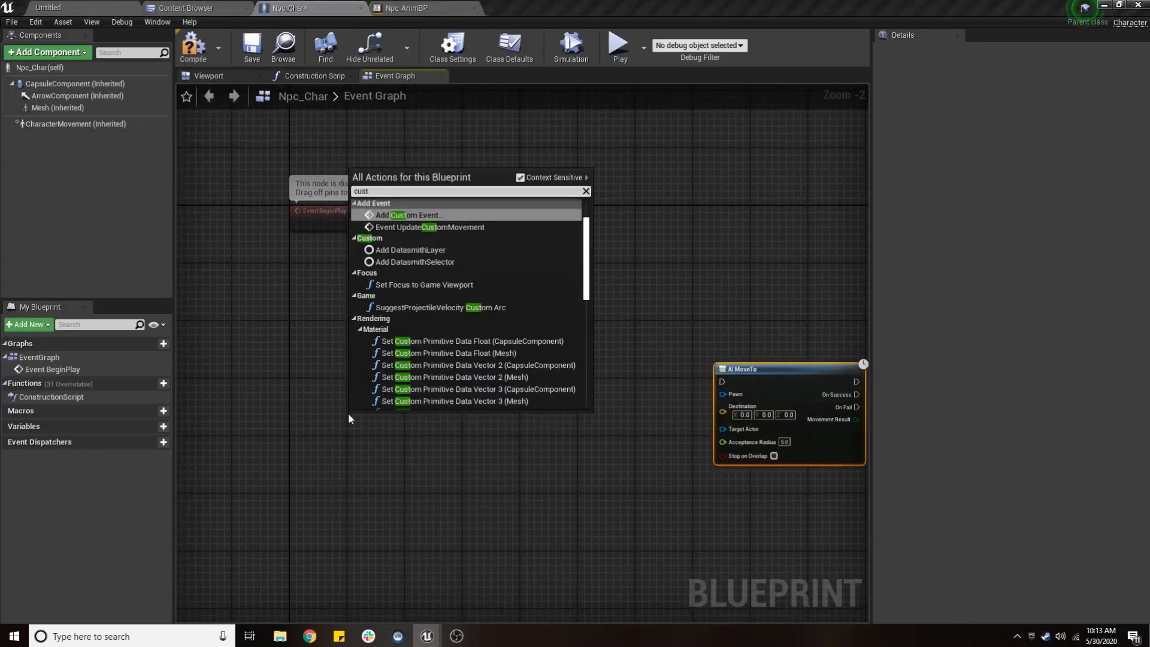
key(Return)
text(MoveTo)
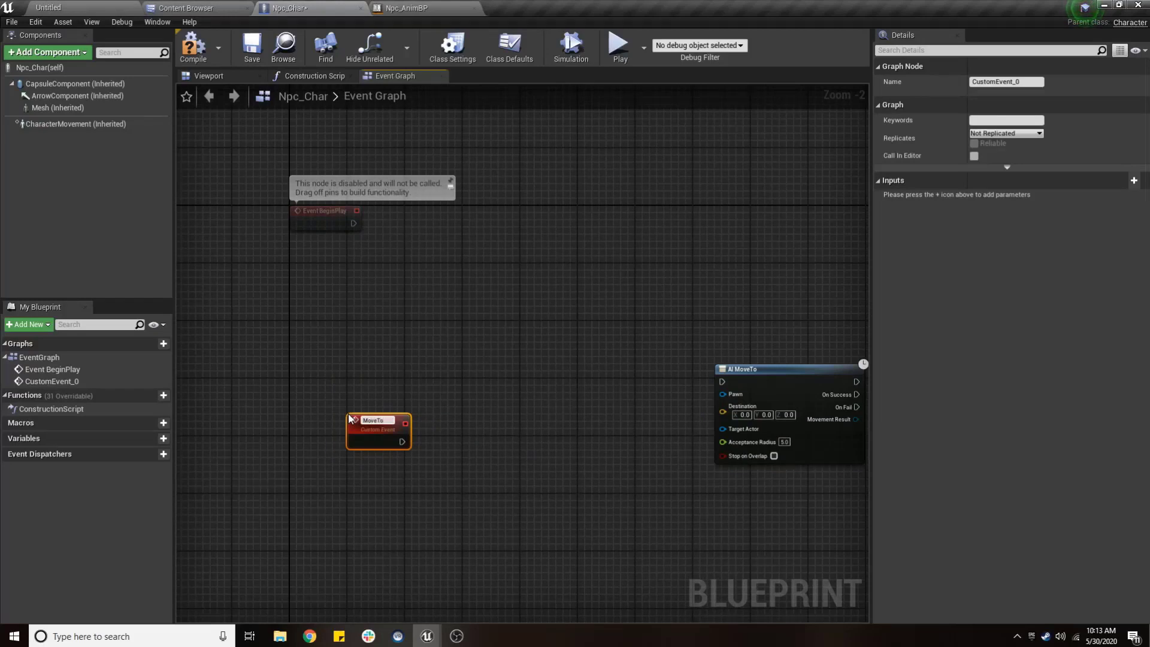
text(Location)
key(Return)
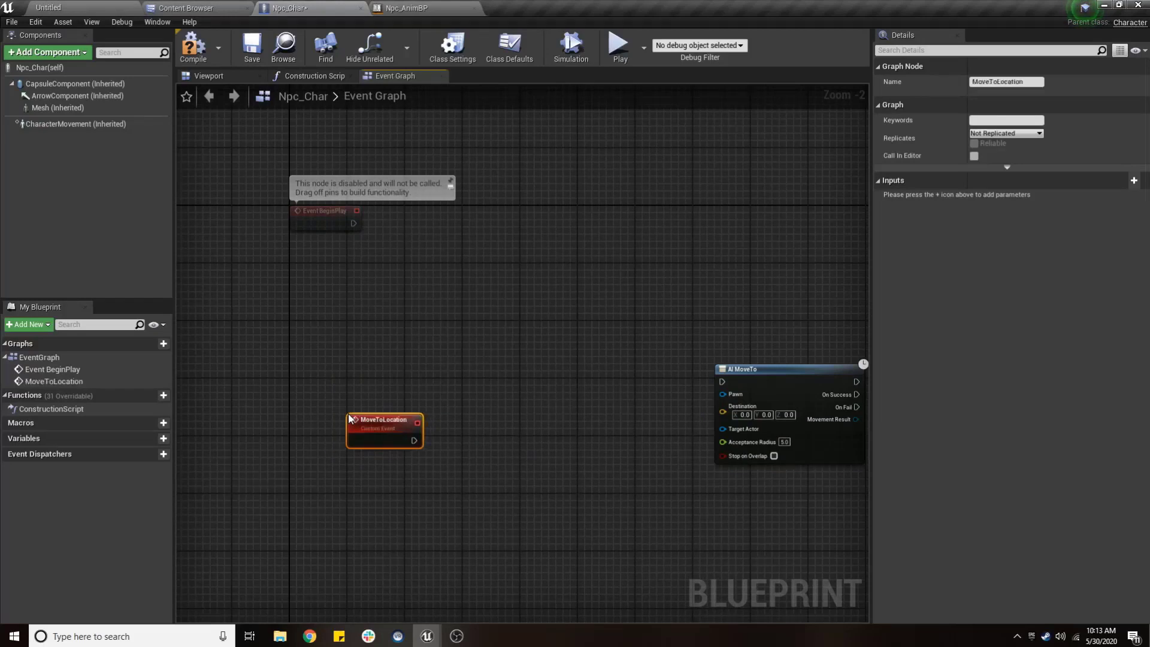
mouse_move(371, 434)
mouse_down()
mouse_move(350, 370)
mouse_move(724, 387)
mouse_up()
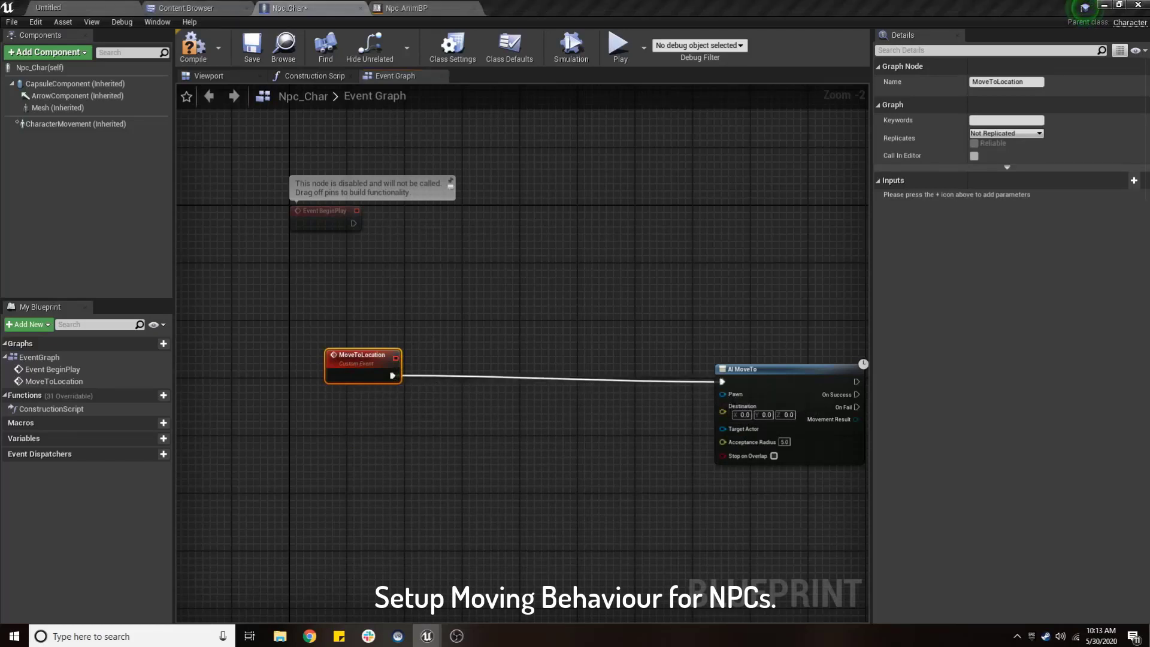
drag(363, 374, 364, 381)
Paste random-navigable-point nodes and feed the location into AI MoveTo's Destination.
scroll(560, 380, up, 2)
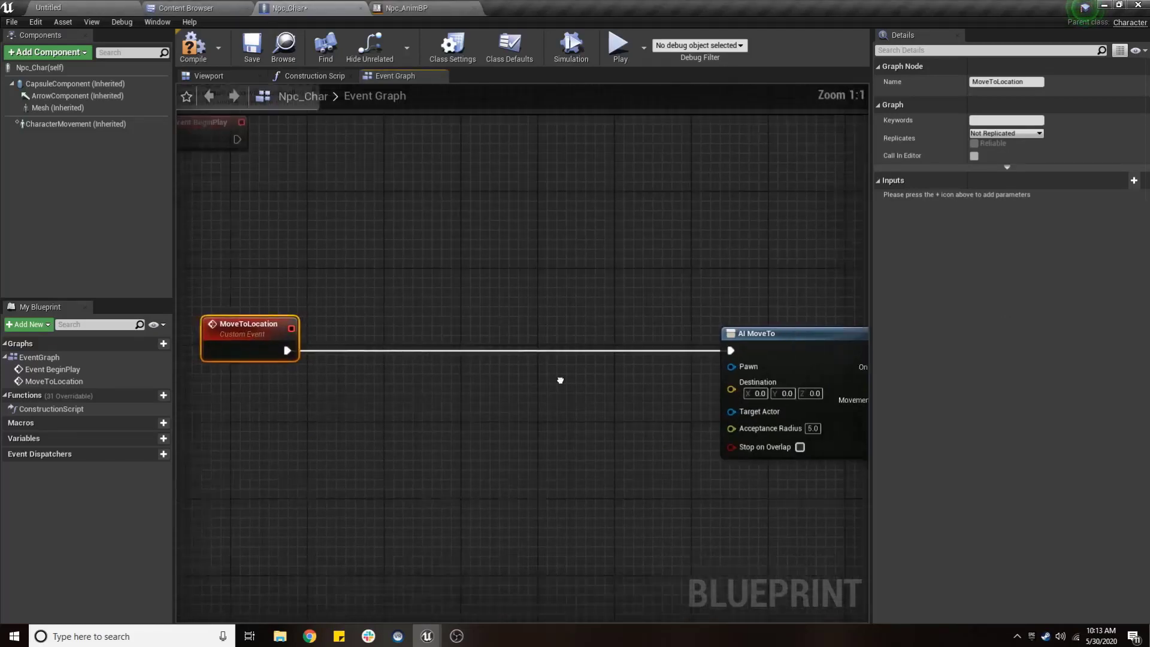
right_drag(559, 380, 482, 356)
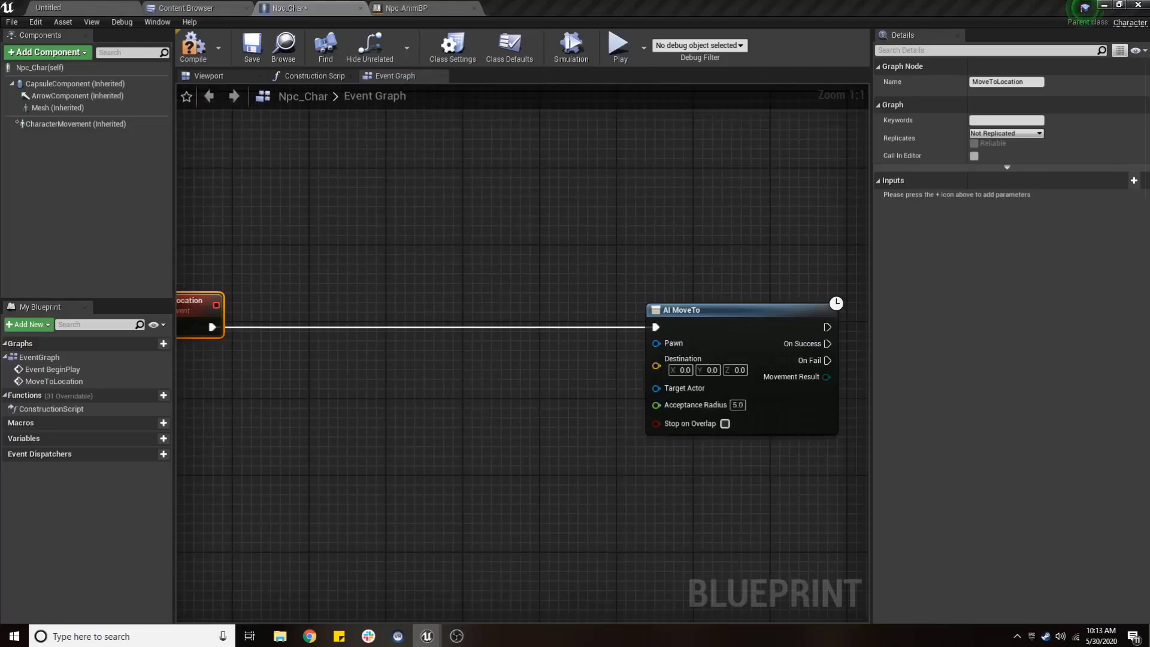
key(ctrl+v)
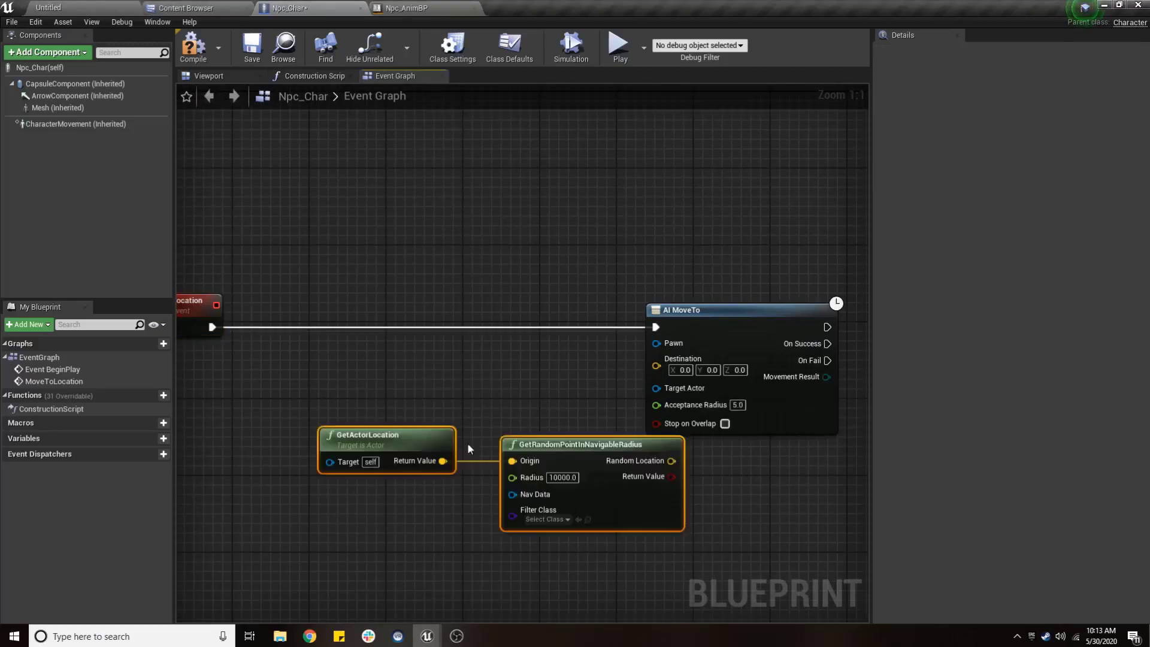
mouse_move(641, 447)
mouse_down()
mouse_move(559, 404)
mouse_move(656, 365)
mouse_up()
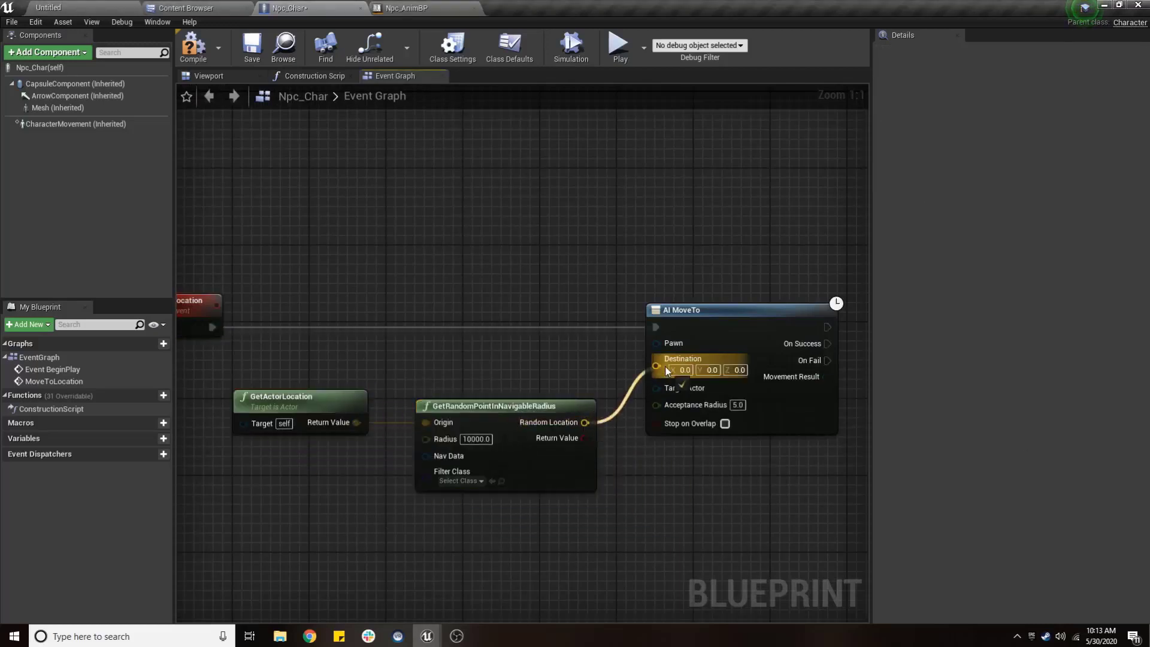
right_drag(527, 360, 626, 333)
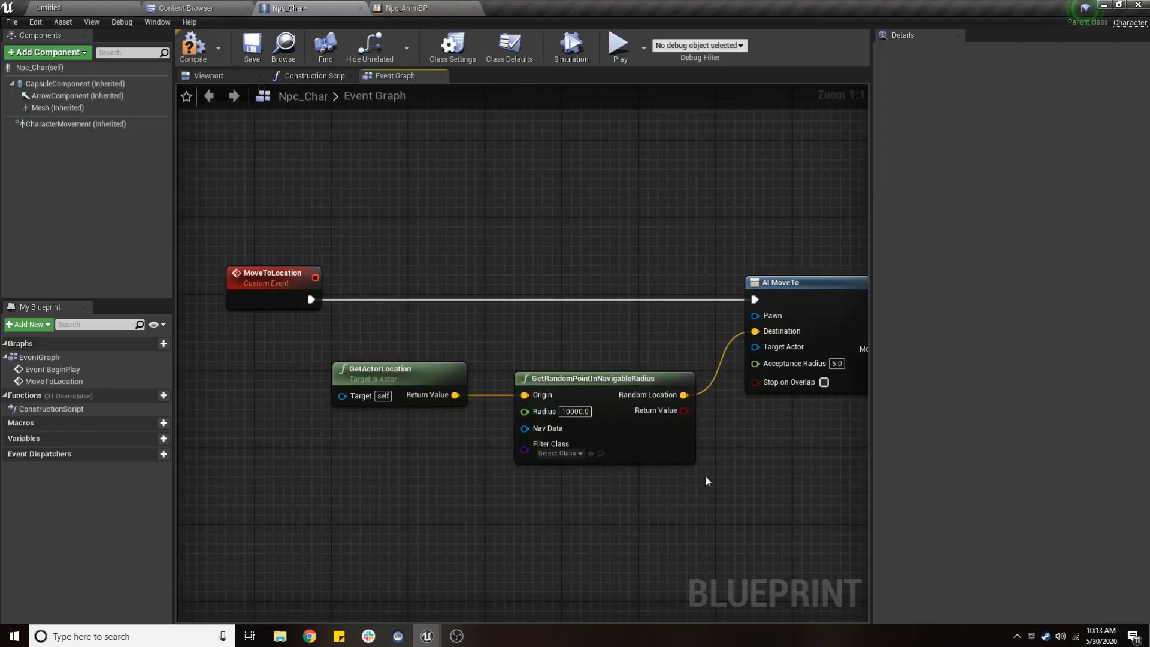
Paste Random Float in Range, Delay and Move to Location nodes, routing success and failure into Delay.
right_drag(706, 481, 584, 454)
scroll(583, 454, down, 2)
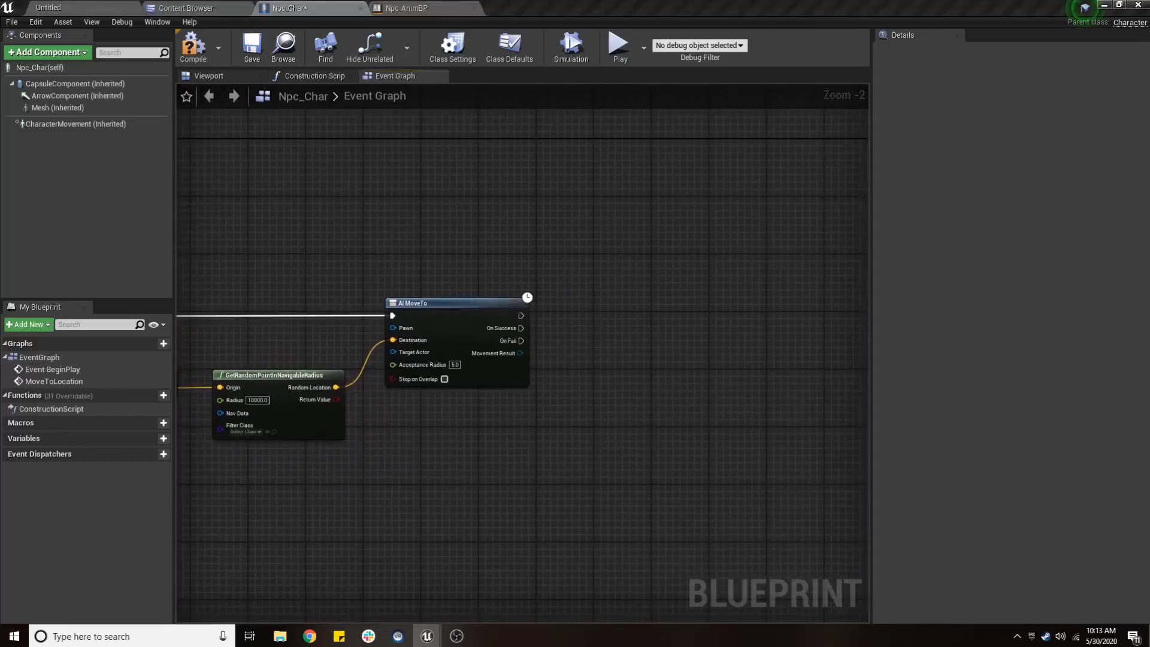
key(ctrl+v)
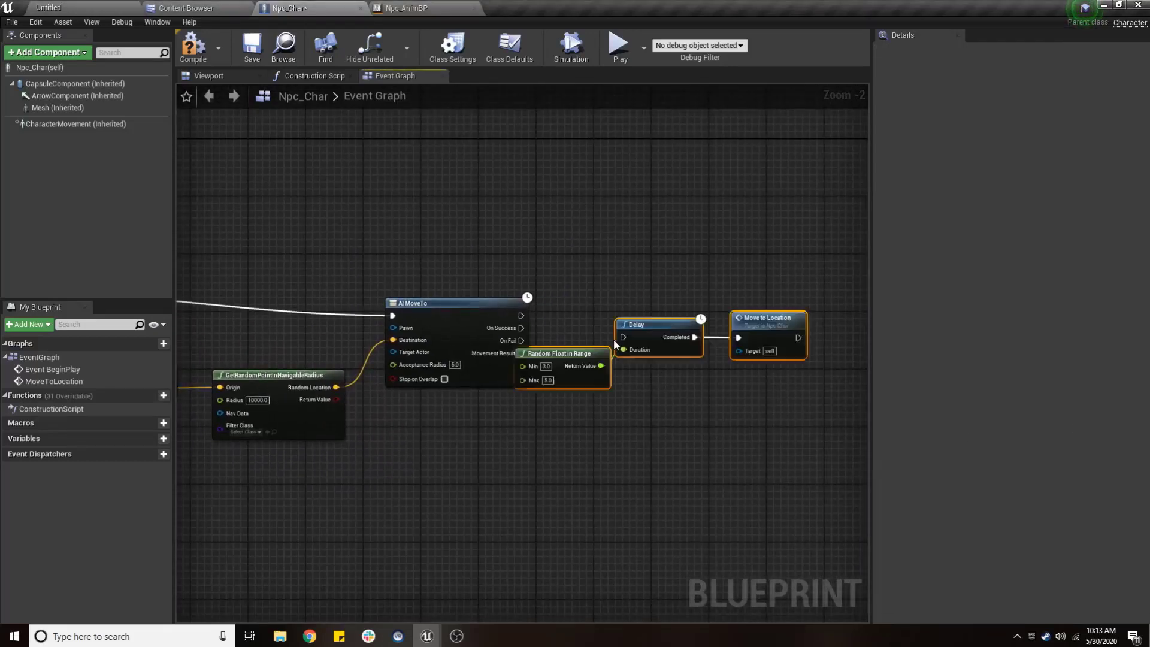
scroll(613, 366, up, 2)
mouse_move(491, 339)
mouse_down()
mouse_move(666, 353)
mouse_move(489, 321)
mouse_up()
drag(599, 380, 608, 351)
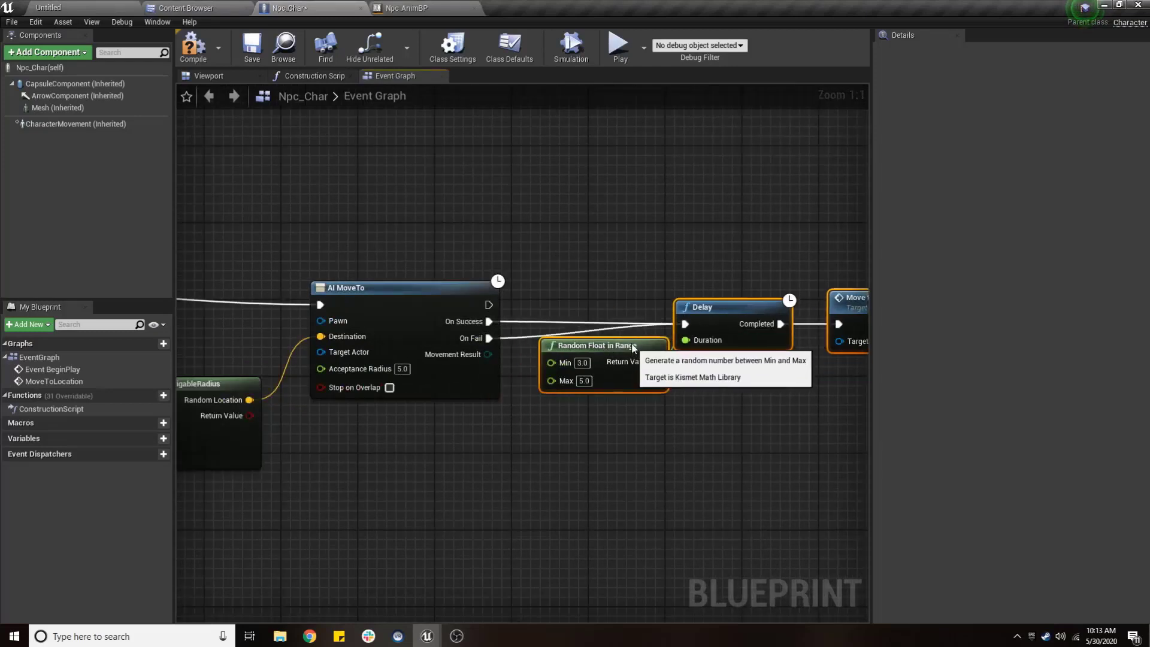
click(637, 290)
scroll(635, 286, down, 2)
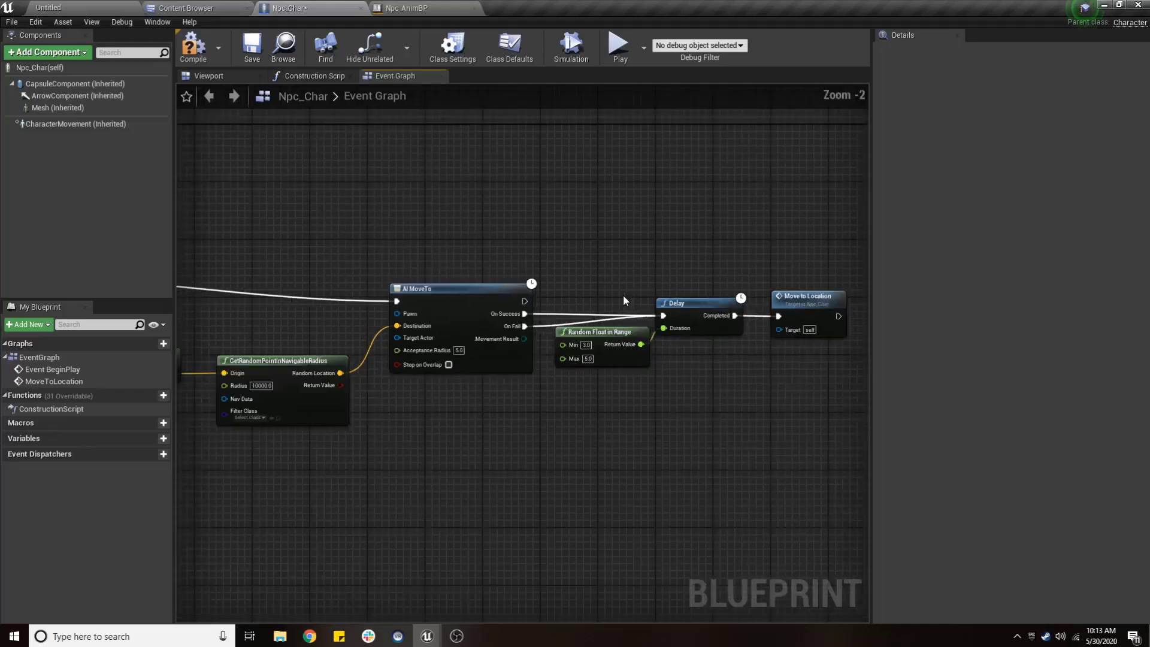
scroll(623, 295, down, 1)
scroll(584, 303, down, 2)
scroll(710, 327, up, 1)
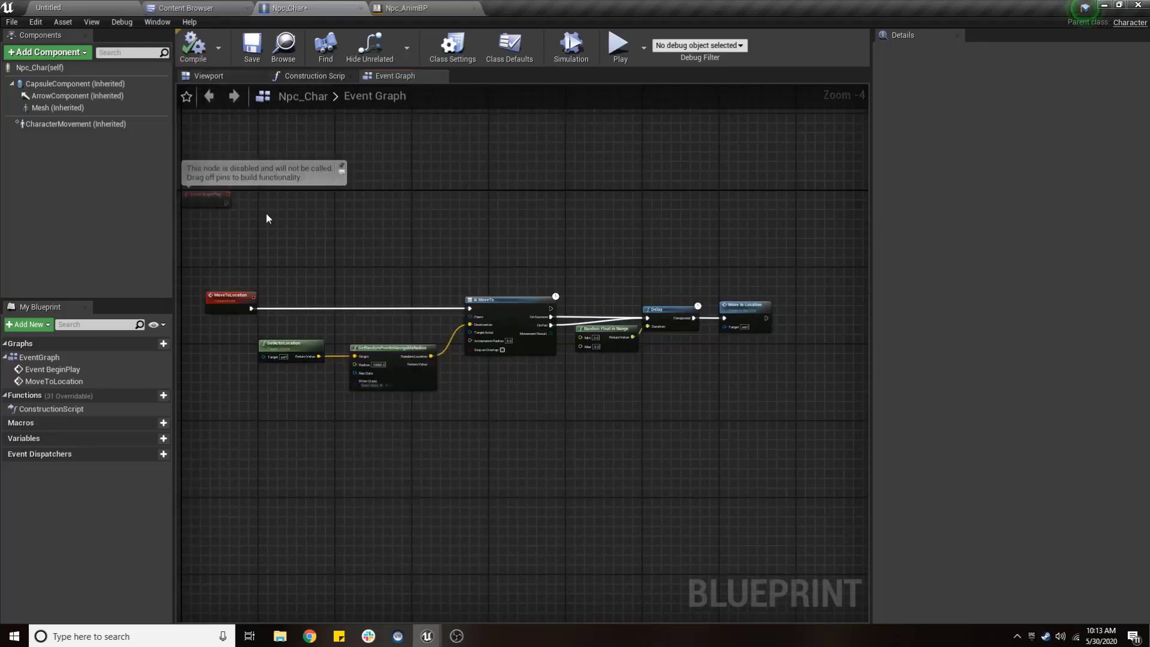
scroll(266, 214, up, 1)
scroll(322, 225, up, 1)
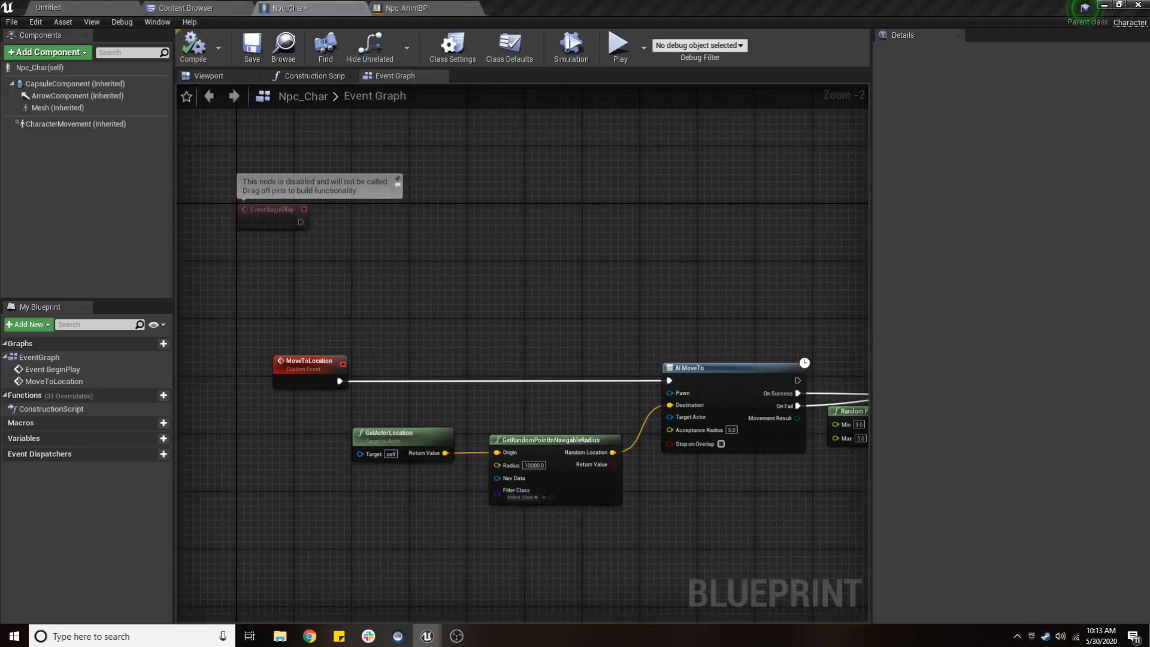
Connect BeginPlay's execution output to the pasted Delay node, then compile and save Npc_Char.
key(ctrl+v)
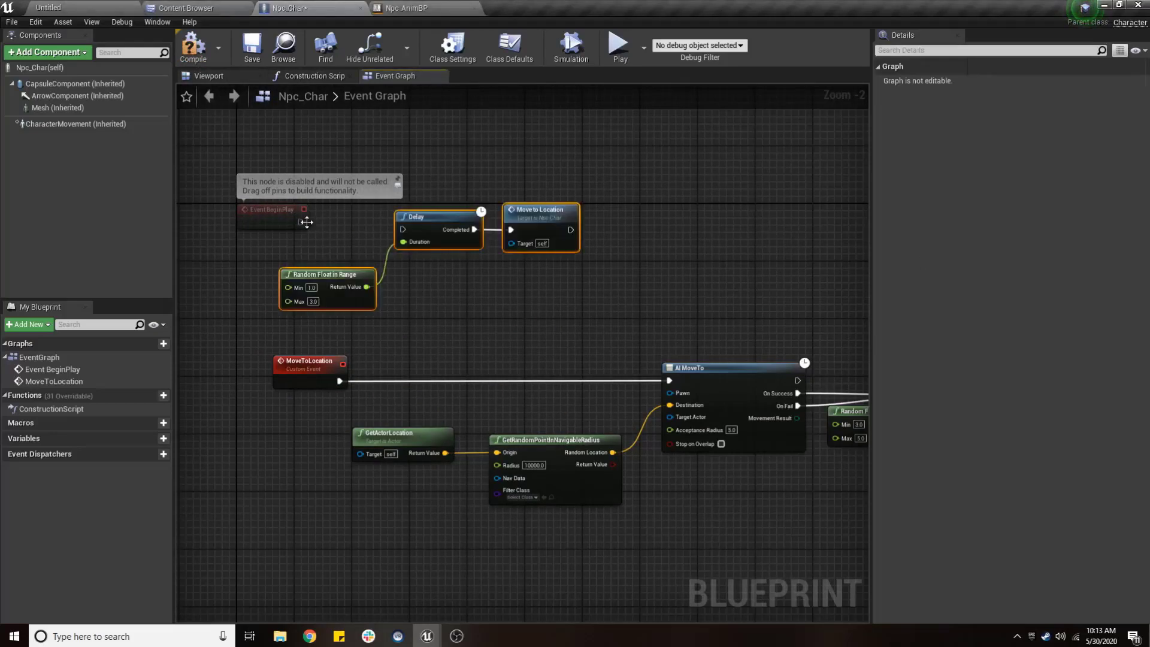
drag(301, 223, 403, 231)
click(477, 170)
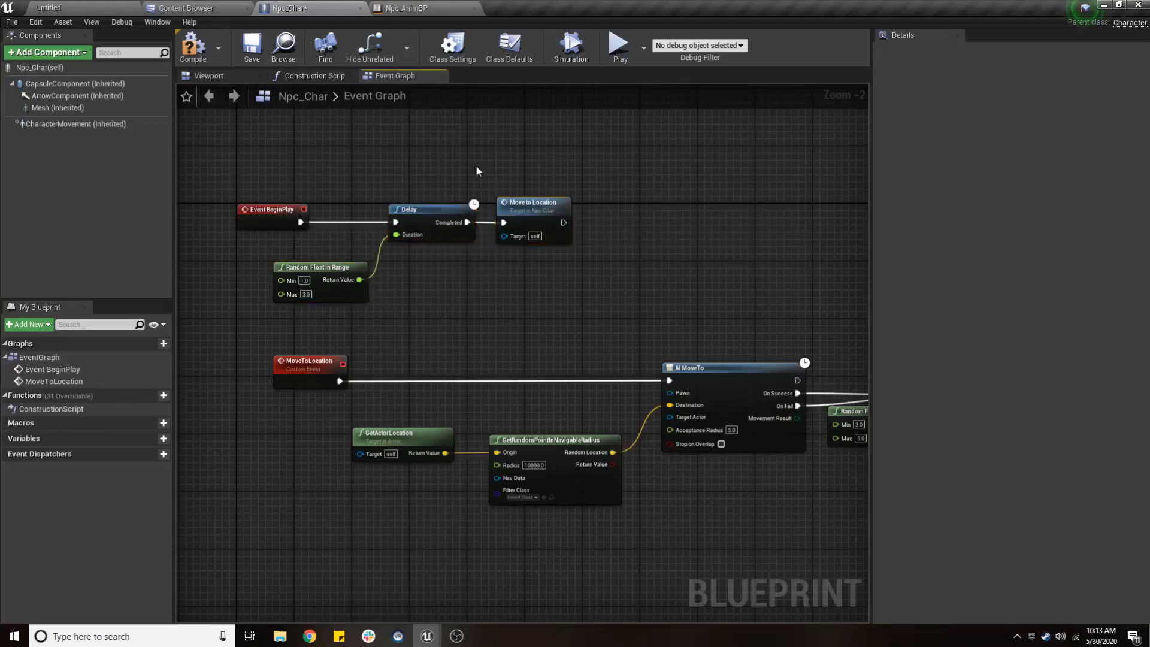
click(193, 45)
click(252, 45)
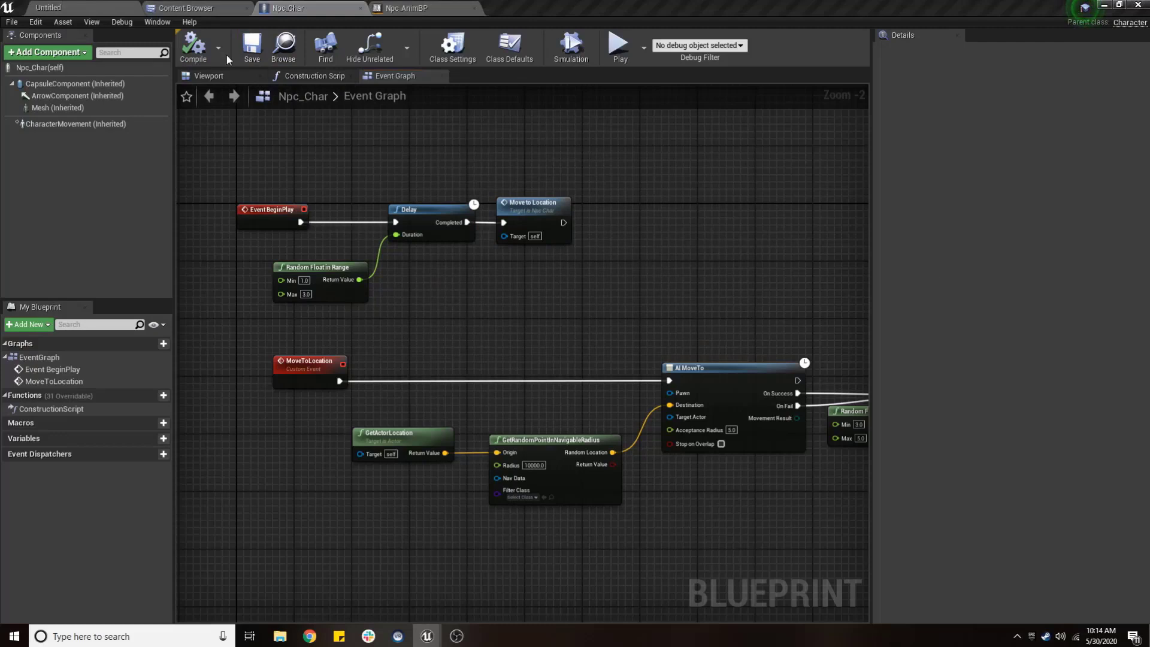
right_drag(504, 193, 411, 180)
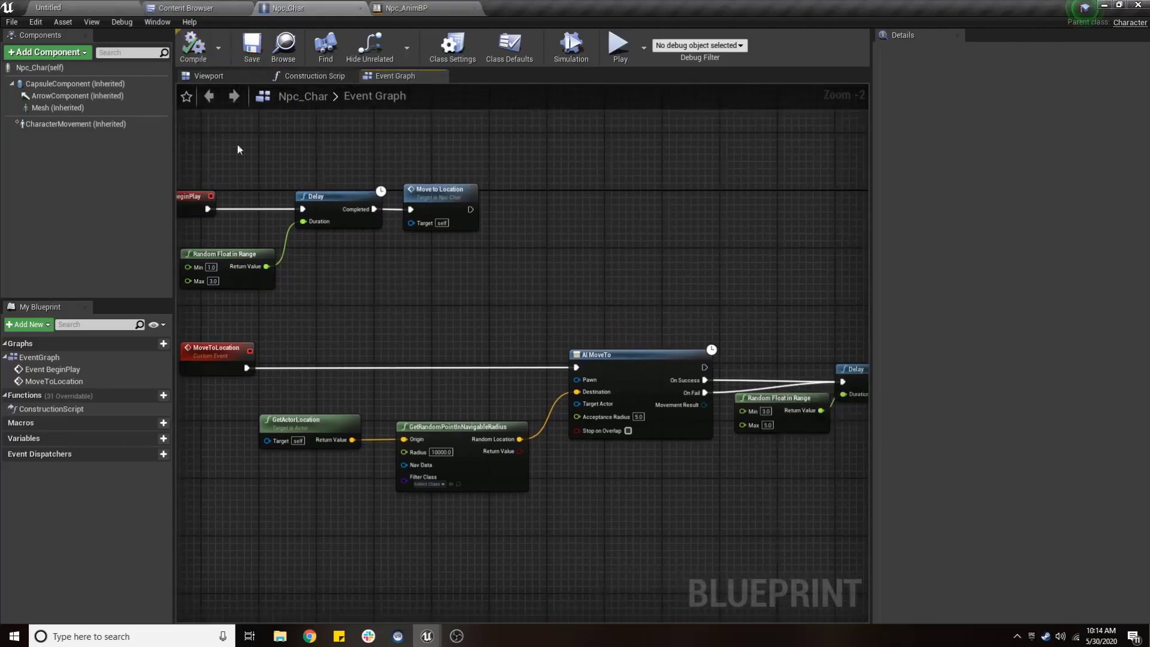
Drag Npc_Char from the Tutorial folder into the level viewport.
click(210, 7)
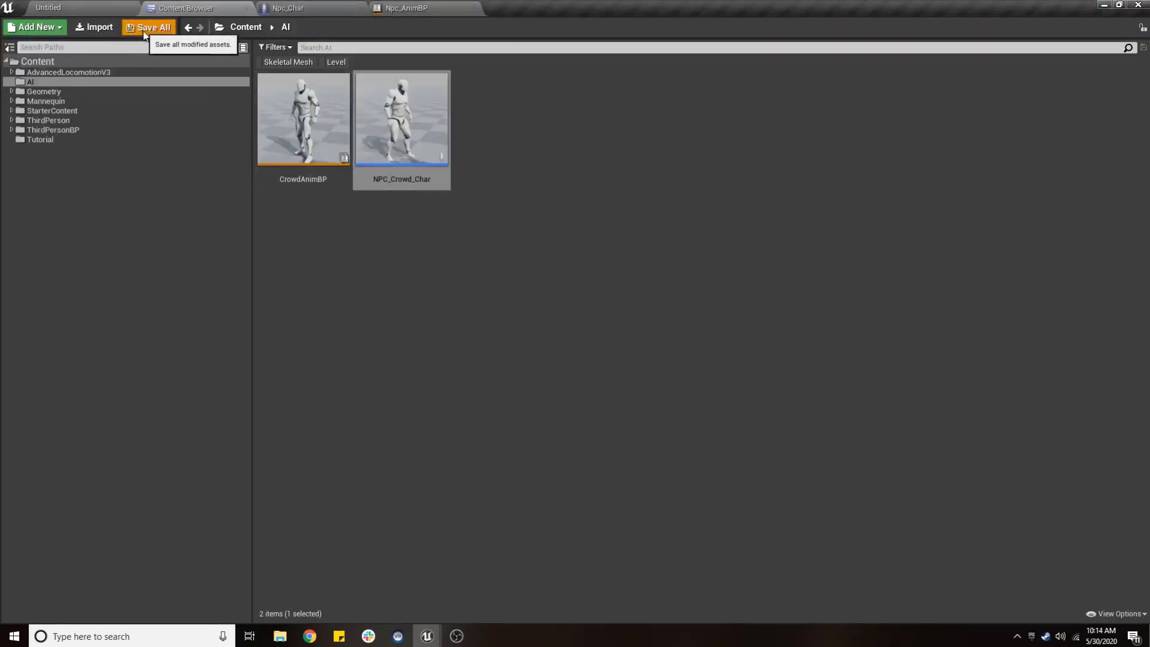
mouse_move(412, 156)
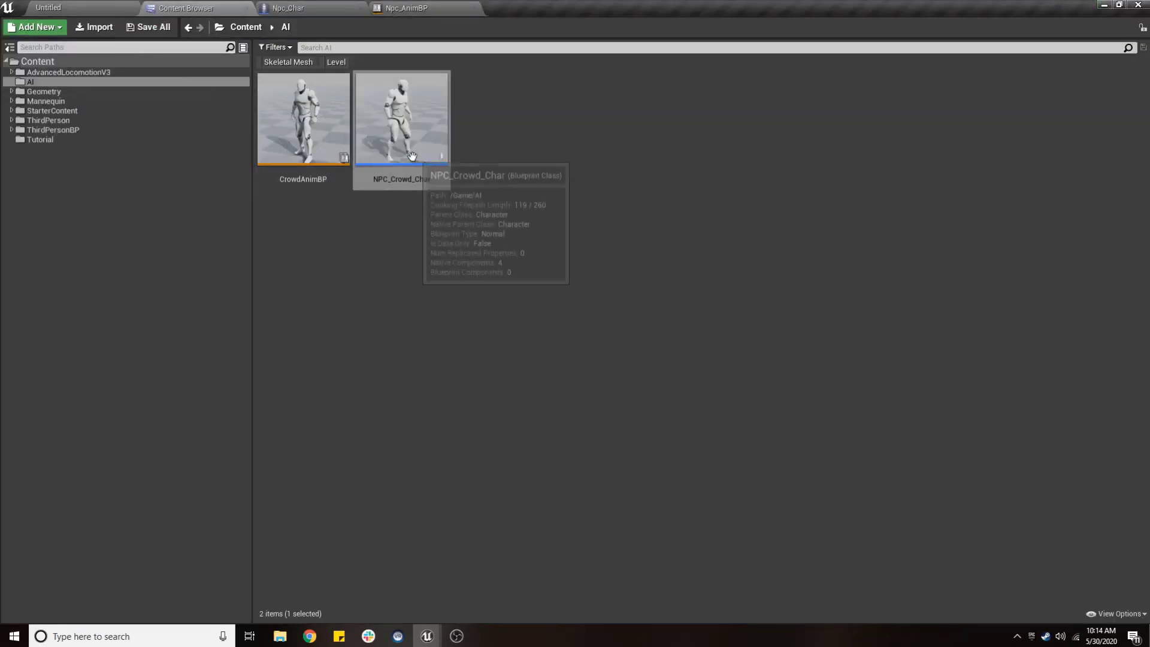
click(54, 139)
mouse_move(393, 174)
mouse_down()
mouse_move(78, 2)
mouse_move(497, 340)
mouse_up()
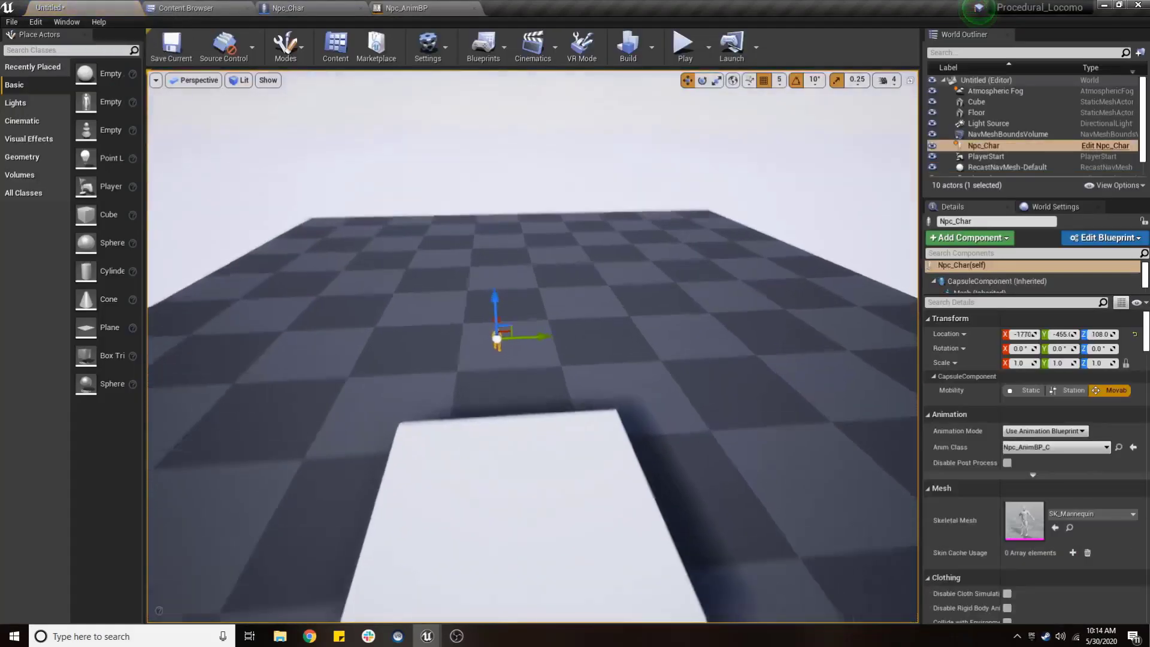
Rotate the placed Npc_Char to a Z heading of 150 degrees.
scroll(497, 340, down, 3)
key(e)
drag(521, 414, 792, 214)
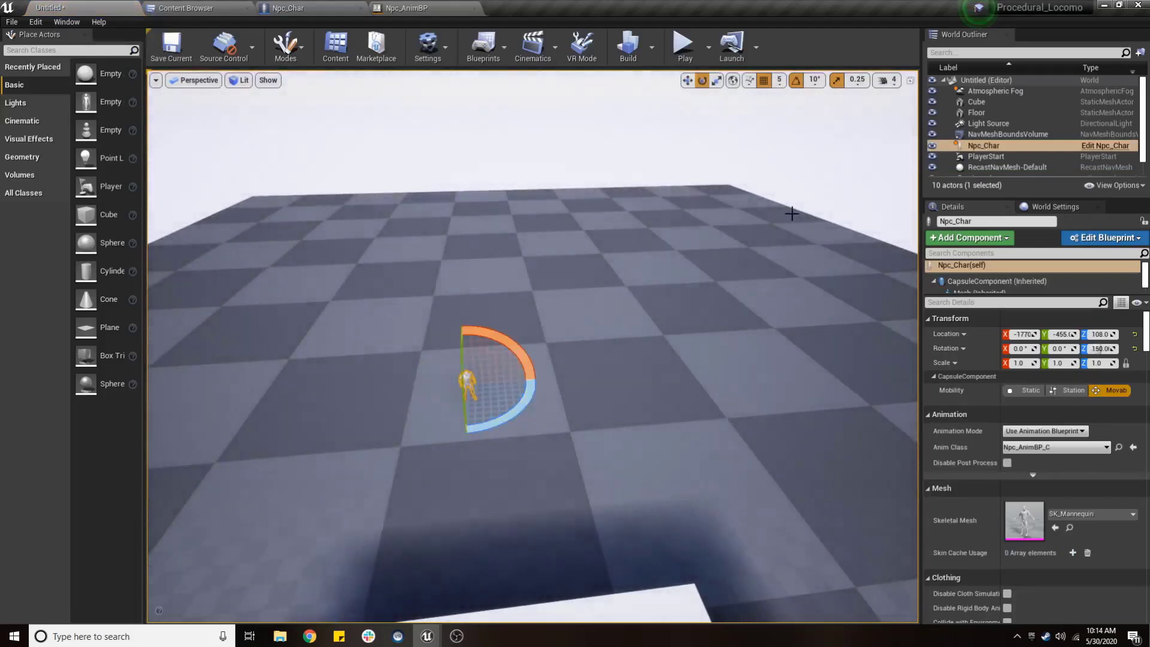
Run a Simulate session of the level, then stop it.
click(709, 47)
click(748, 147)
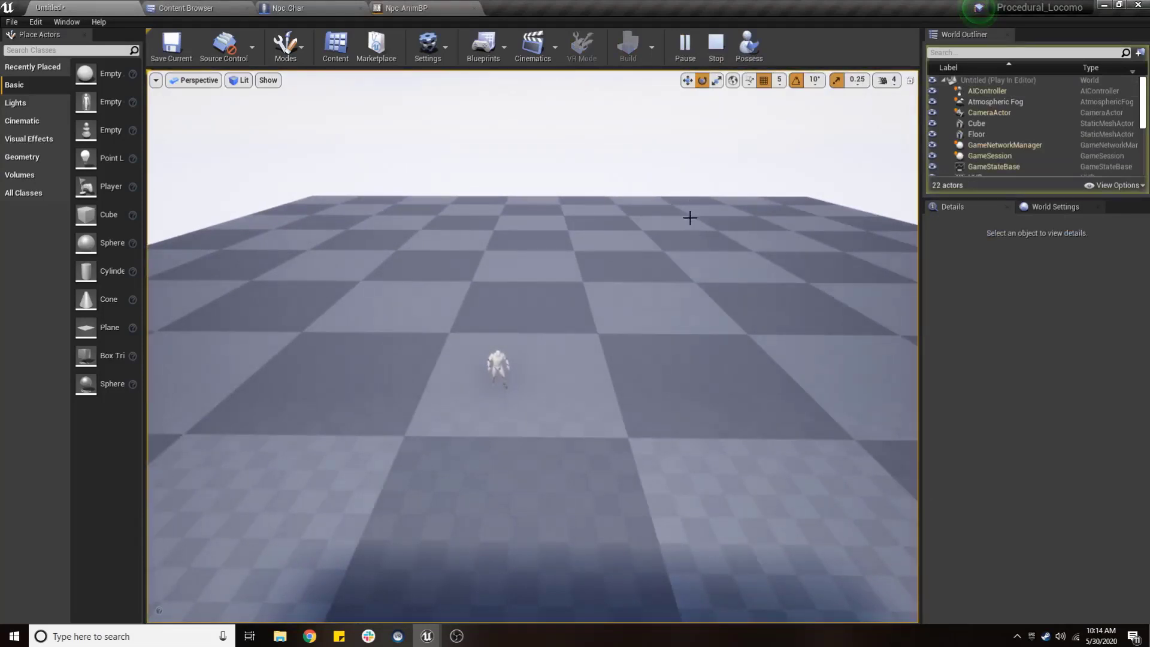
click(716, 45)
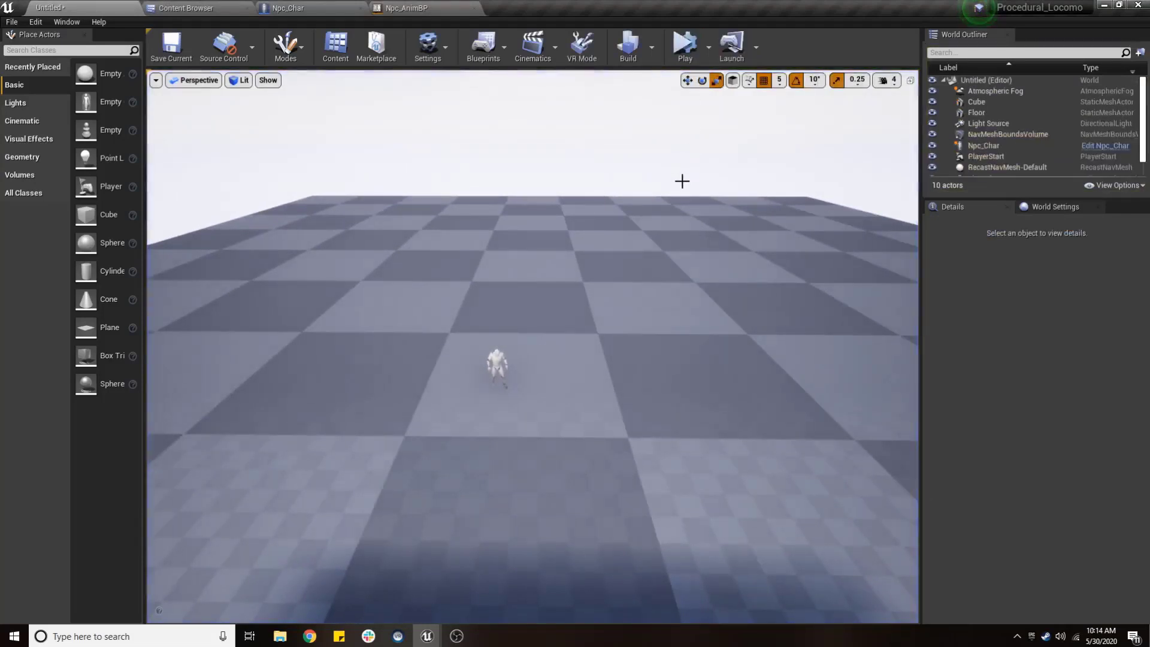
click(650, 195)
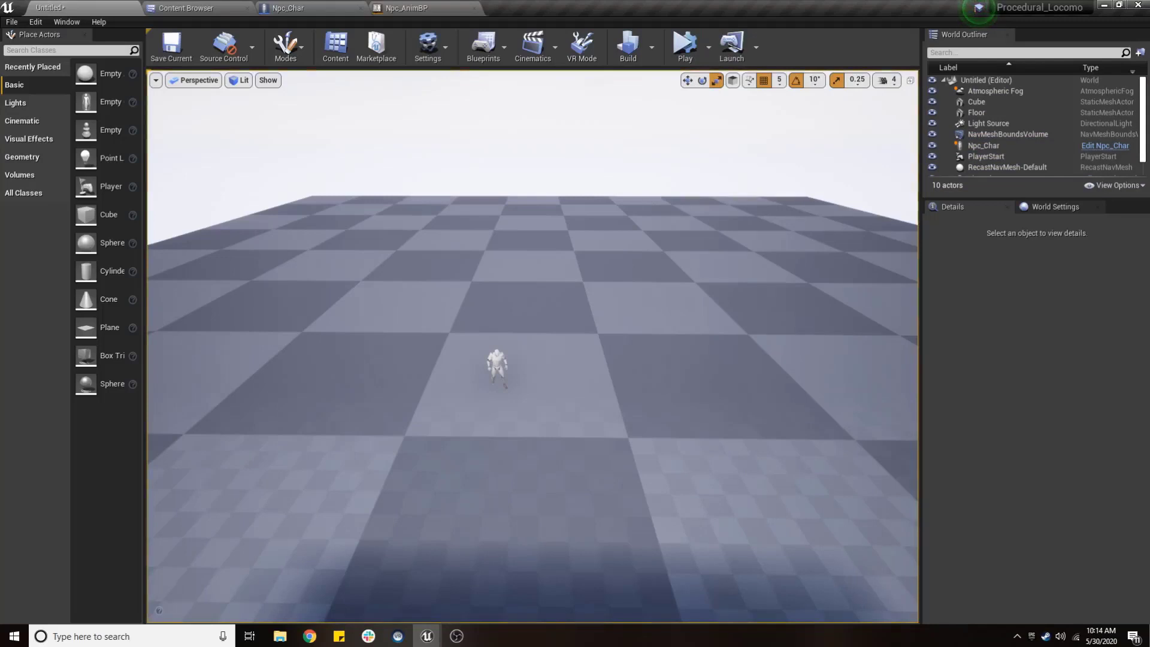
key(alt+Tab)
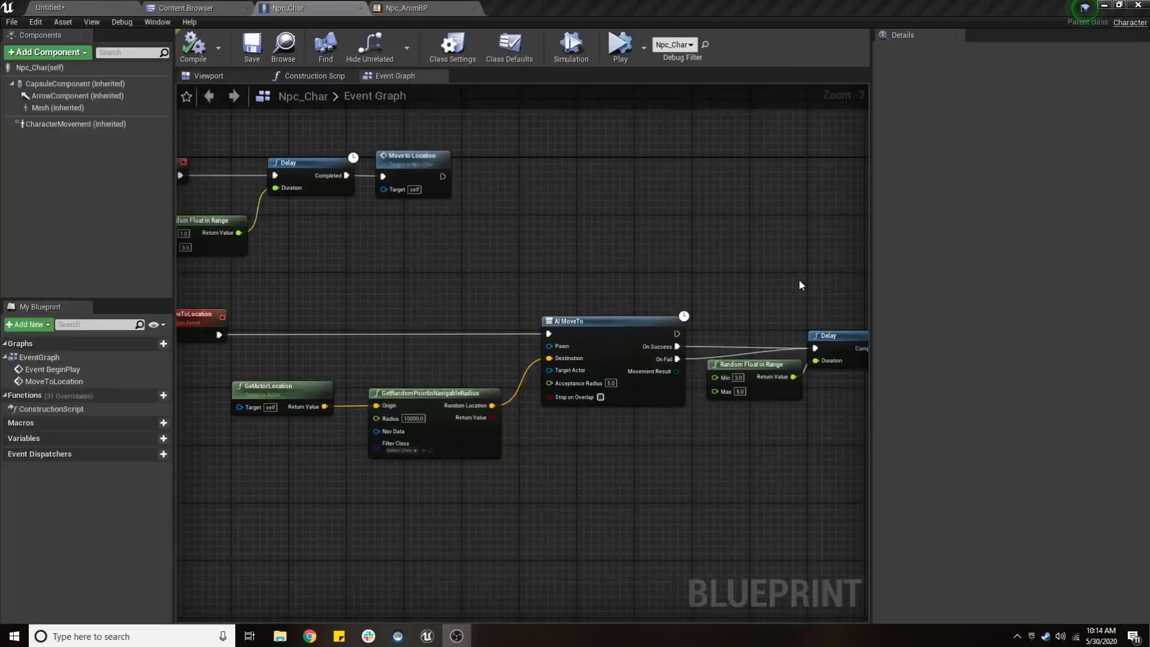
Plug a Self reference into AI MoveTo's Pawn input.
right_drag(524, 375, 595, 400)
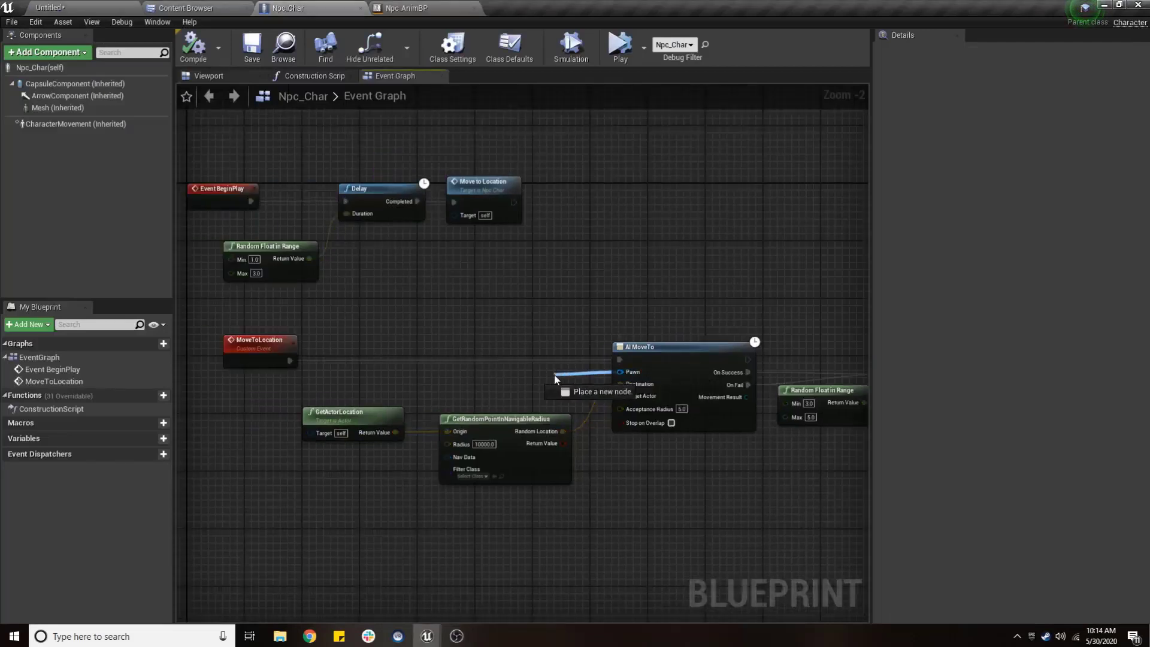
drag(621, 371, 555, 375)
text(se)
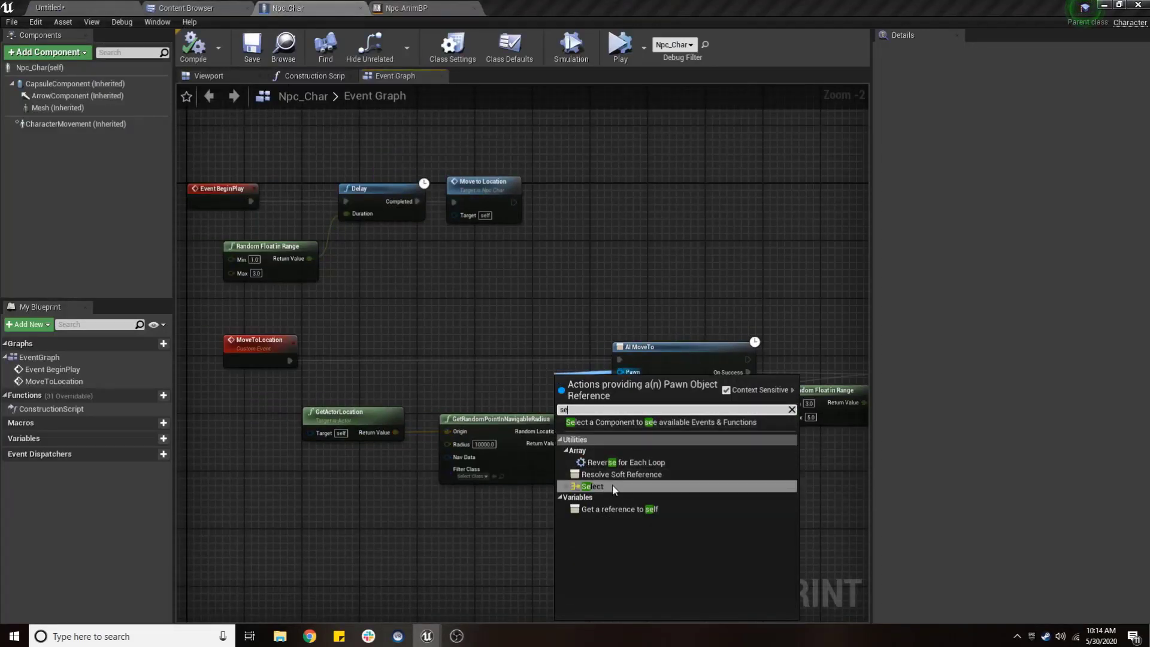
click(619, 508)
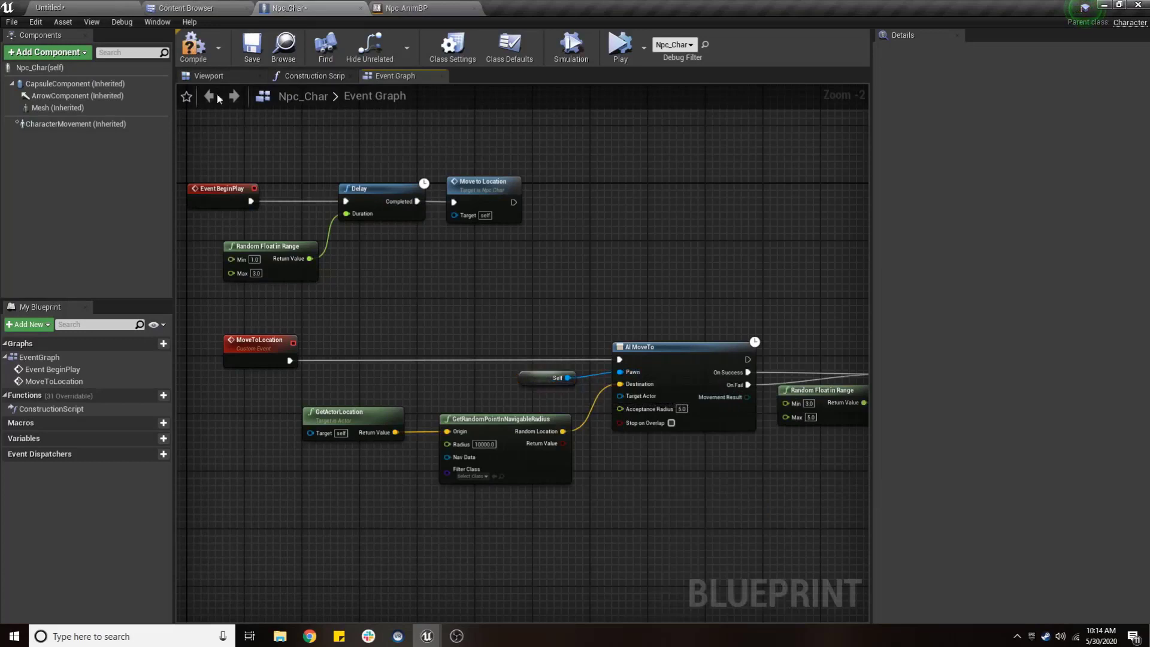
Compile and save Npc_Char, then return to the level editor.
click(193, 45)
click(252, 45)
click(51, 8)
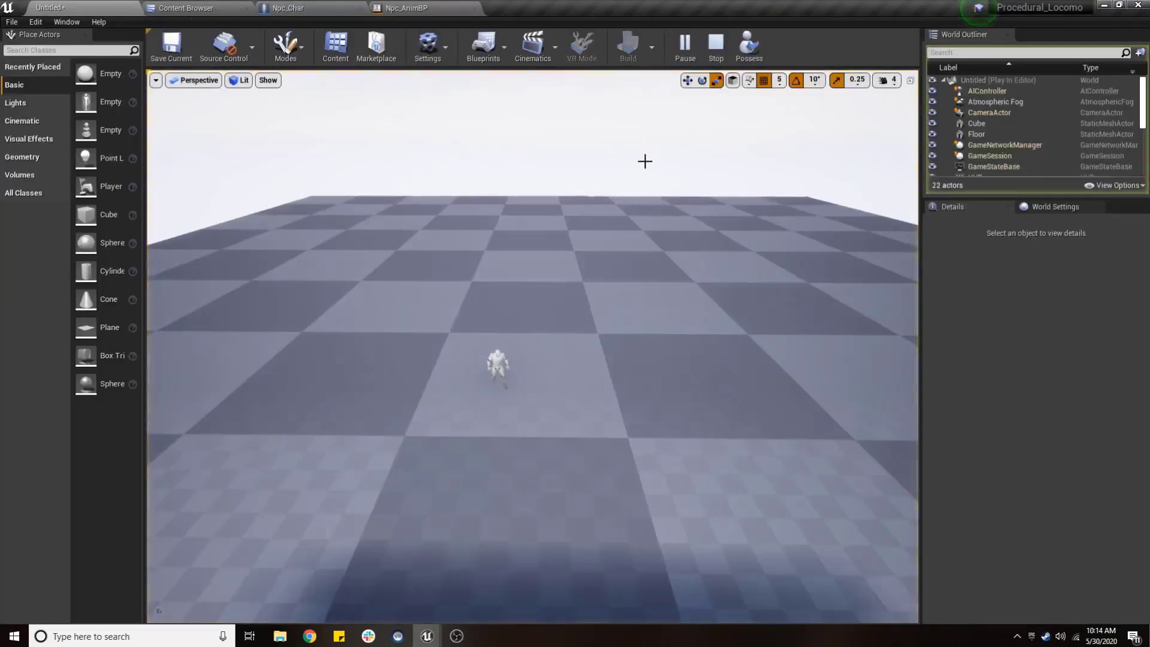
Stop the play test and set CharacterMovement's Max Walk Speed from 600 to 150.
click(688, 207)
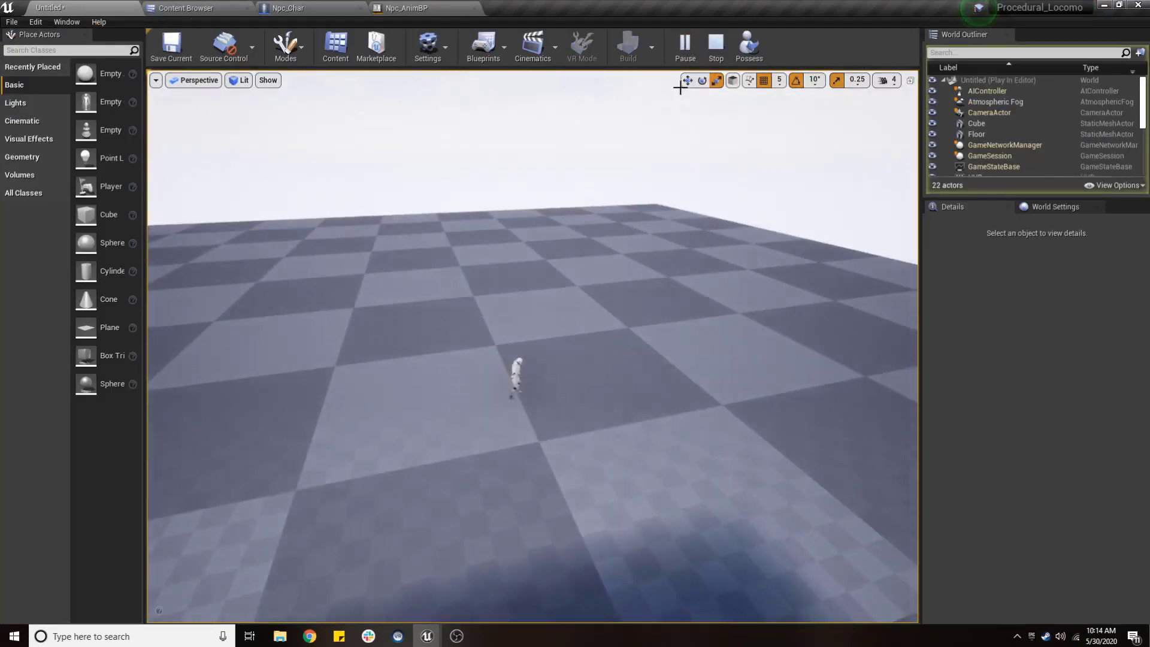
click(715, 43)
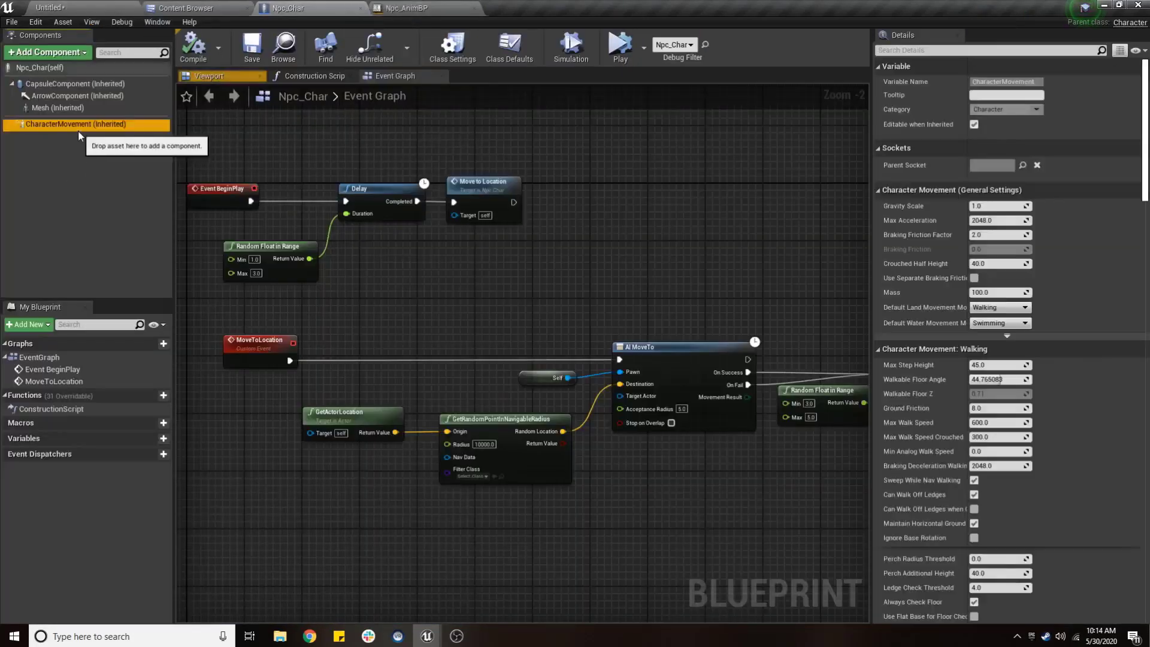
scroll(1066, 249, down, 5)
scroll(1066, 249, down, 5)
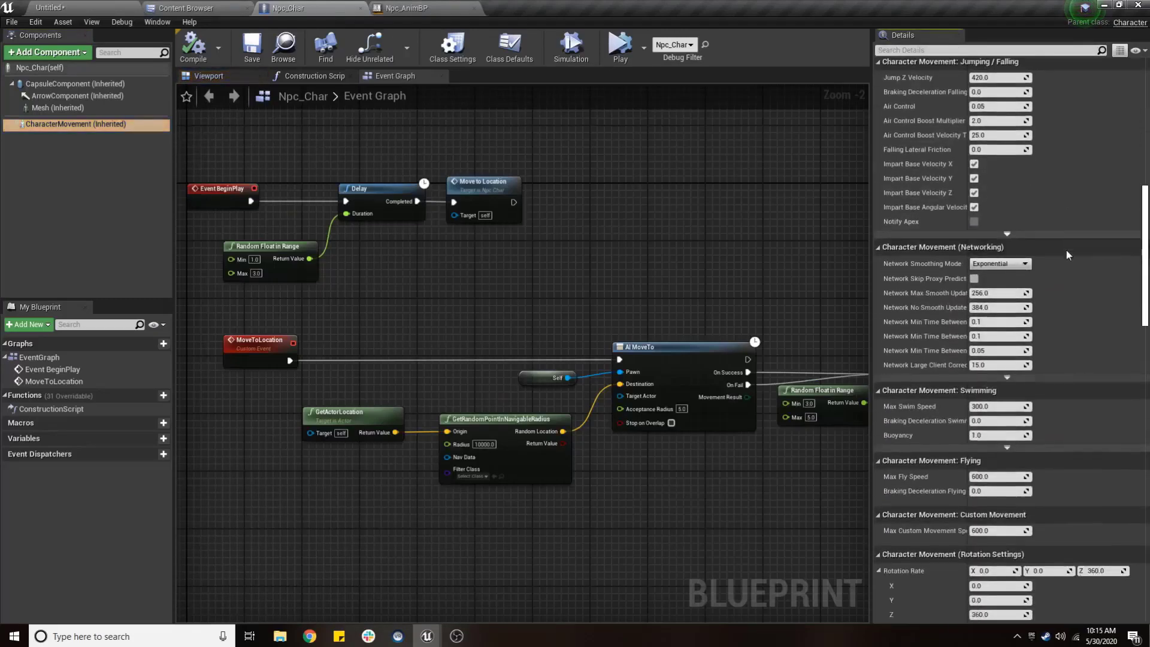
scroll(989, 282, down, 2)
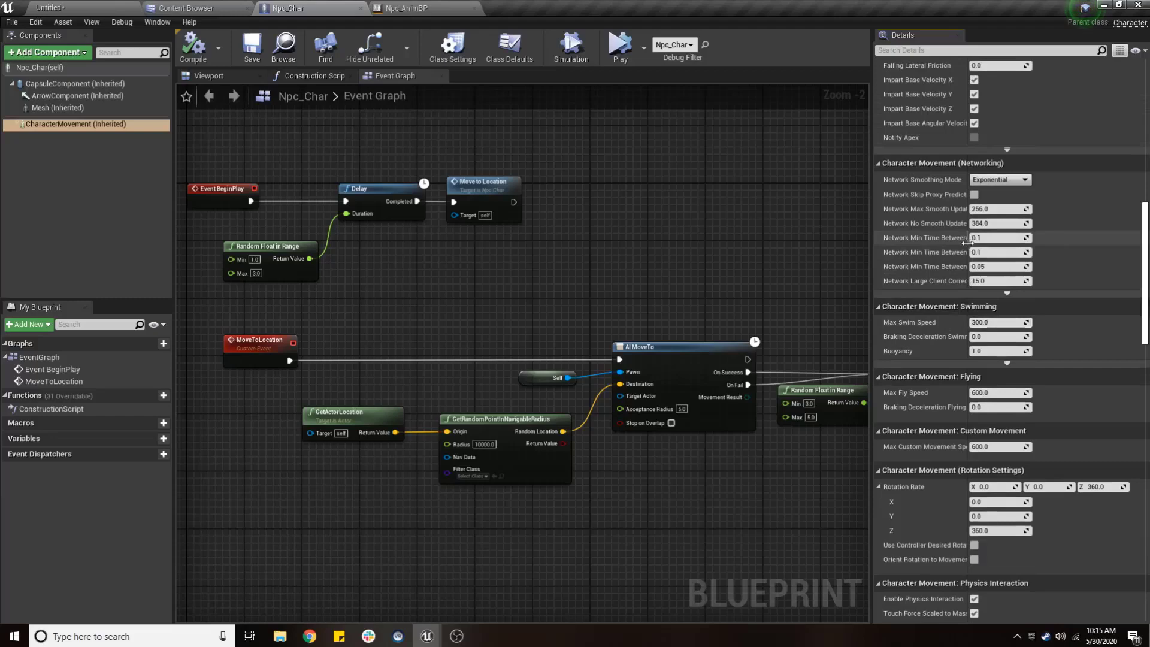
drag(966, 242, 1005, 243)
scroll(1062, 382, down, 2)
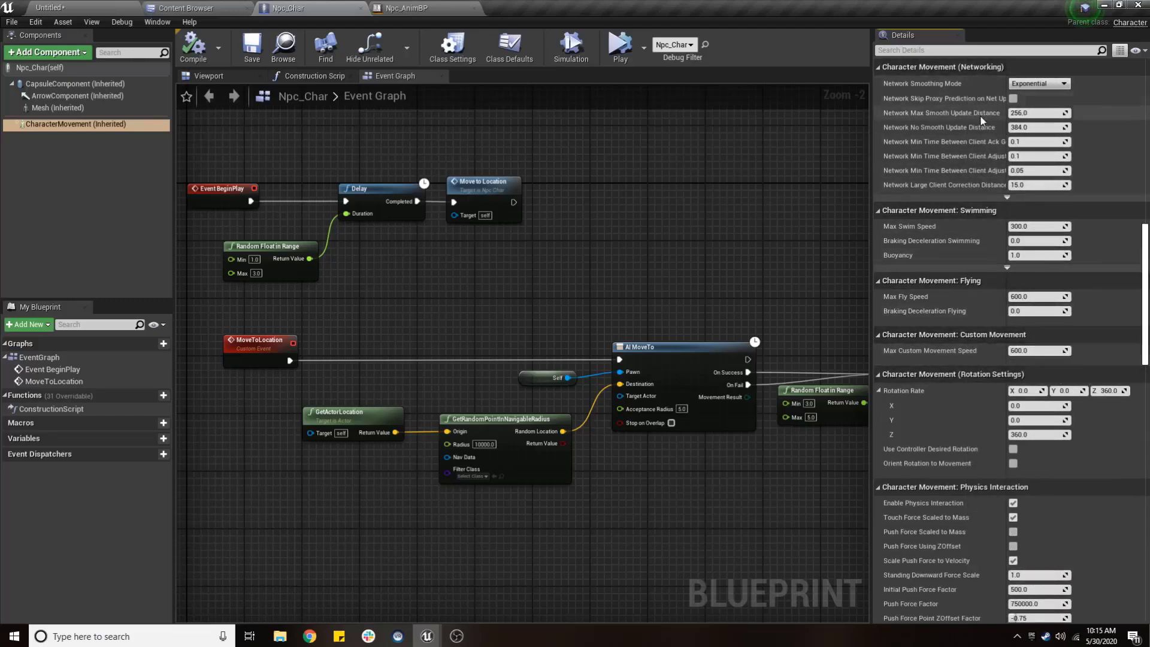
scroll(982, 115, up, 5)
scroll(976, 90, up, 2)
scroll(966, 69, up, 2)
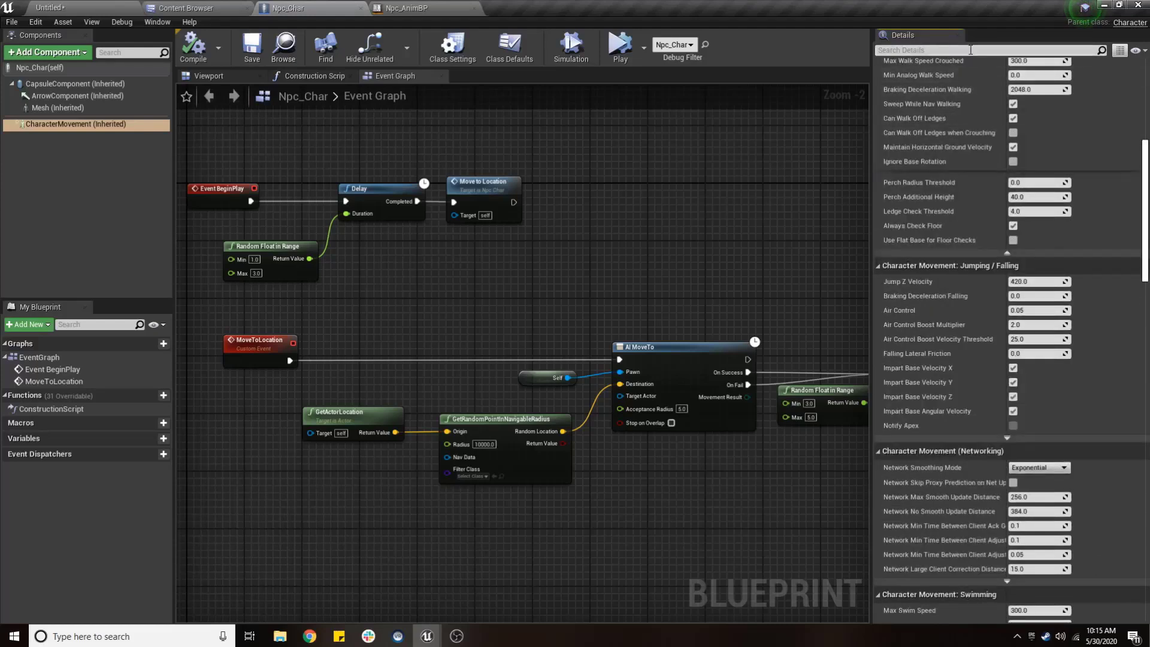
scroll(982, 96, up, 2)
text(150)
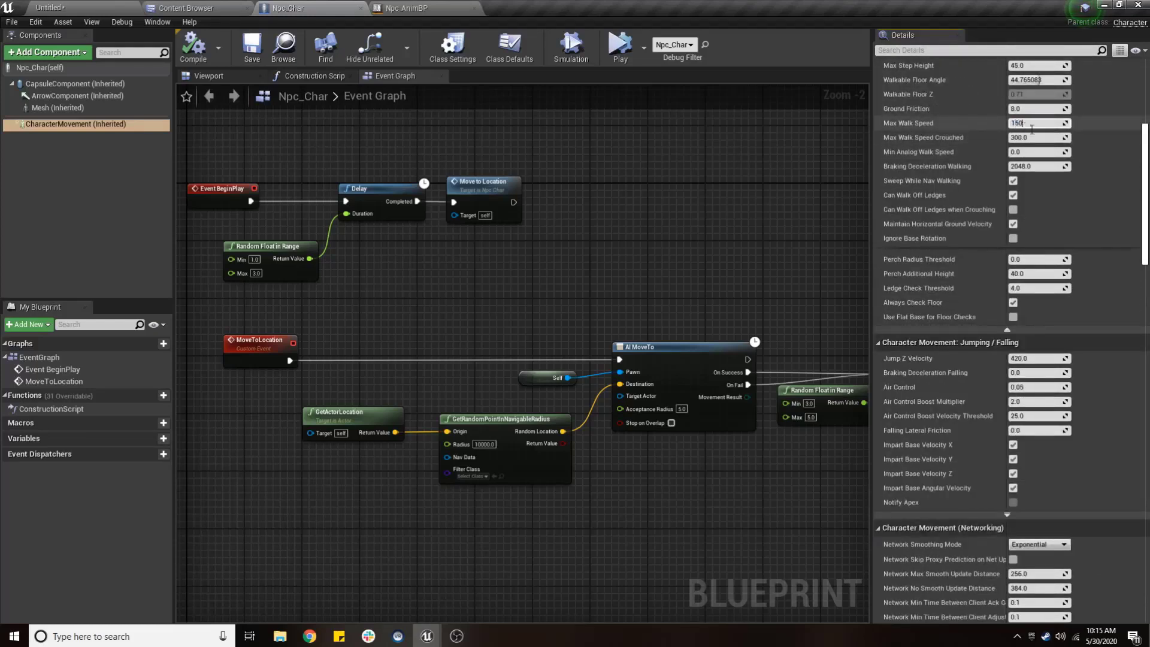
key(Return)
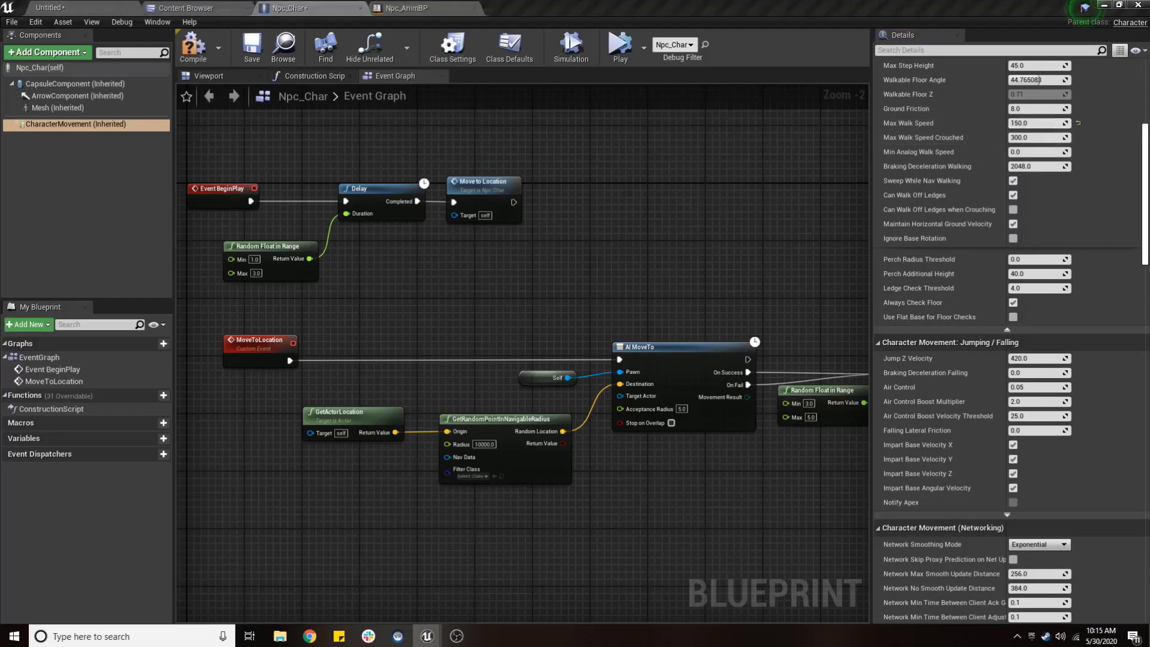
Compile Npc_Char and play the level briefly to test the slower walk.
click(201, 39)
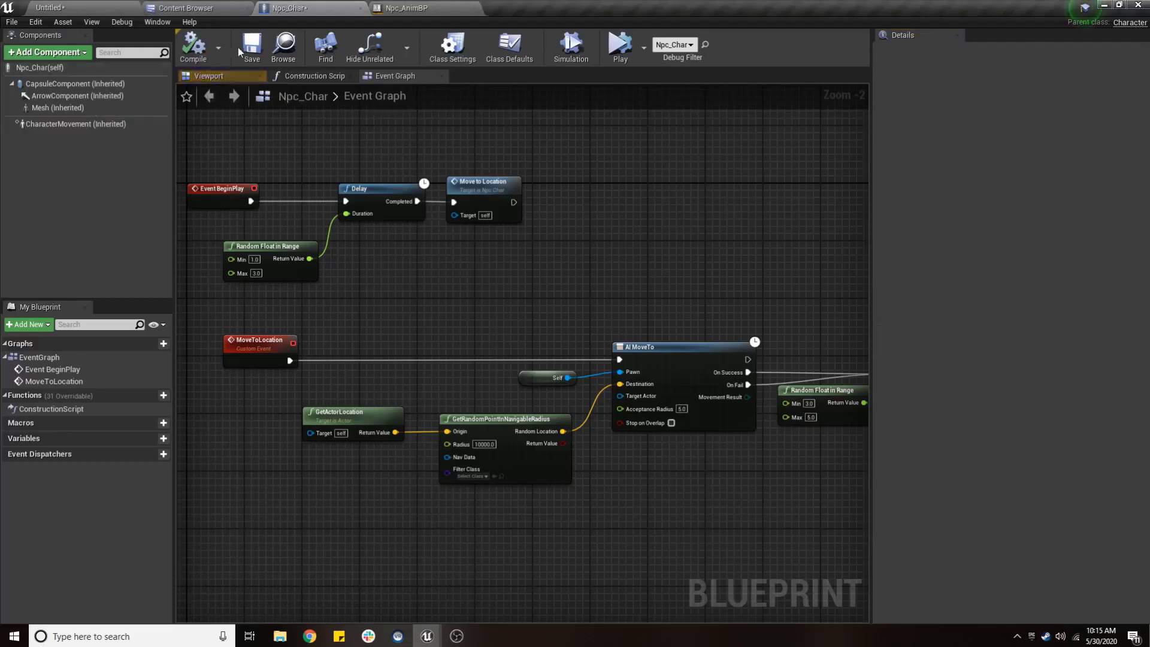
click(51, 8)
click(691, 58)
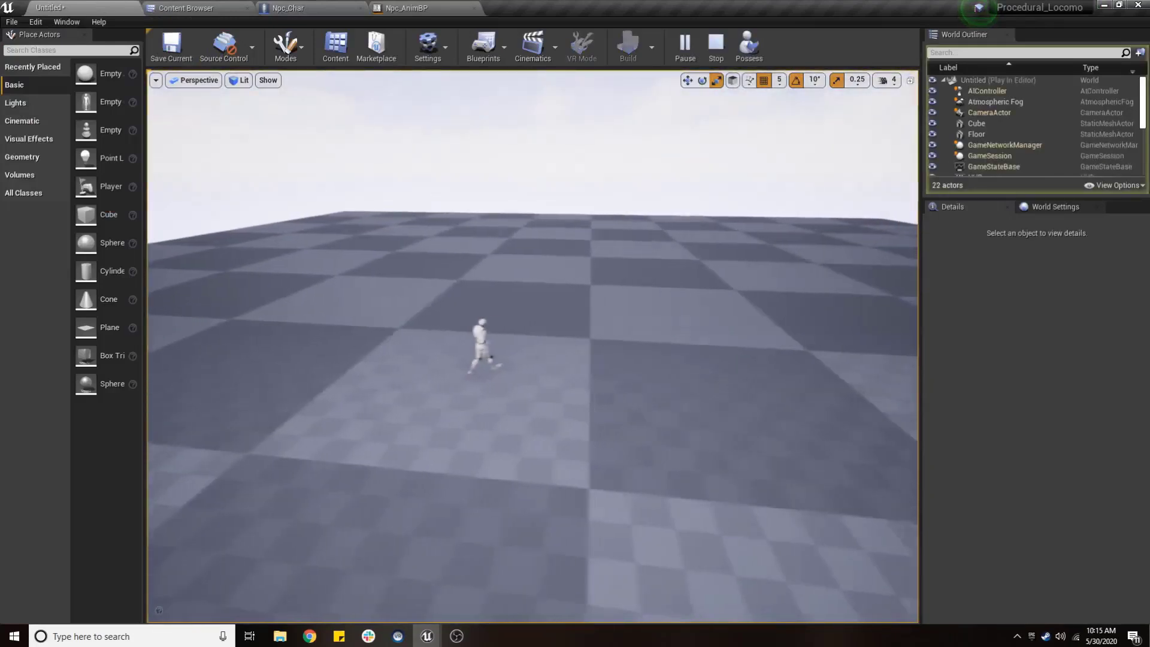
click(716, 59)
Save all modified content and return to the Npc_Char blueprint.
click(186, 7)
click(148, 27)
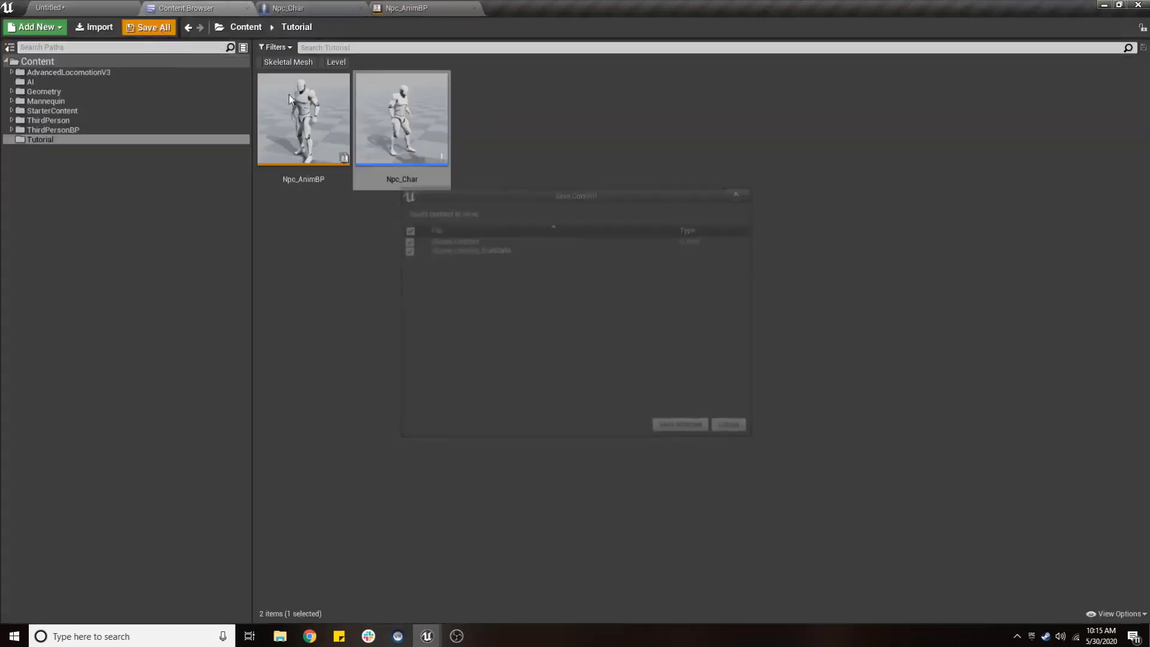
click(674, 429)
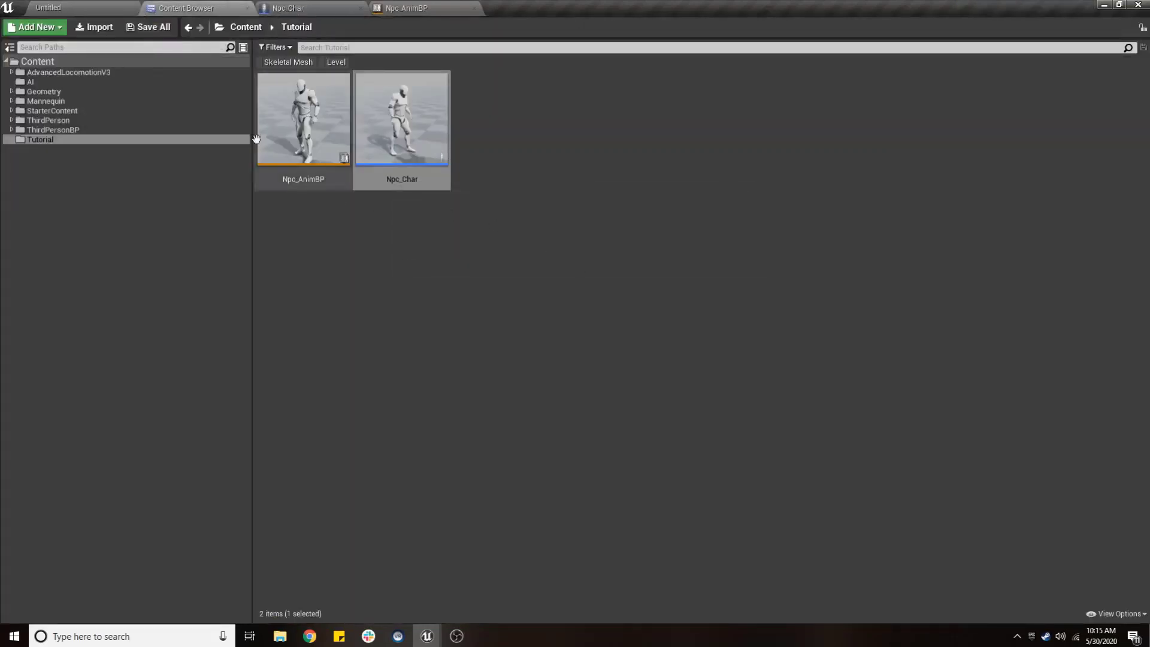
click(50, 6)
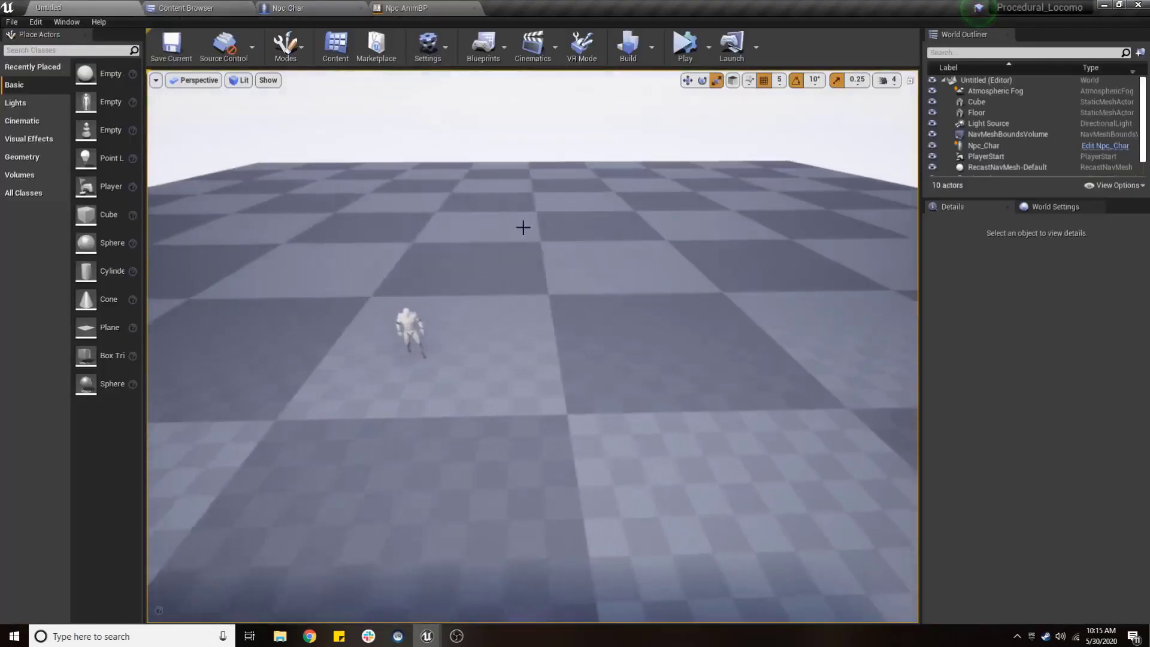
click(287, 8)
scroll(484, 247, down, 3)
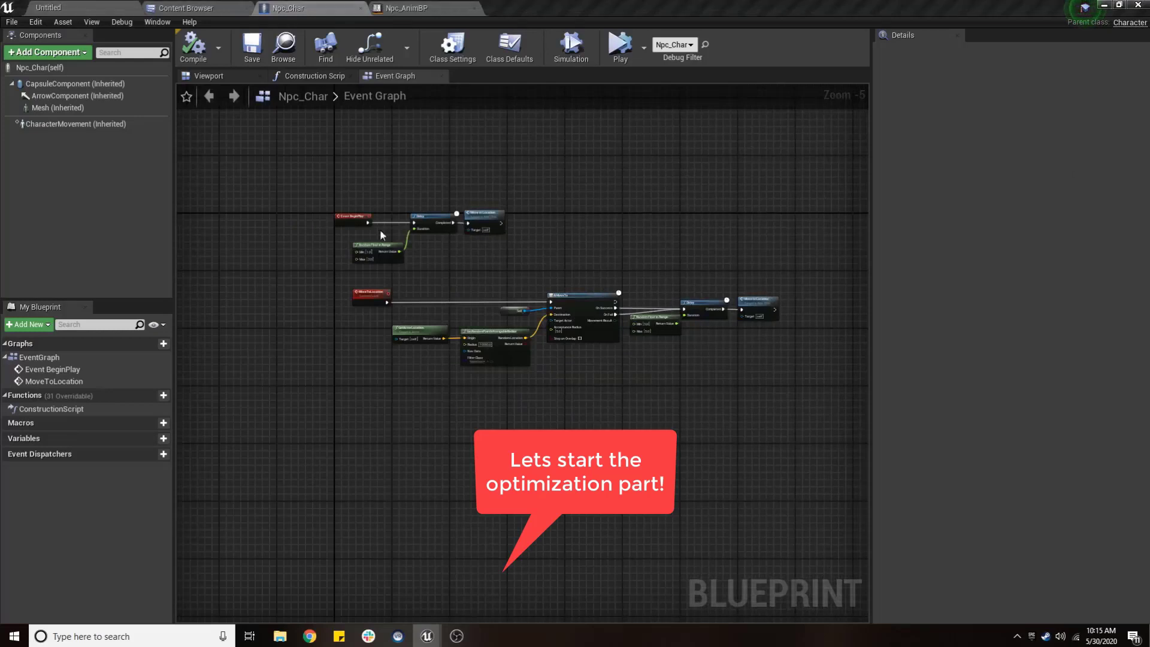
Uncheck Start with Tick Enabled in Npc_Char's Class Defaults, compile, save, and view the notes.
right_drag(290, 197, 245, 175)
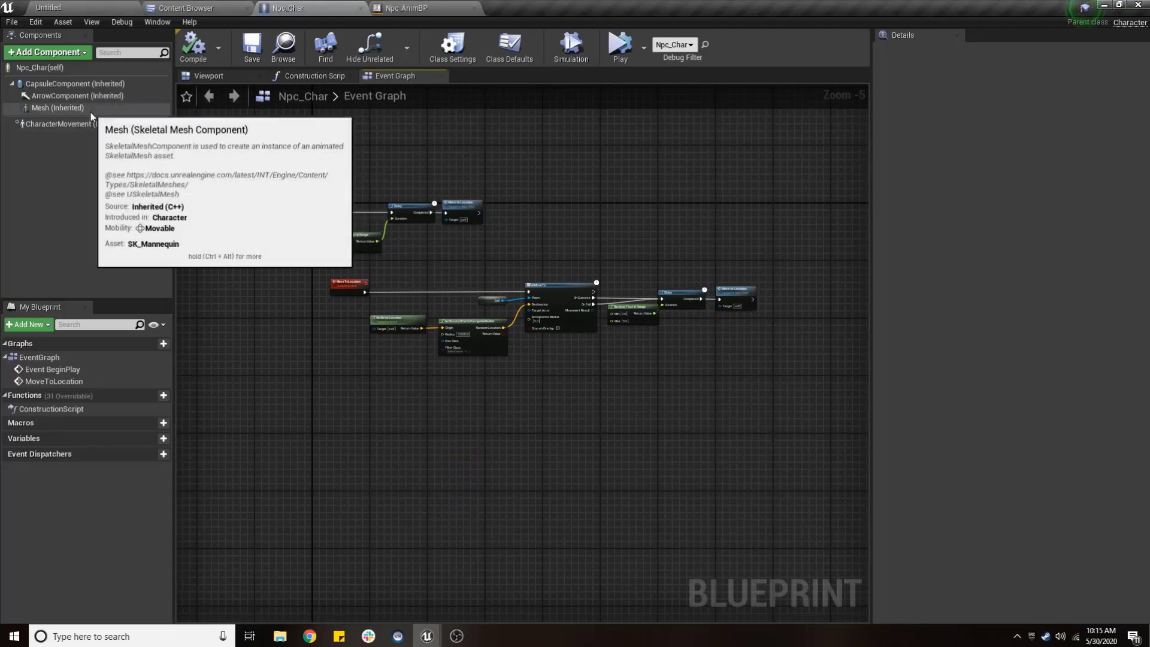
click(458, 52)
click(509, 48)
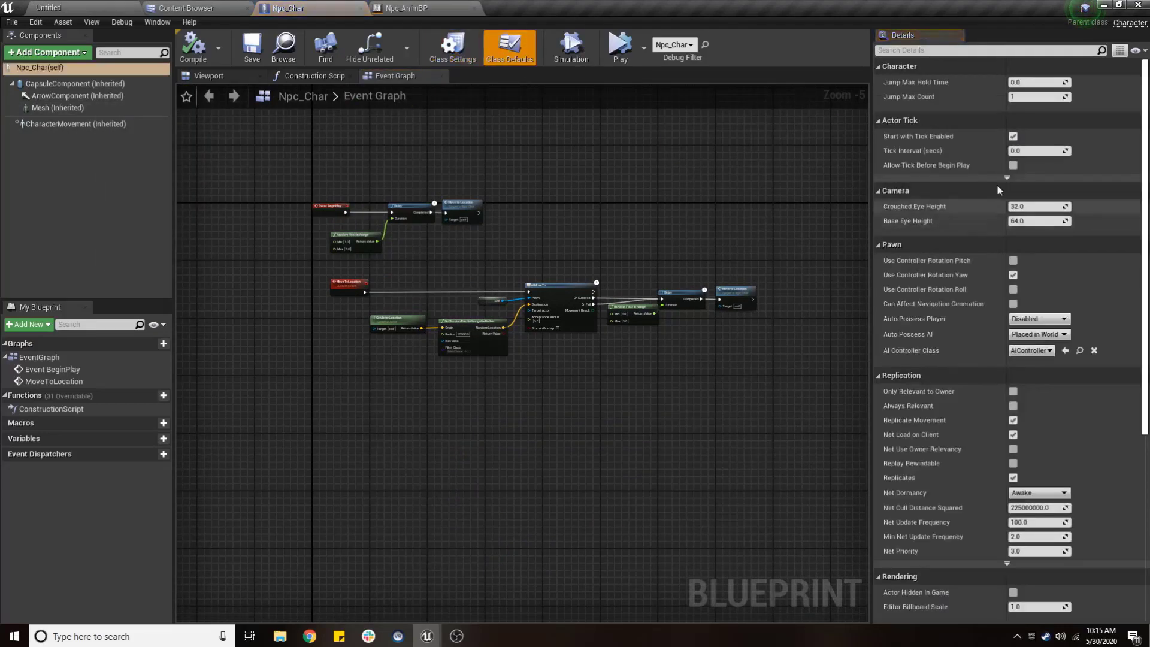
click(1013, 136)
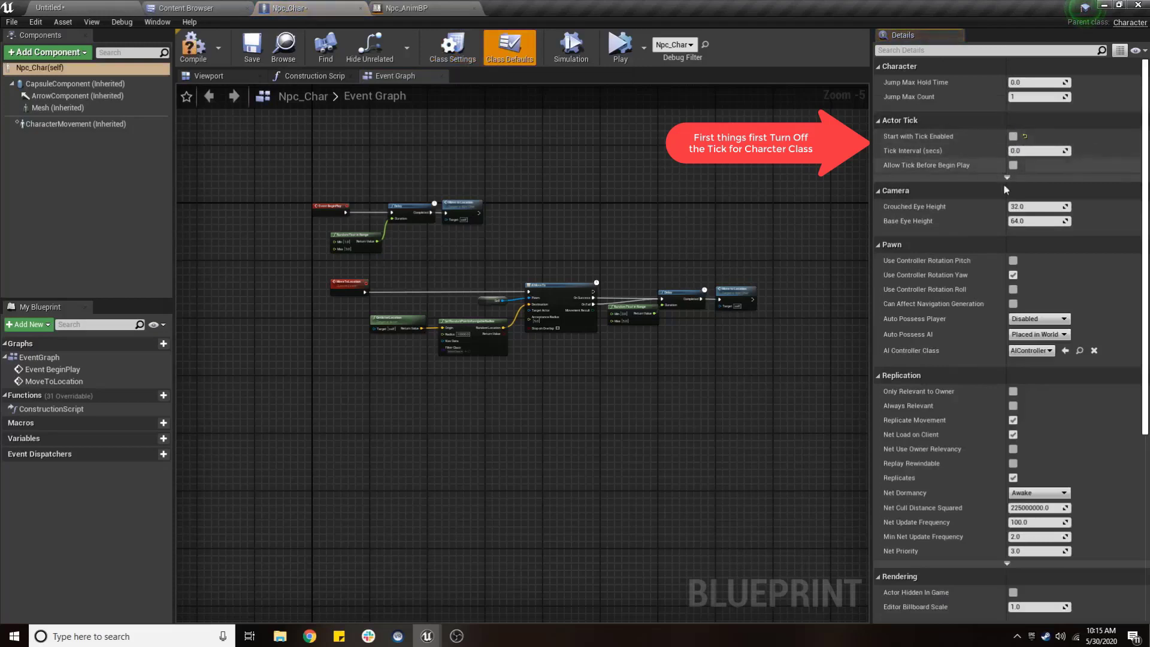
click(193, 47)
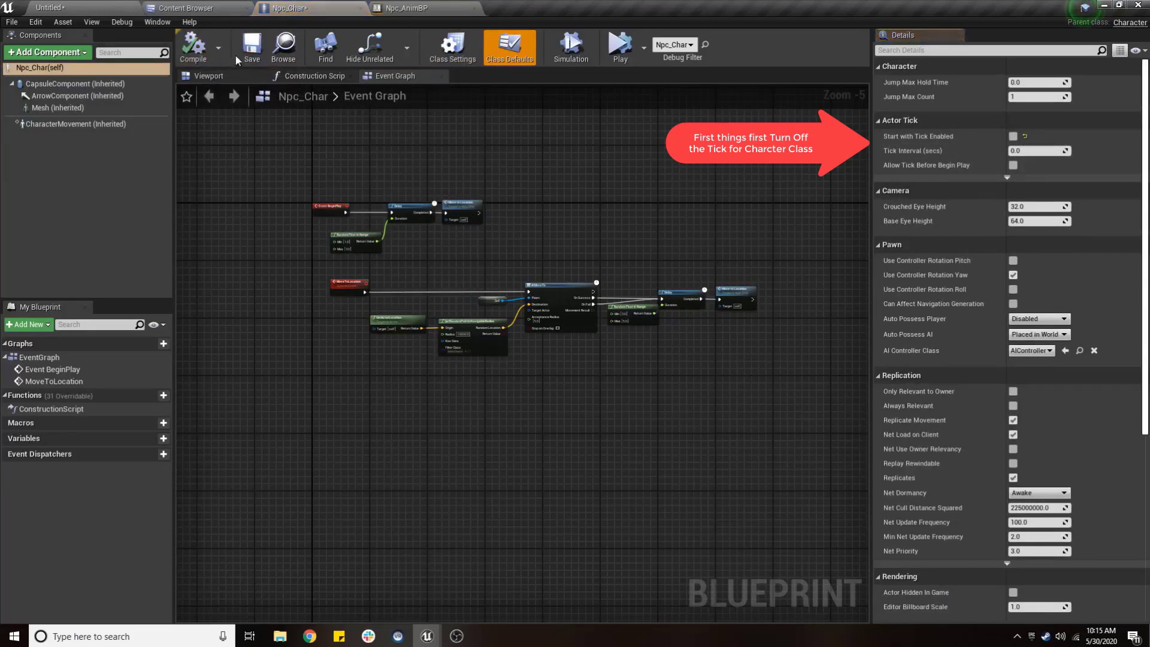
click(242, 57)
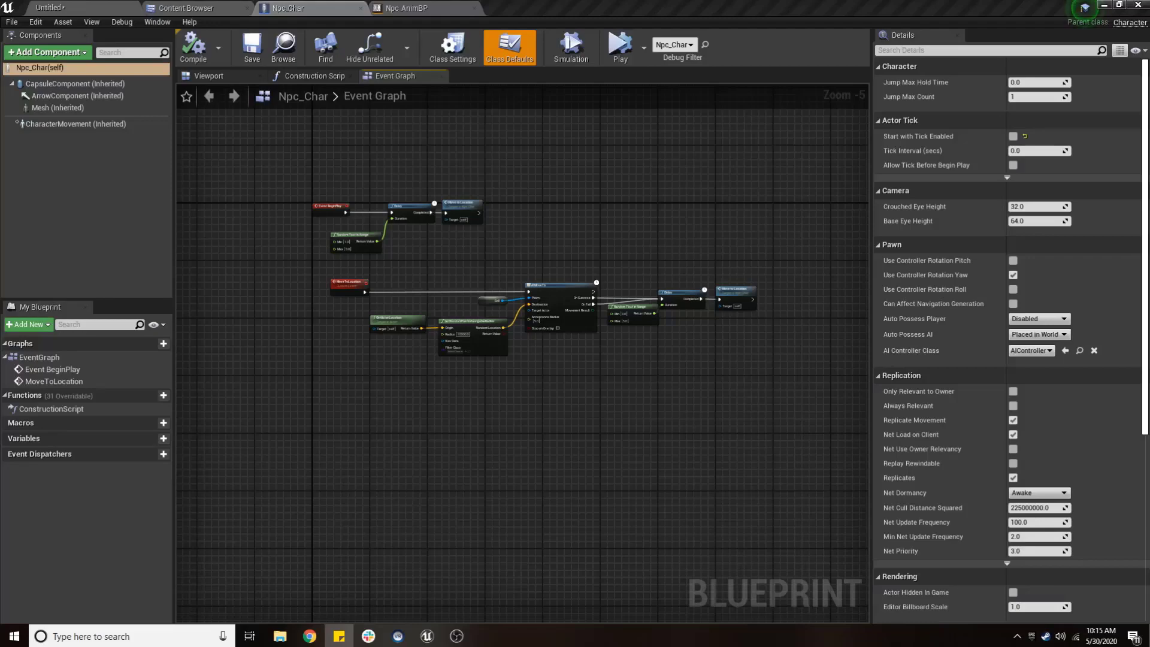
key(alt+Tab)
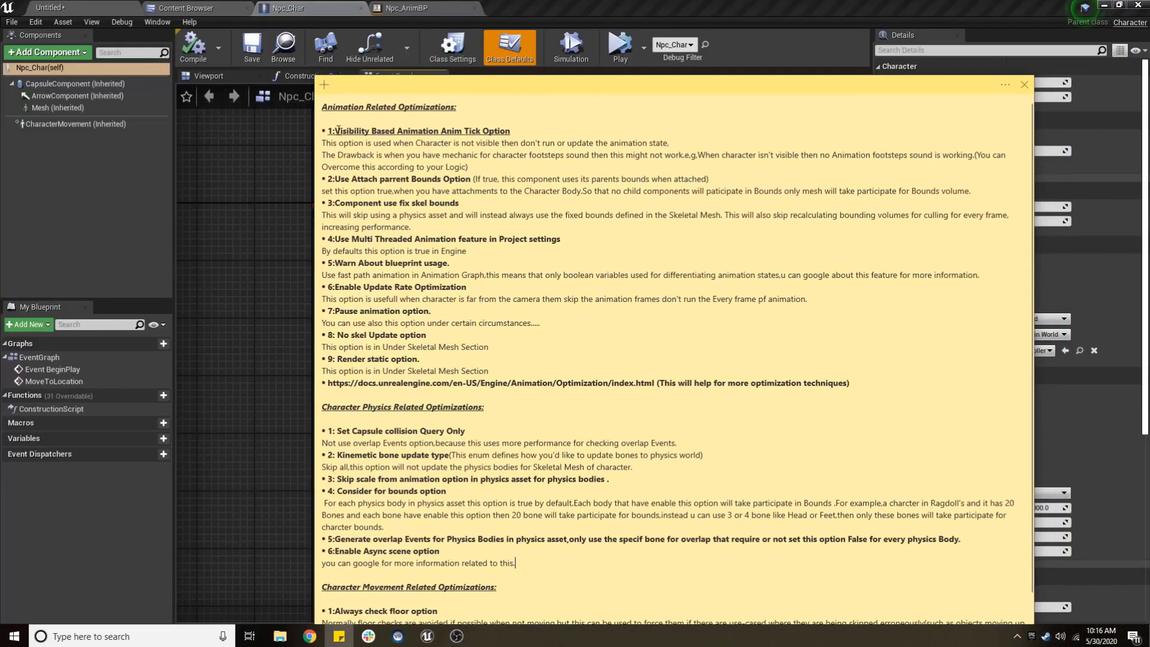
Search Mesh details for 'visi', choose Only Tick Pose when Rendered, and compile.
key(alt+Tab)
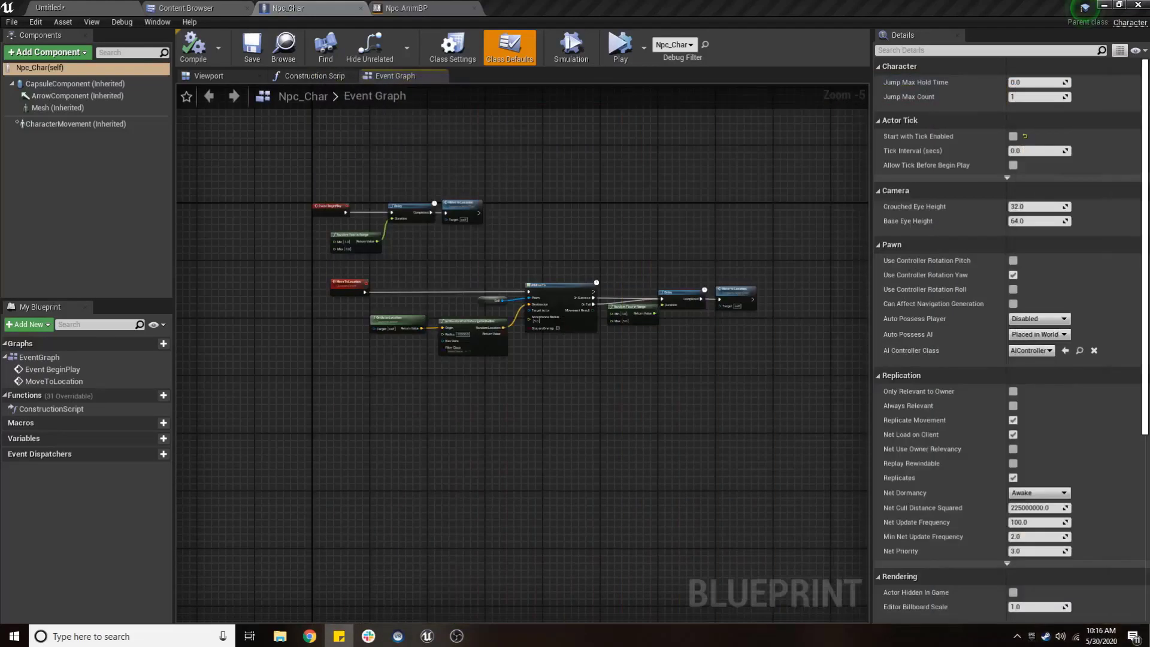
click(36, 108)
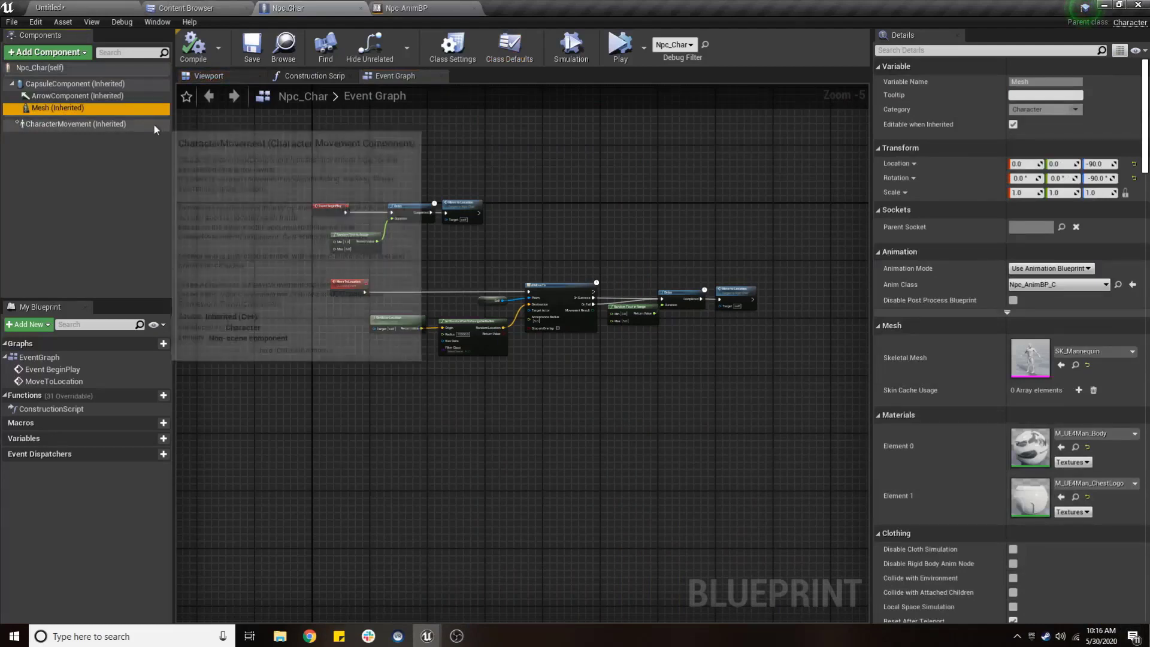
click(929, 52)
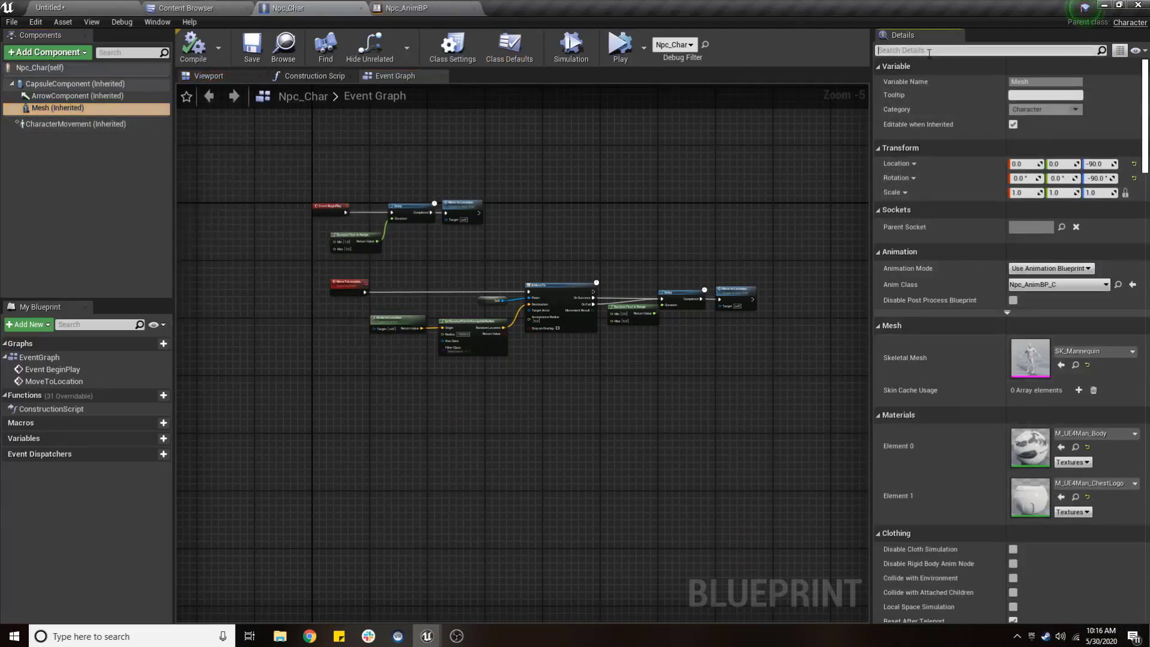
text(visi)
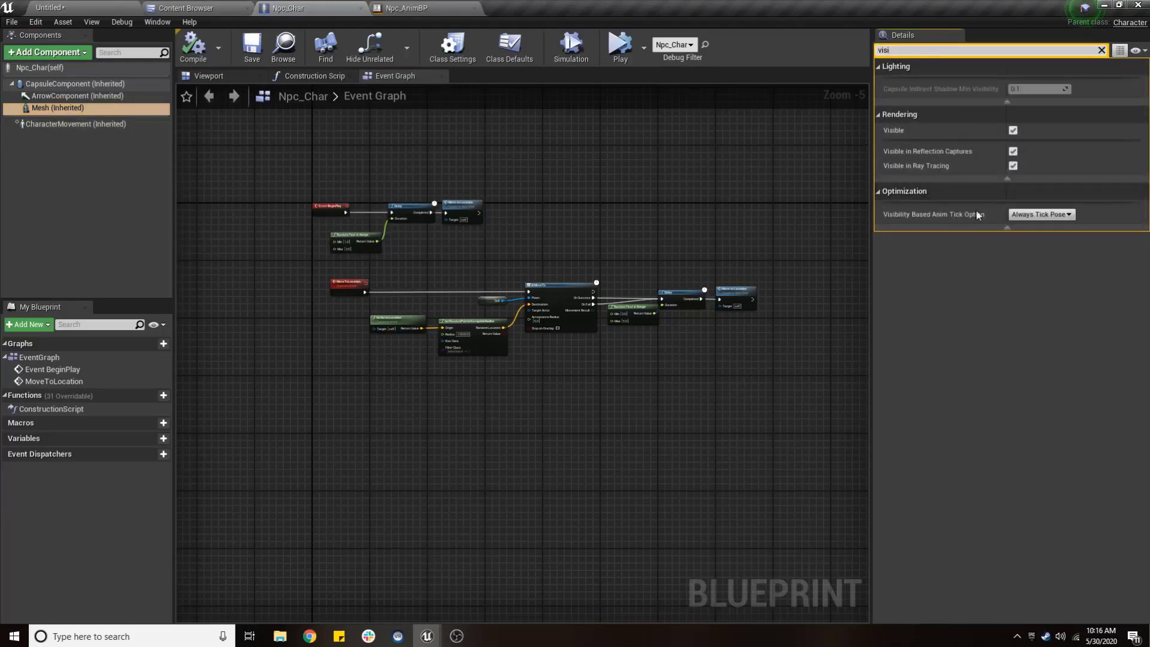
drag(868, 207, 824, 210)
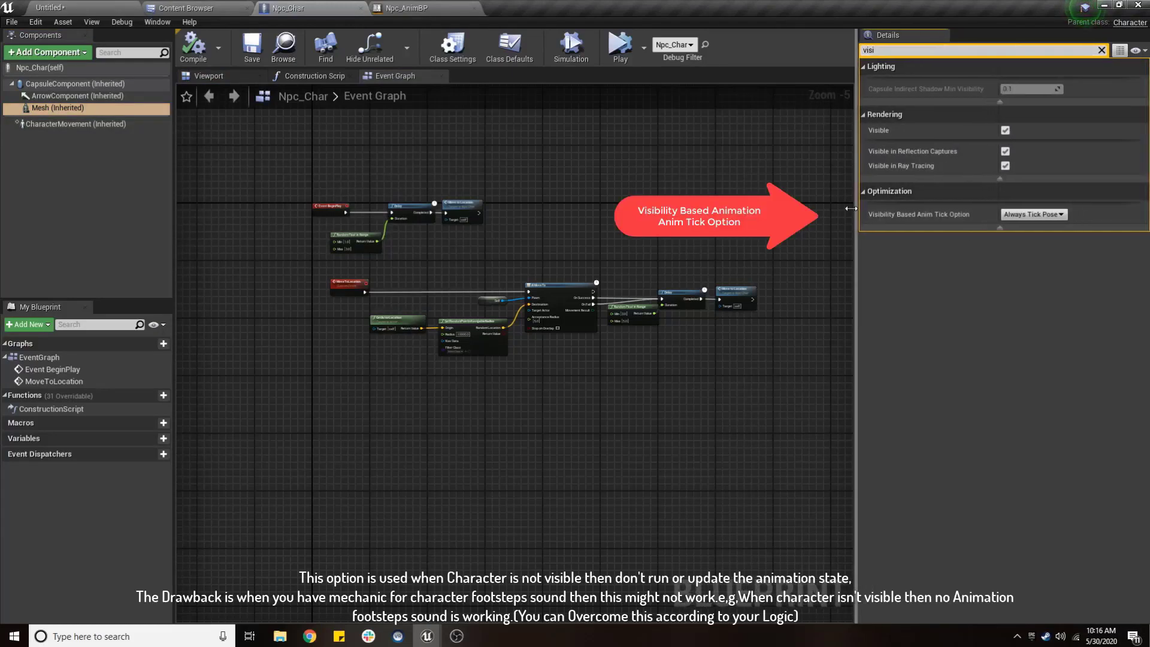
click(1018, 214)
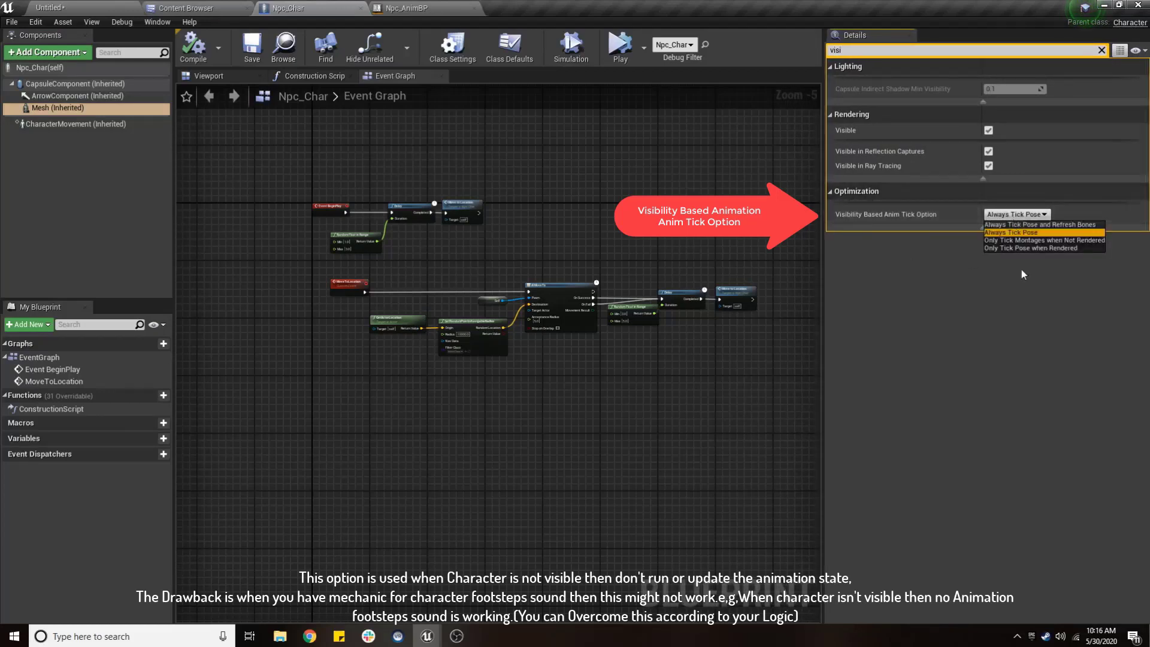
click(1022, 251)
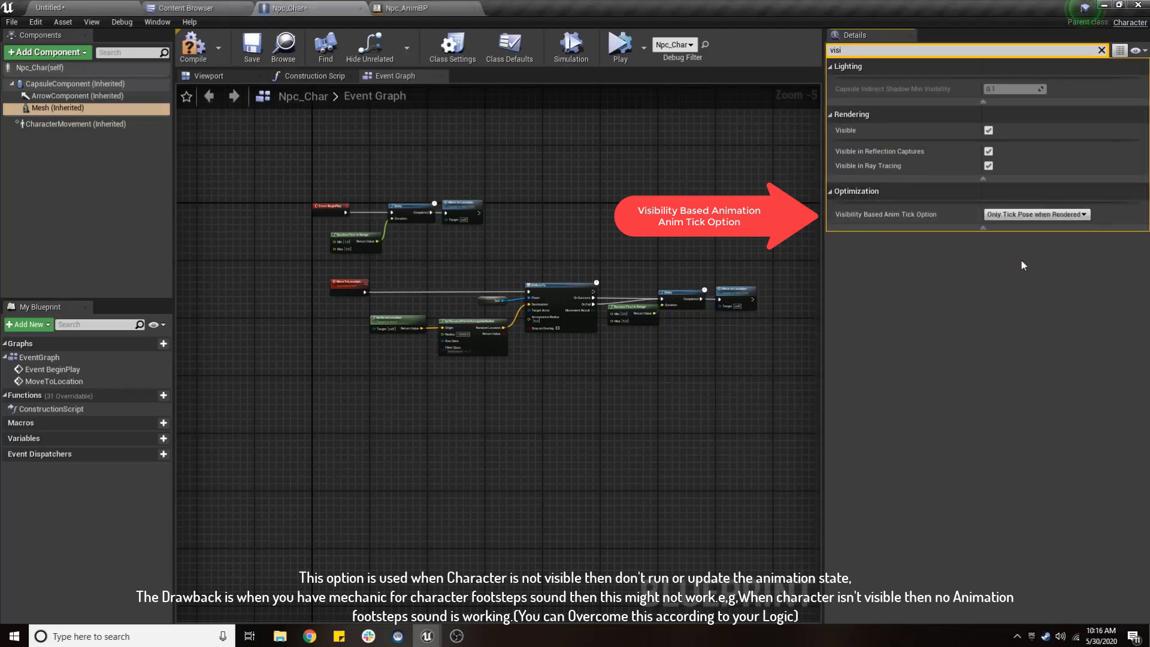
click(187, 53)
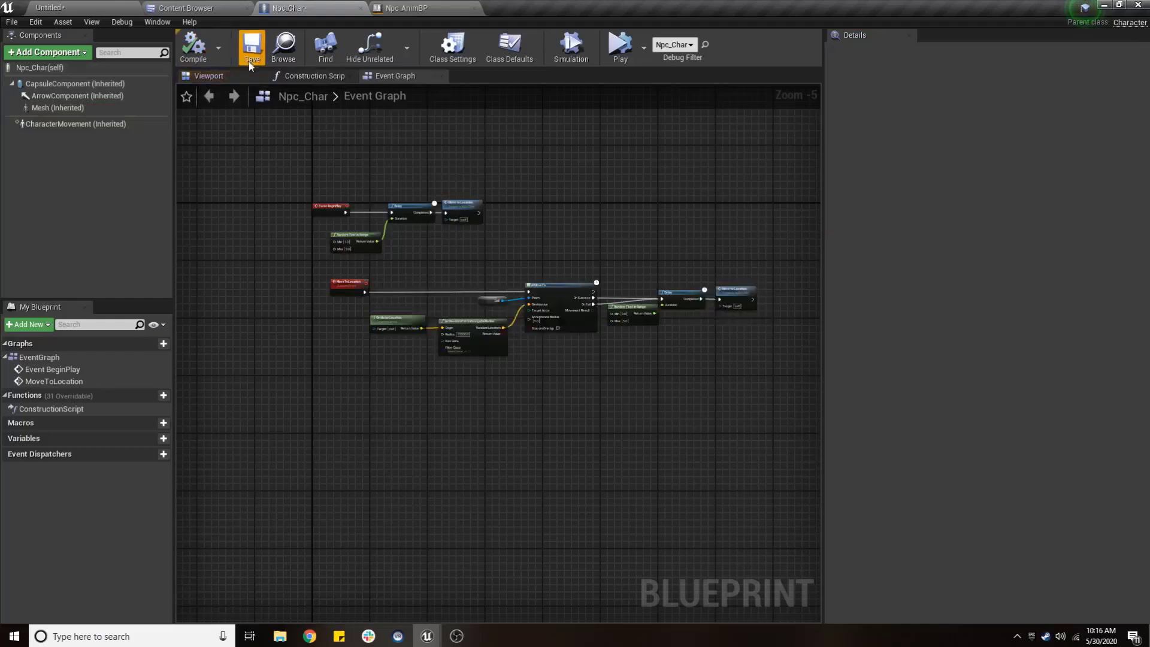
Check Use Attach Parent Bound on the Npc_Char Mesh and compile.
click(339, 639)
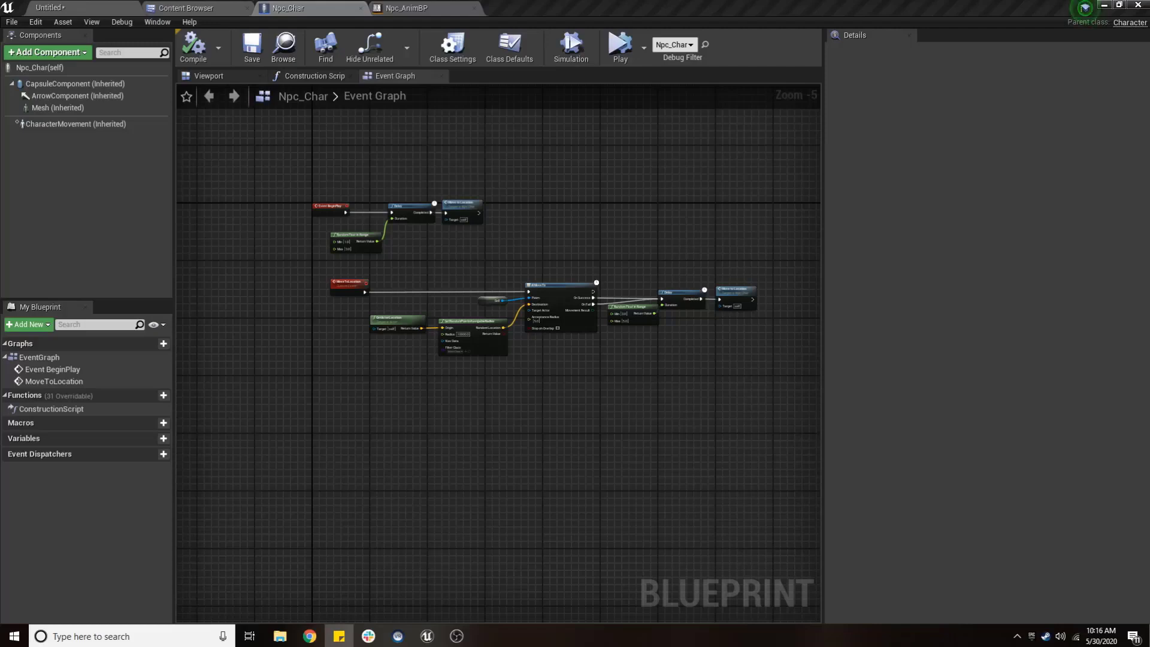
click(92, 109)
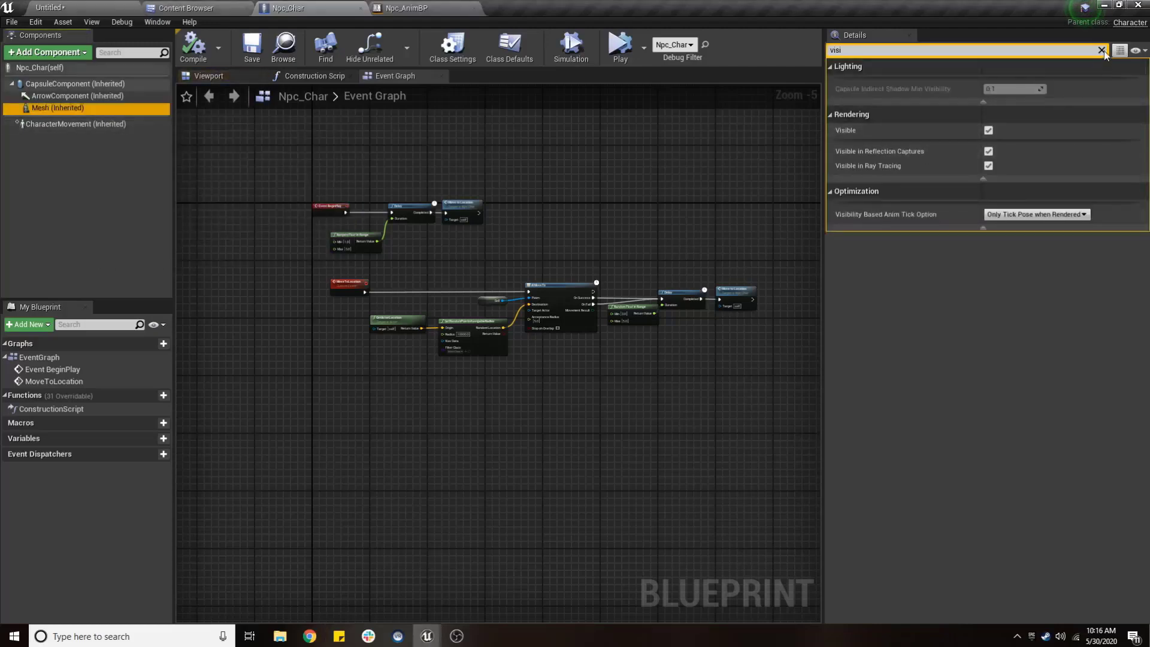
text(use)
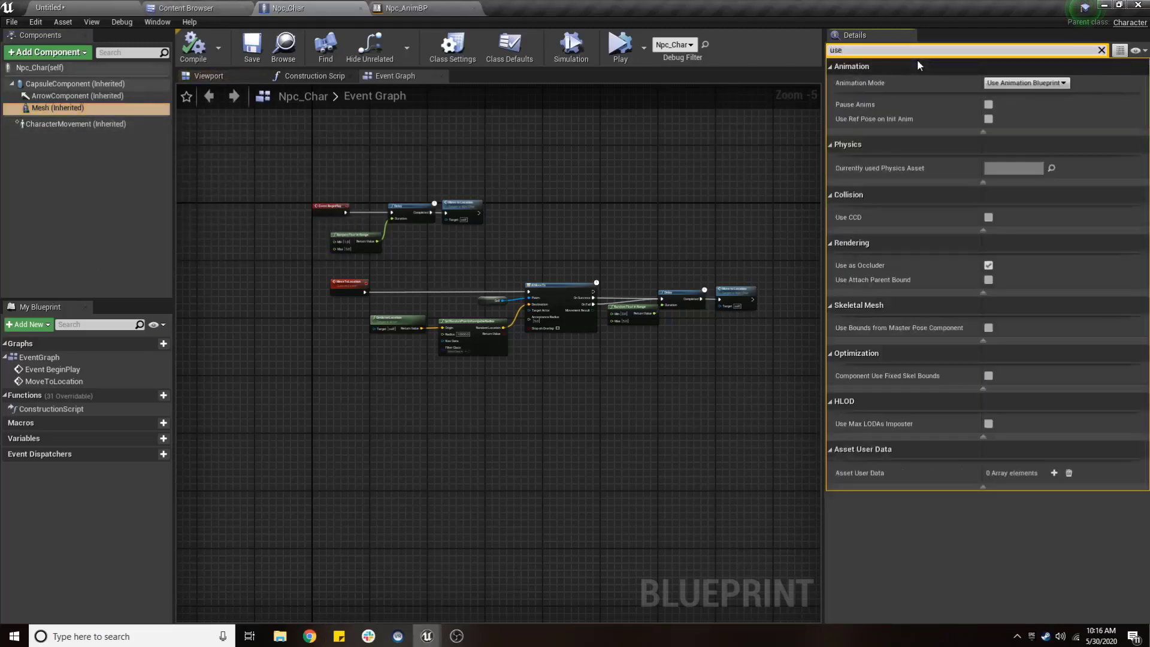
text(a)
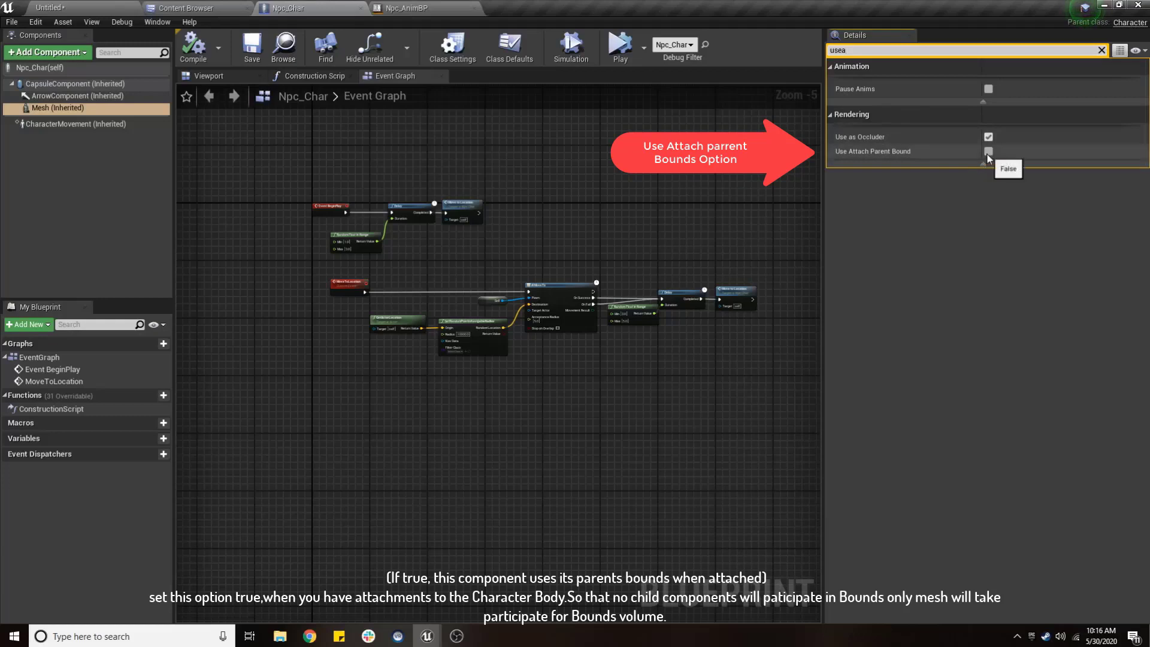
click(989, 151)
click(203, 58)
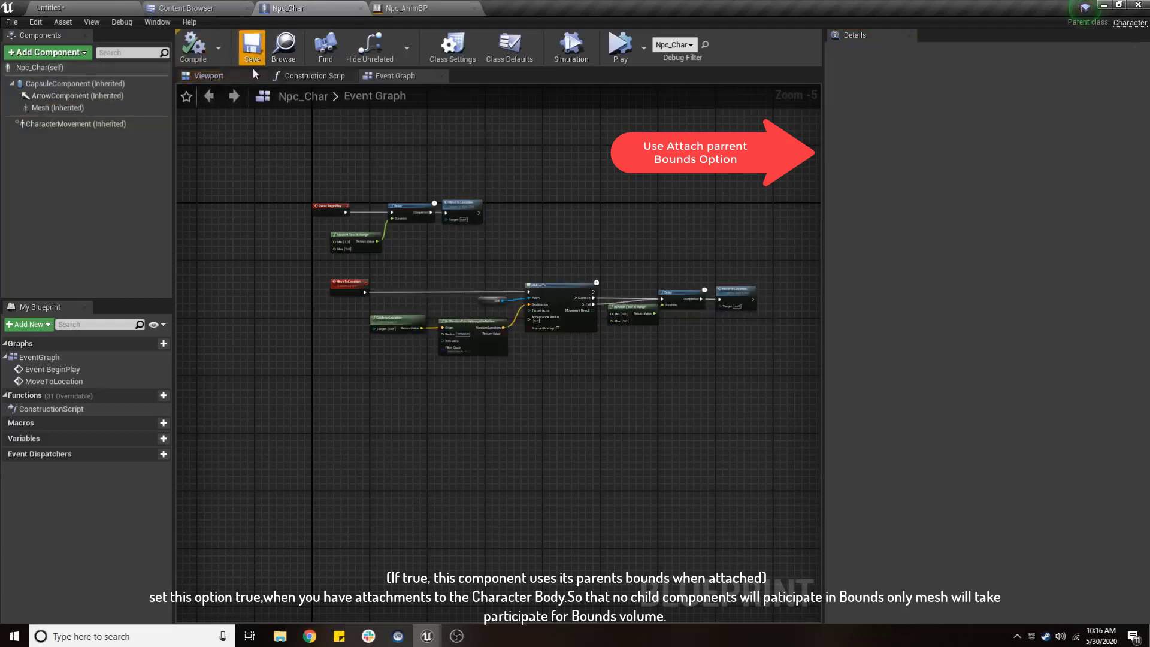
Demonstrate Use Attach Parent Bound on a temporary Static Mesh child, then delete it.
click(85, 109)
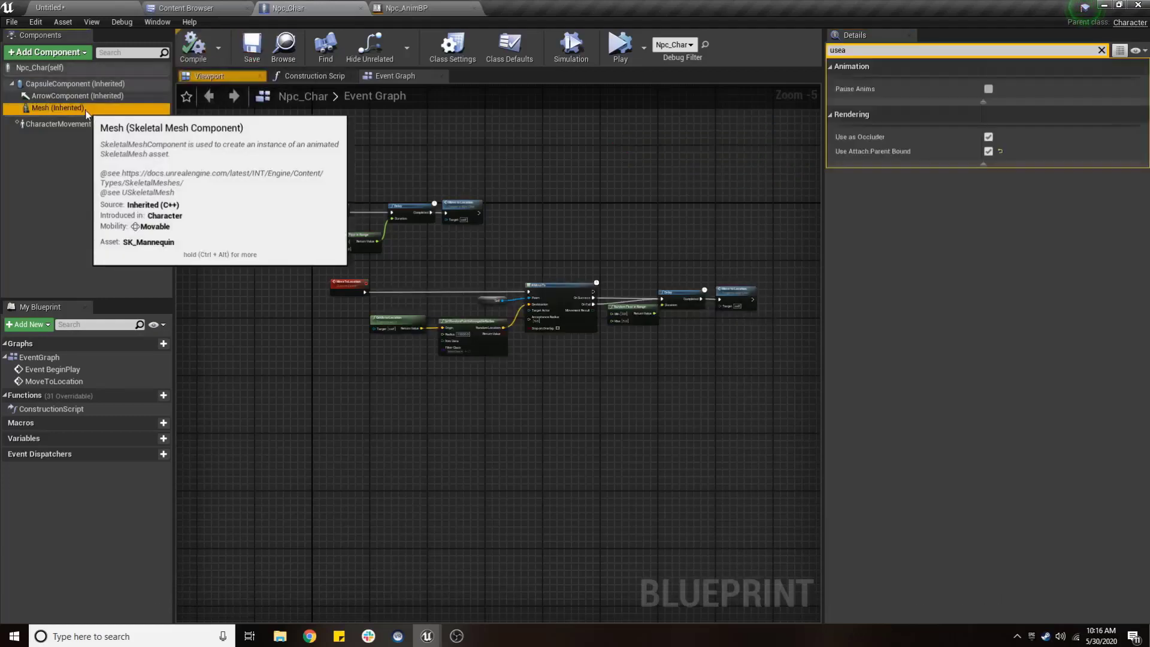
click(79, 55)
text(stat)
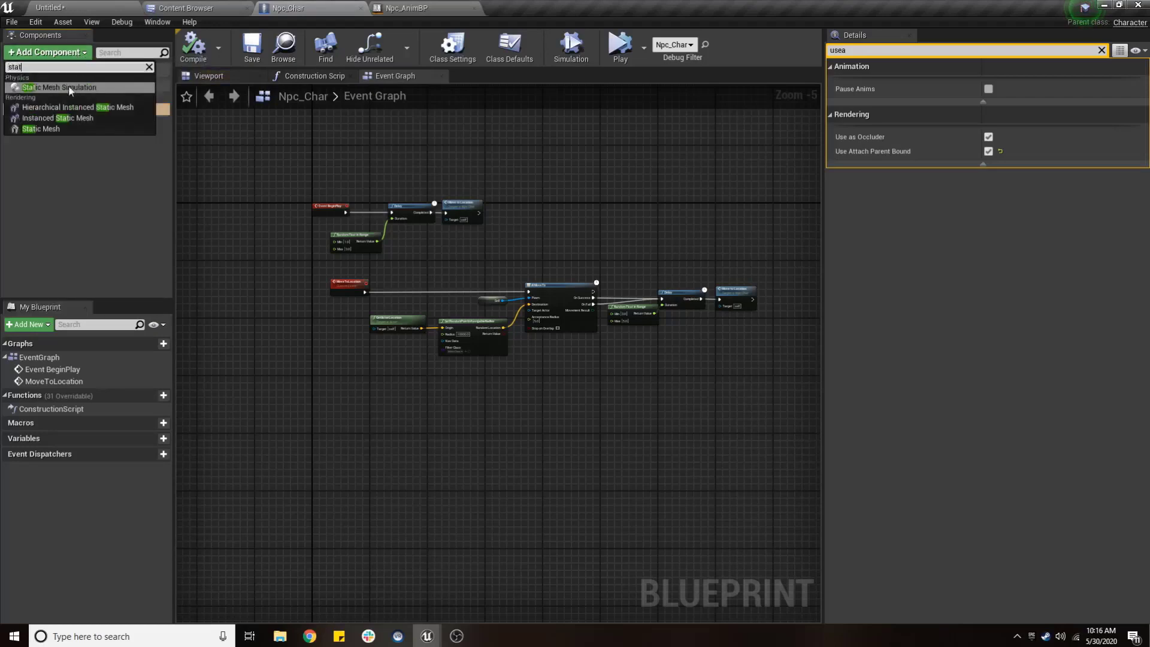
click(41, 128)
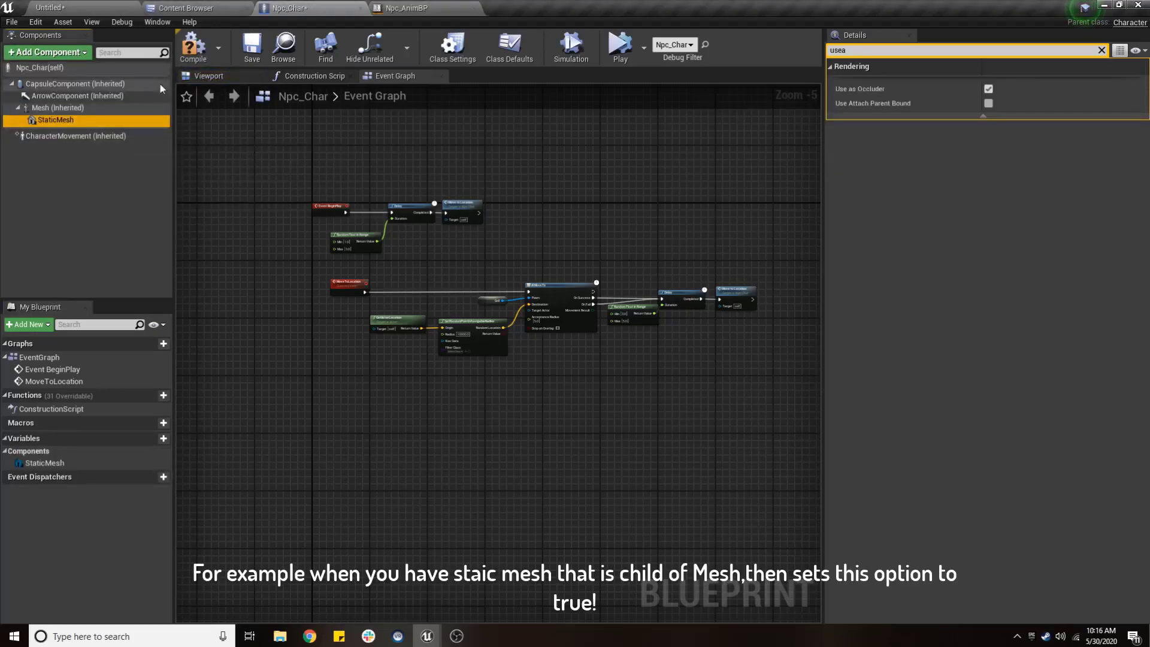
click(200, 57)
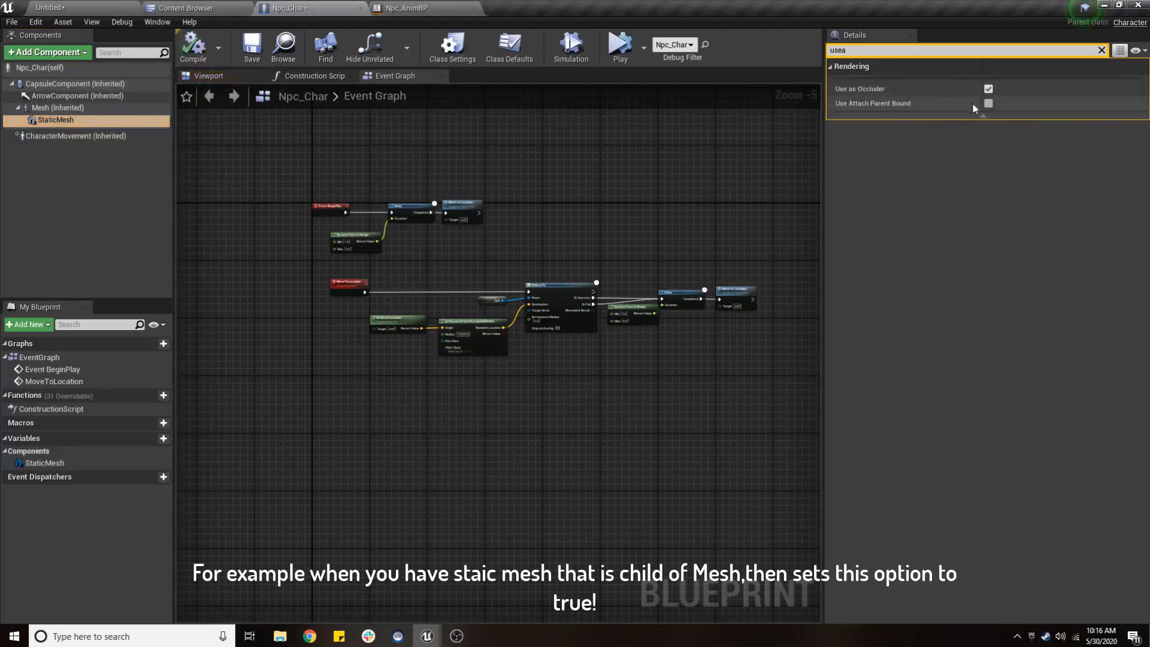
click(988, 105)
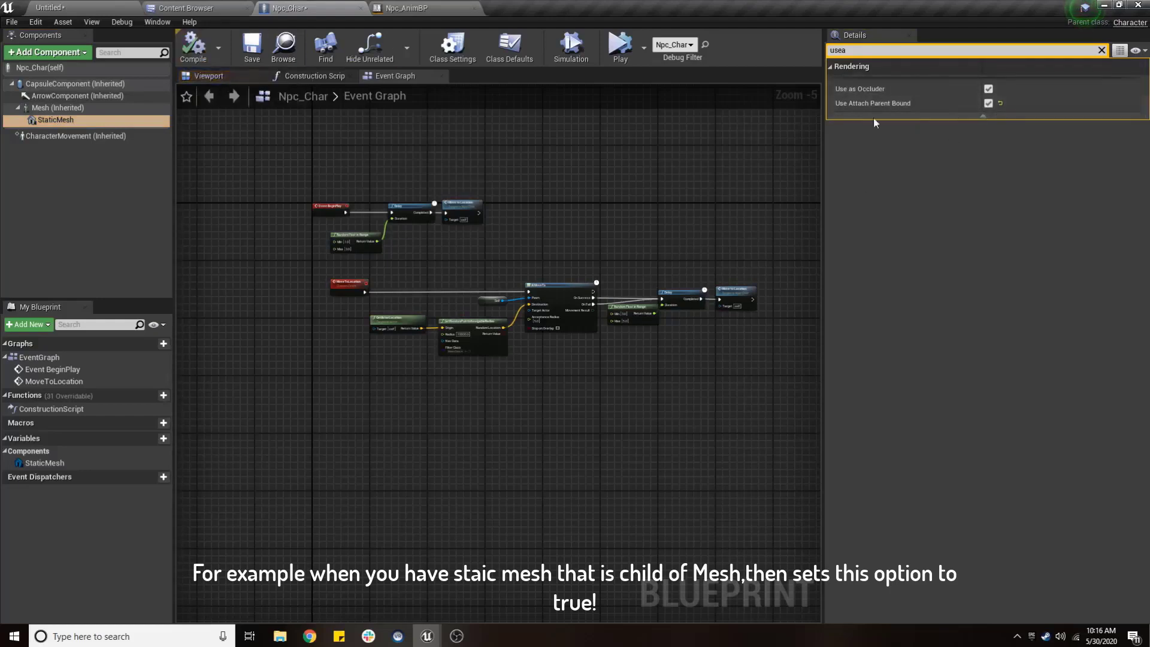
key(Delete)
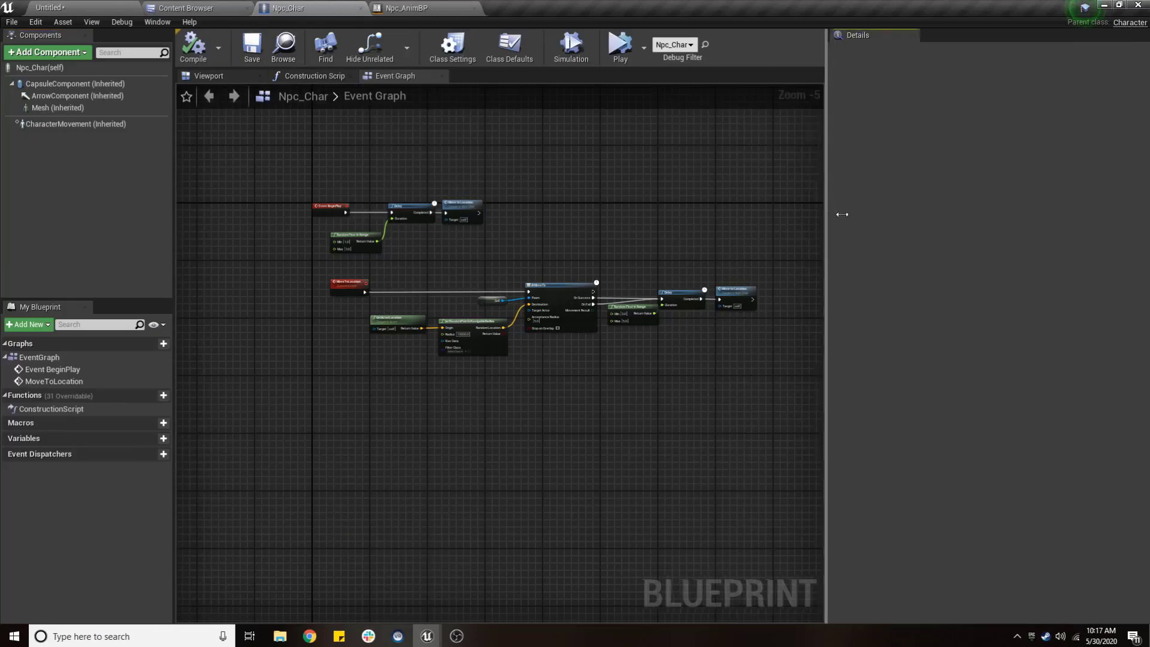
Reselect the Mesh component and search its details for 'component use'.
drag(825, 211, 892, 198)
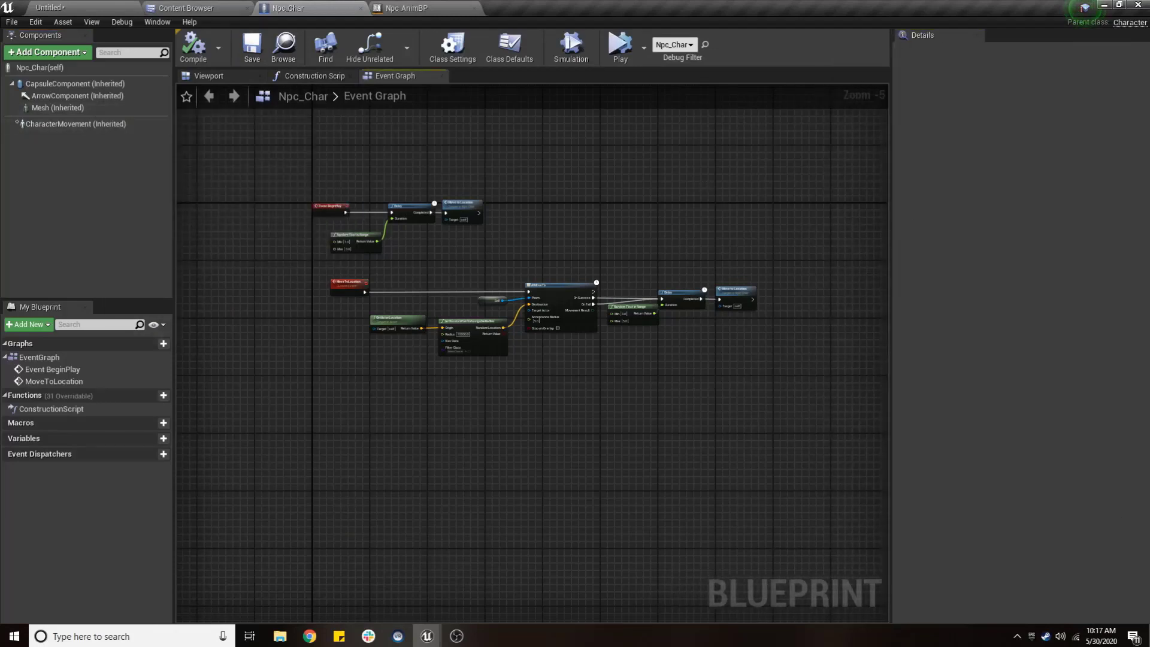
click(339, 636)
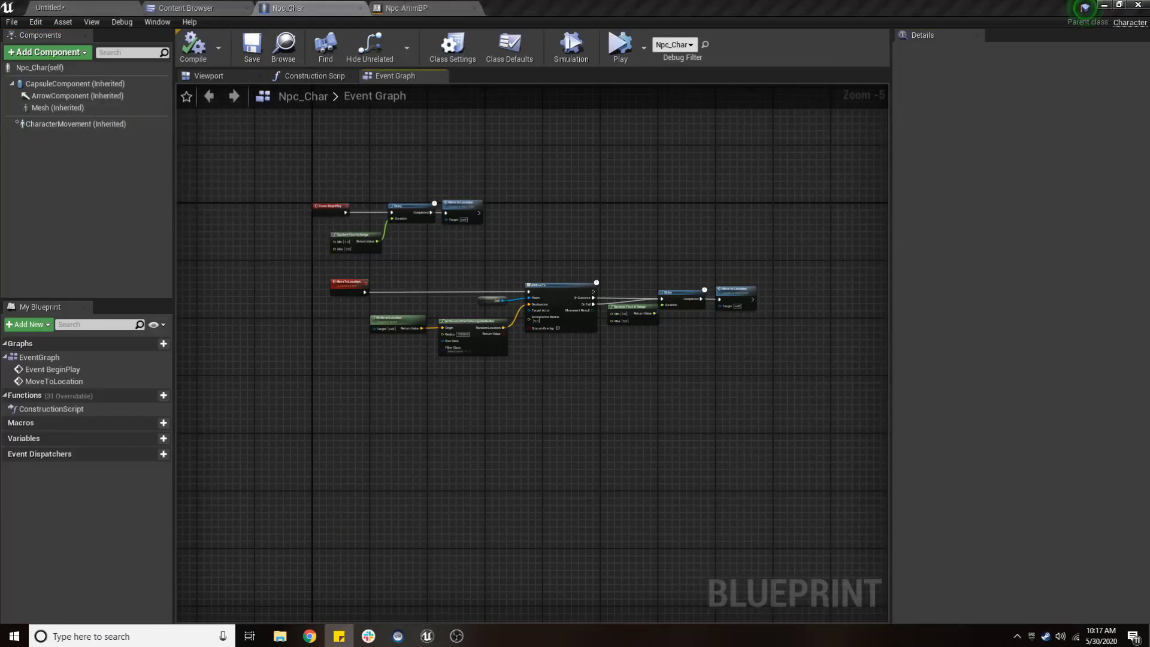
click(58, 110)
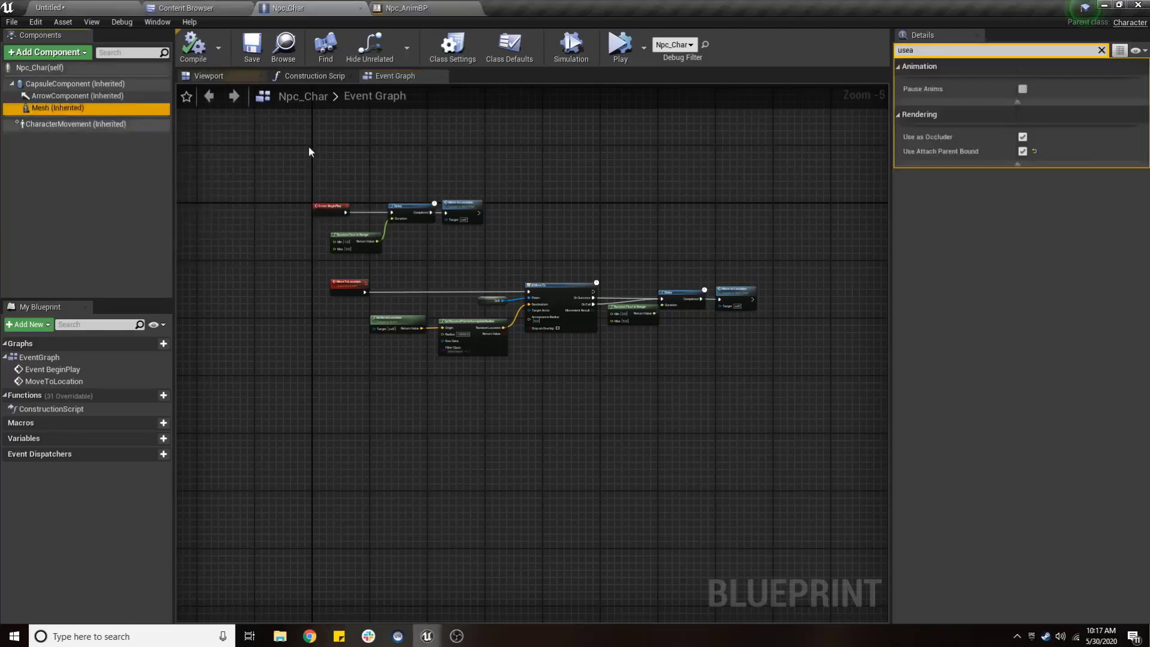
click(984, 49)
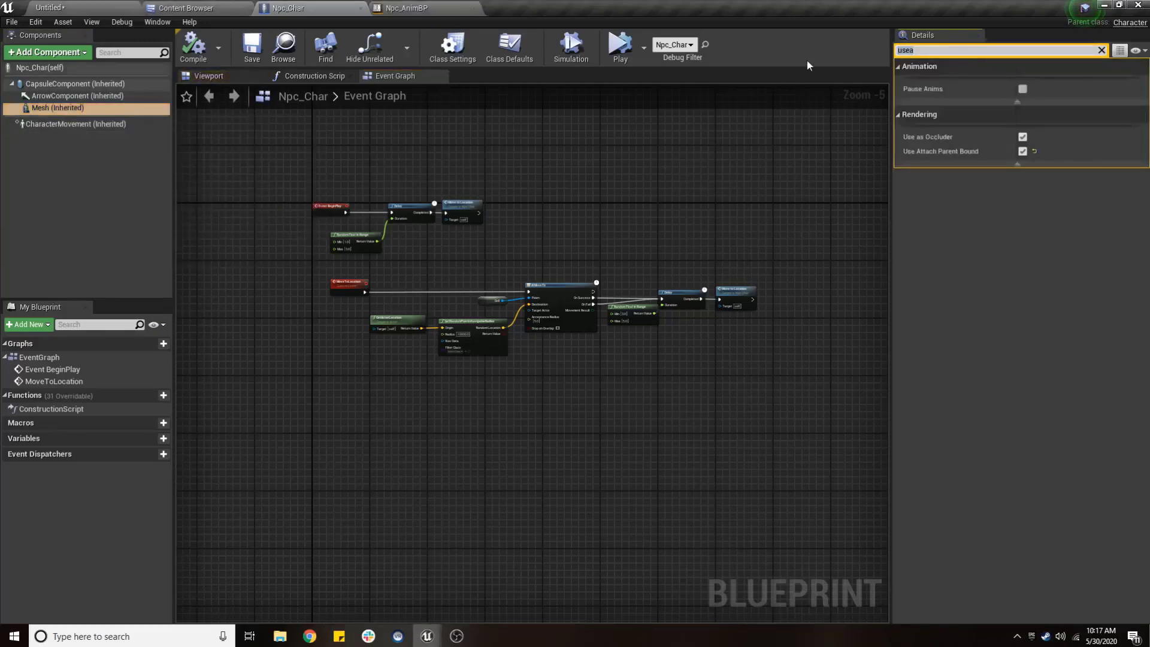
text(component use)
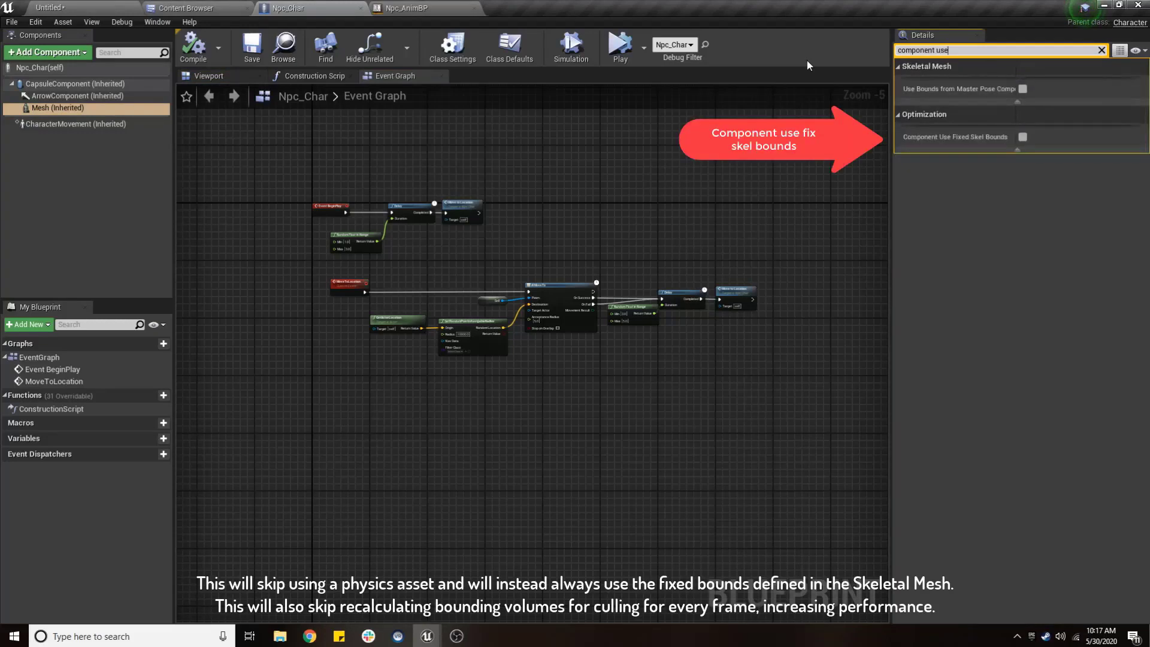
Turn on Component Use Fixed Skel Bounds for Npc_Char's Mesh, then compile and save the blueprint.
drag(892, 163, 835, 163)
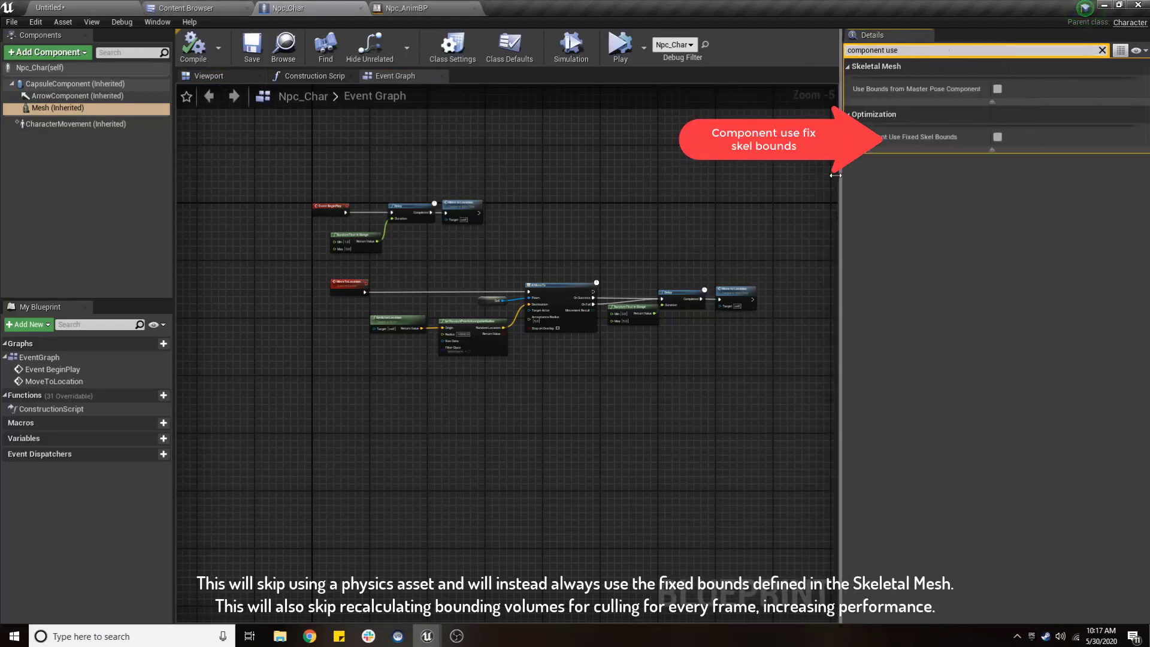
click(998, 138)
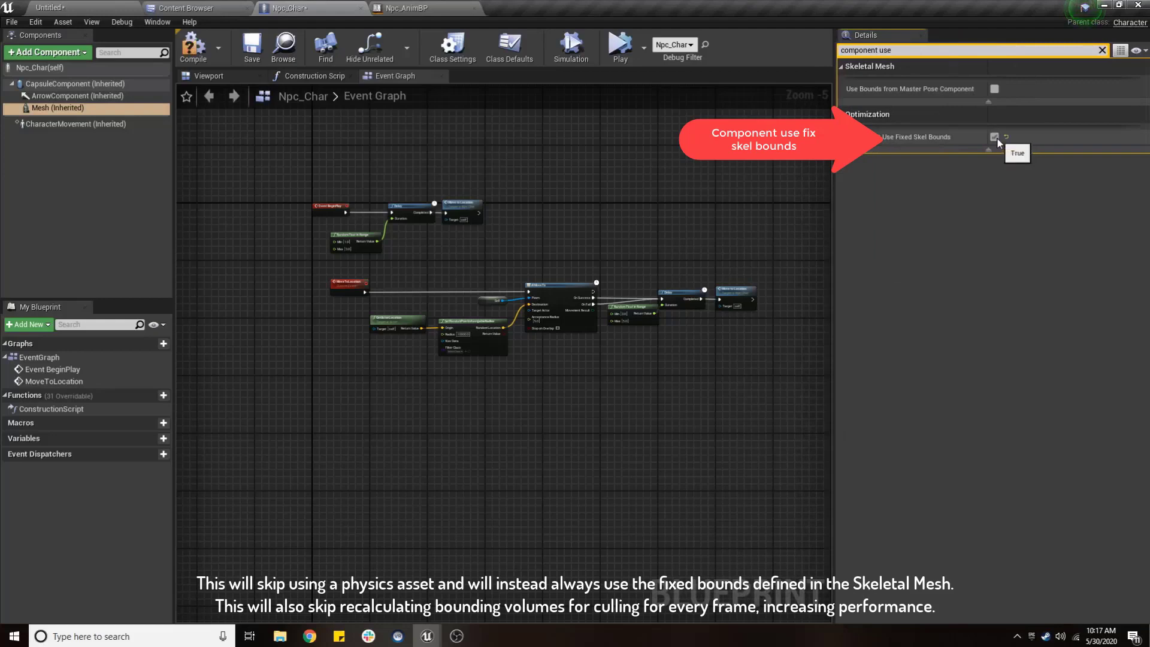
click(203, 53)
click(70, 114)
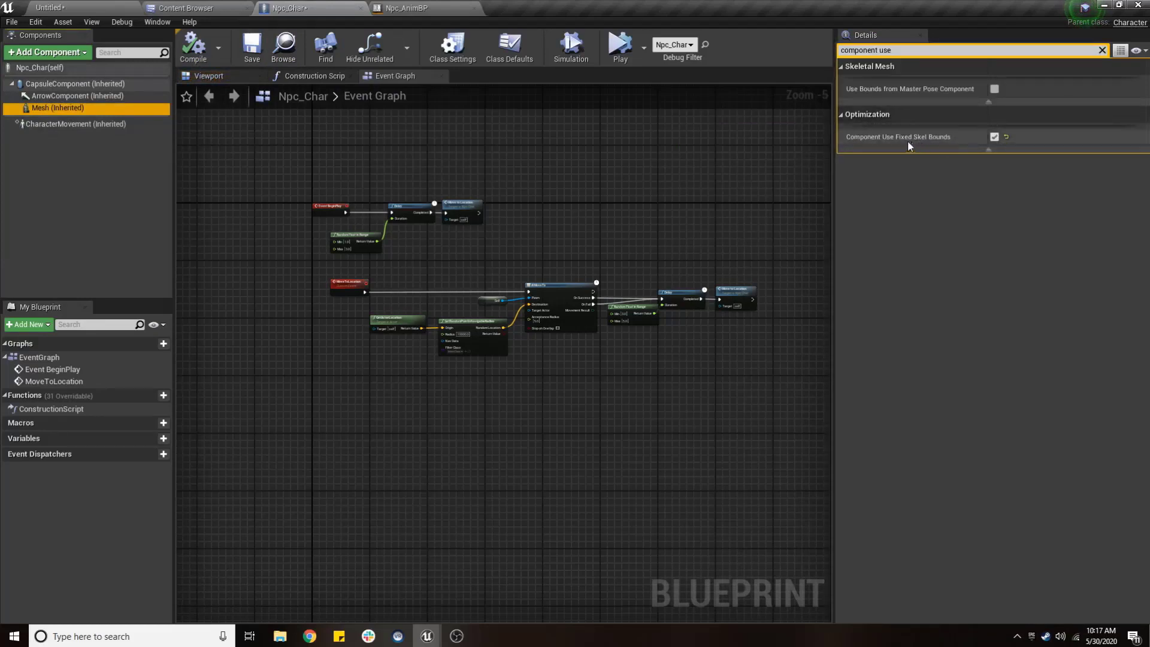
click(257, 60)
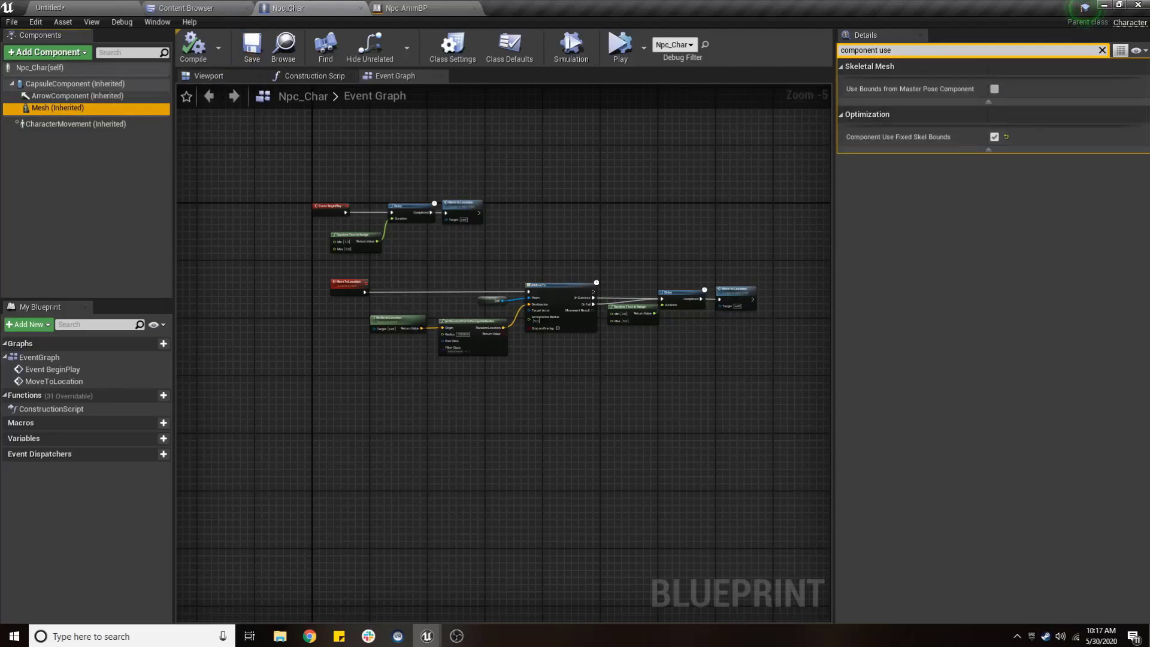
Switch over to the Npc_AnimBP editor.
key(alt+Tab)
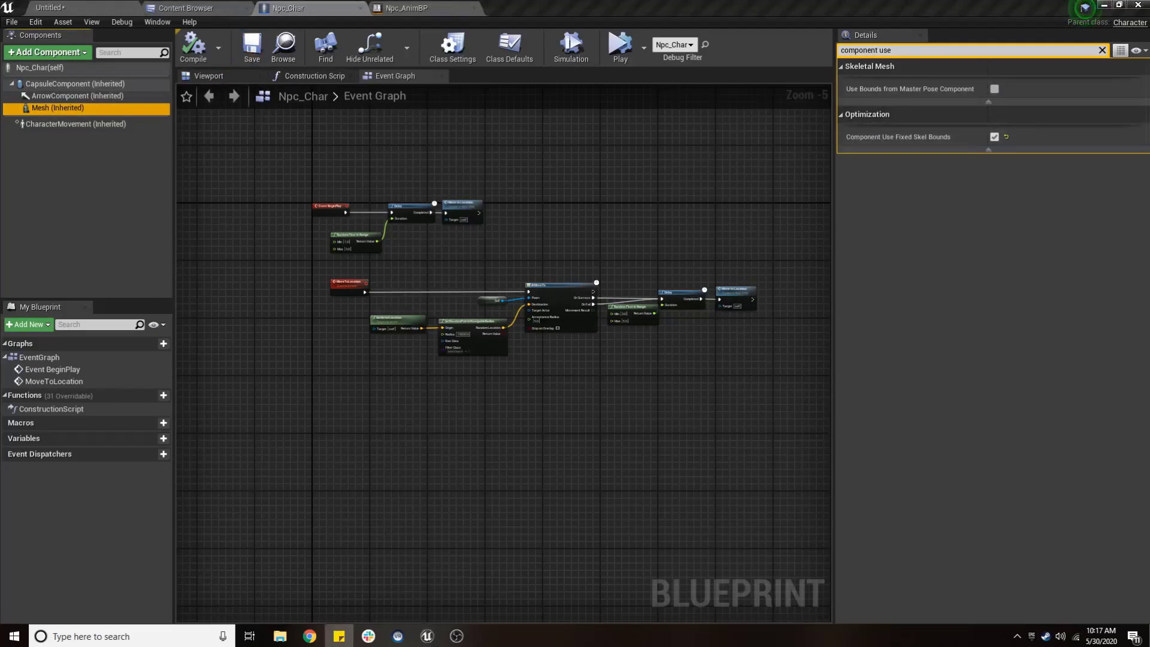
click(245, 65)
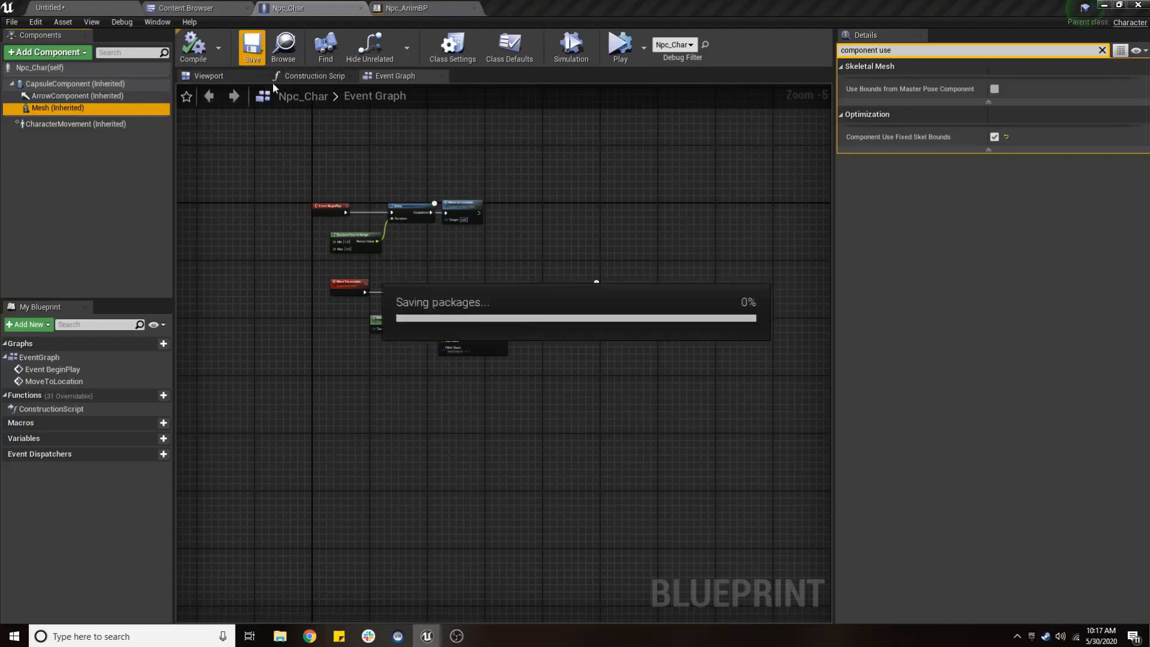
click(414, 7)
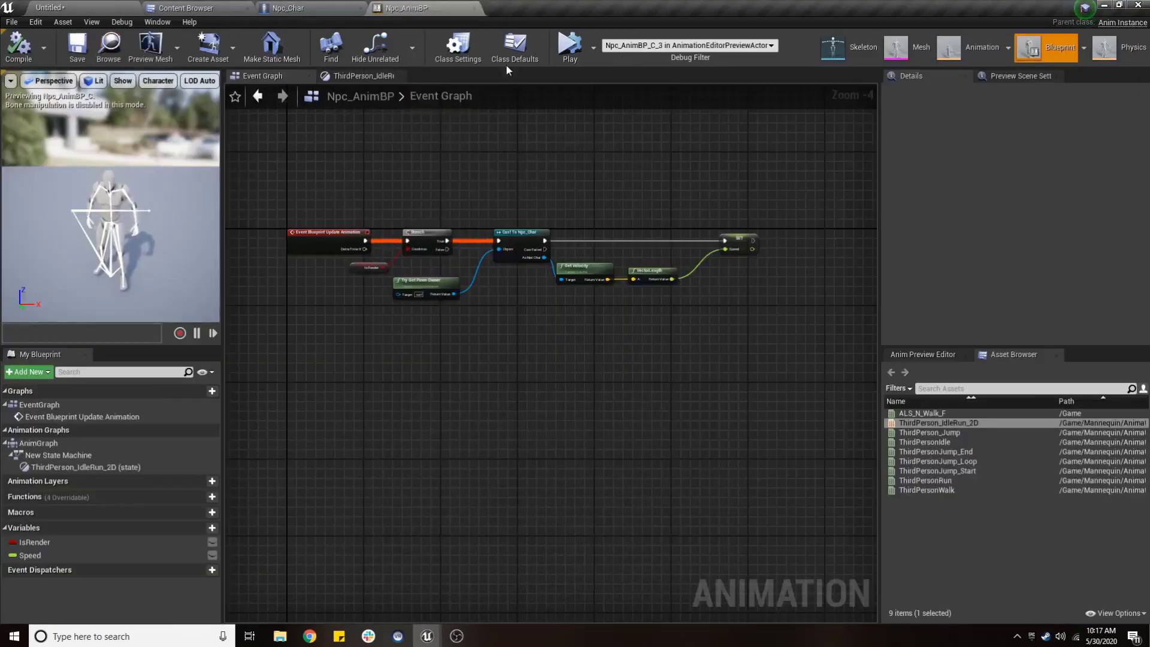
Show Npc_AnimBP's class settings, widening and then narrowing the details panel.
click(514, 48)
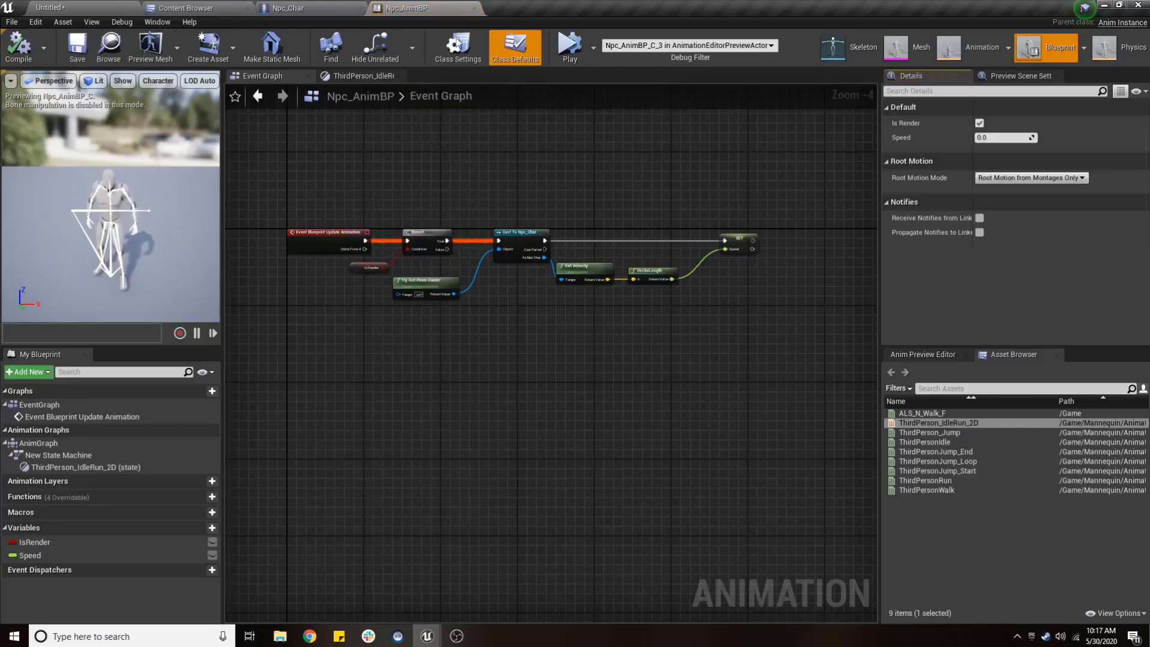
click(457, 45)
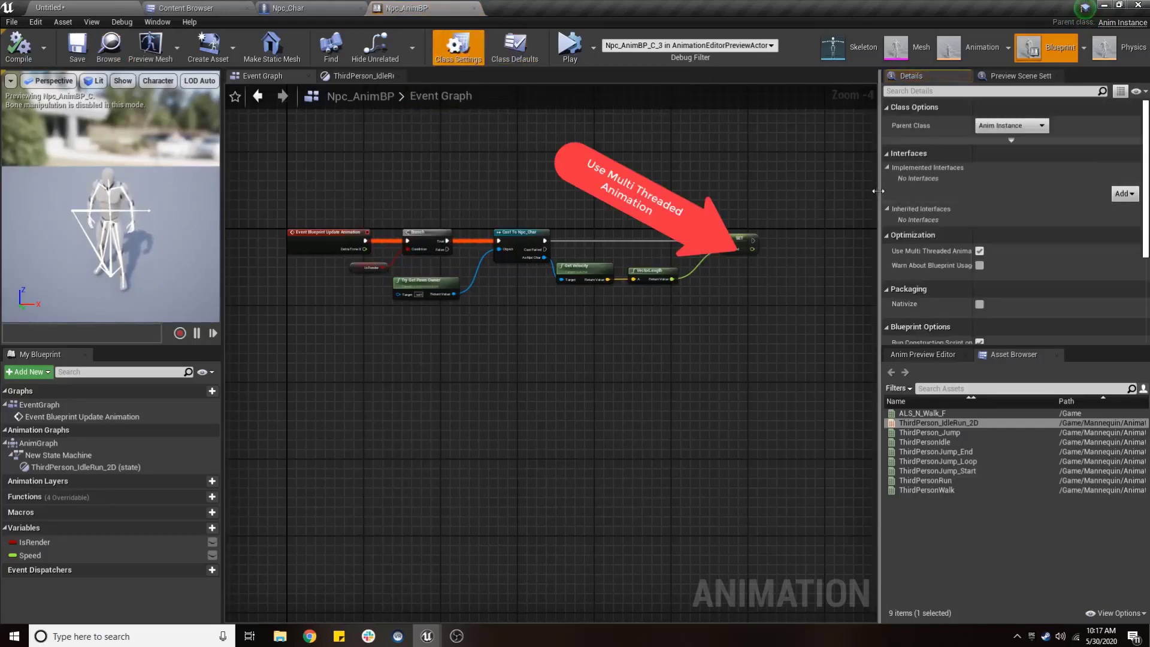
drag(879, 191, 737, 192)
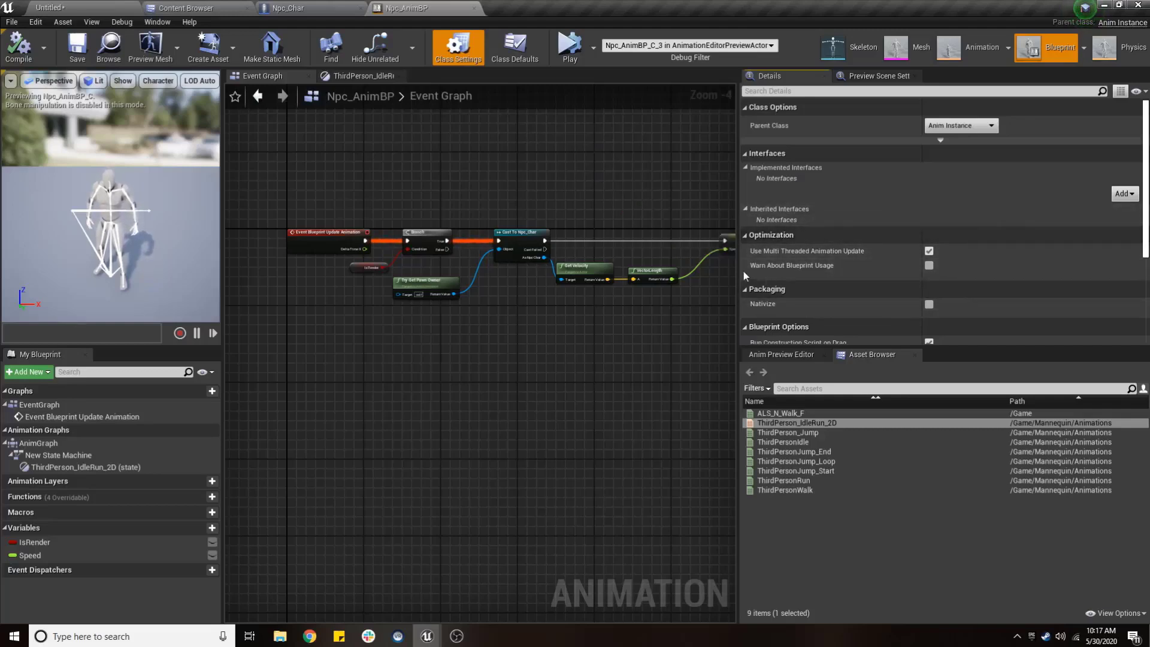
drag(741, 278, 871, 289)
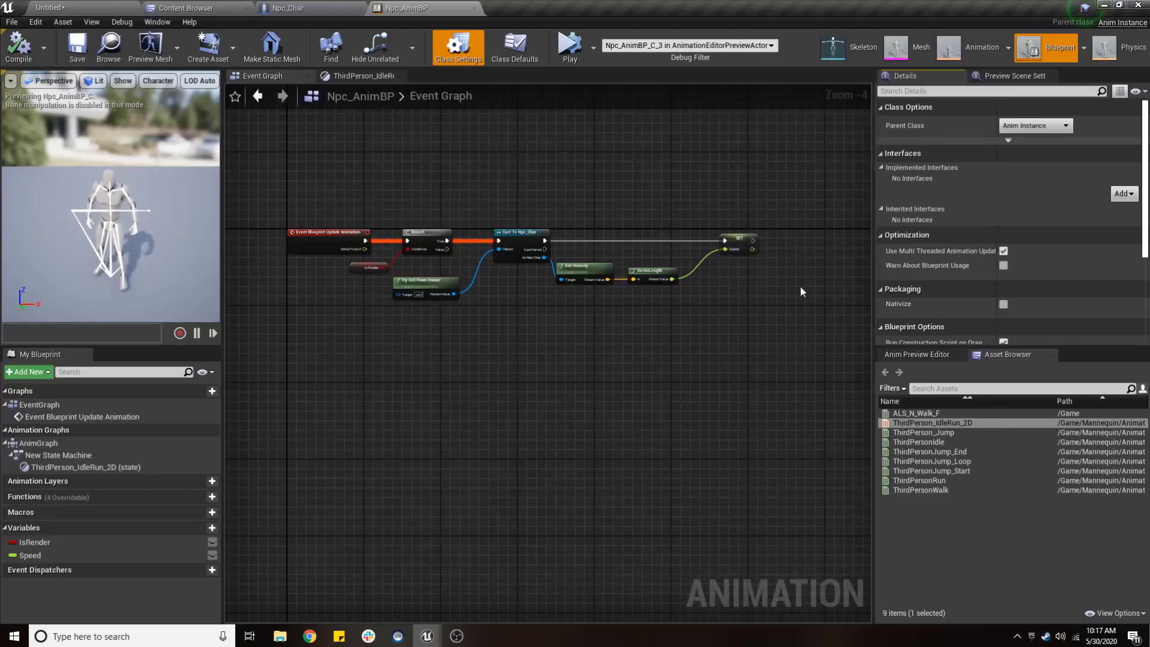
Glance at Npc_Char, then back in Npc_AnimBP enable Warn About Blueprint Usage.
click(207, 7)
click(288, 8)
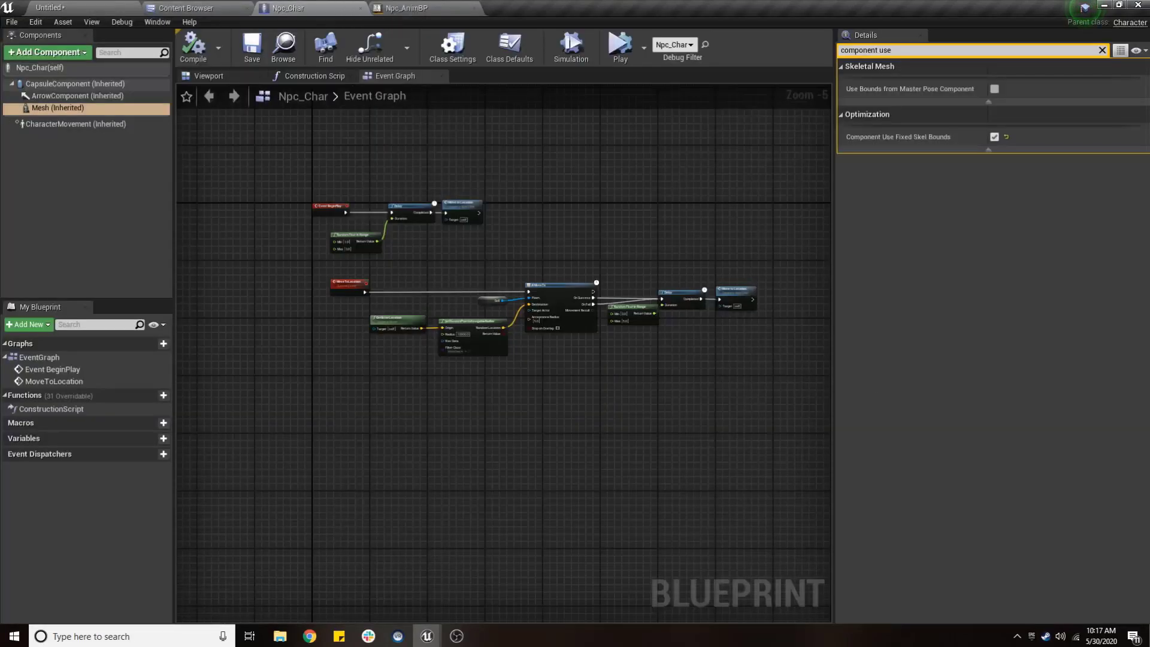
click(339, 636)
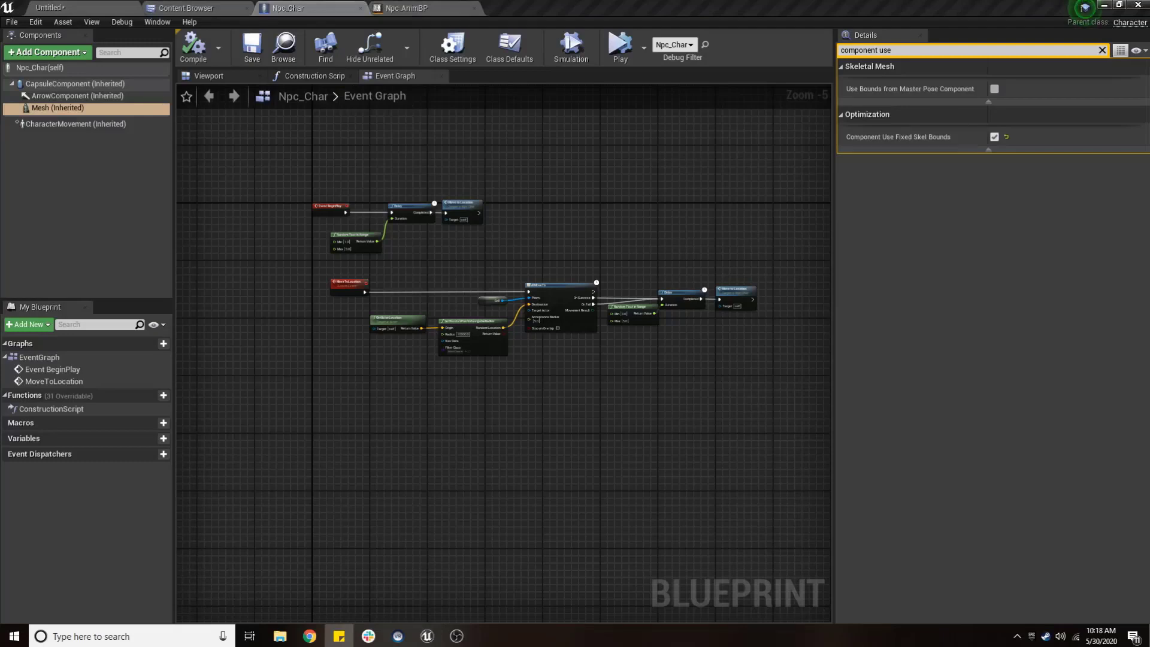
click(420, 7)
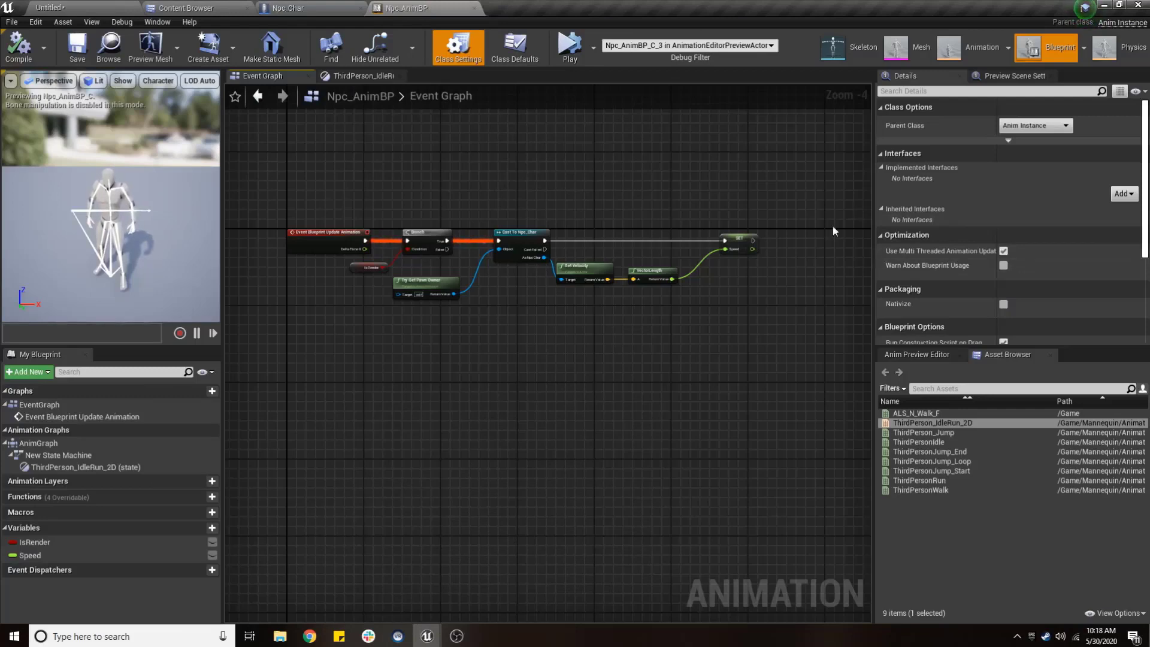
click(1003, 266)
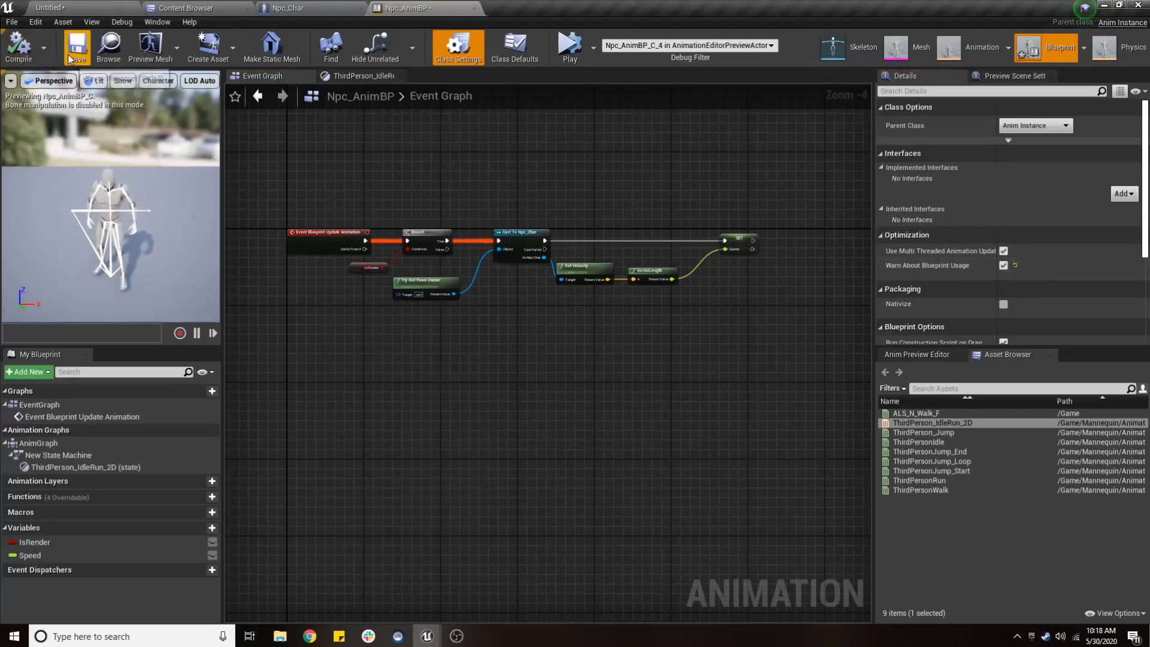
Navigate into the ThirdPerson_IdleRun_2D state graph via the breadcrumb.
click(350, 80)
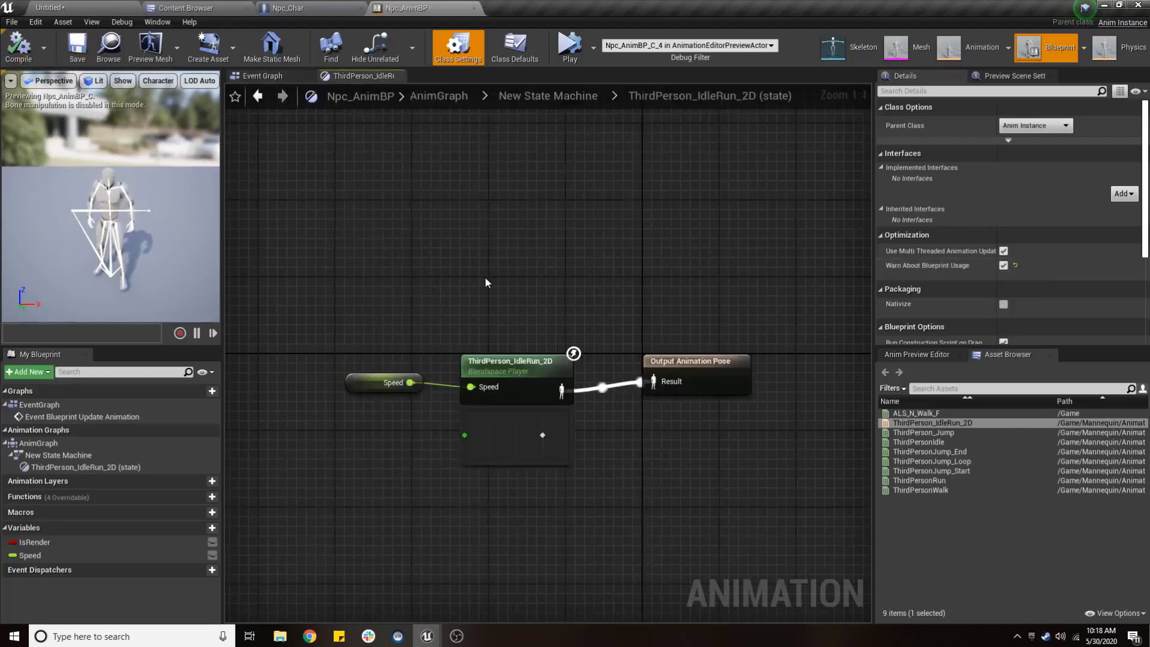
key(alt+Left)
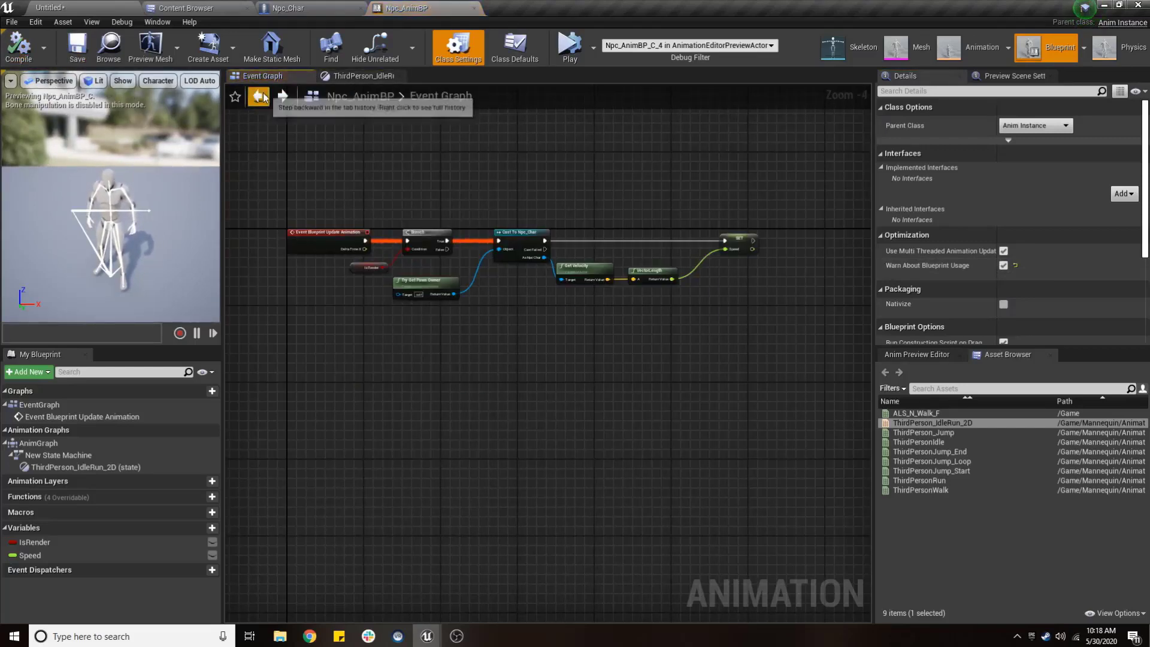
click(261, 96)
Add a new State below ThirdPerson_IdleRun_2D with a transition into it.
click(569, 97)
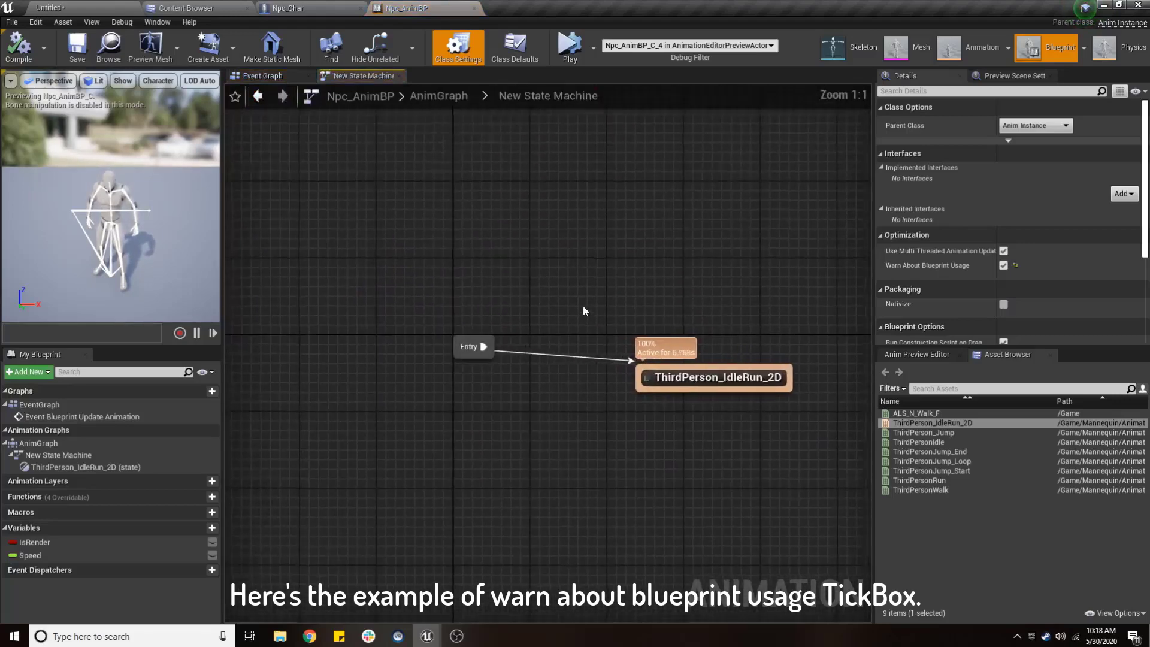
right_drag(585, 311, 476, 182)
click(623, 239)
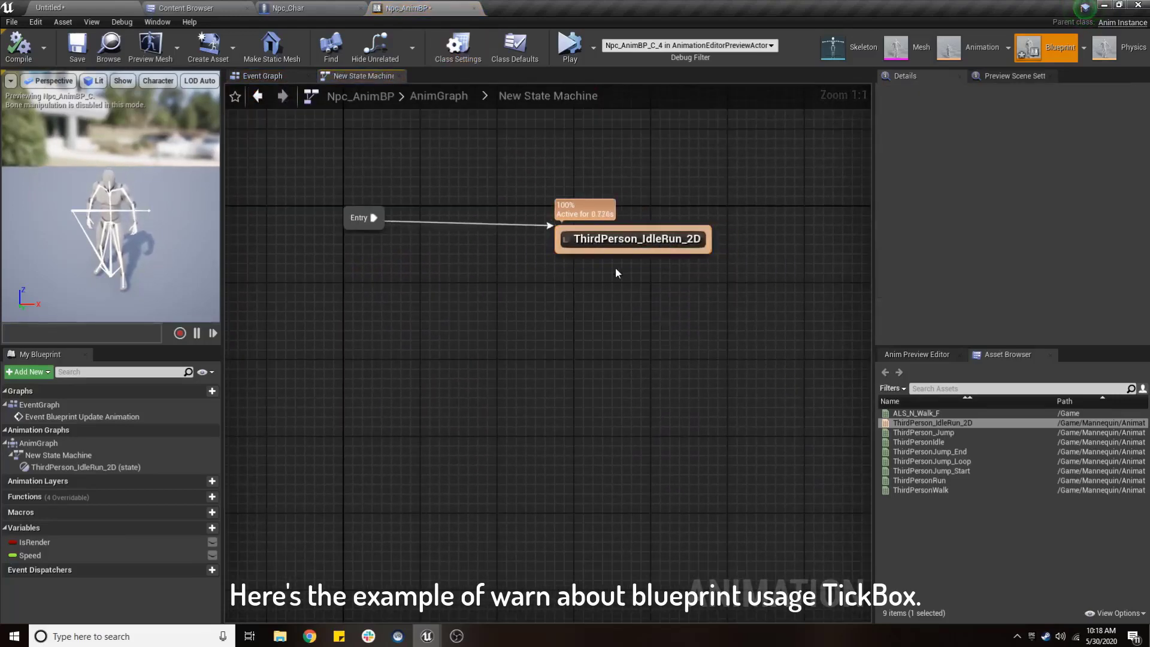
right_click(601, 311)
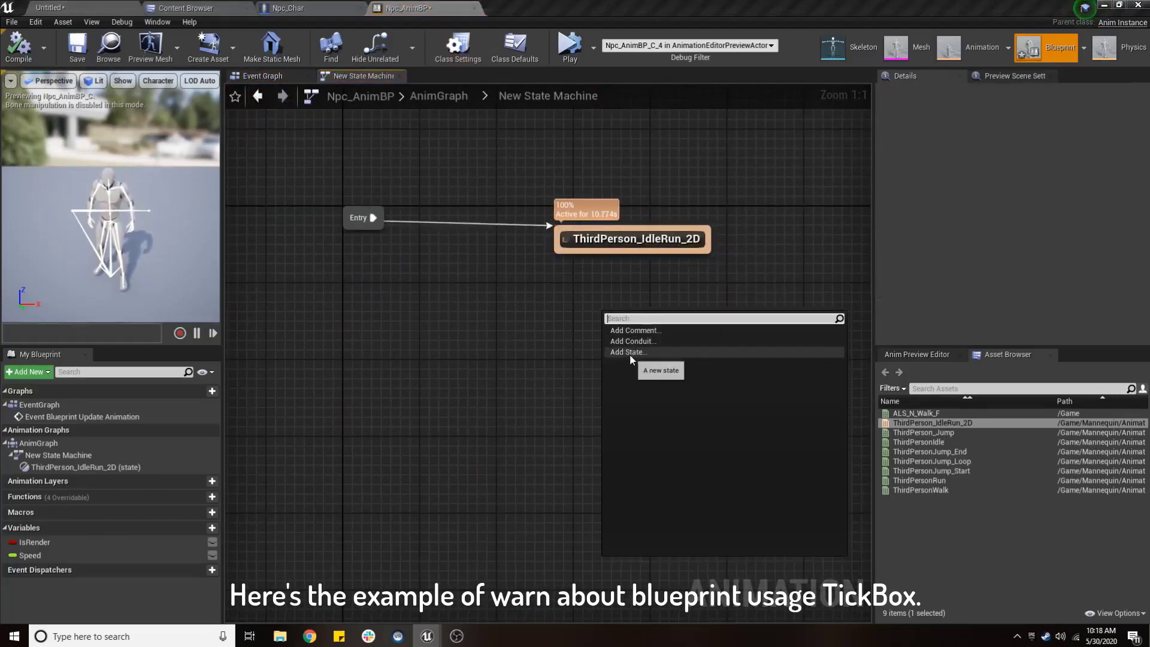
click(630, 353)
drag(626, 324, 599, 381)
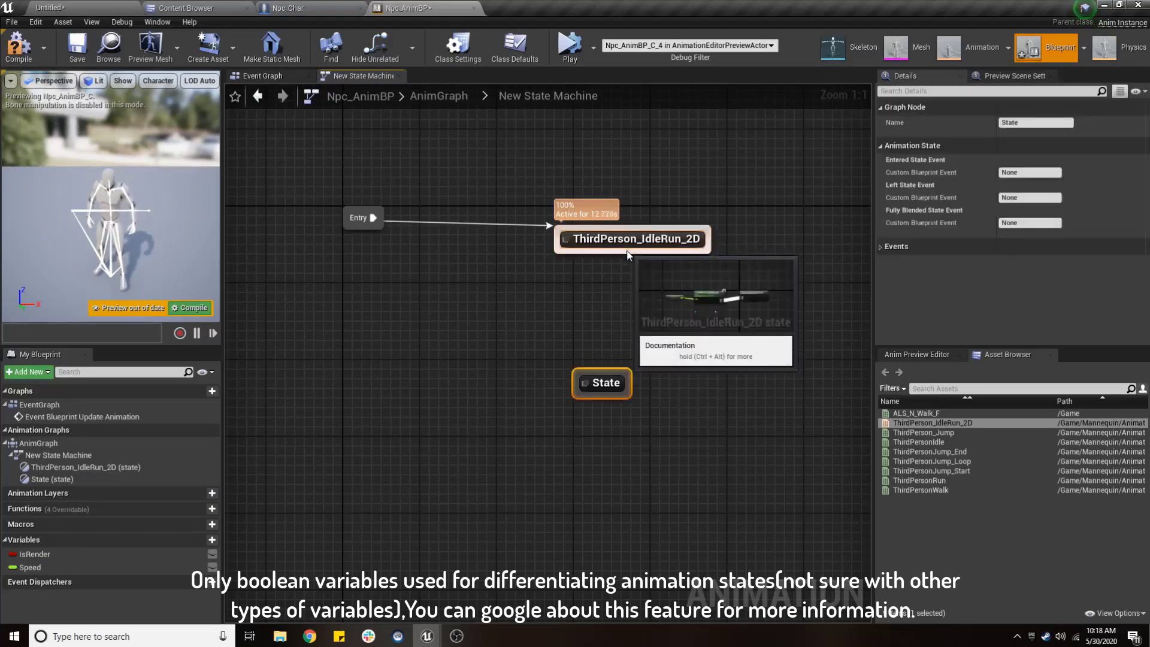
drag(628, 255, 604, 377)
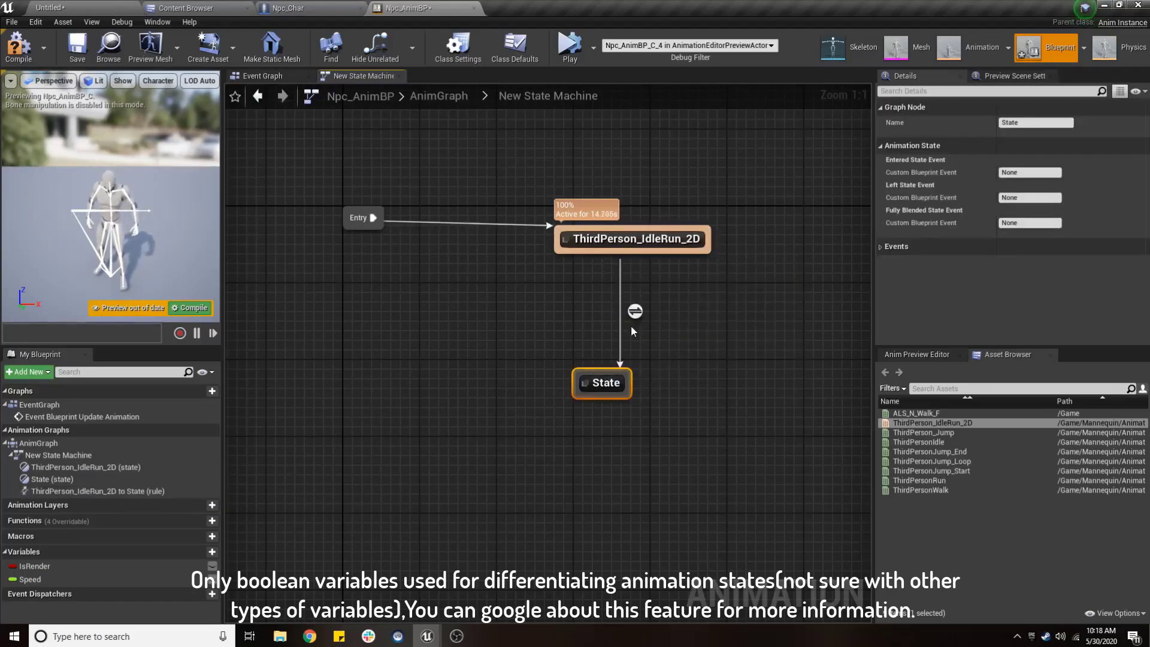
Set the transition rule to Speed > 11.0 feeding Can Enter Transition.
double_click(635, 311)
drag(30, 579, 259, 411)
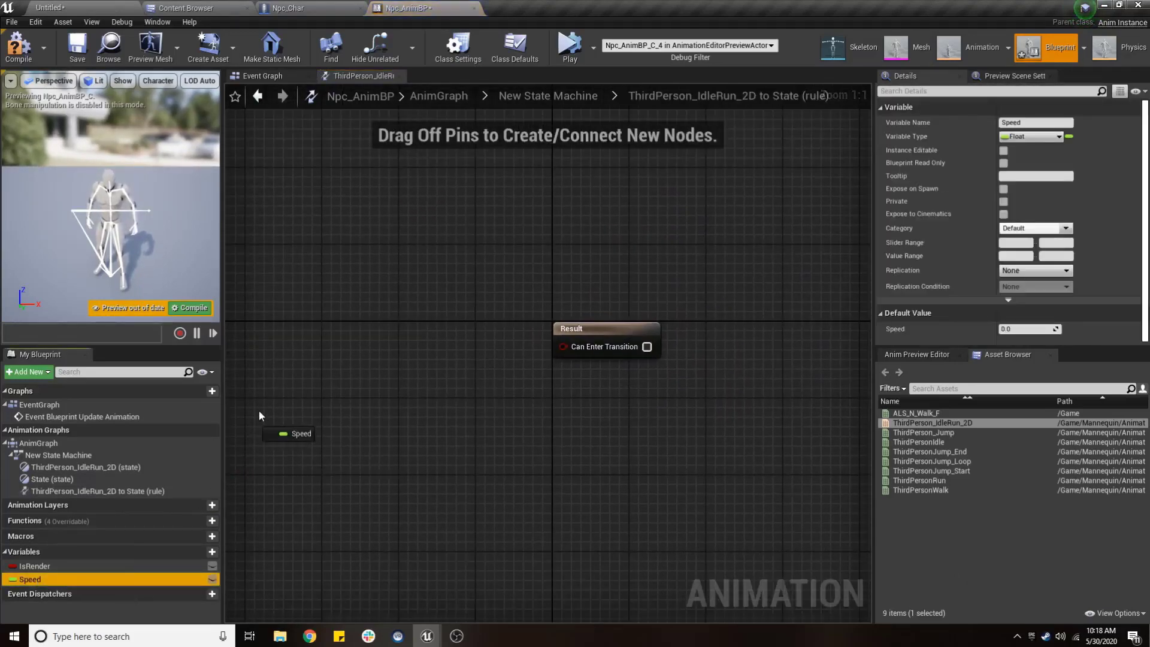
click(307, 422)
drag(330, 418, 406, 398)
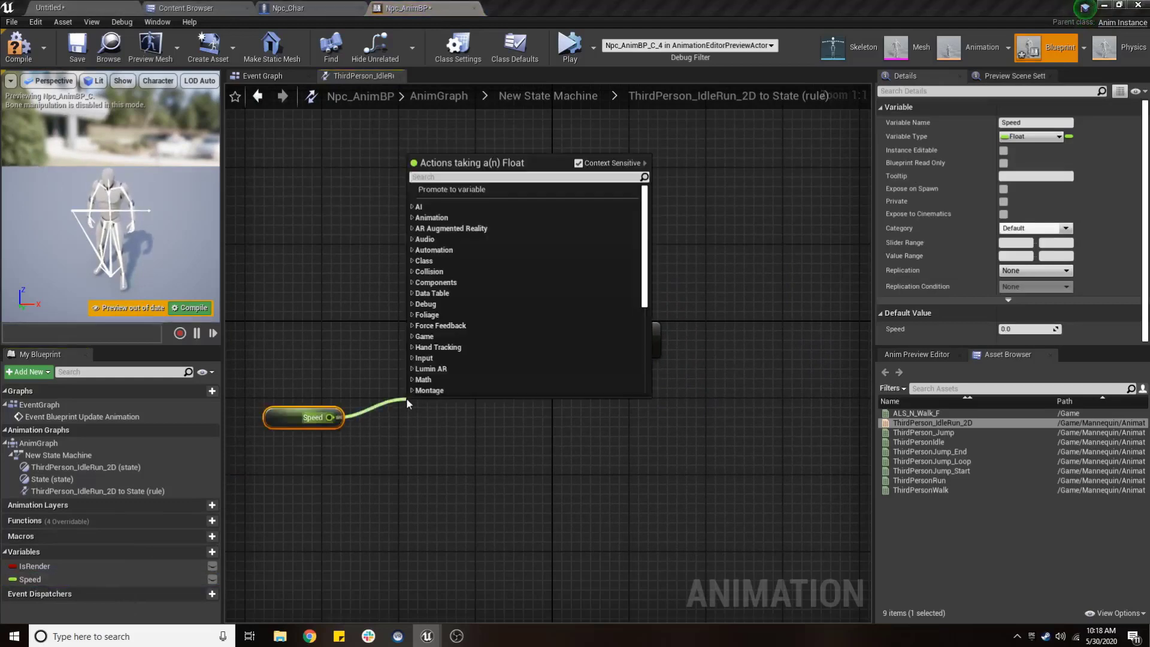
text(>)
click(486, 217)
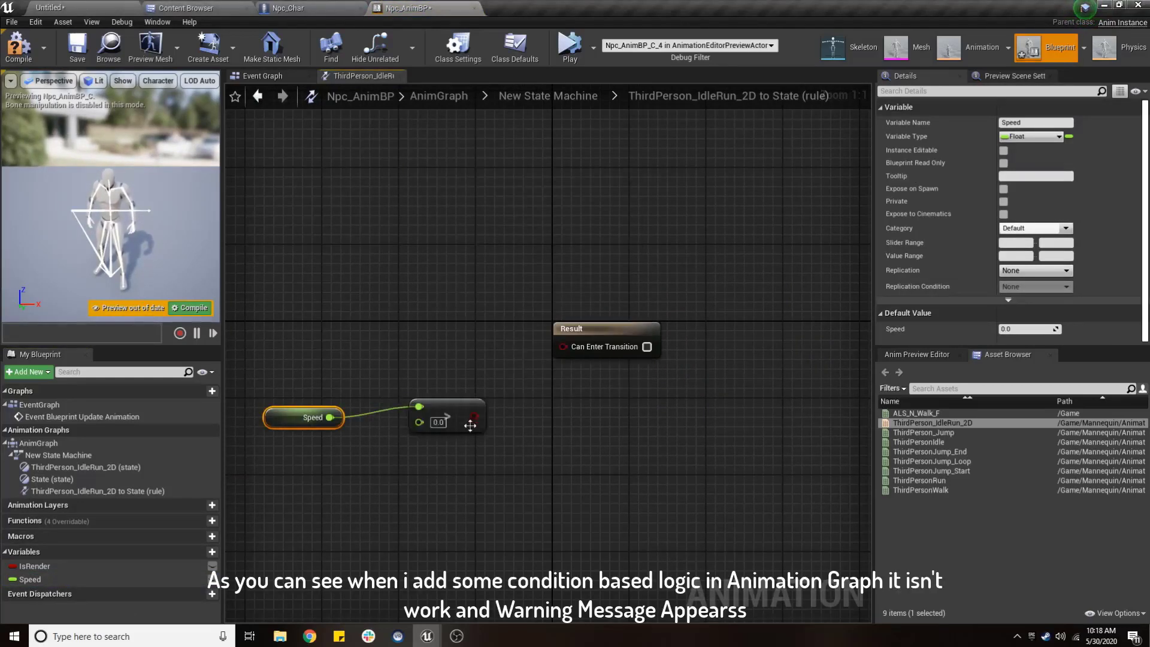
click(470, 423)
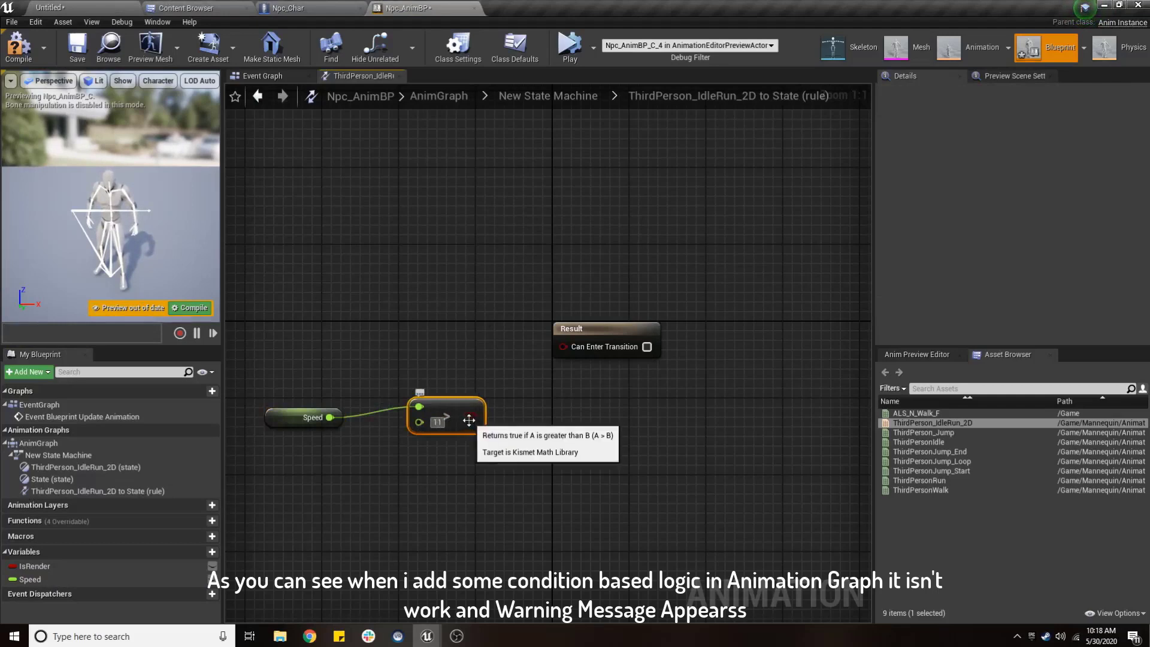
drag(478, 416, 563, 346)
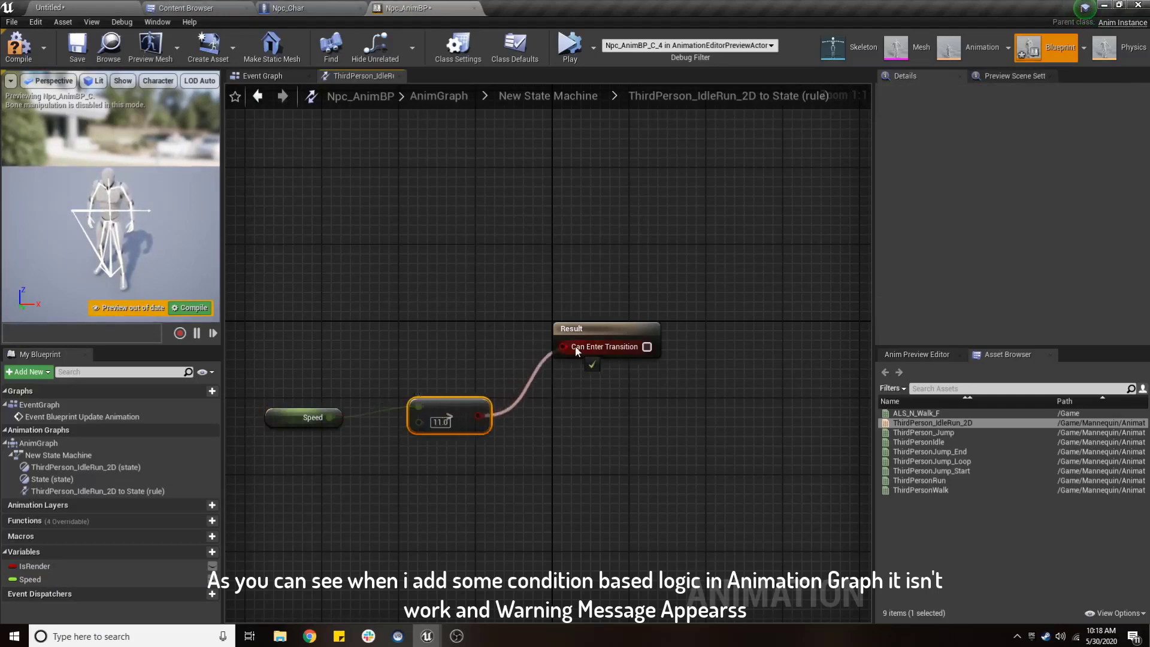
Compile and save Npc_AnimBP, toggling Warn About Blueprint Usage off and back on with recompiles.
click(14, 67)
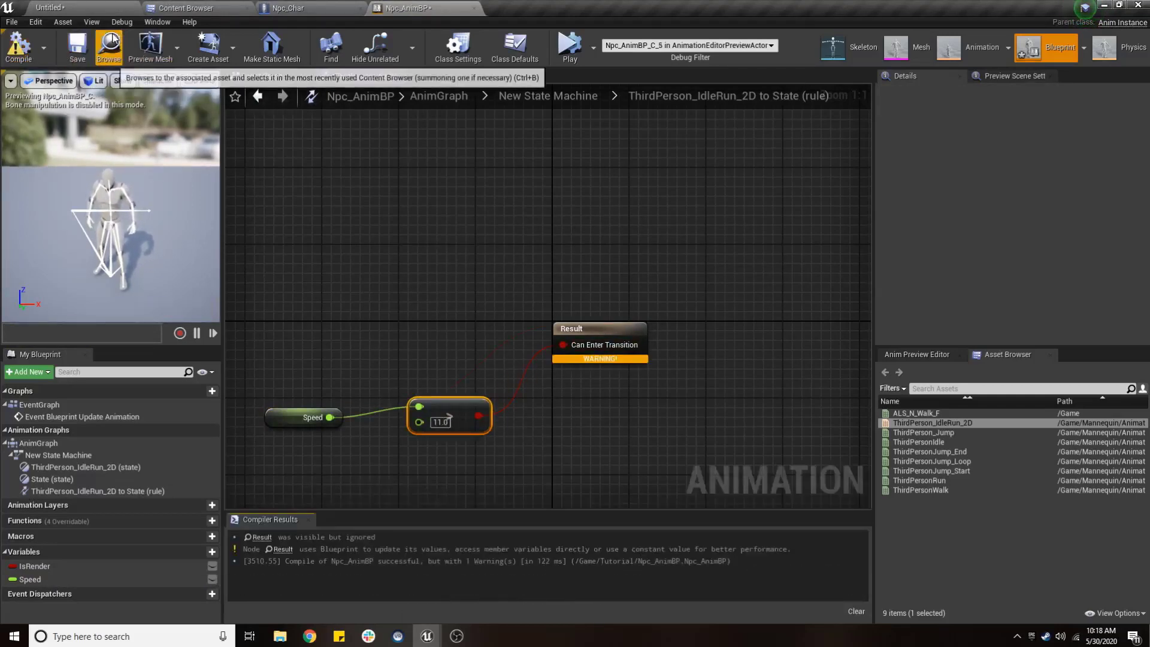
click(77, 45)
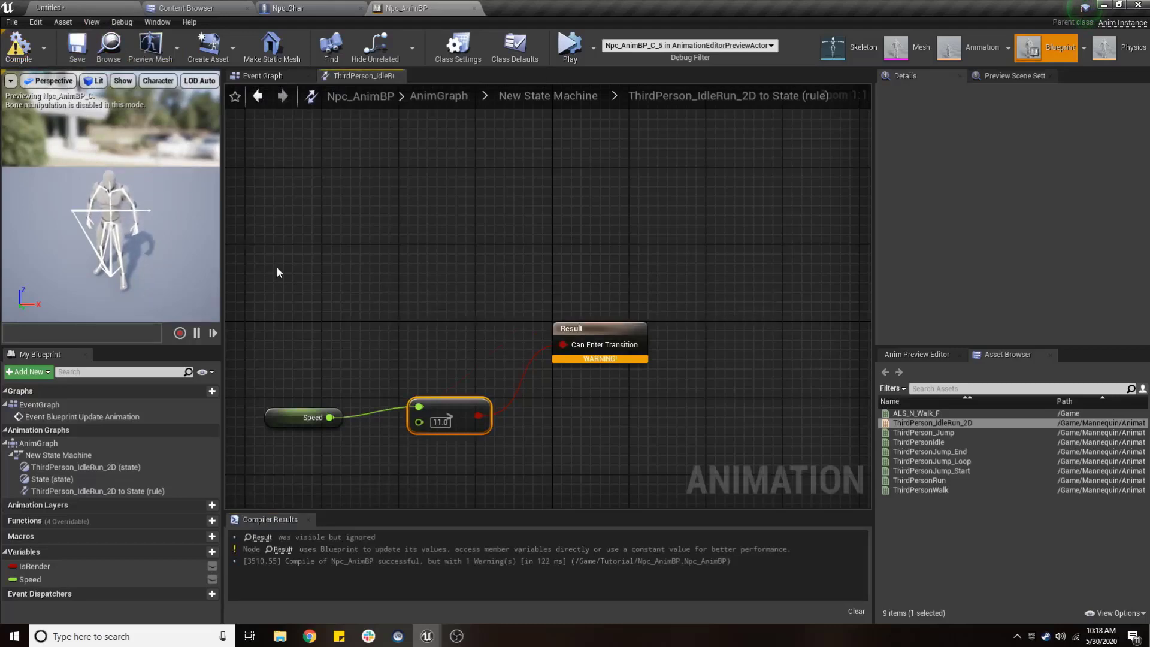
click(38, 55)
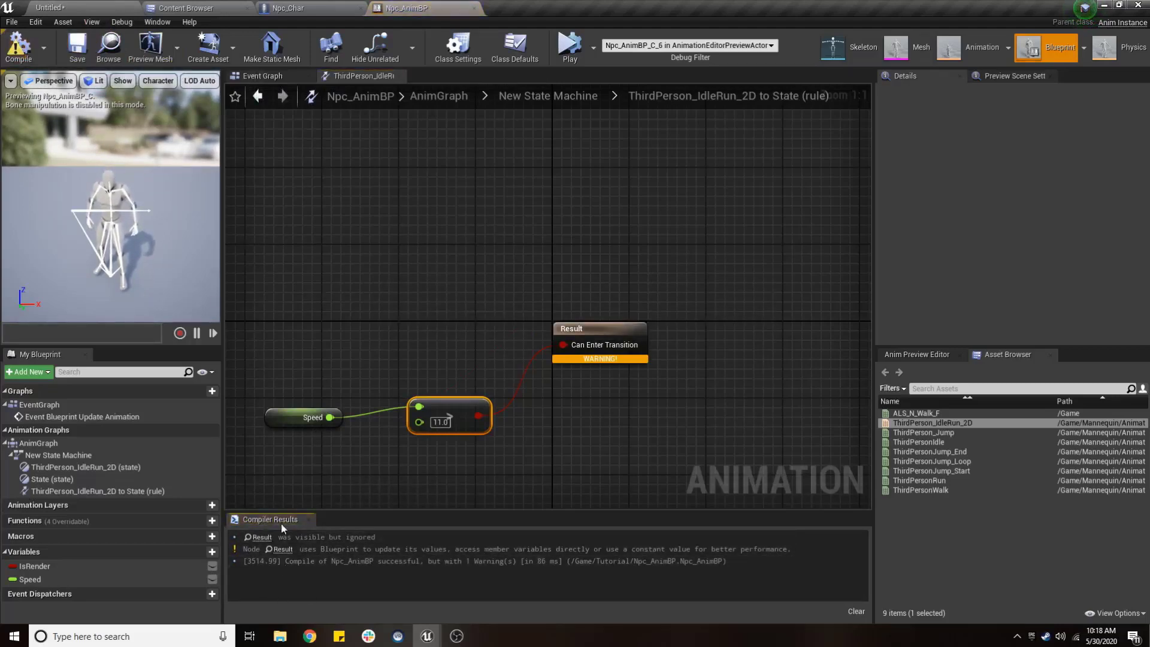
click(458, 48)
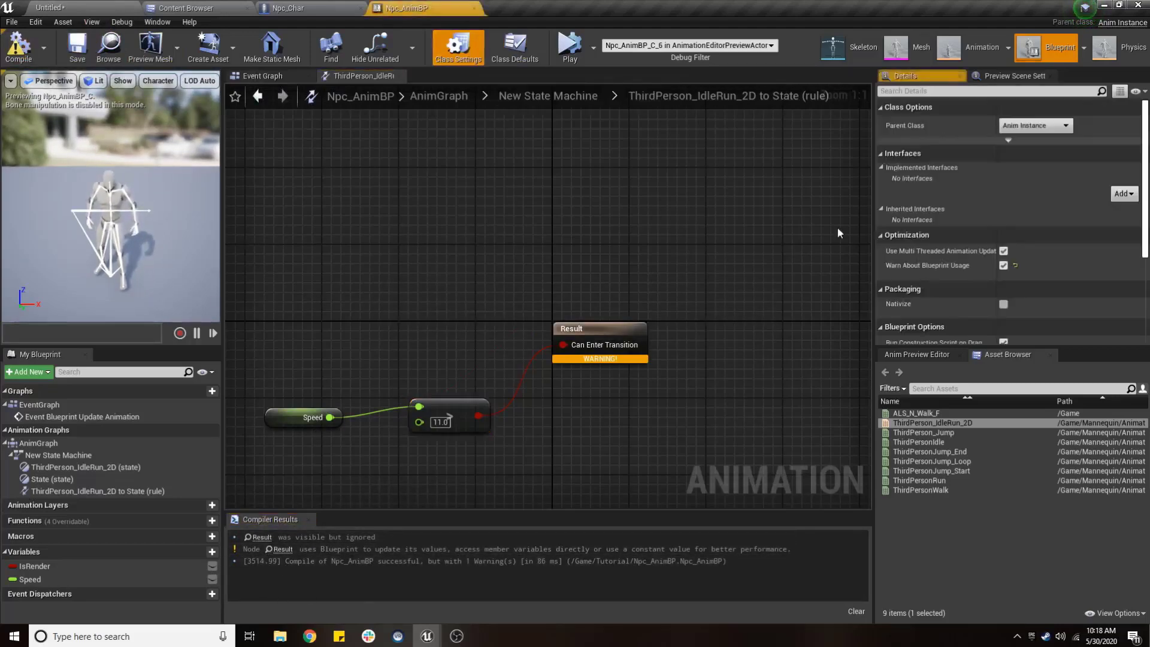
click(1004, 266)
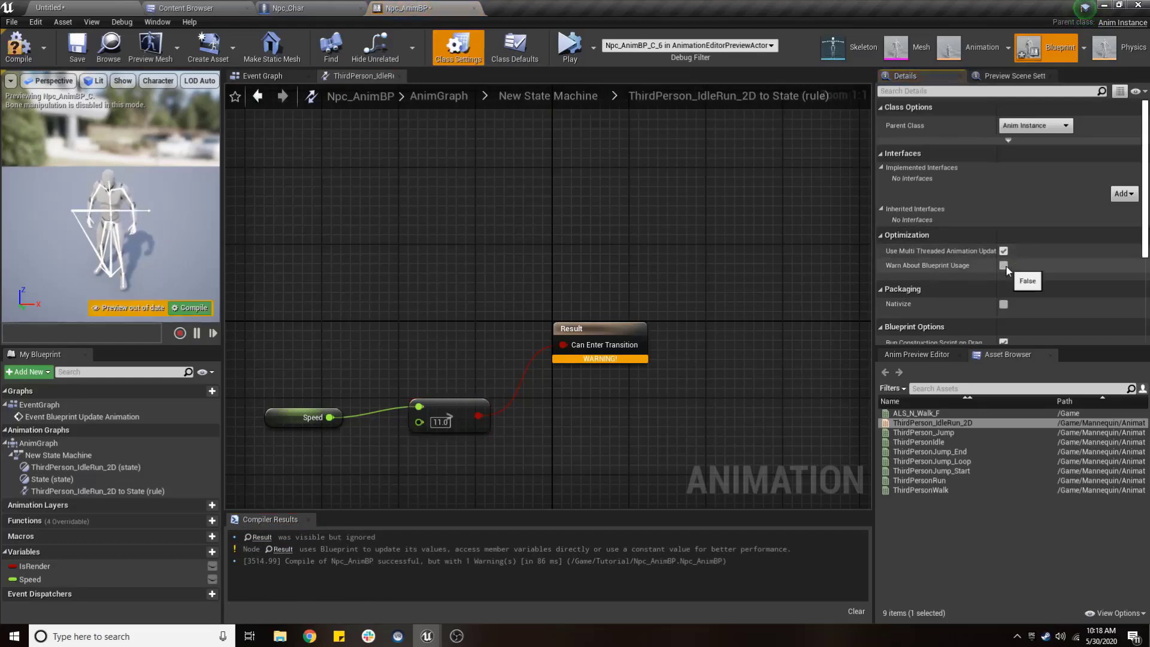
click(19, 47)
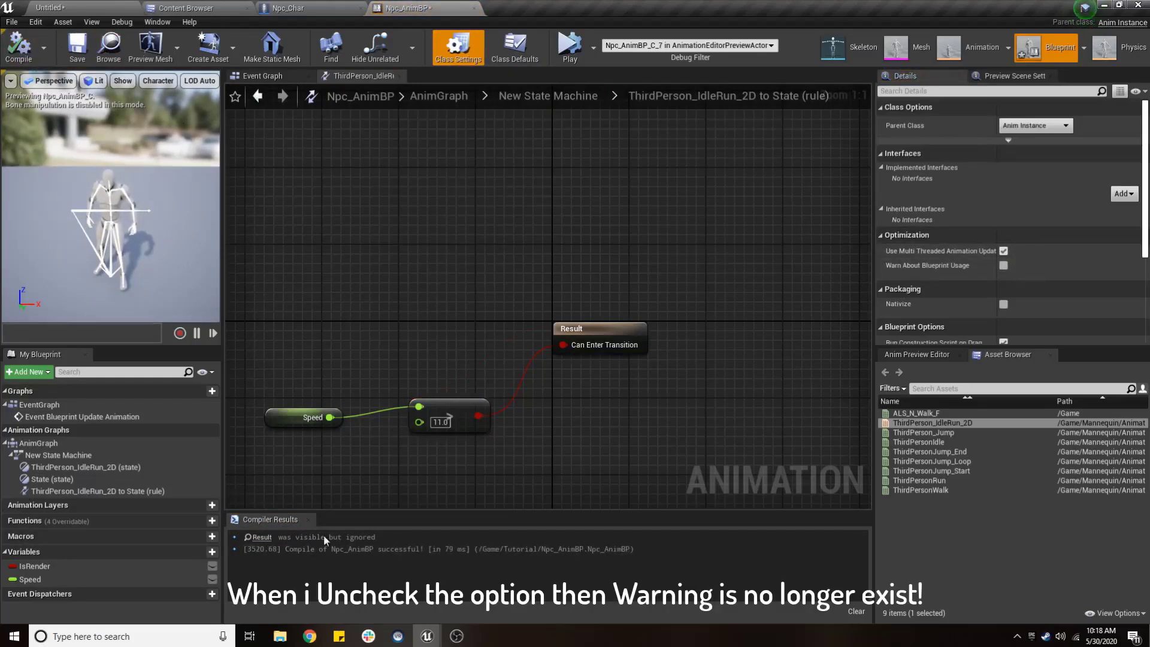
click(1003, 266)
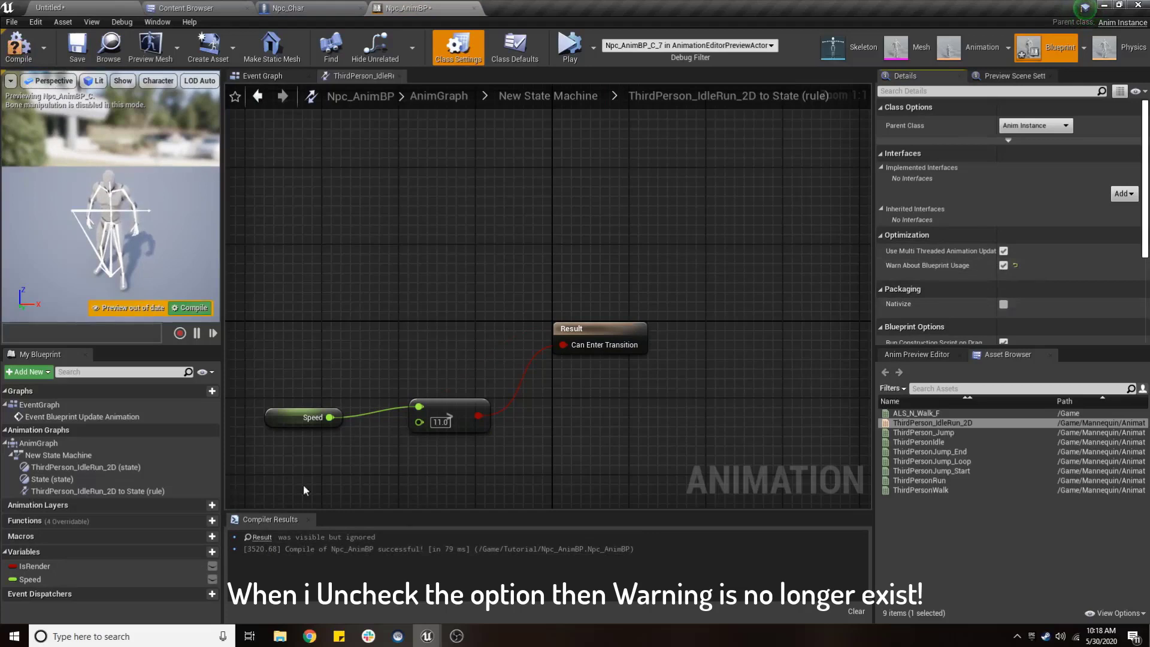
click(18, 48)
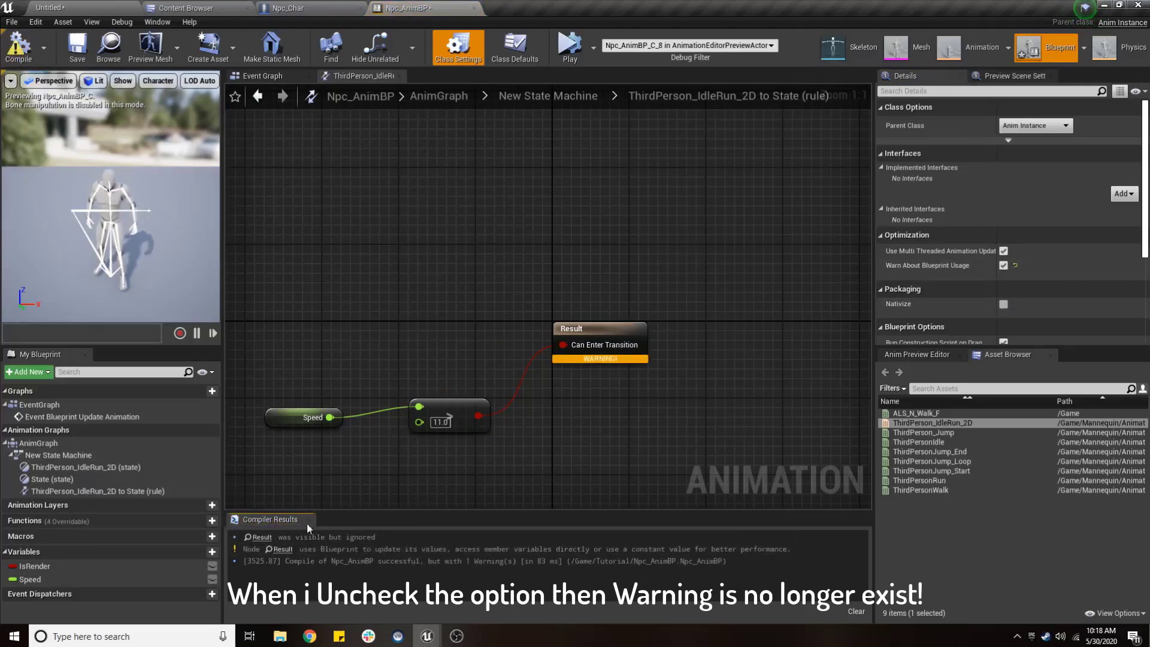
Delete the unused State and its transition from New State Machine and recompile.
click(258, 96)
drag(535, 334, 735, 476)
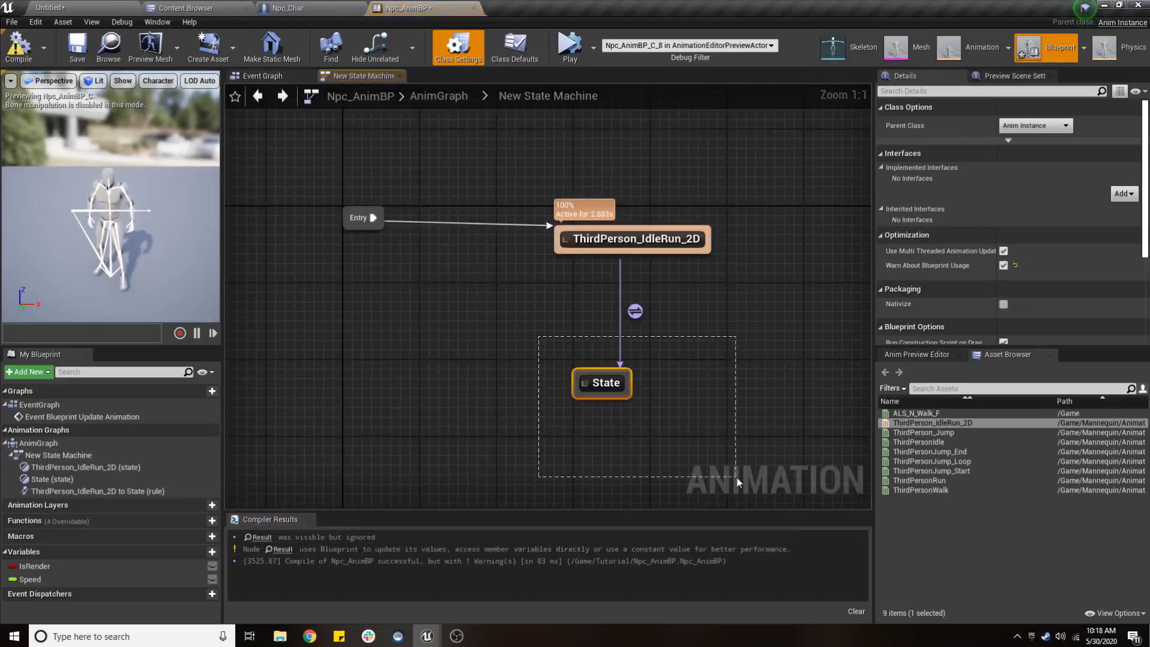
drag(556, 350, 666, 448)
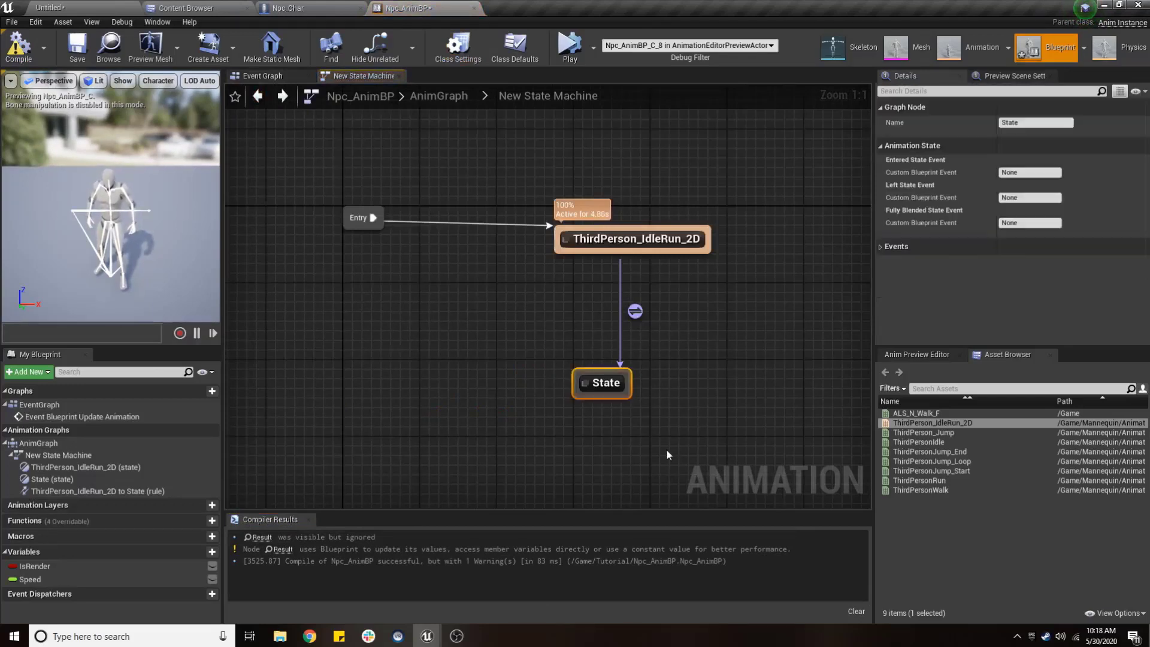
key(Delete)
click(18, 48)
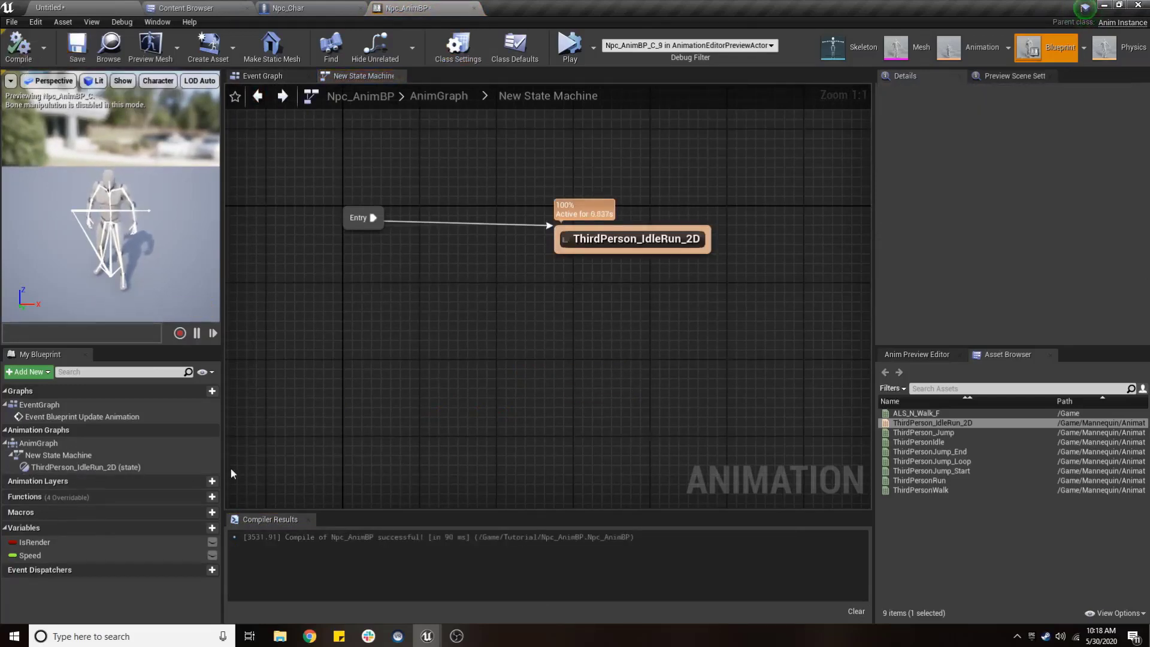
click(285, 74)
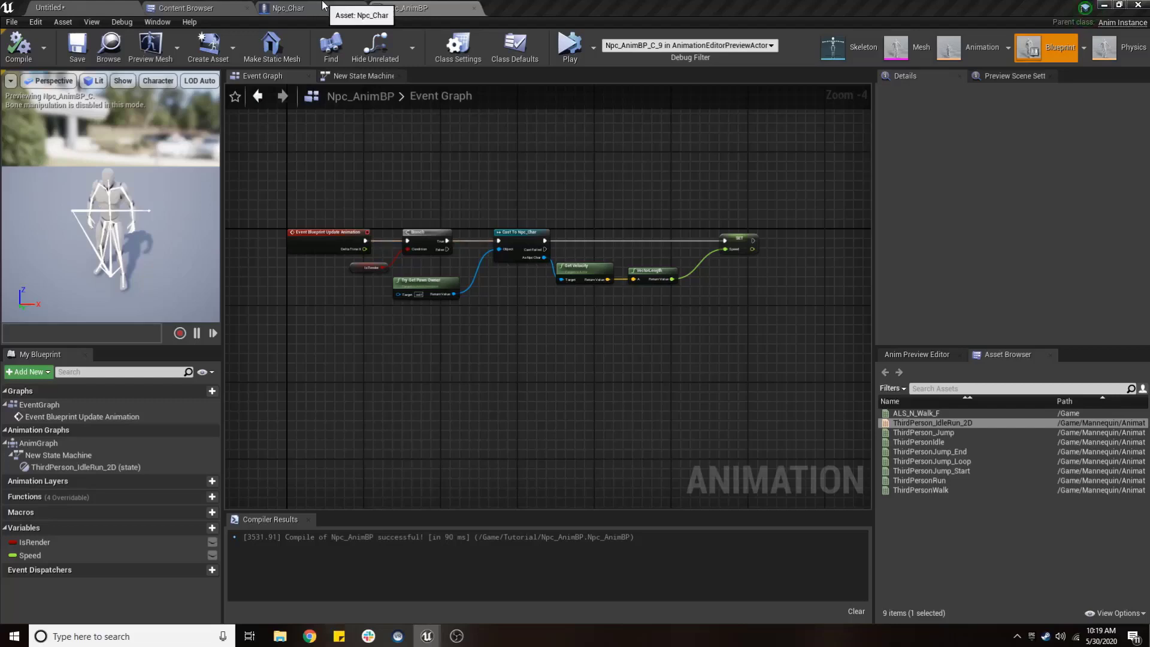
click(301, 7)
Filter Details for 'enableup', enable Update Rate Optimizations on the Mesh, save, and open File Explorer.
key(ctrl+a)
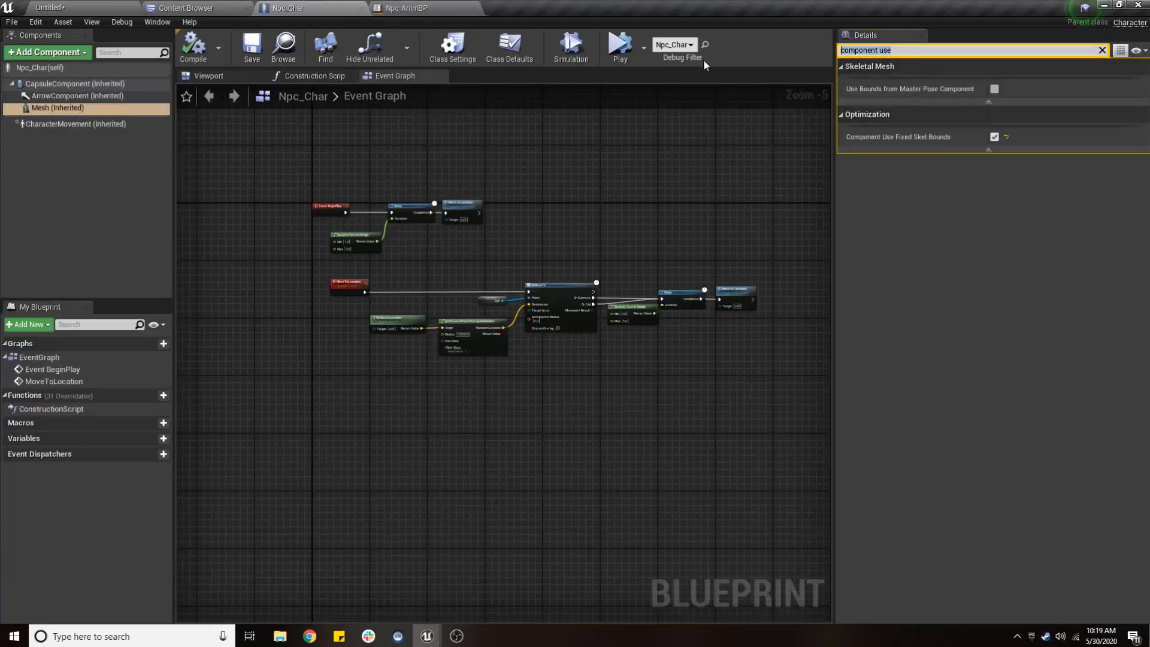
text(enable)
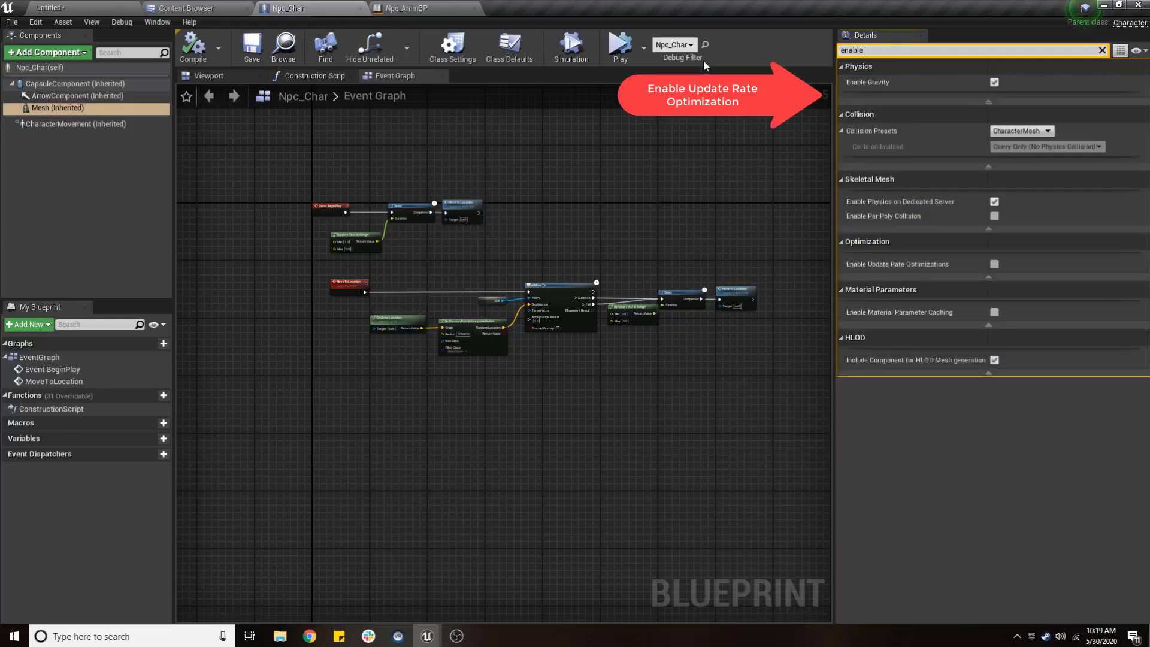
text(up)
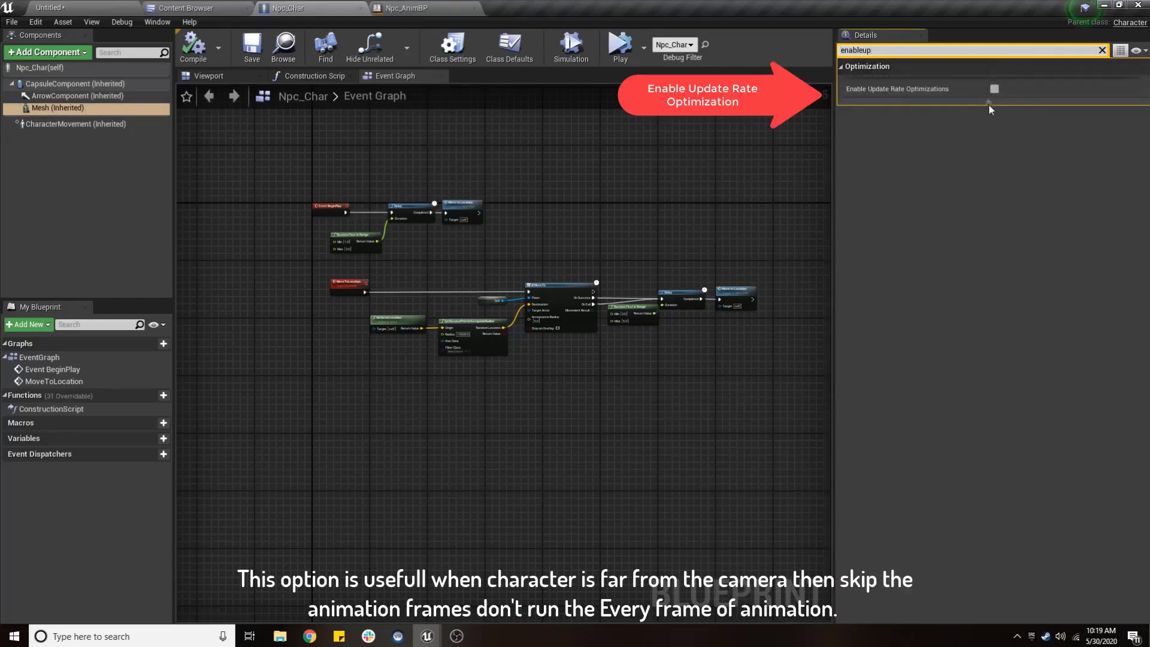
click(994, 89)
click(250, 51)
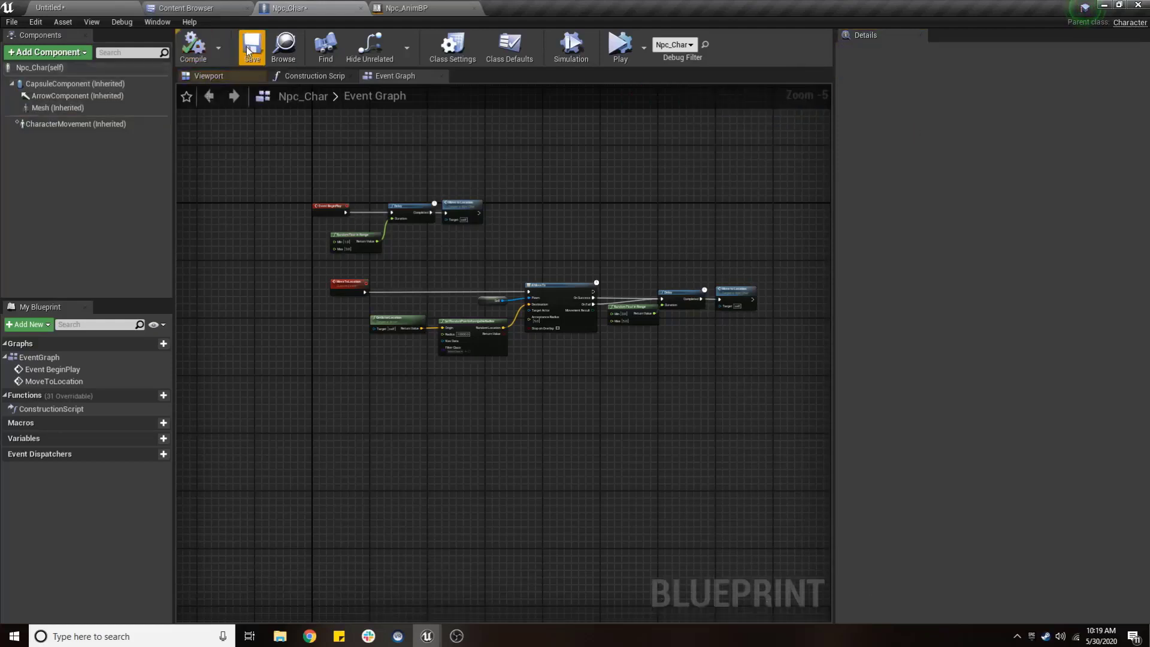
click(98, 109)
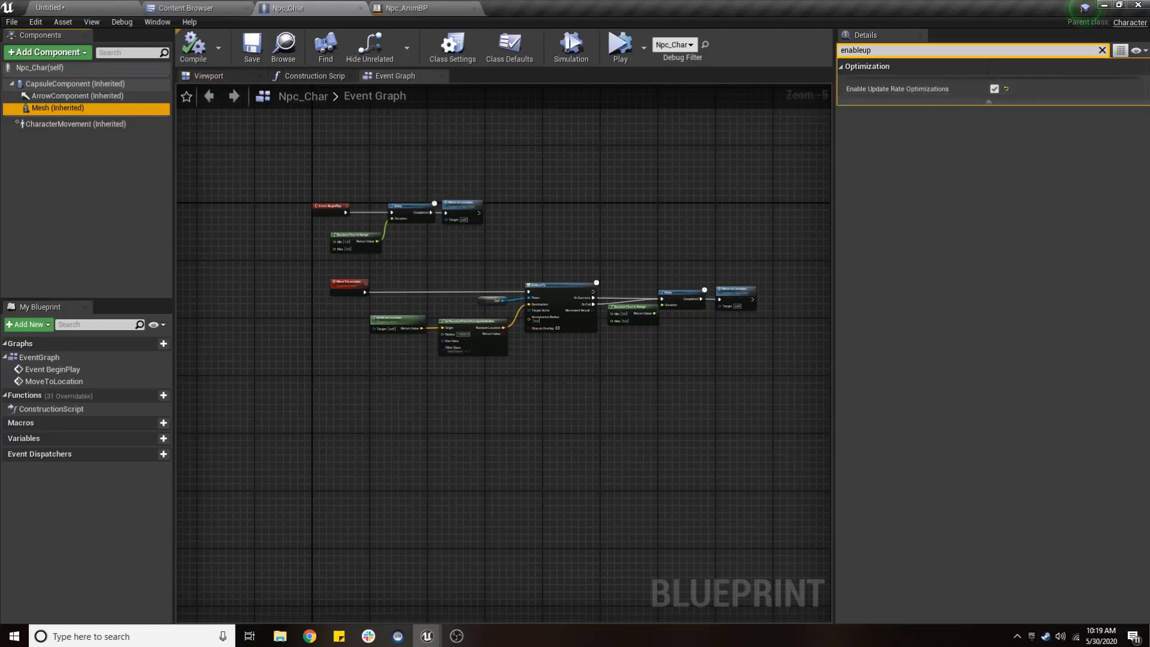
key(super+e)
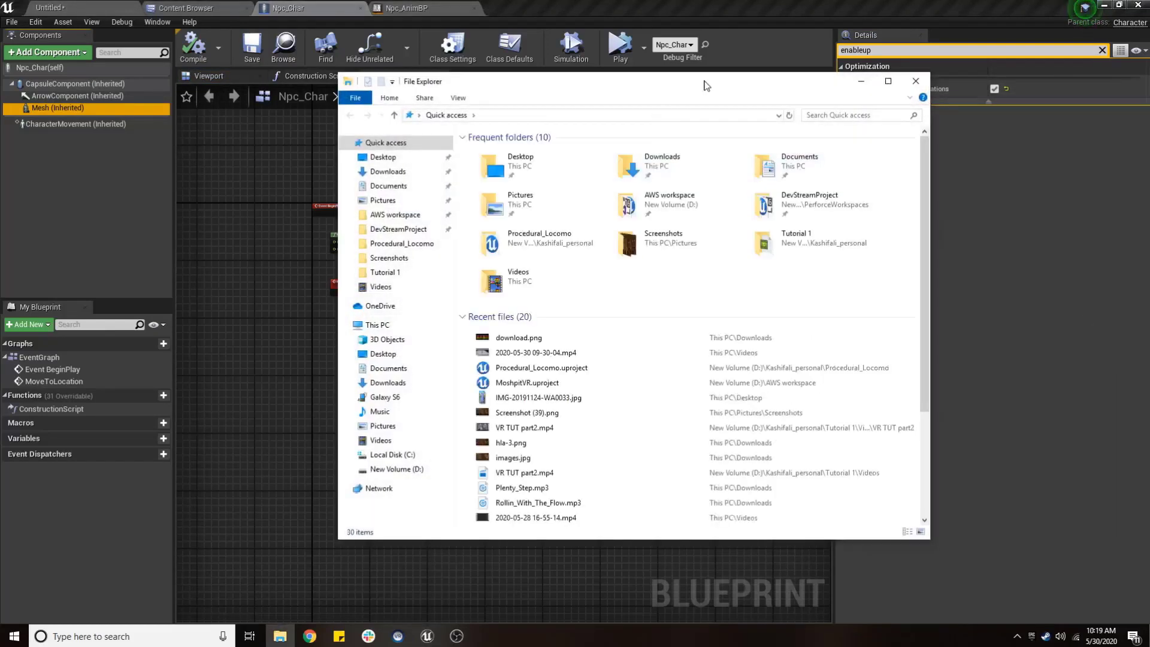
Move the File Explorer window to the monitor on the right.
key(super+shift+Right)
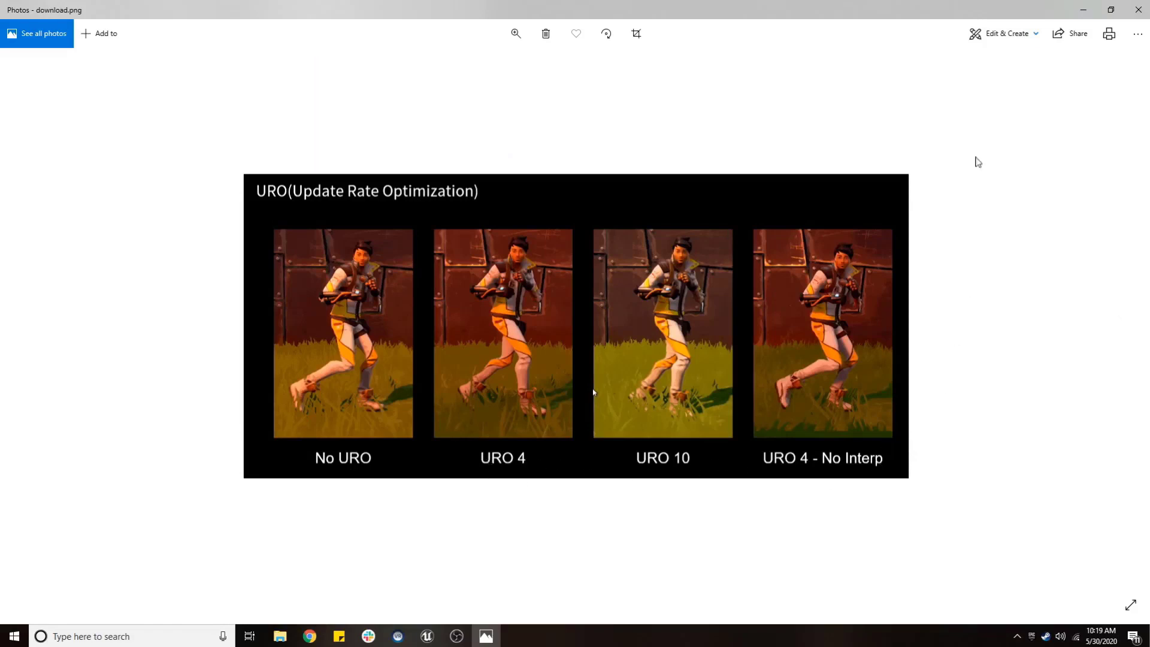
Close the Photos window showing the URO comparison image.
click(1138, 9)
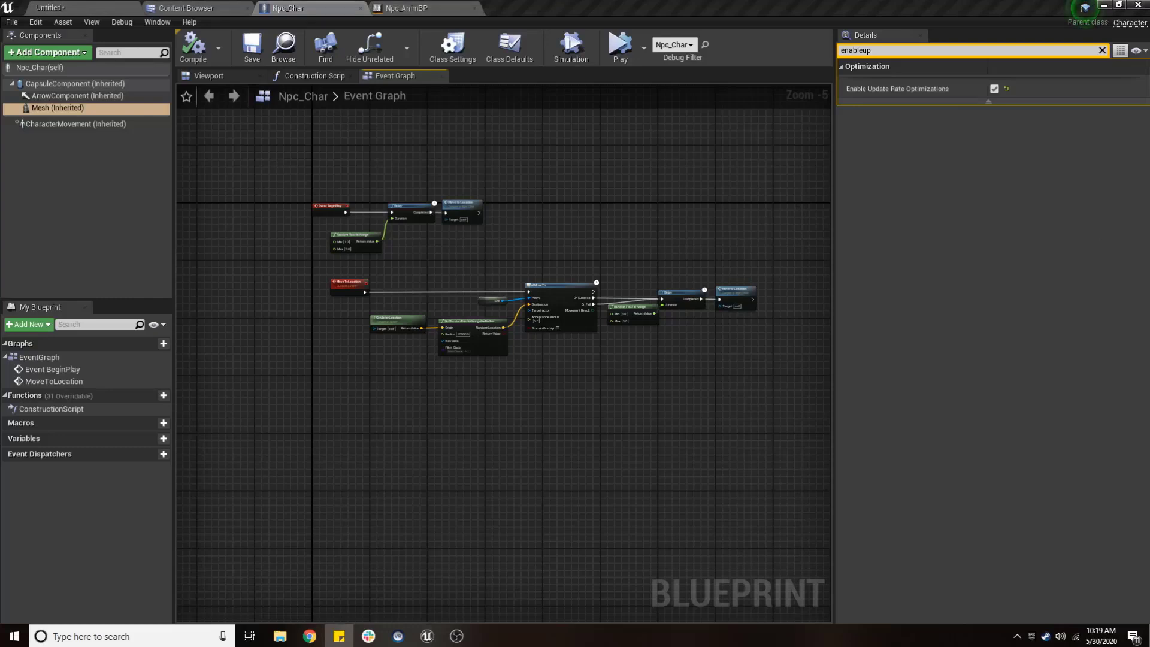
click(1101, 51)
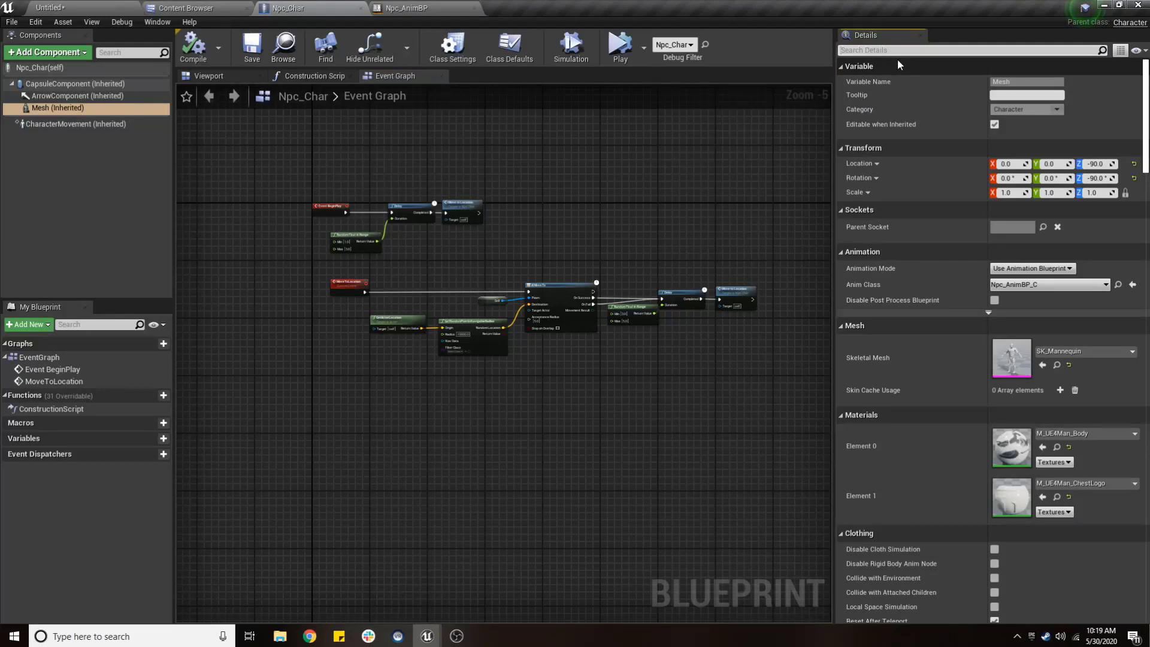
text(skel)
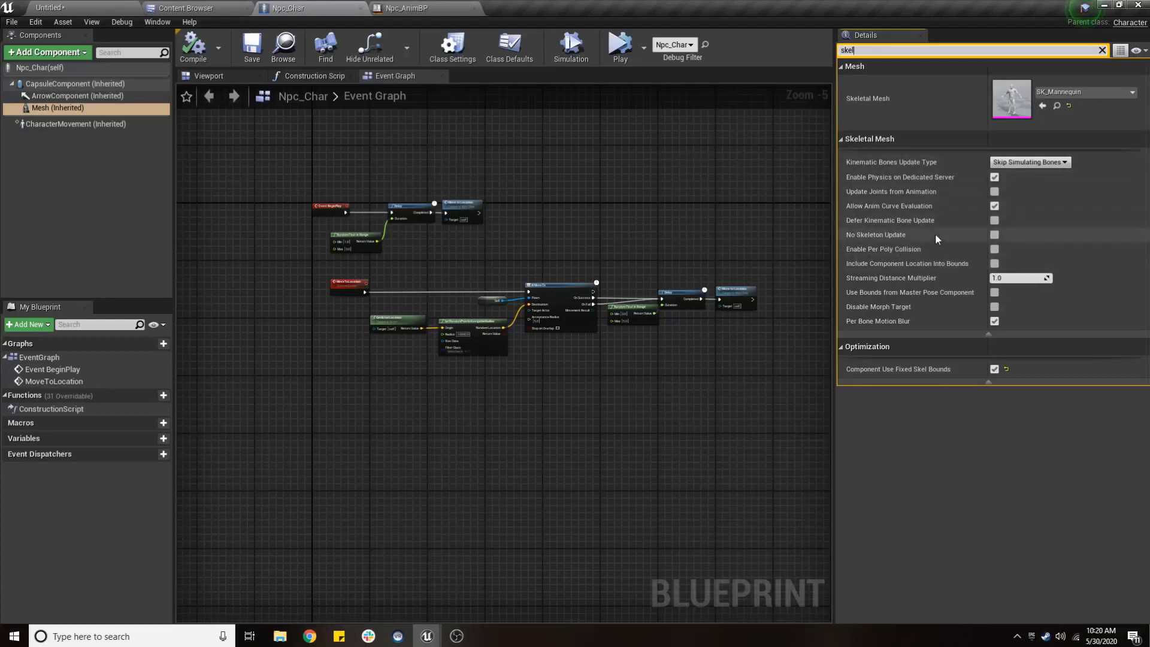
click(1103, 52)
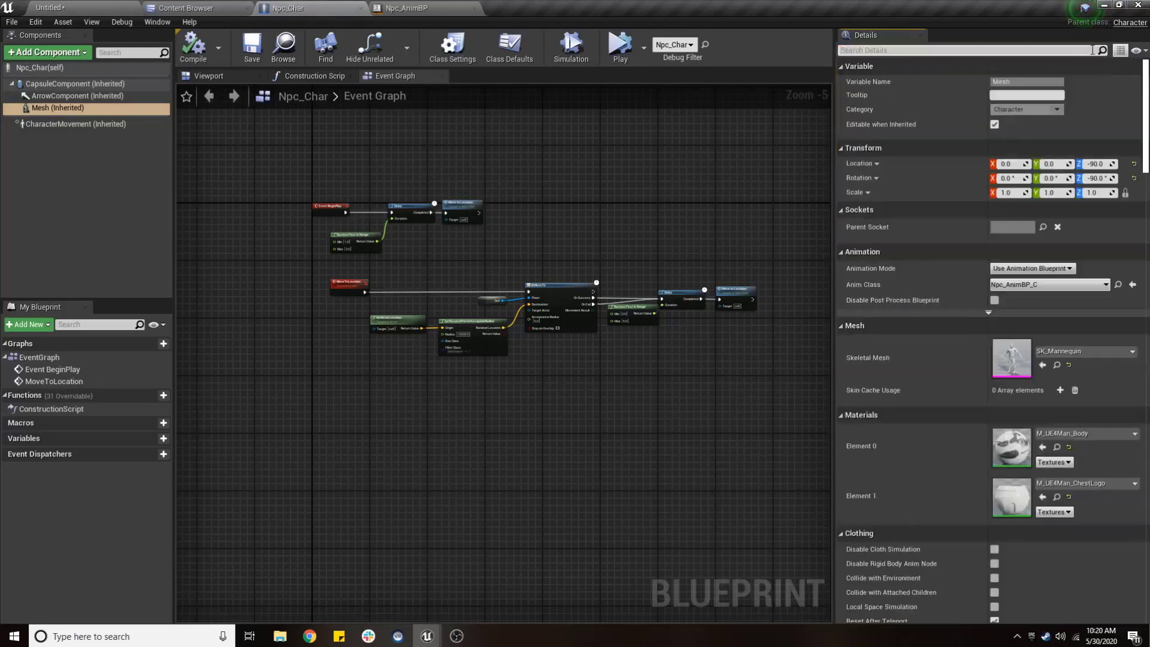
text(opt)
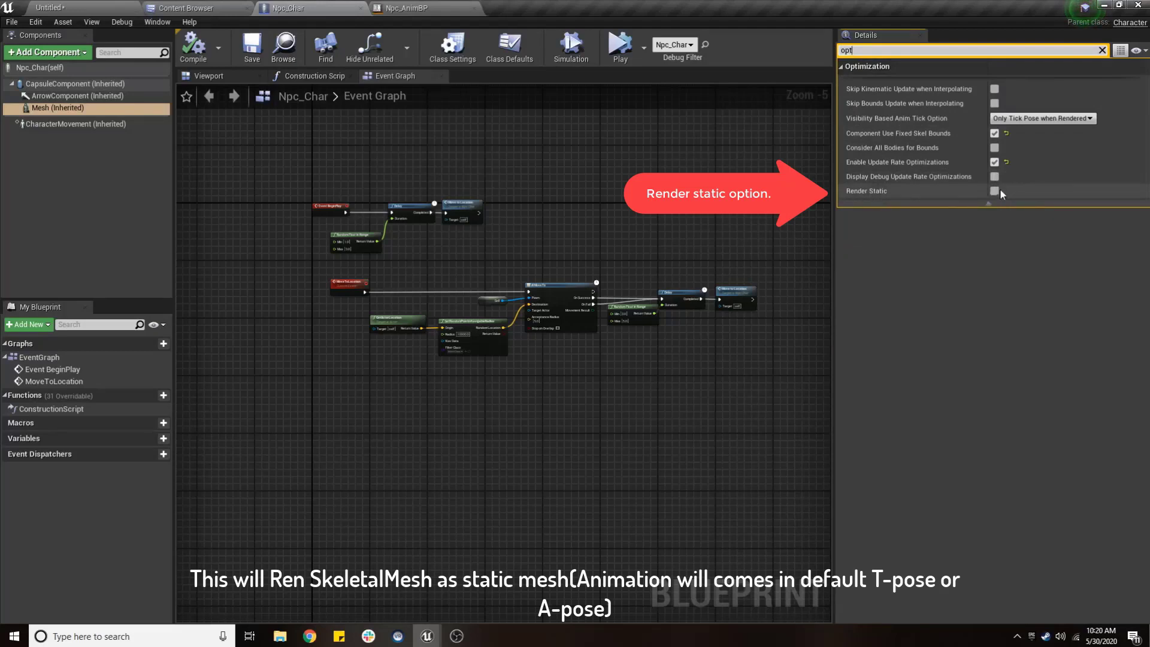
click(1103, 50)
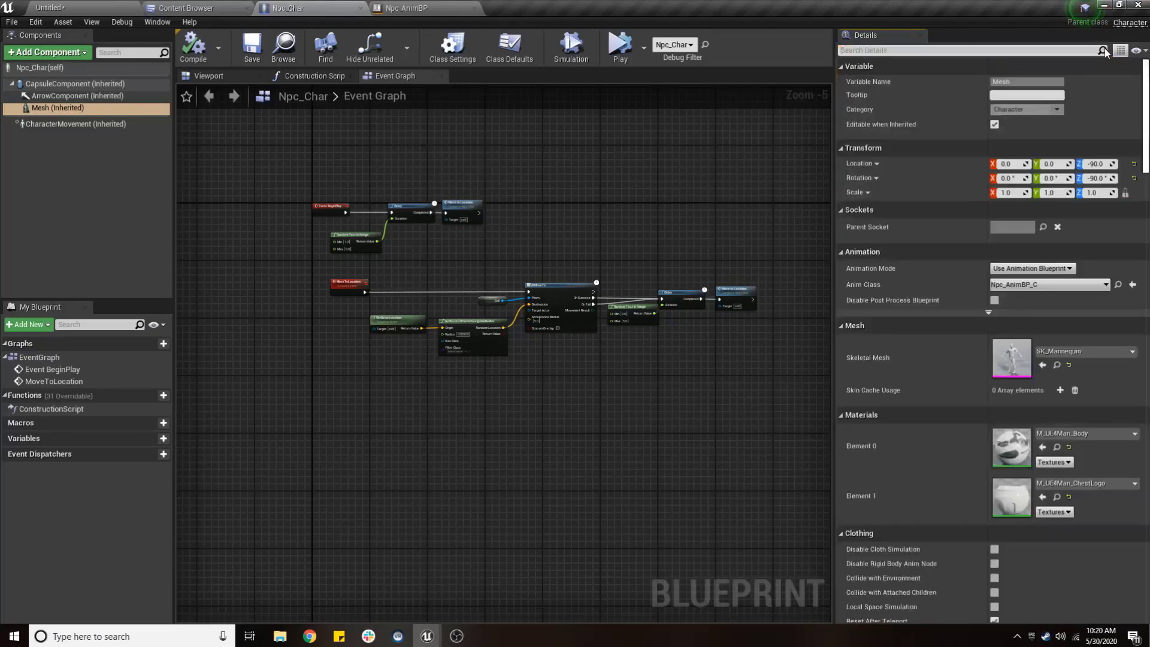
text(pau)
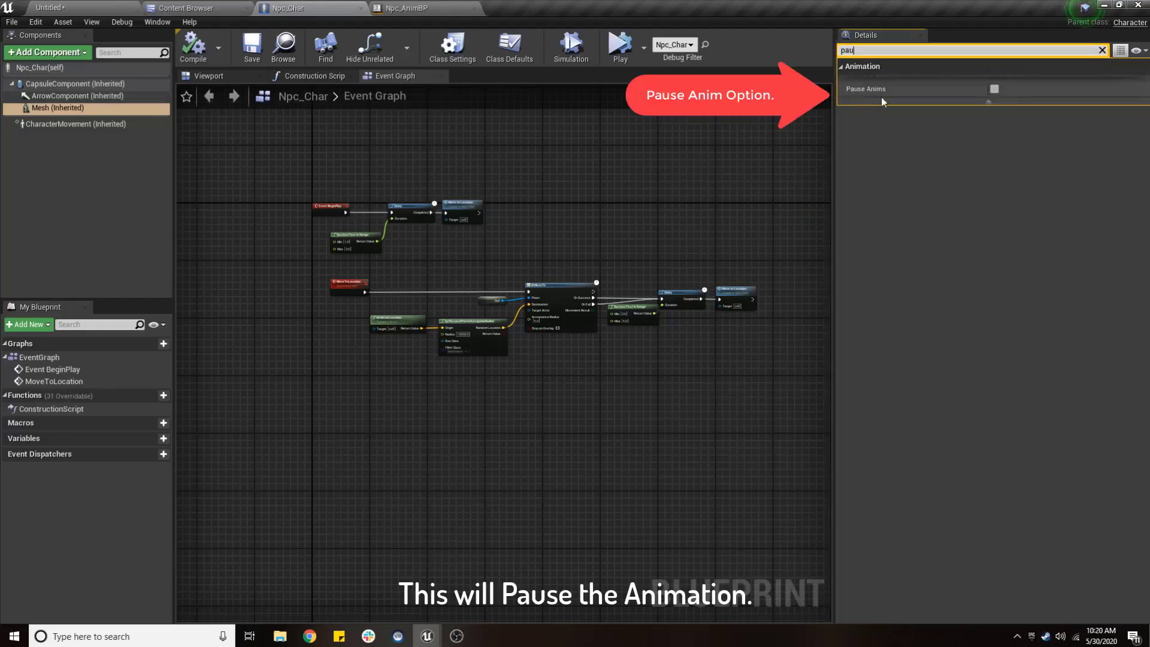
click(1103, 50)
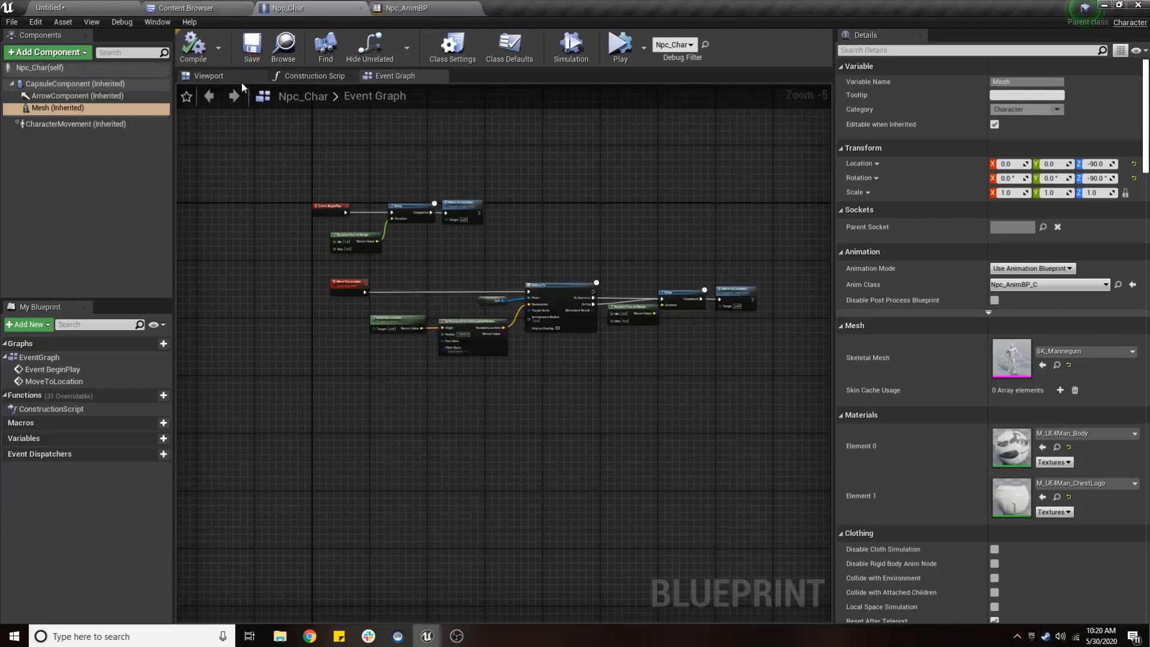
Save all unsaved content, confirming the level save.
click(186, 7)
click(148, 27)
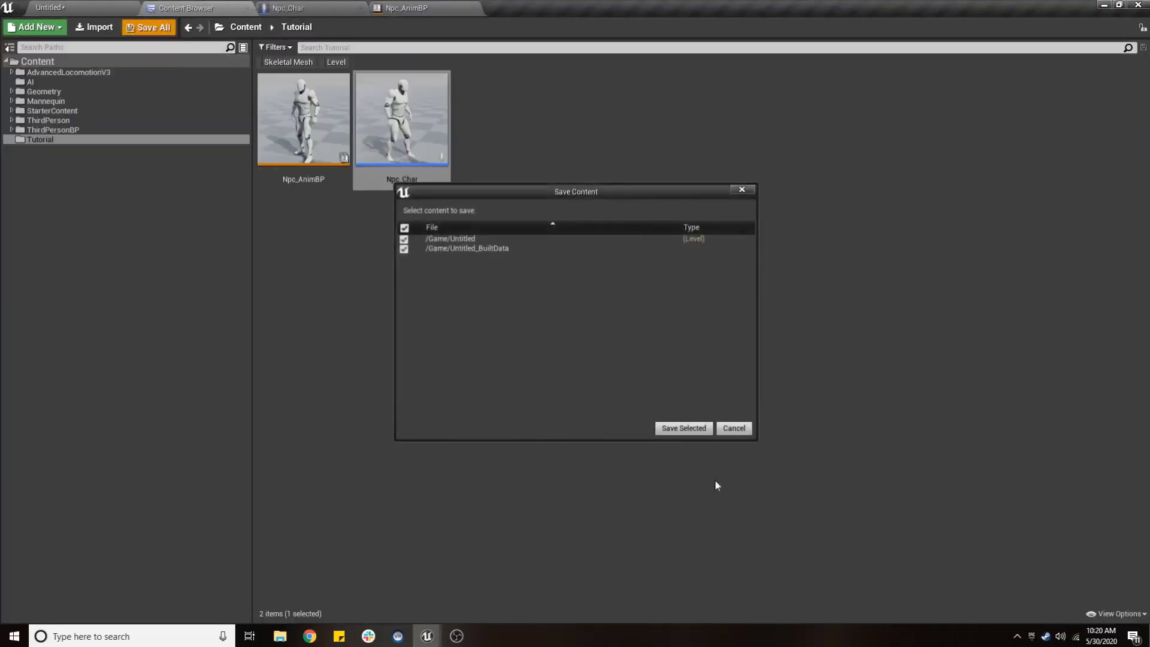
click(681, 428)
Alt-drag copies of Npc_Char, then duplicate groups of ten, reaching 50 characters.
scroll(423, 304, up, 3)
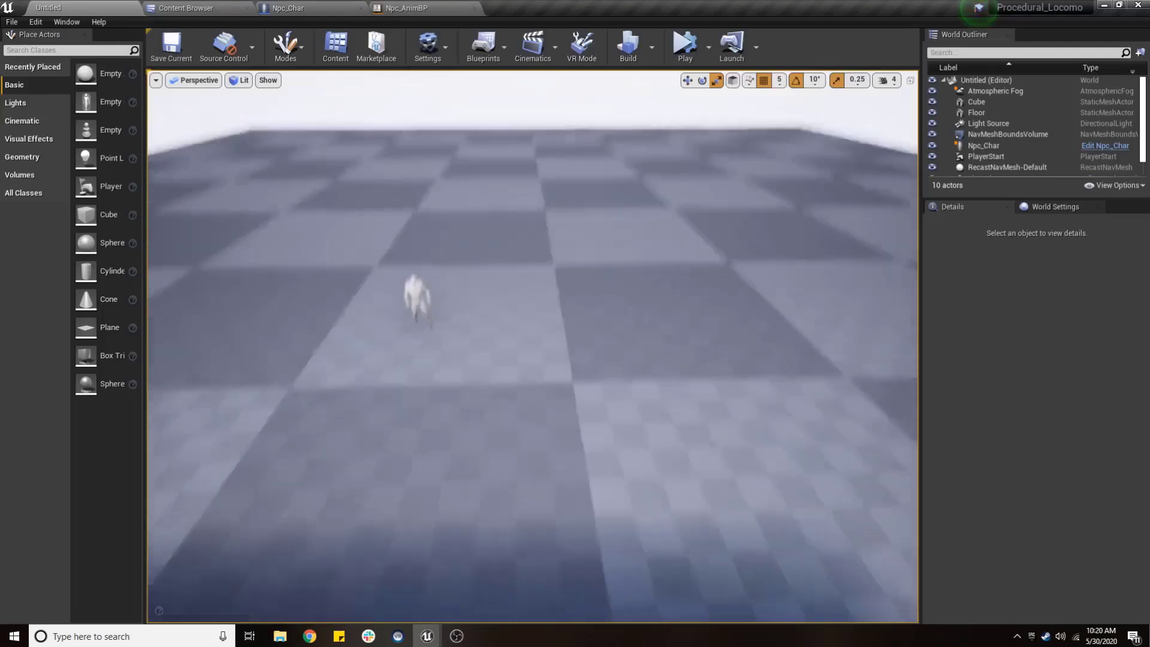
click(457, 292)
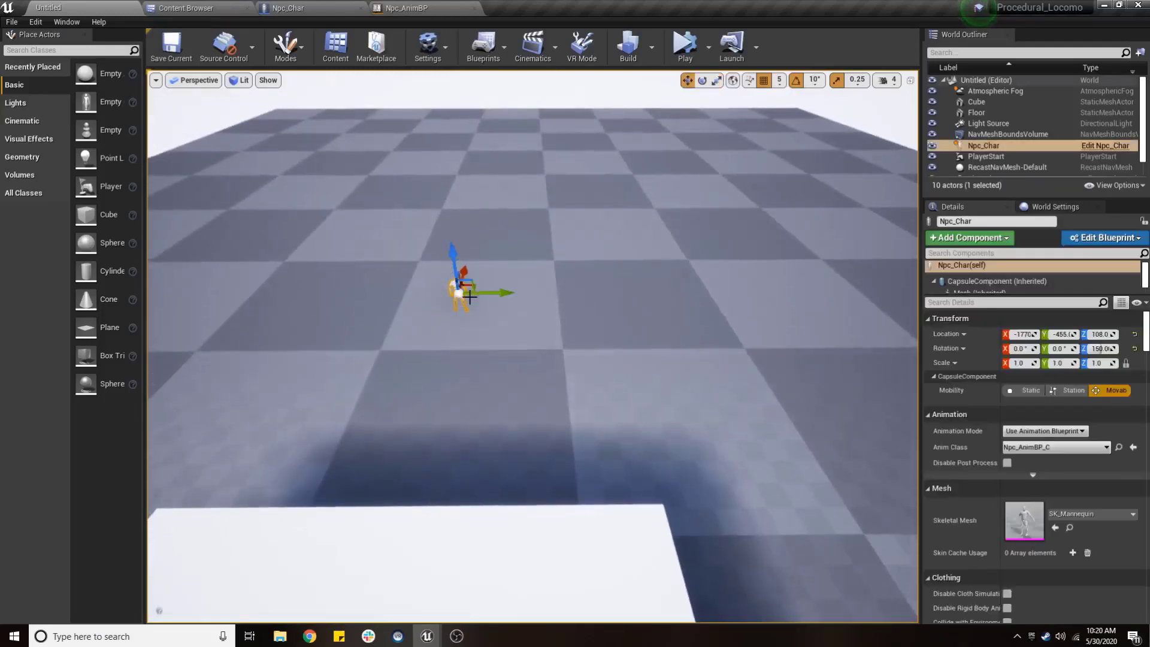
mouse_move(474, 287)
right_down()
mouse_move(455, 336)
mouse_move(503, 277)
right_up()
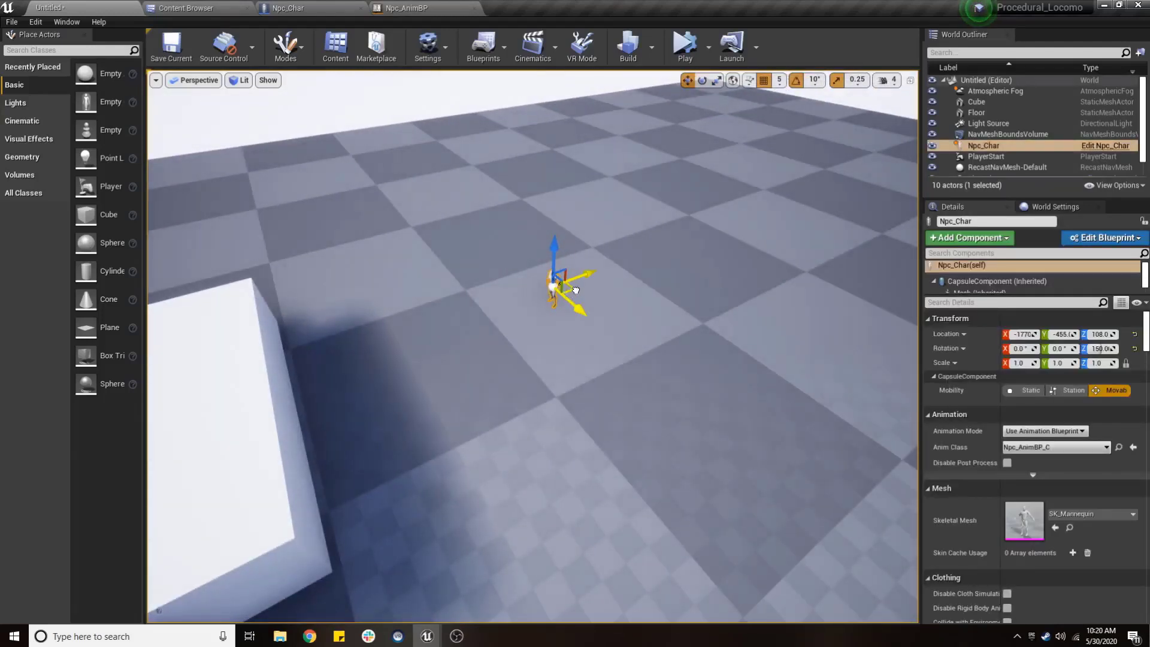
alt+drag(576, 290, 628, 245)
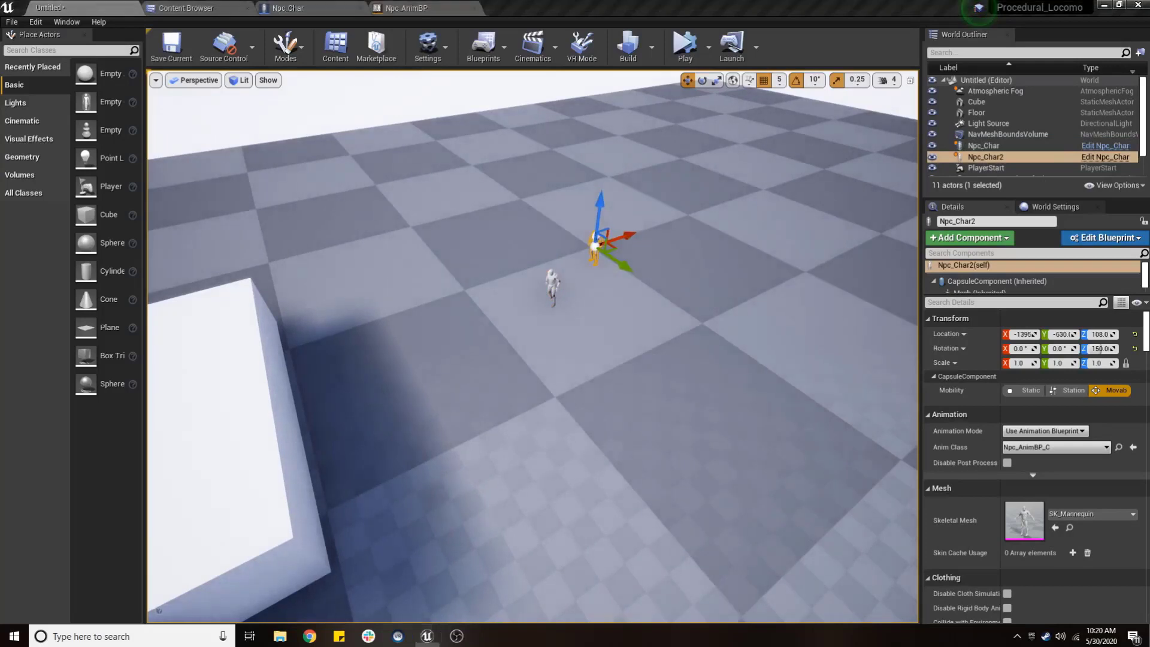
mouse_move(611, 243)
alt+mouse_down()
mouse_move(537, 242)
mouse_move(584, 271)
mouse_move(581, 223)
mouse_move(482, 206)
mouse_move(573, 199)
mouse_move(615, 212)
mouse_move(507, 270)
mouse_move(506, 228)
alt+mouse_up()
right_drag(560, 222, 629, 222)
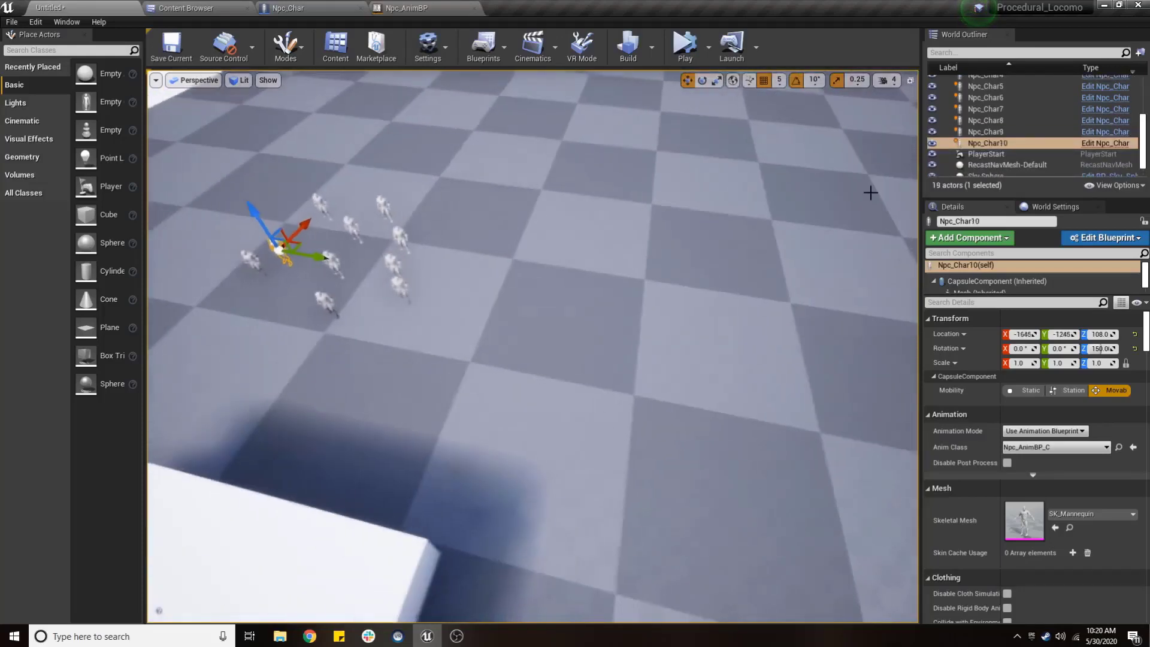
scroll(1000, 138, up, 3)
shift+click(994, 117)
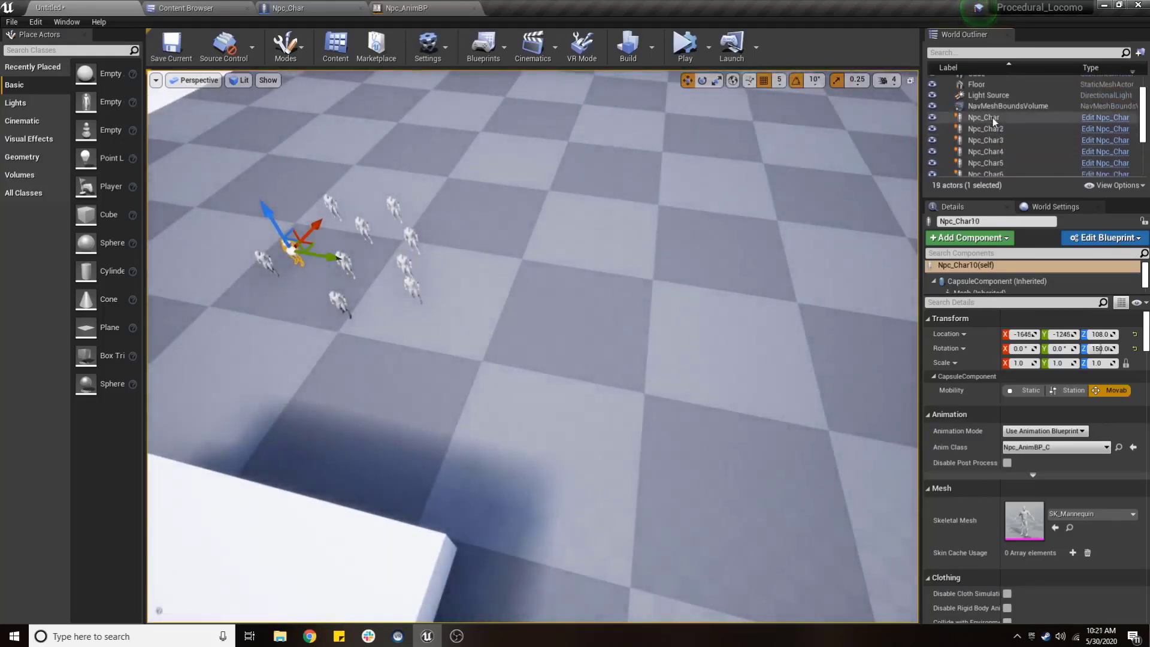
key(f)
mouse_move(451, 298)
alt+mouse_down()
mouse_move(543, 211)
mouse_move(354, 189)
mouse_move(357, 179)
mouse_move(486, 116)
mouse_move(665, 123)
alt+mouse_up()
scroll(665, 123, down, 3)
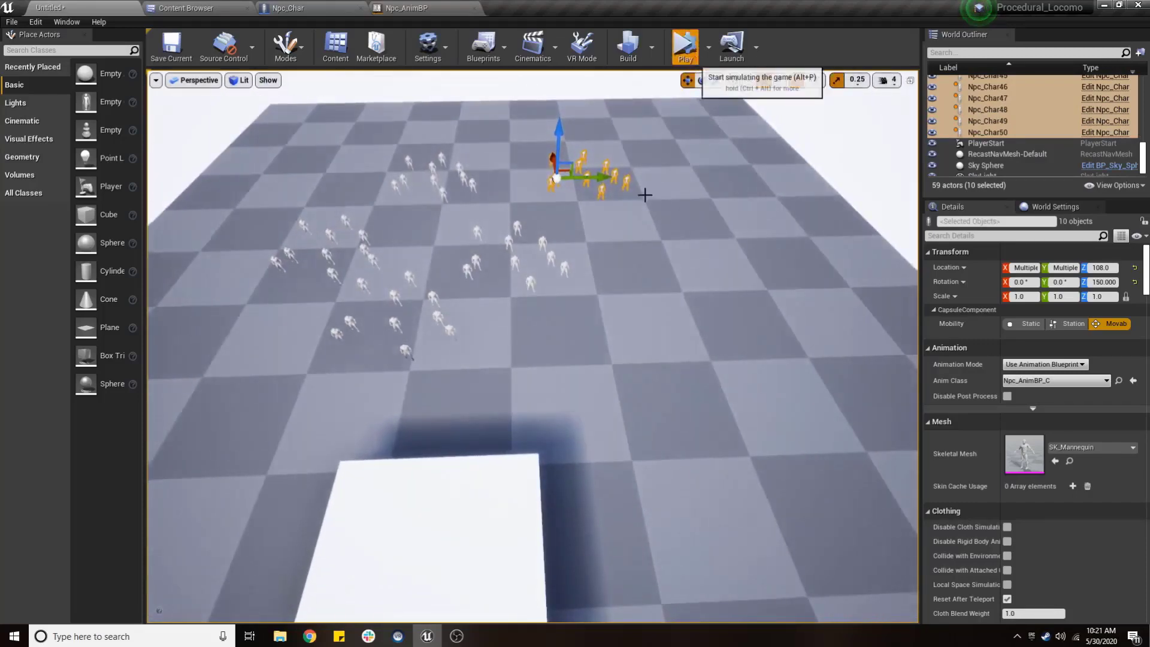
Play the level in the viewport and walk forward to test the 50 NPCs.
click(634, 223)
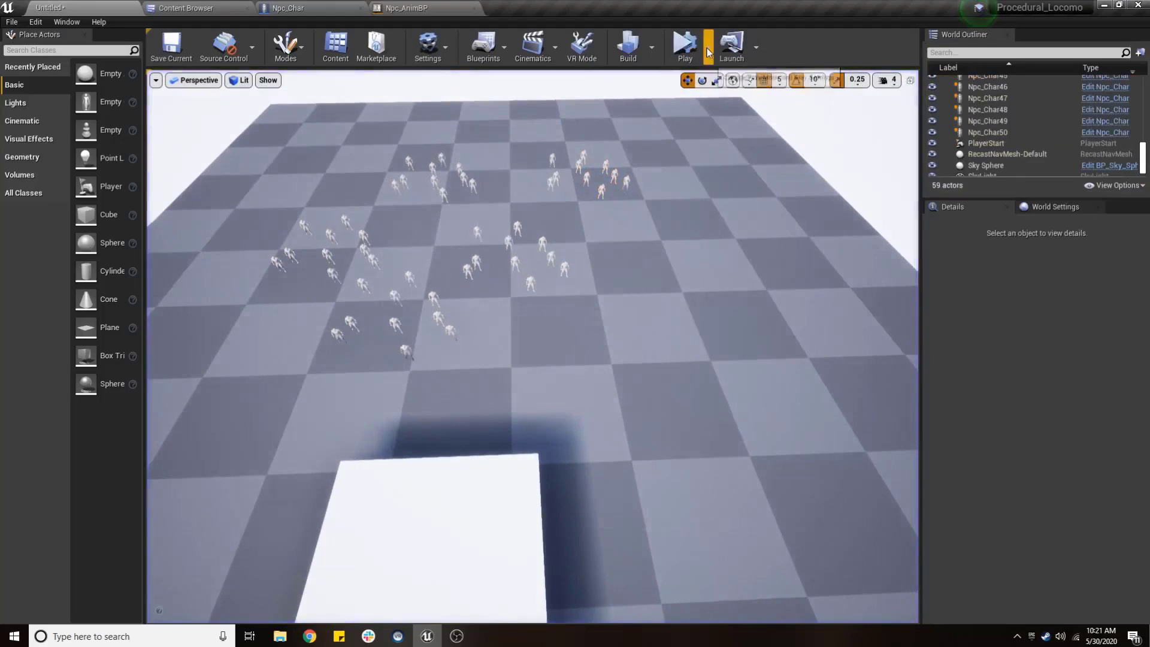
click(709, 47)
click(748, 91)
click(669, 175)
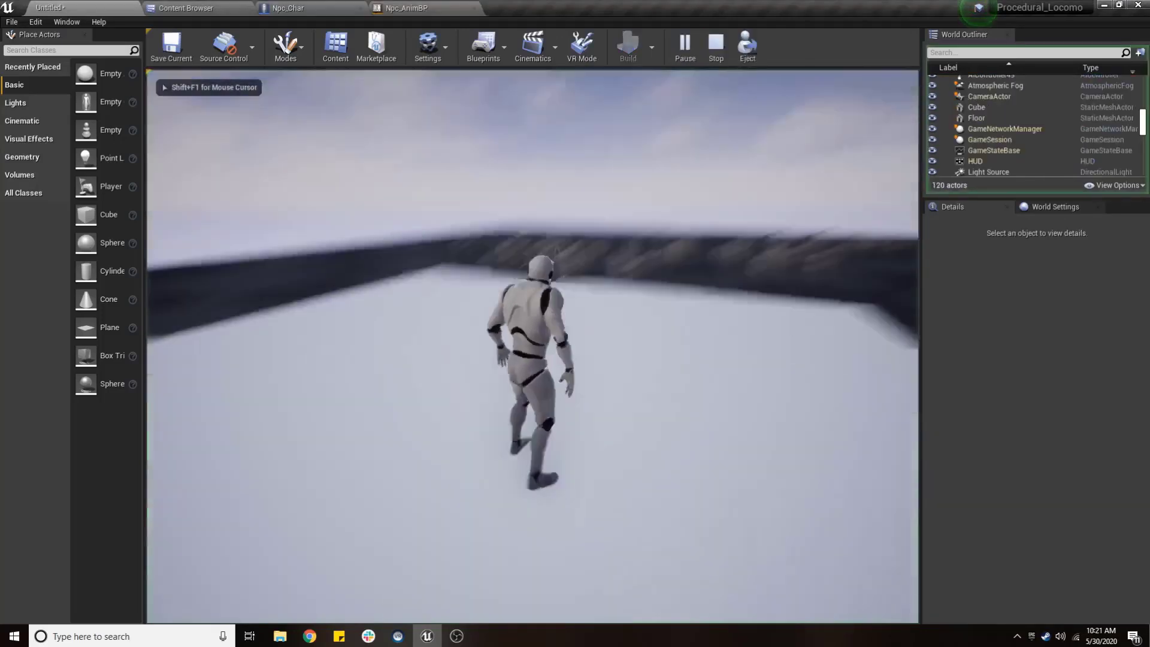
key(w)
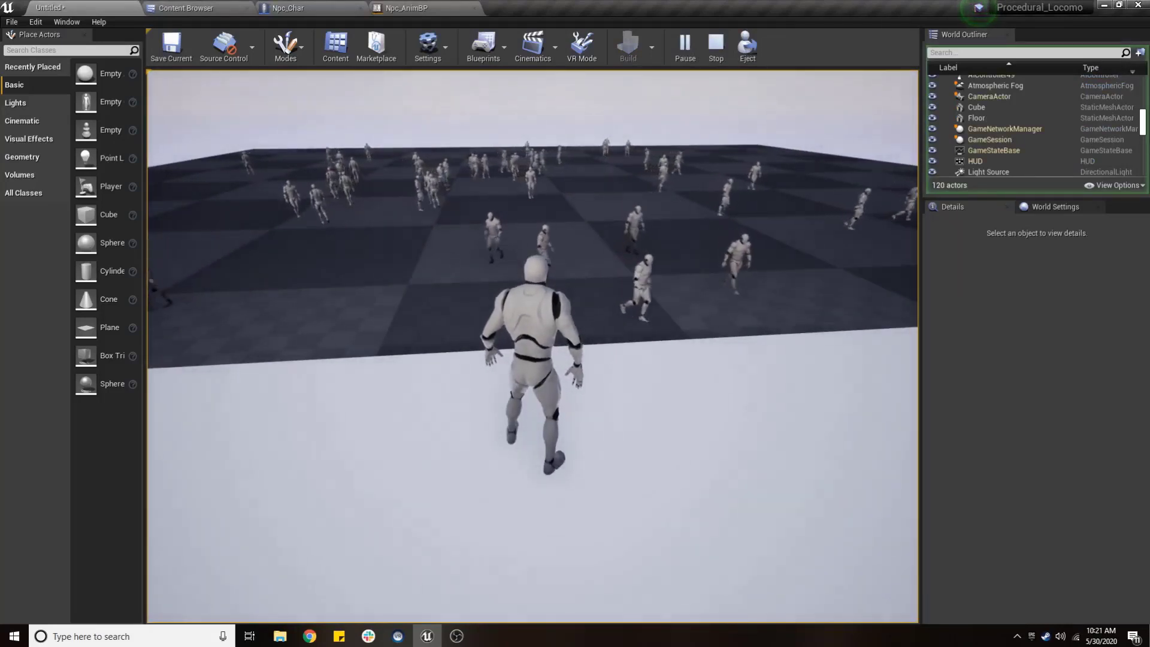
key(Escape)
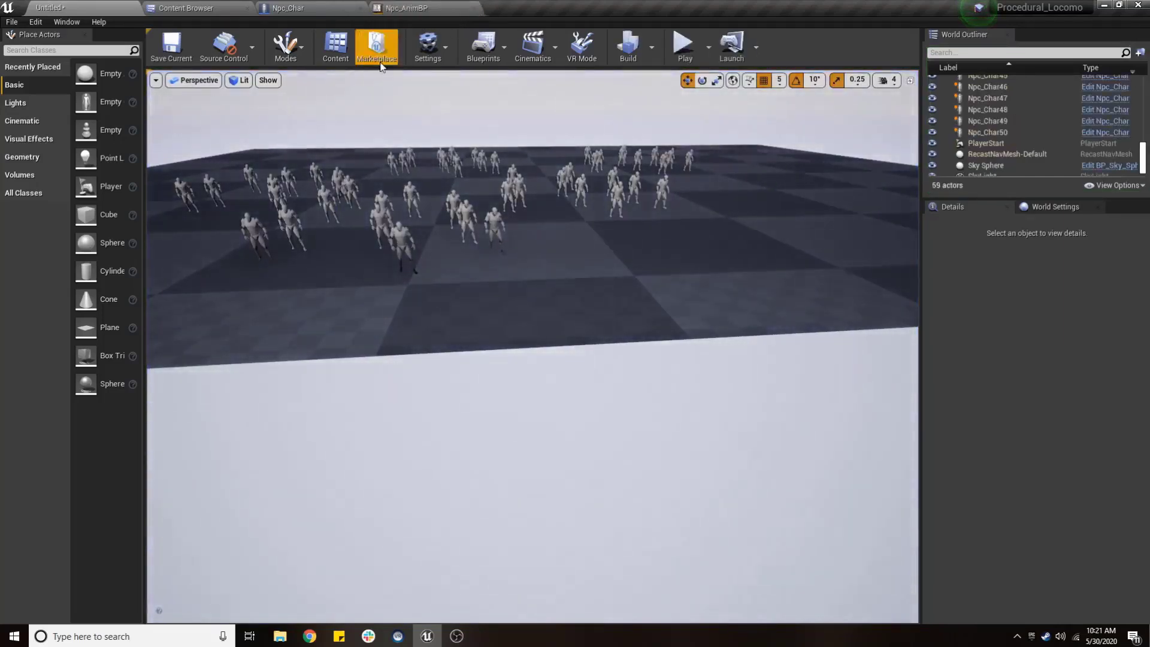
Select Npc_Char through Npc_Char50 and Alt-drag duplicates, making a crowd of 100.
click(986, 131)
scroll(996, 134, up, 3)
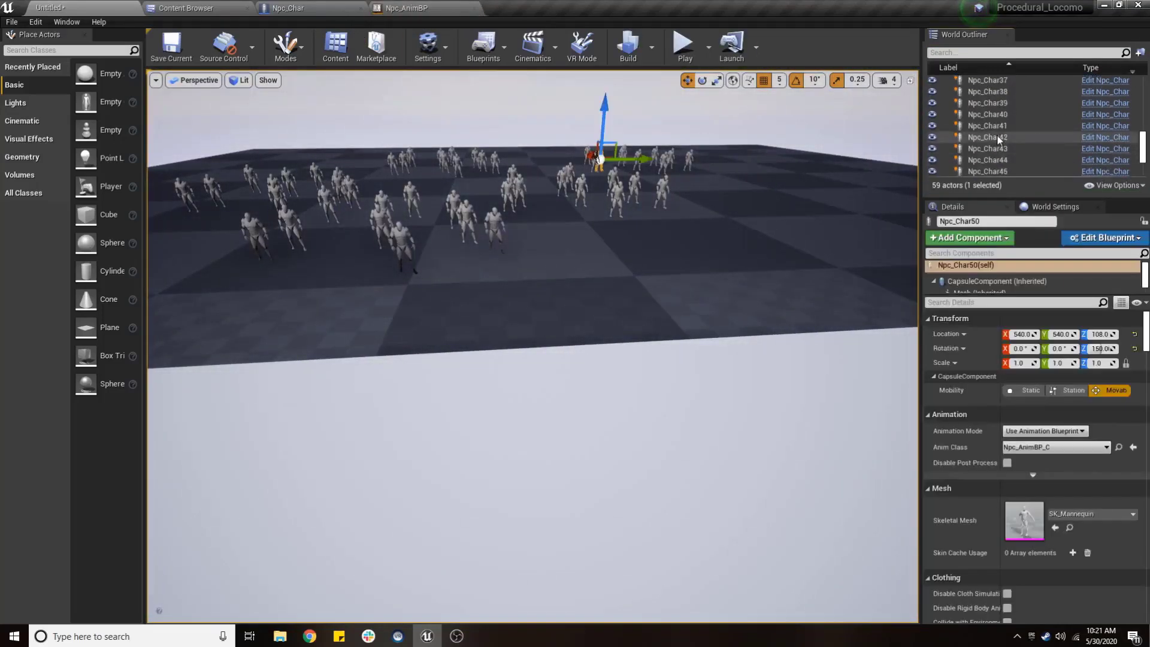
scroll(996, 134, up, 4)
scroll(997, 134, up, 4)
scroll(997, 134, up, 4)
scroll(997, 134, up, 3)
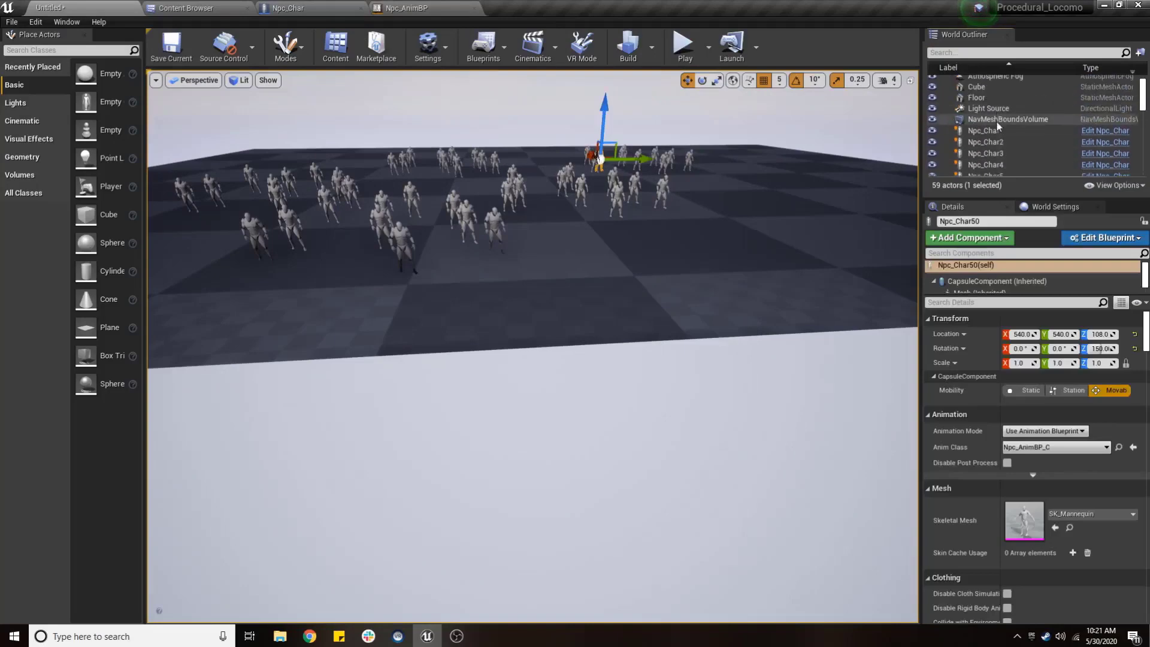
shift+click(997, 130)
key(f)
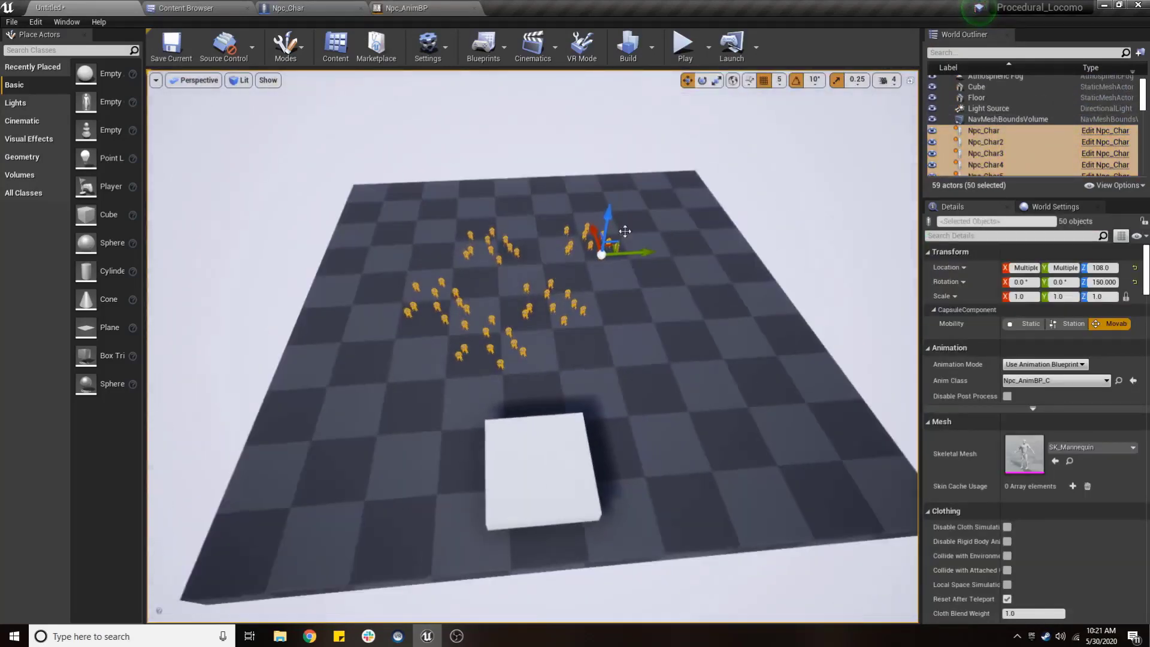
alt+drag(637, 255, 748, 259)
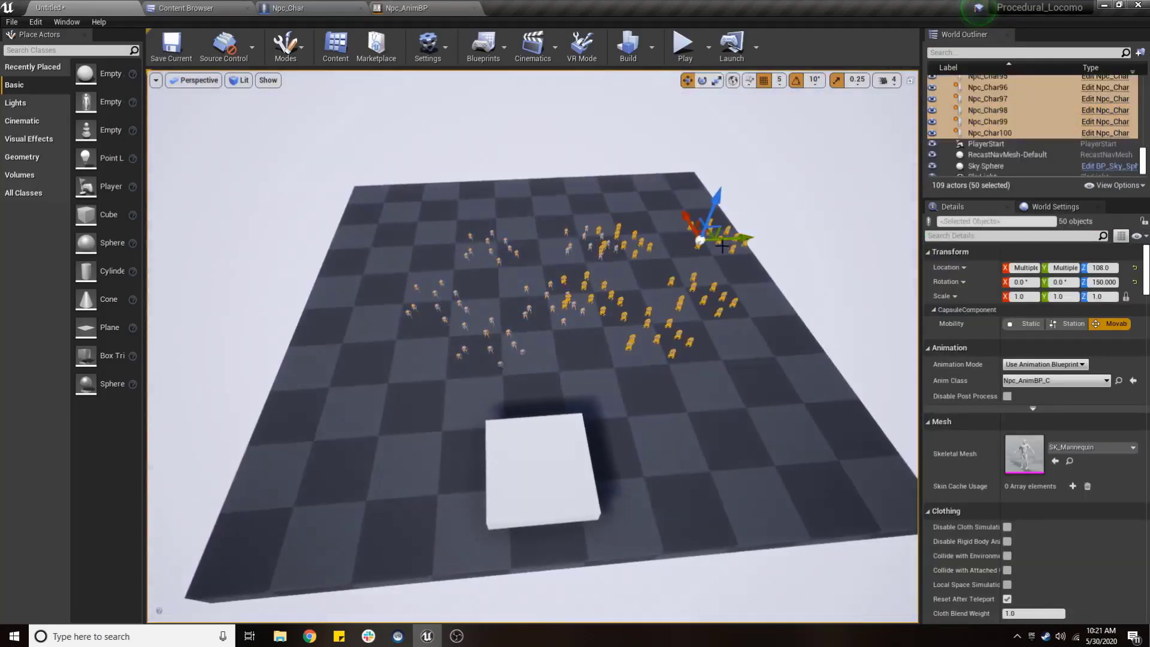
mouse_move(691, 235)
mouse_down()
mouse_move(649, 205)
mouse_move(618, 220)
mouse_up()
Play-test the 100-NPC crowd, then return to Npc_Char's event graph.
click(684, 45)
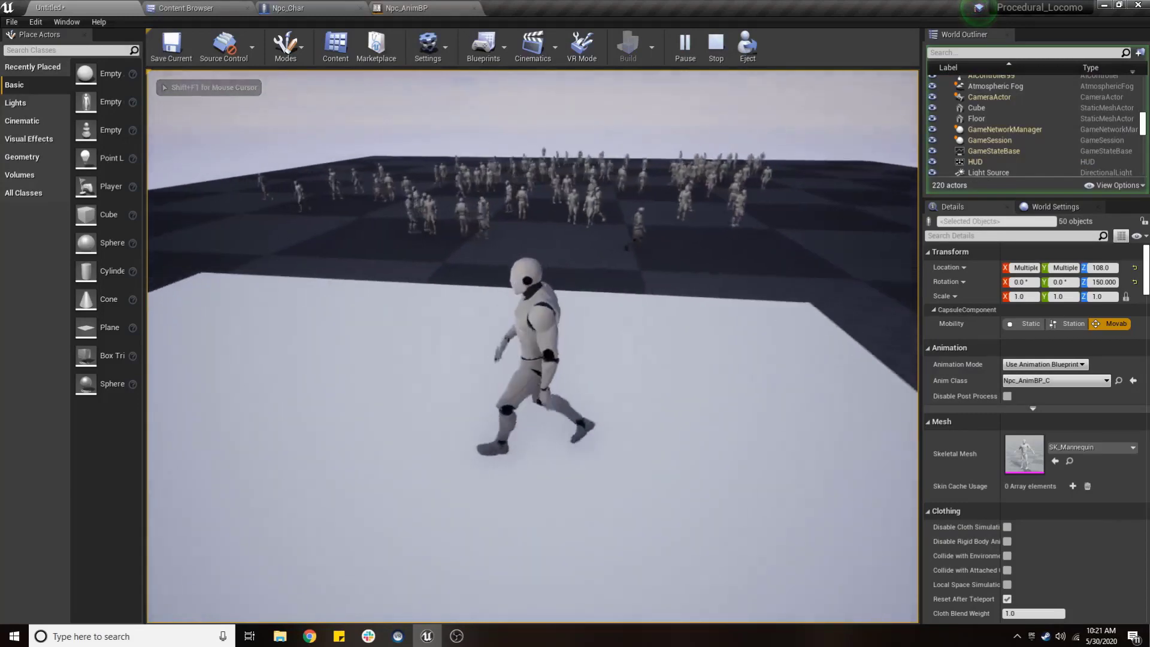
key(Escape)
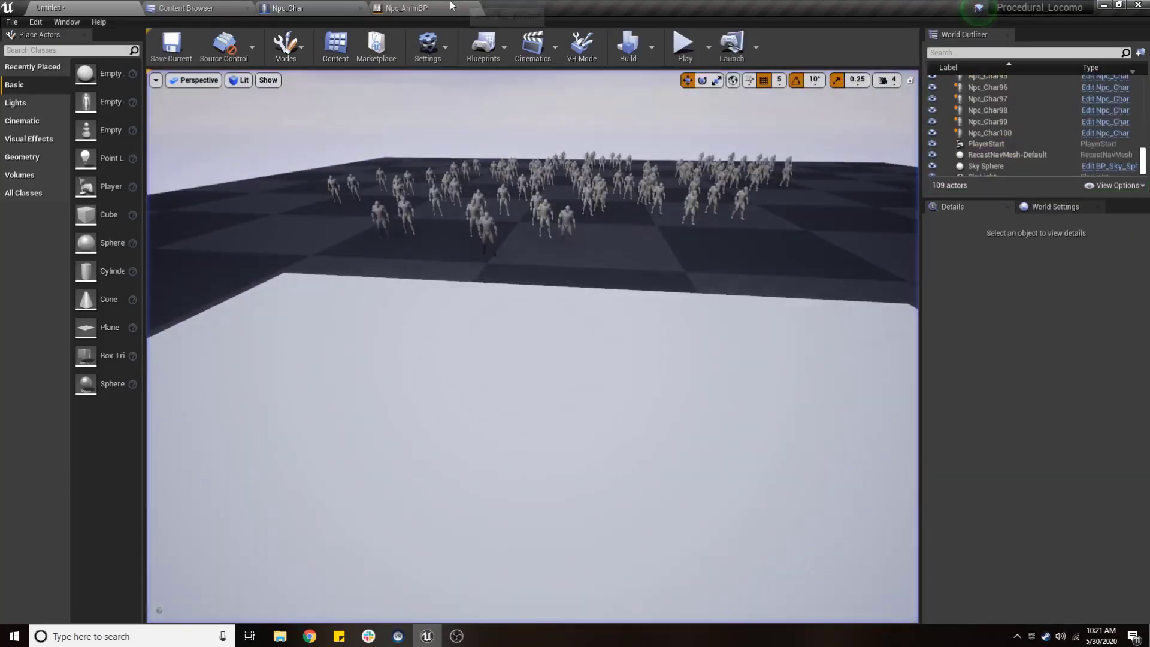
click(413, 8)
click(346, 5)
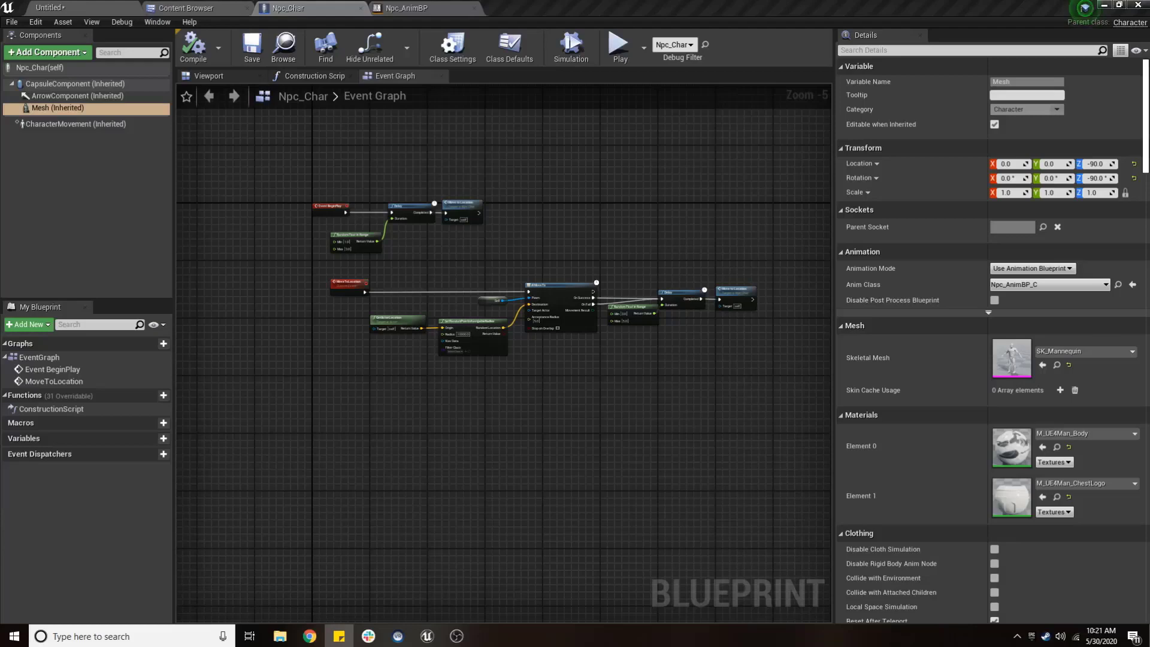
Set the CapsuleComponent's collision preset to Custom with Query Only, and save.
key(ctrl+f)
click(72, 84)
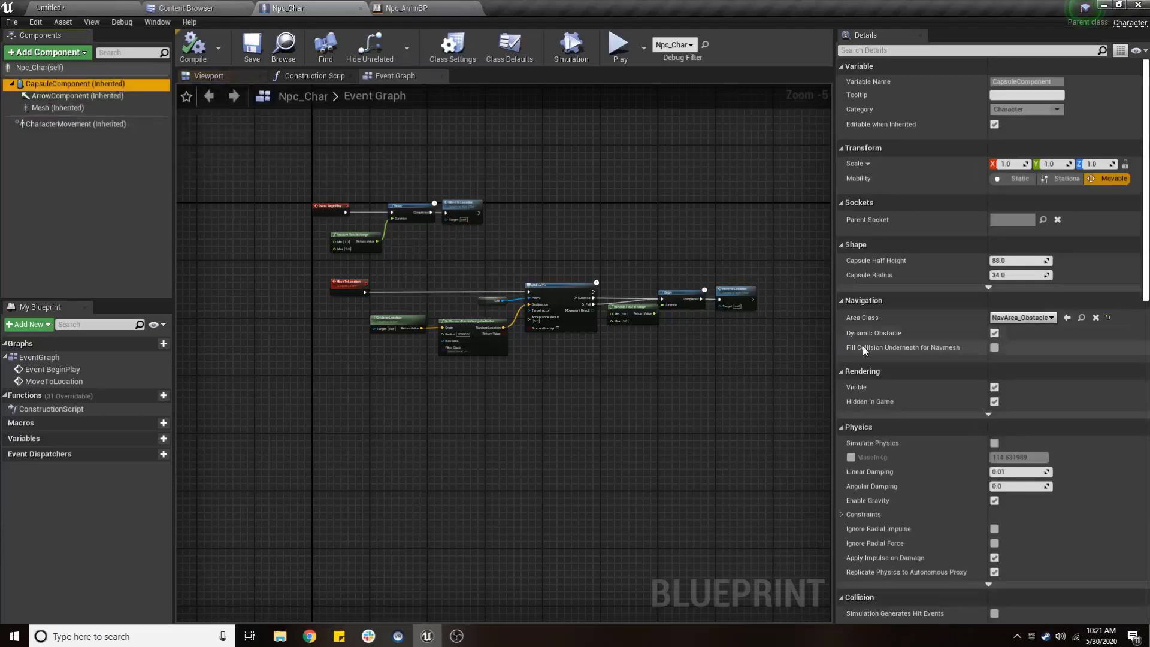
scroll(862, 346, down, 10)
scroll(921, 312, up, 5)
scroll(921, 311, down, 2)
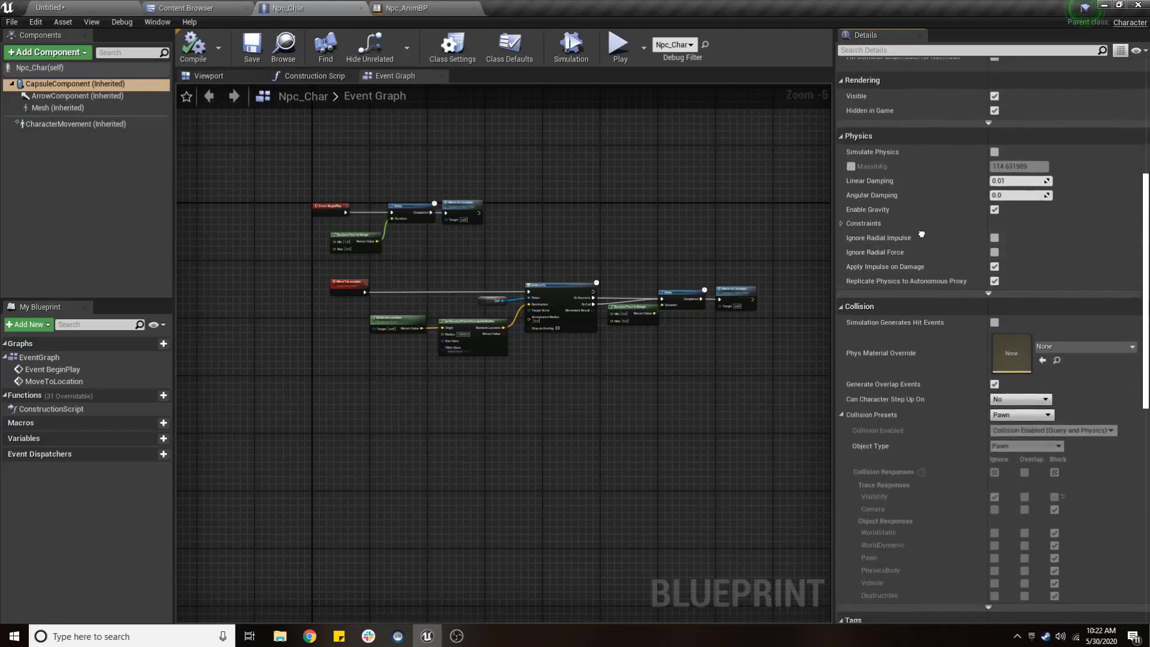
scroll(940, 294, down, 1)
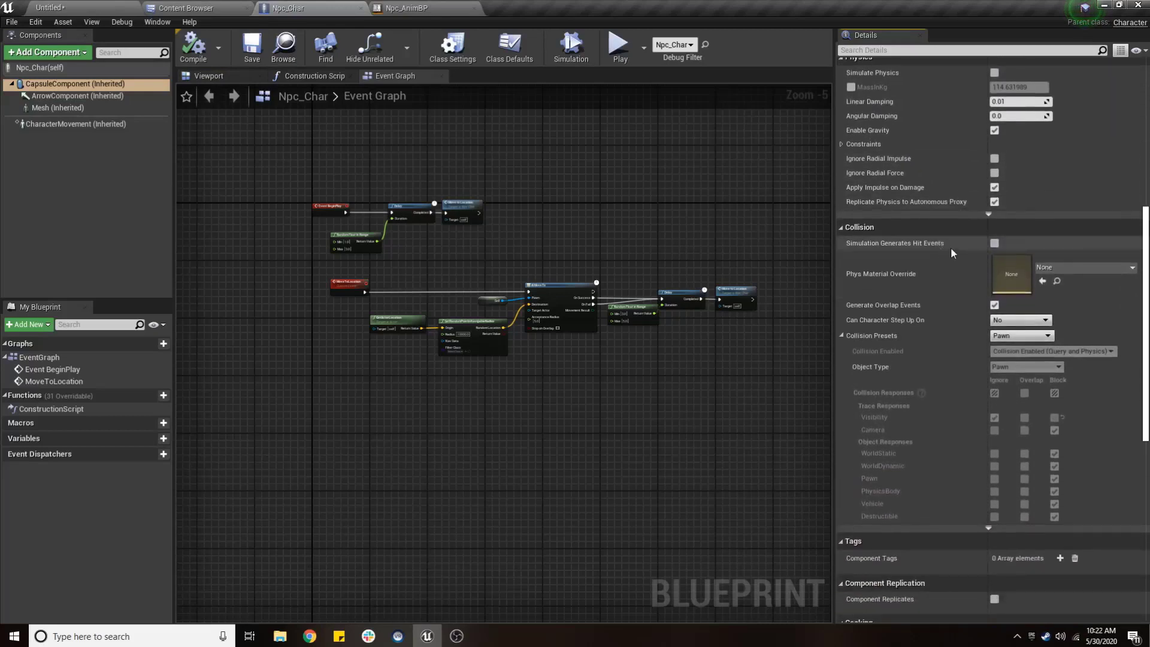
scroll(953, 276, down, 1)
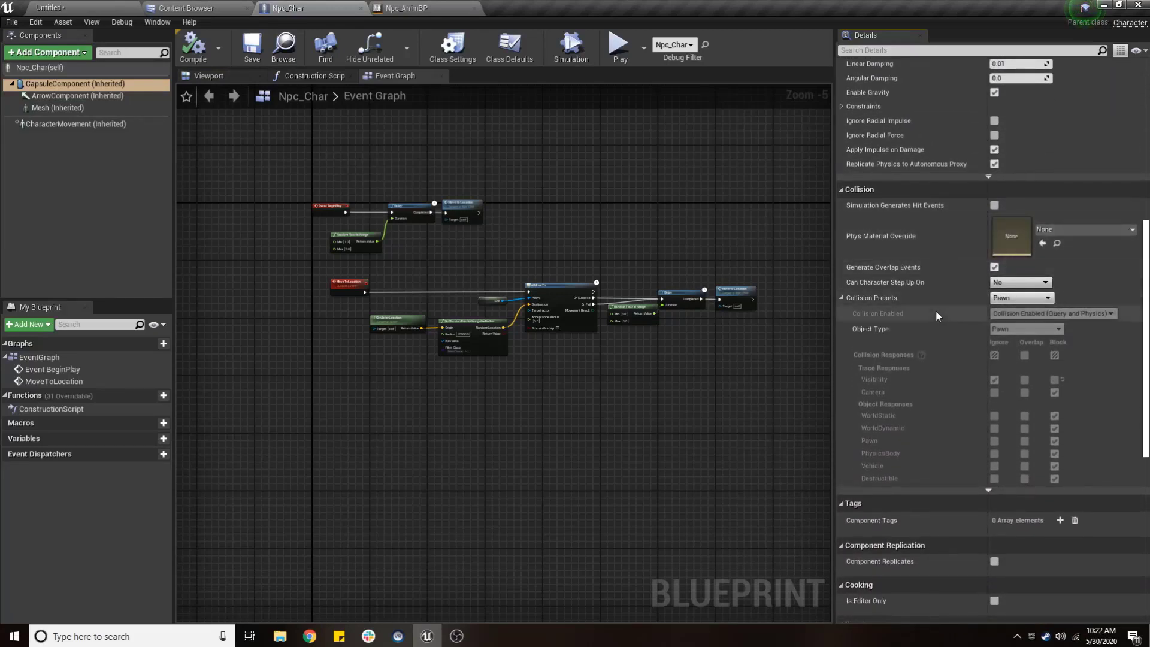
click(995, 302)
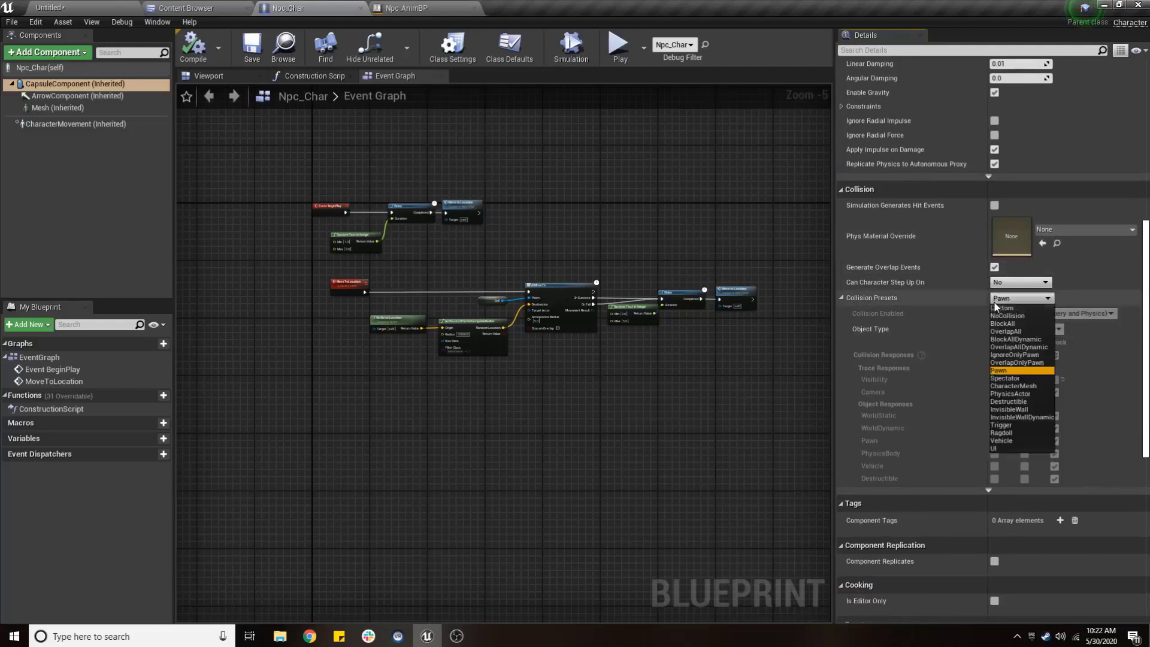
click(1007, 309)
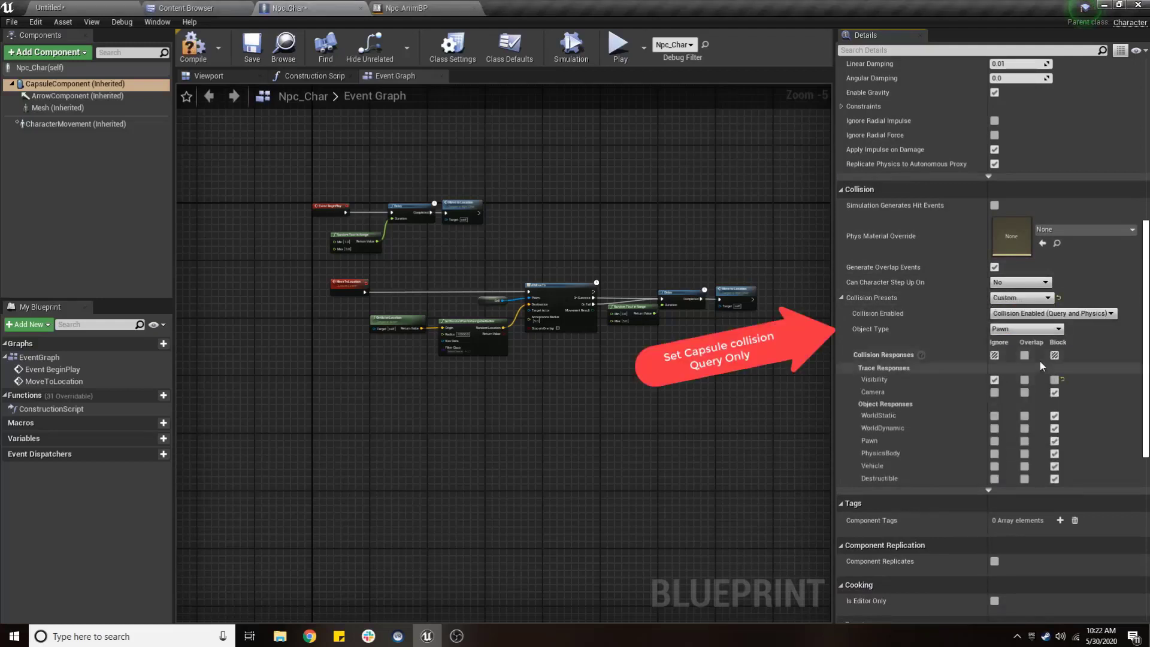
click(1031, 314)
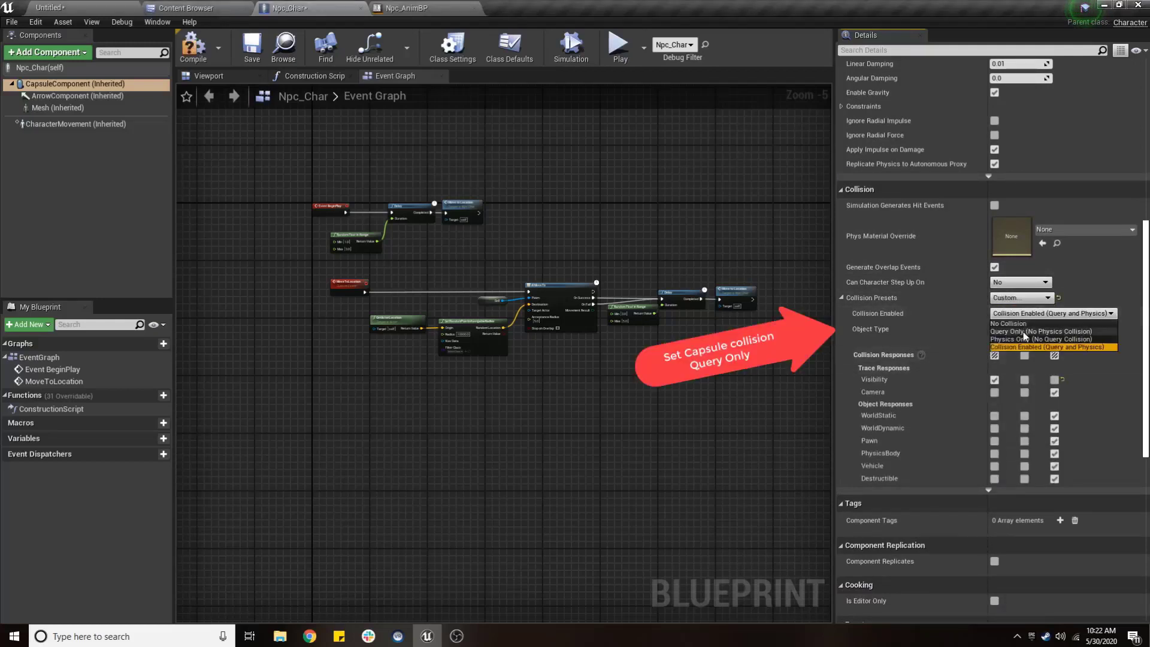
click(1040, 331)
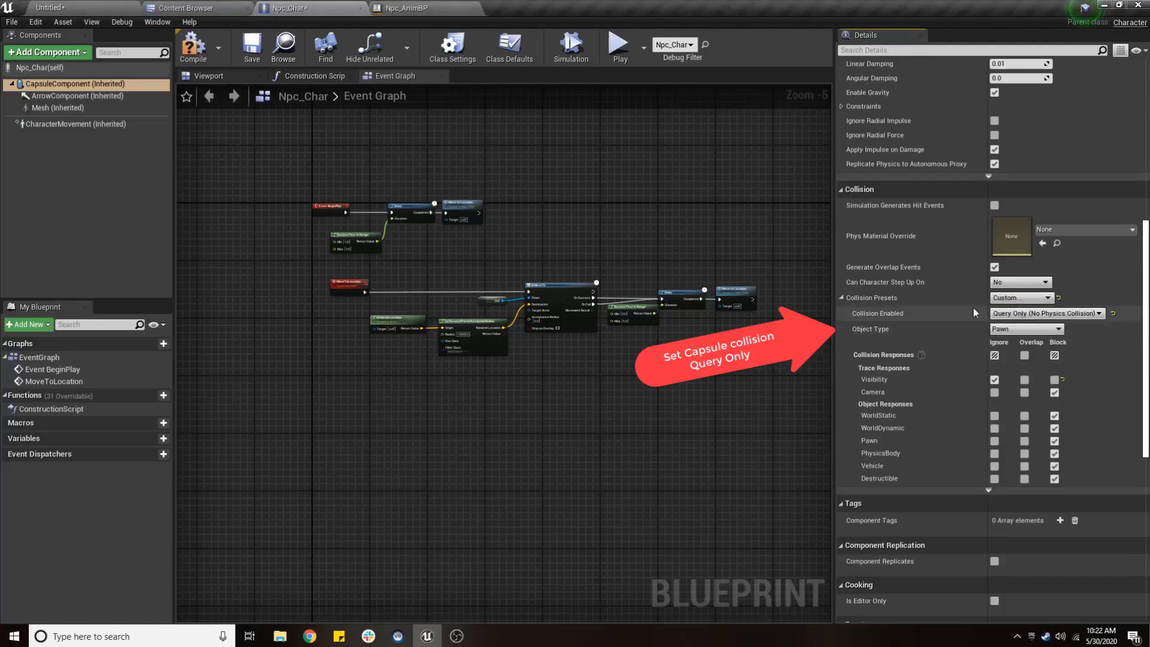
click(248, 49)
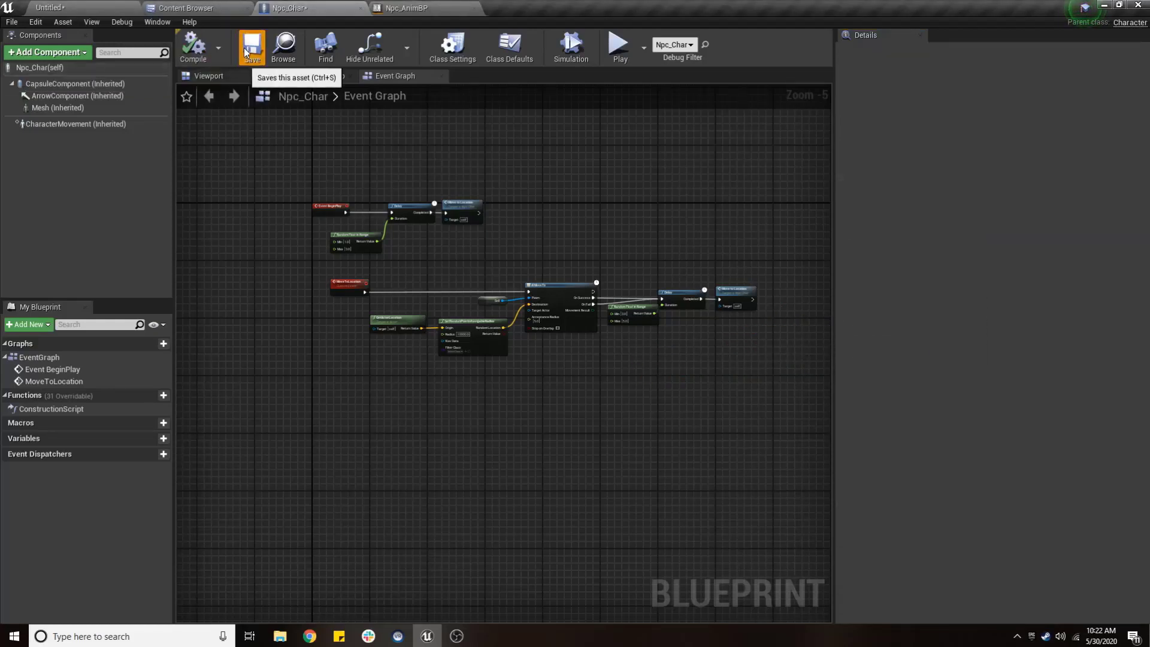
Make the capsule ignore all channels except WorldStatic and Pawn, which block, and save.
click(75, 84)
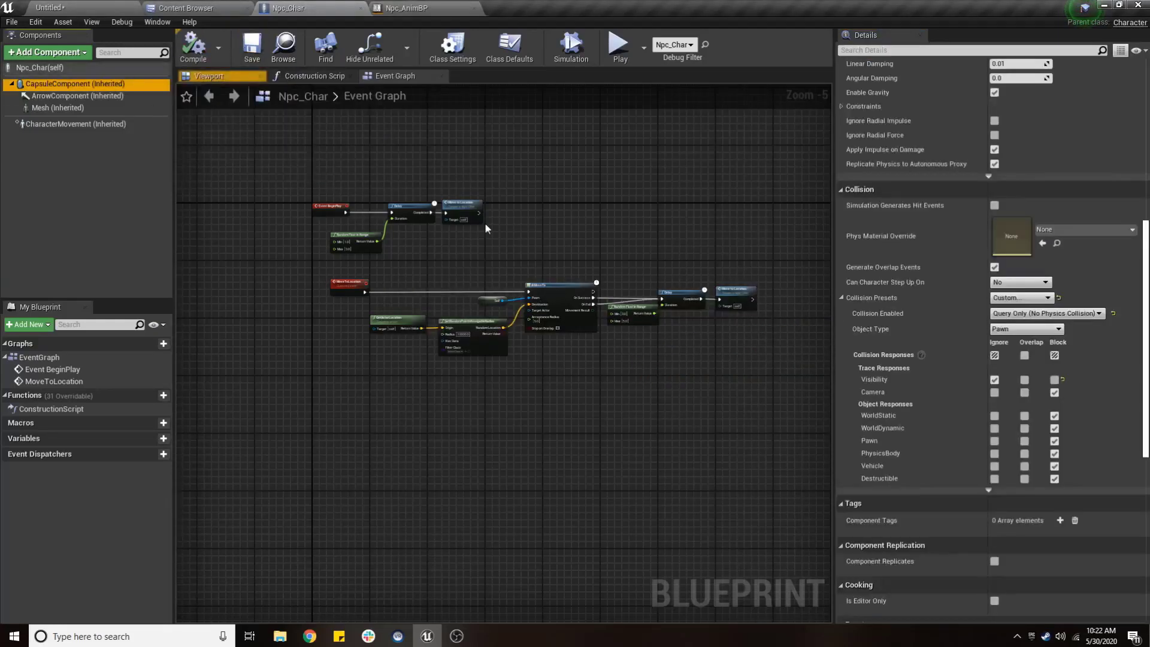
click(994, 356)
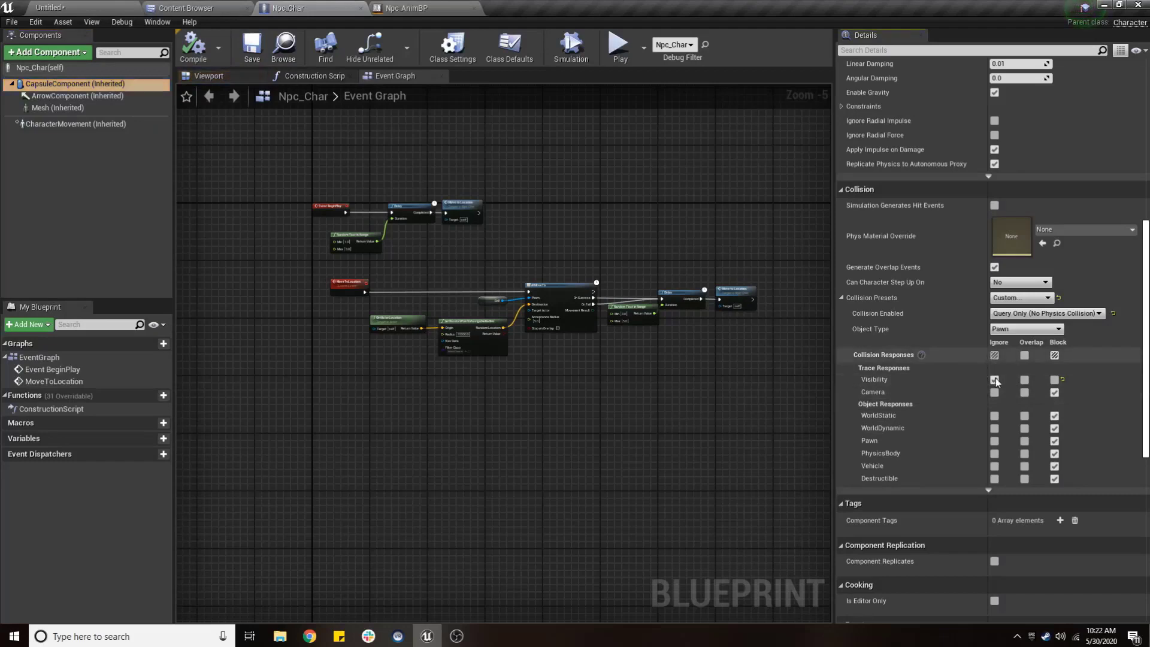
click(1055, 416)
click(1054, 442)
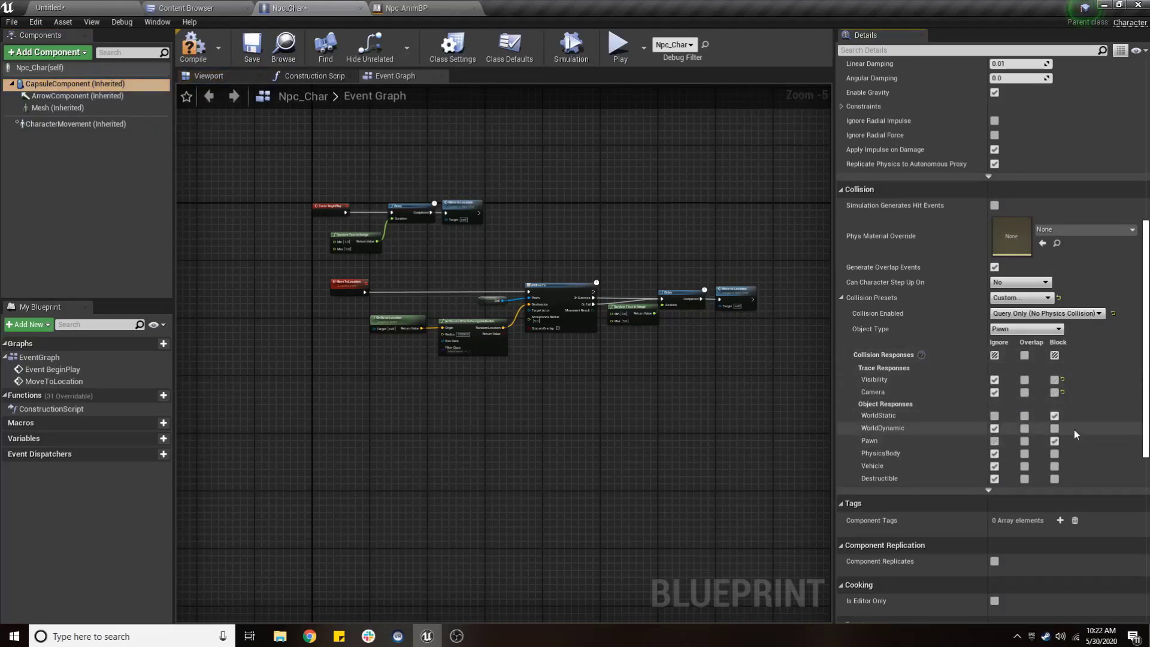
click(249, 59)
click(108, 87)
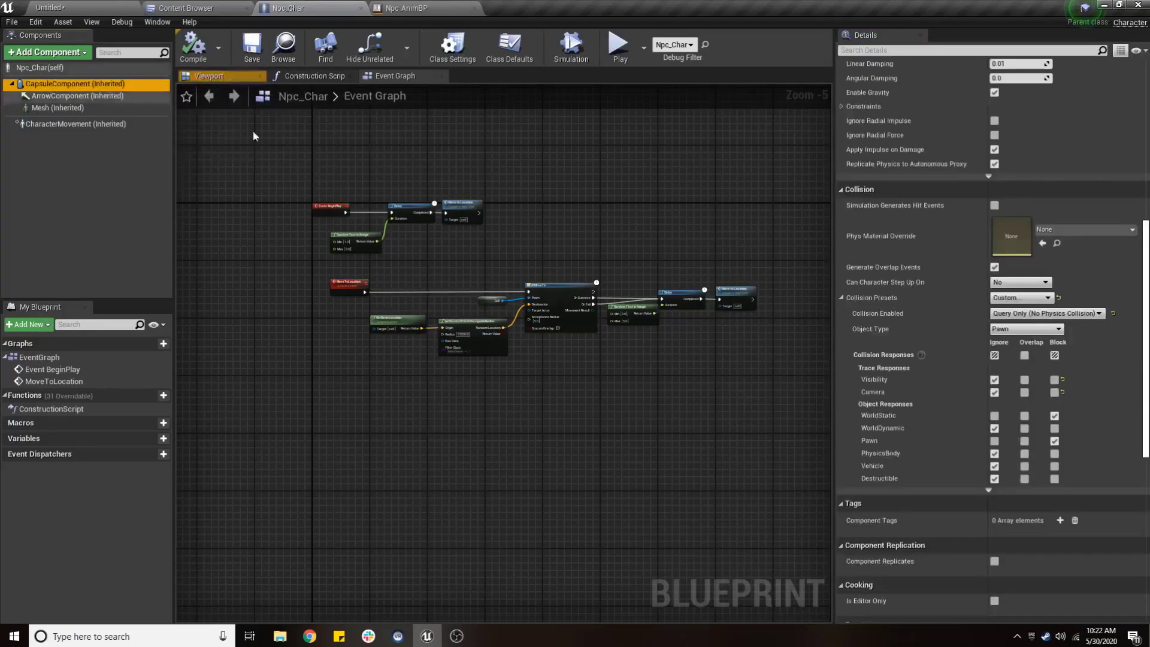
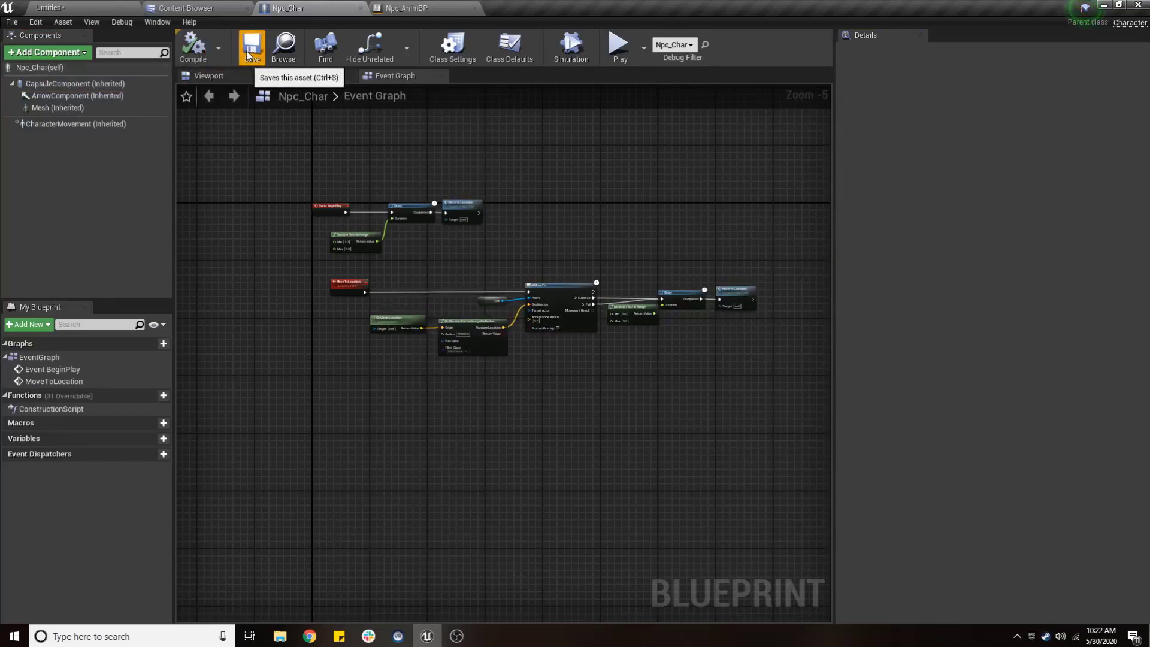
Filter the Mesh details for 'kine', set Kinematic Bones Update Type to Skip All Bones, and compile.
click(77, 87)
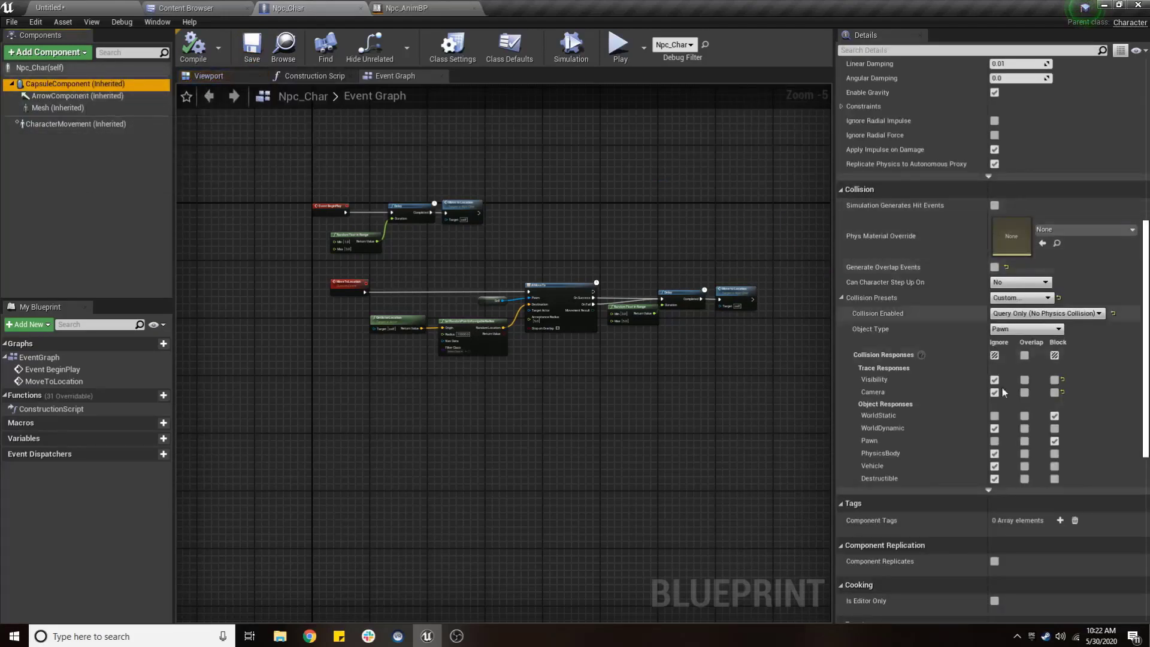
click(72, 108)
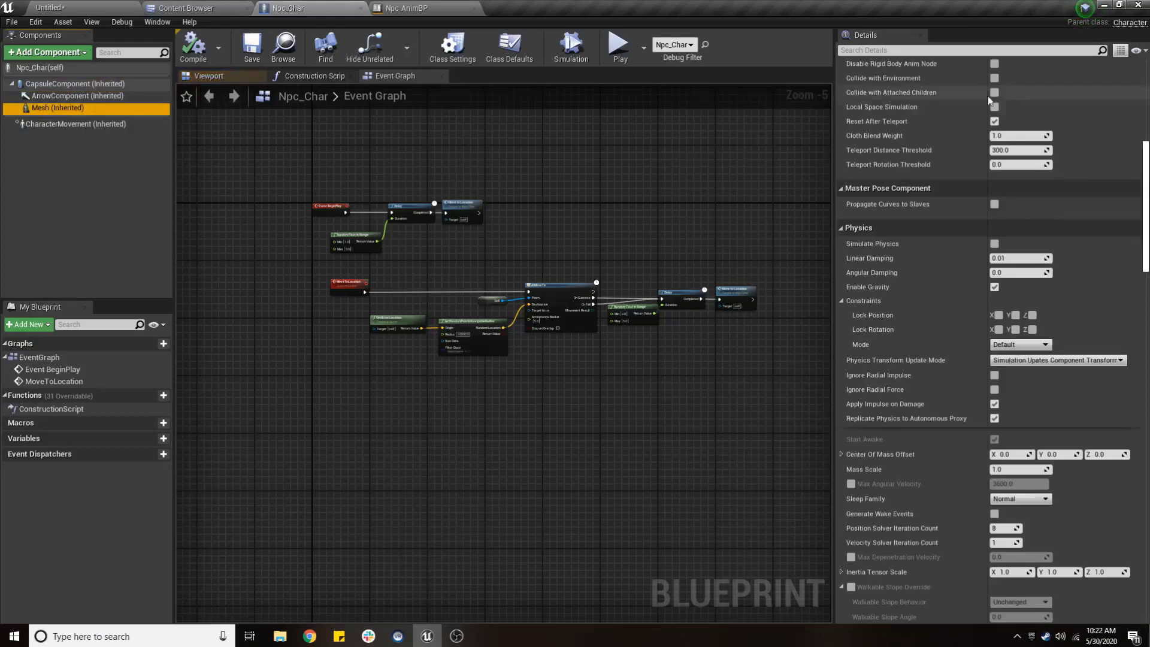
click(914, 50)
text(kin)
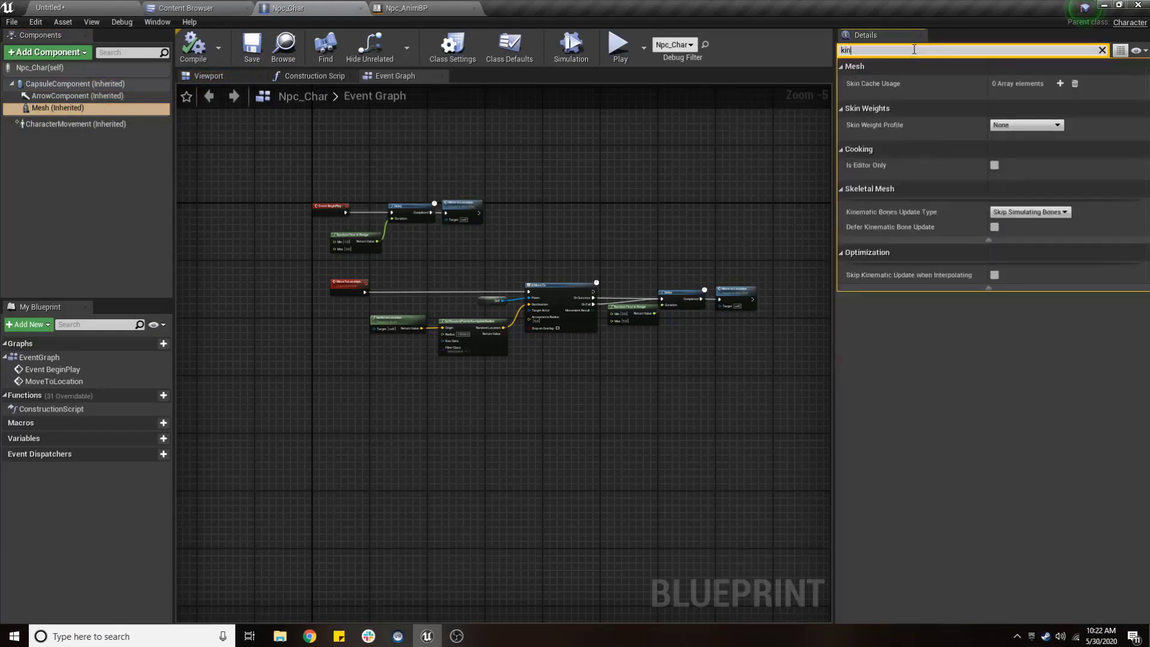
text(e)
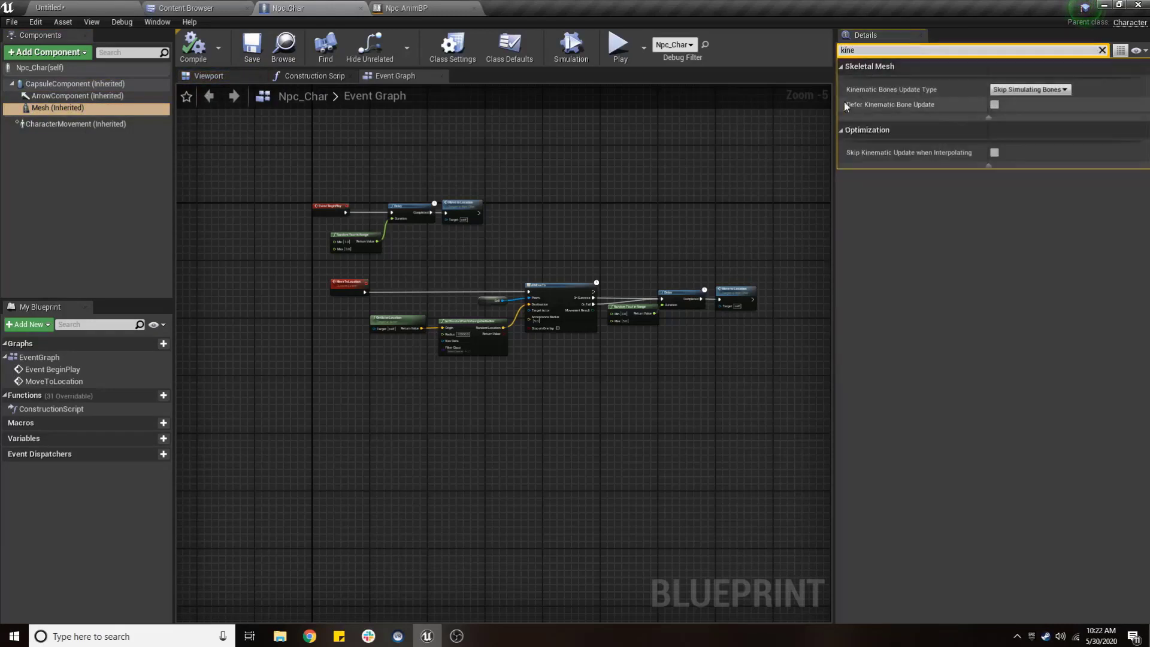
drag(836, 104, 816, 103)
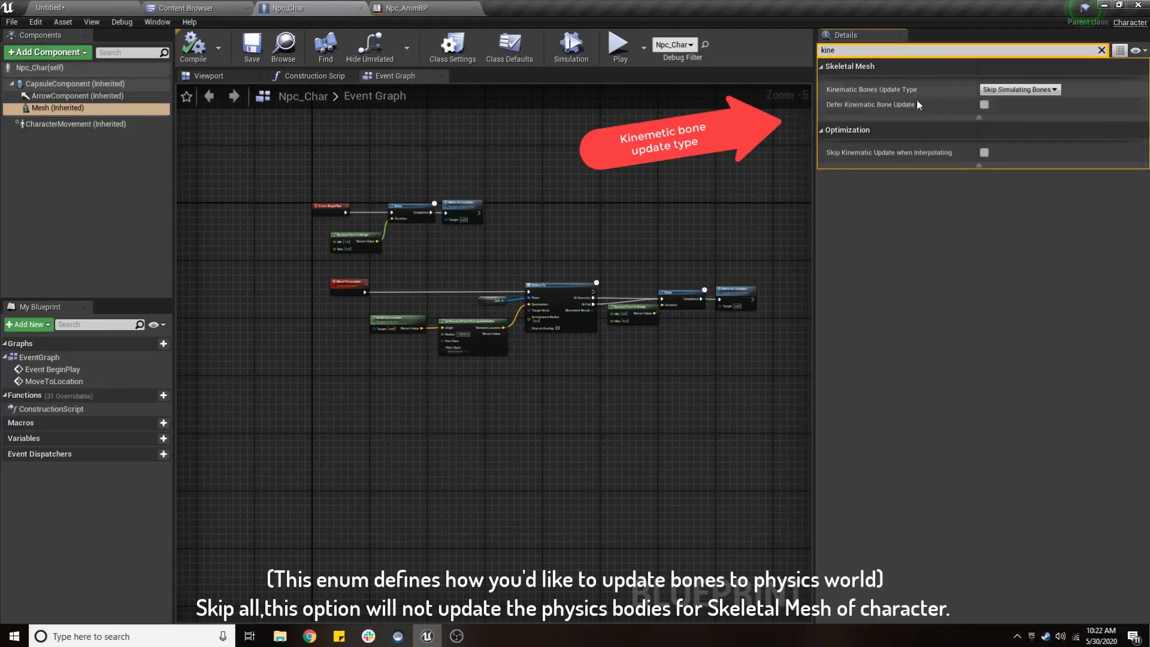
click(991, 91)
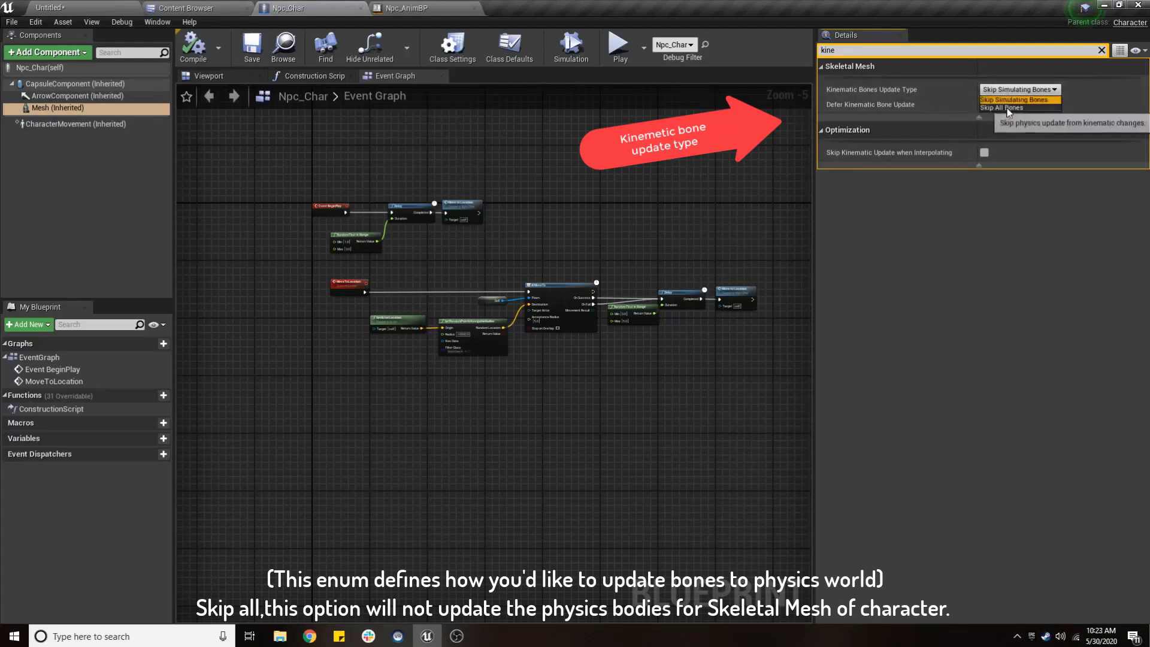
click(1002, 107)
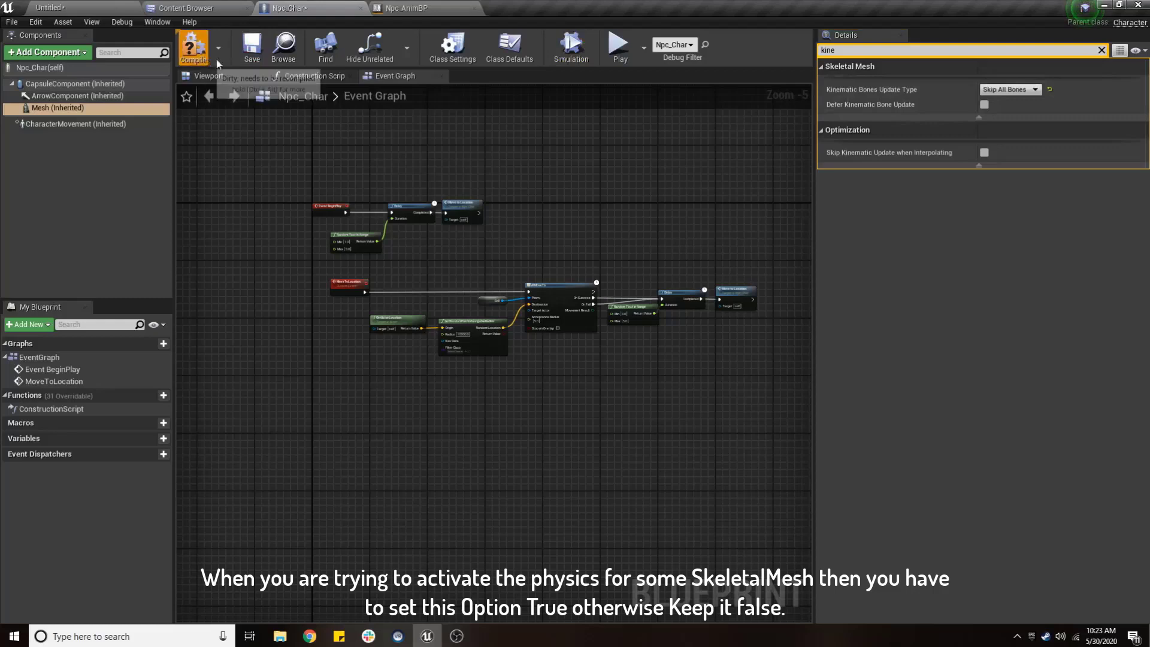
click(249, 56)
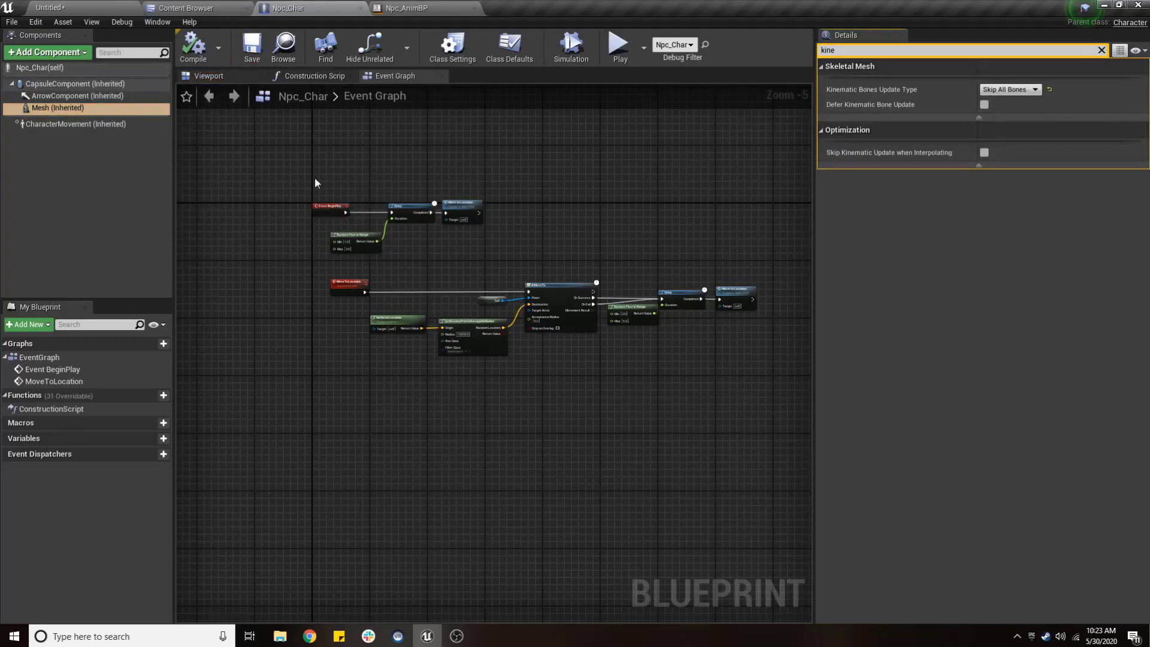
click(1101, 50)
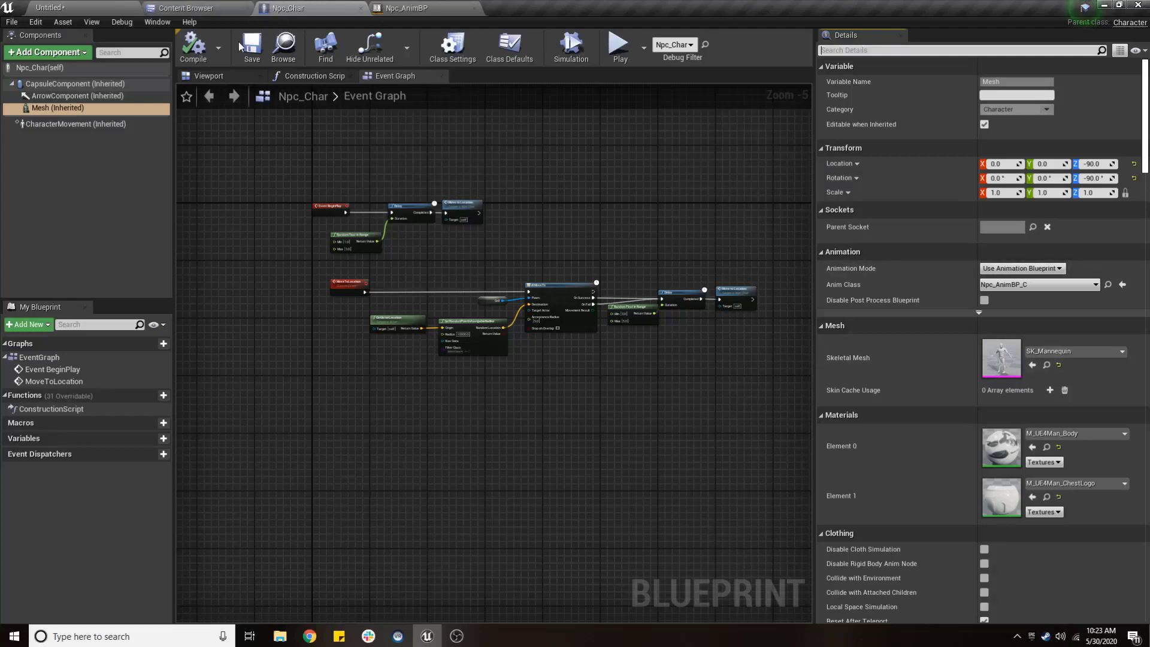
Open the mannequin's physics asset from Mannequin > Character > Mesh in the Content Browser.
click(210, 7)
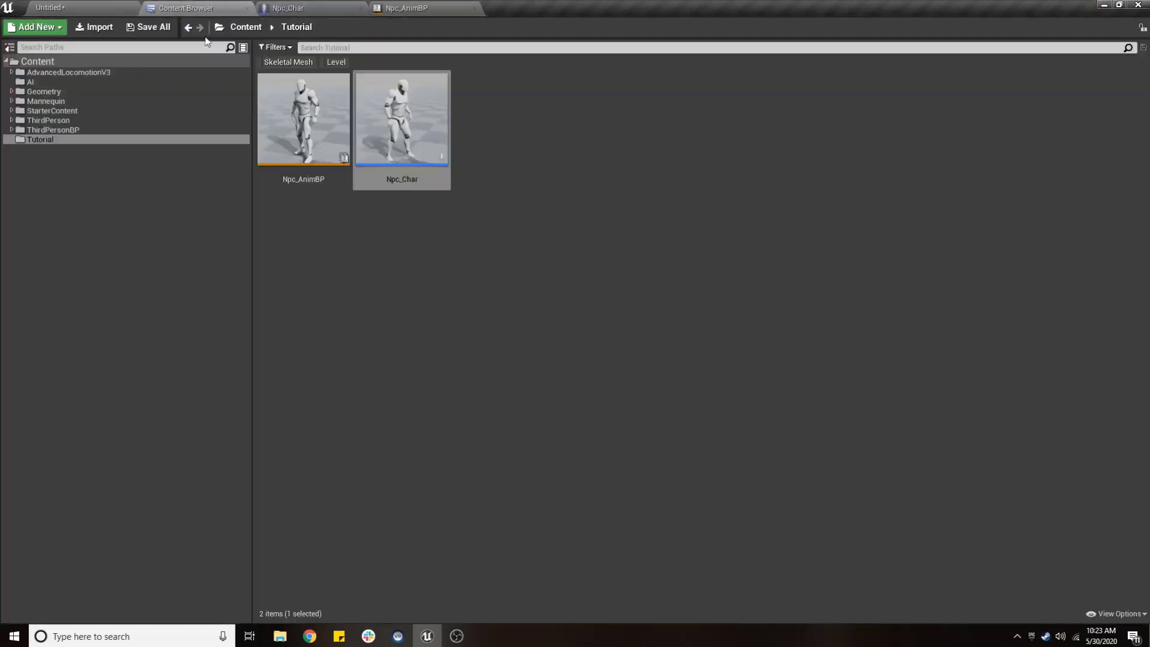
click(47, 102)
double_click(387, 161)
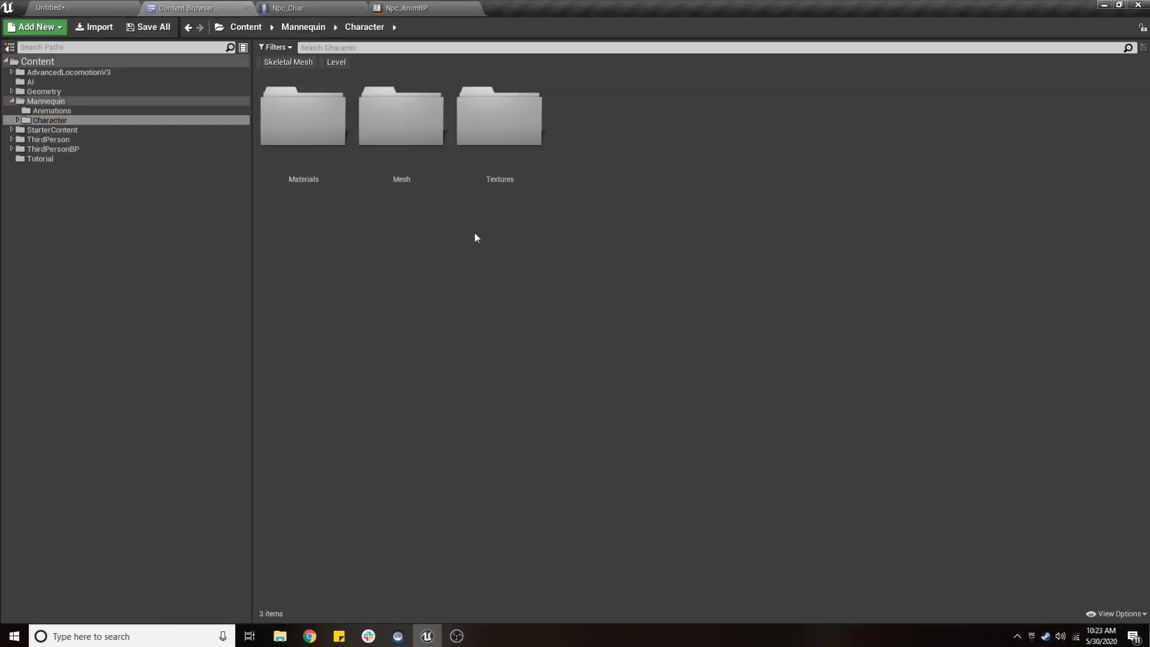
double_click(395, 144)
double_click(410, 150)
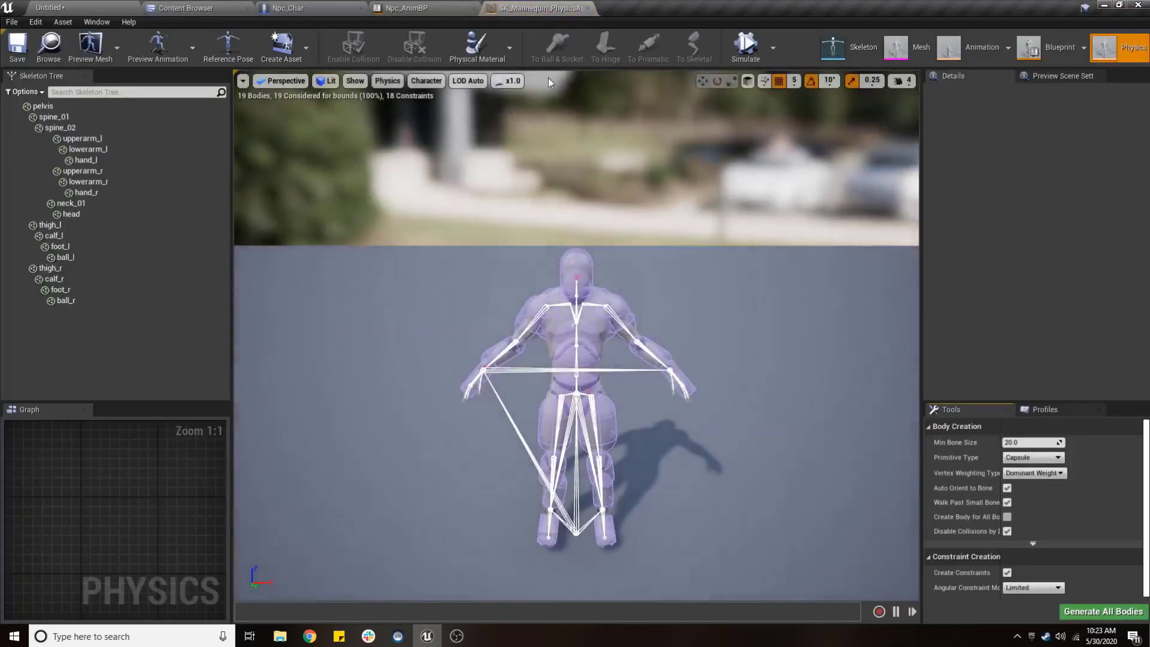
Select all physics bodies and enable Skip Scale from Animation.
right_click(623, 153)
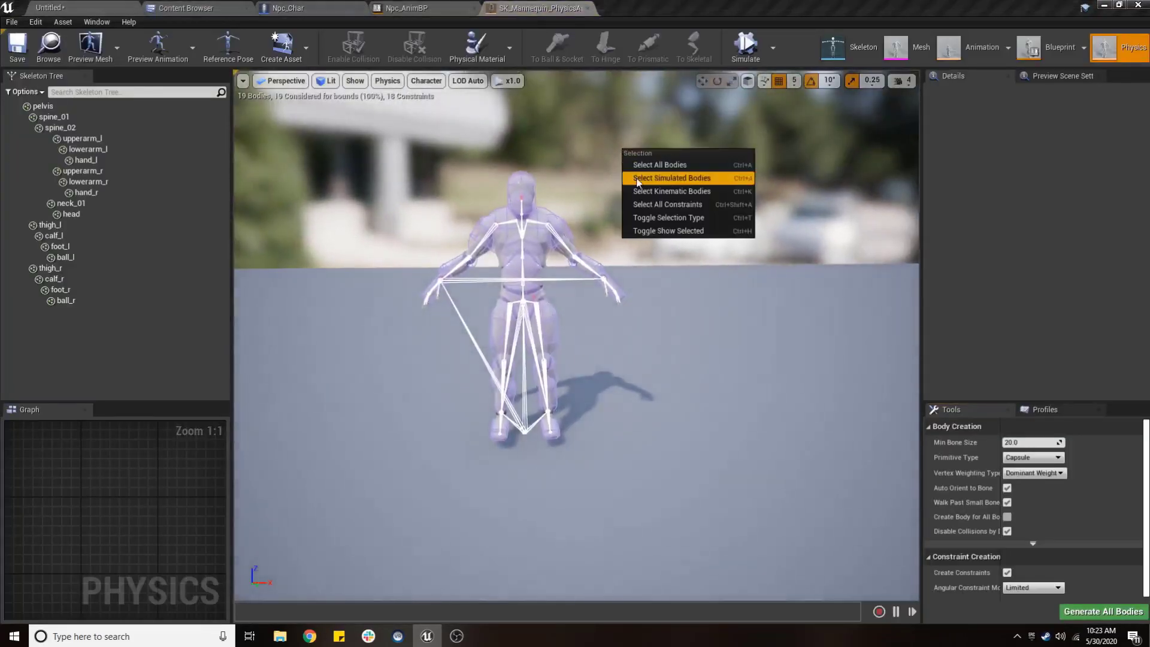
click(643, 167)
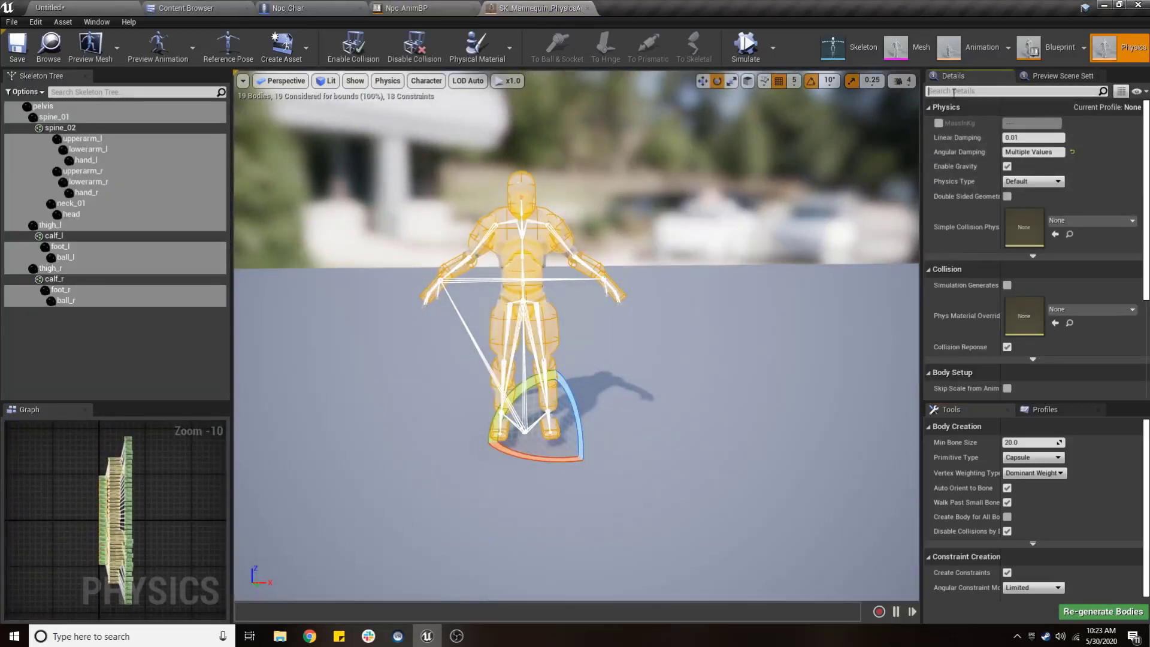
click(954, 91)
text(skip)
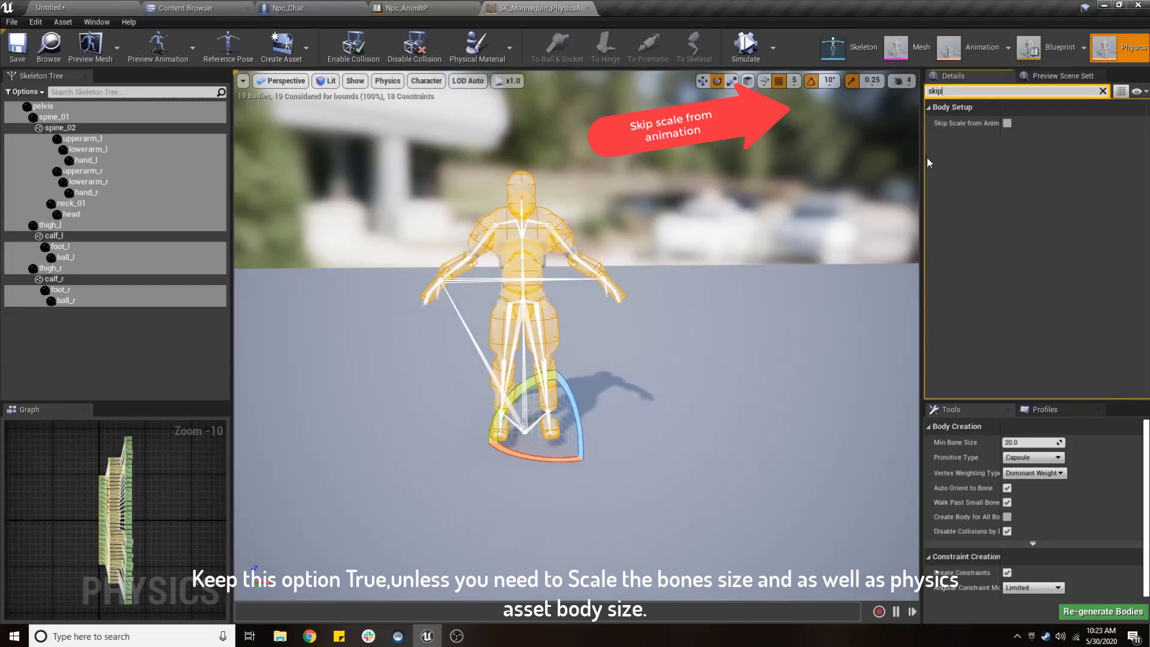
drag(922, 150, 801, 150)
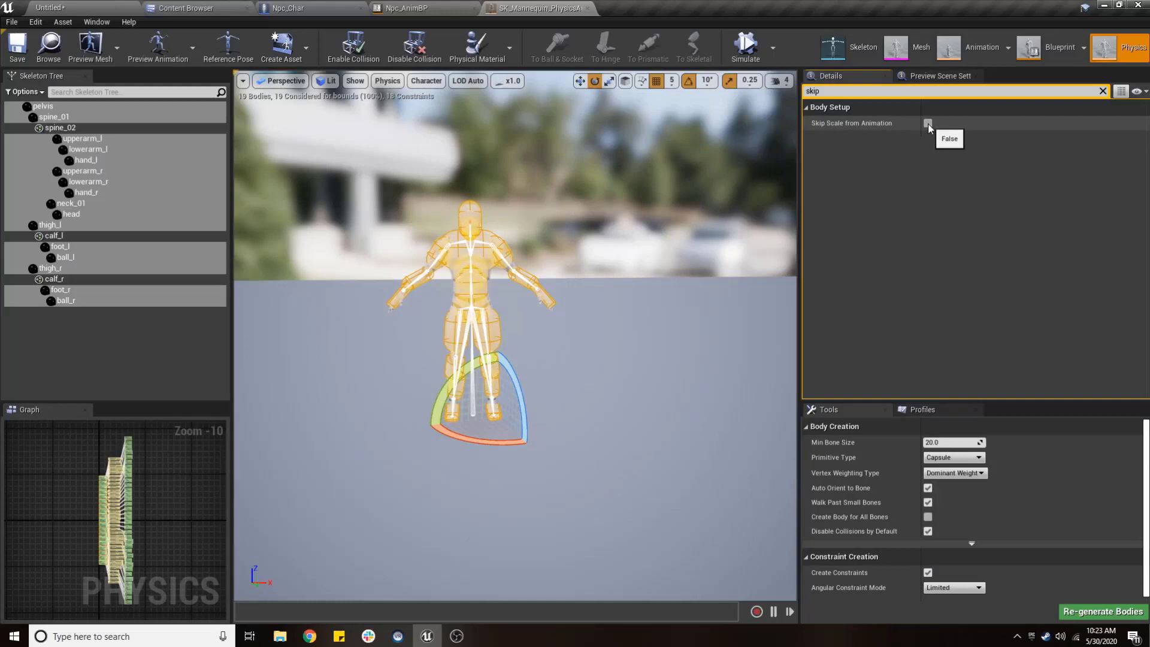
click(928, 123)
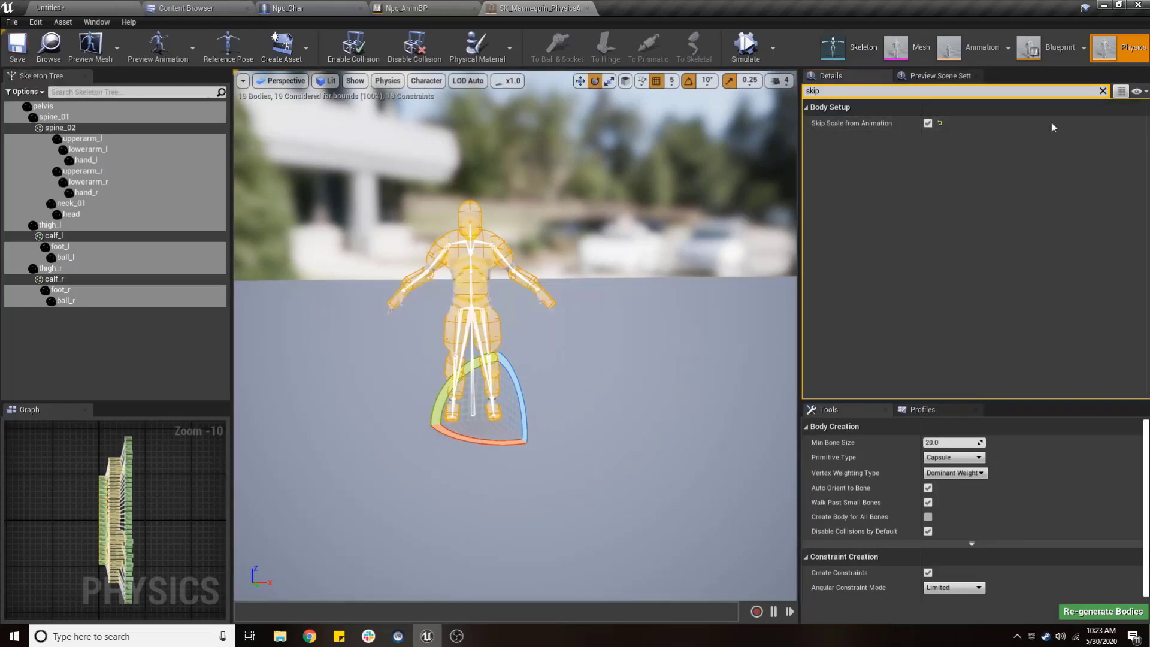
click(1103, 92)
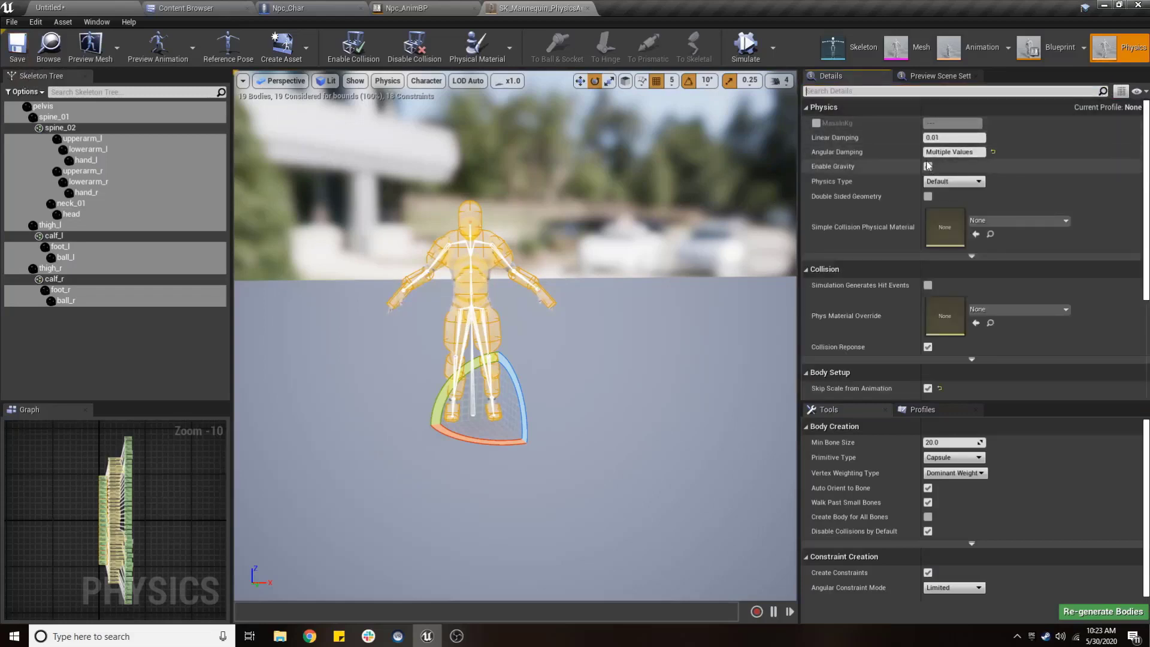
Untick Consider for Bounds on every physics body.
click(857, 92)
text(cons)
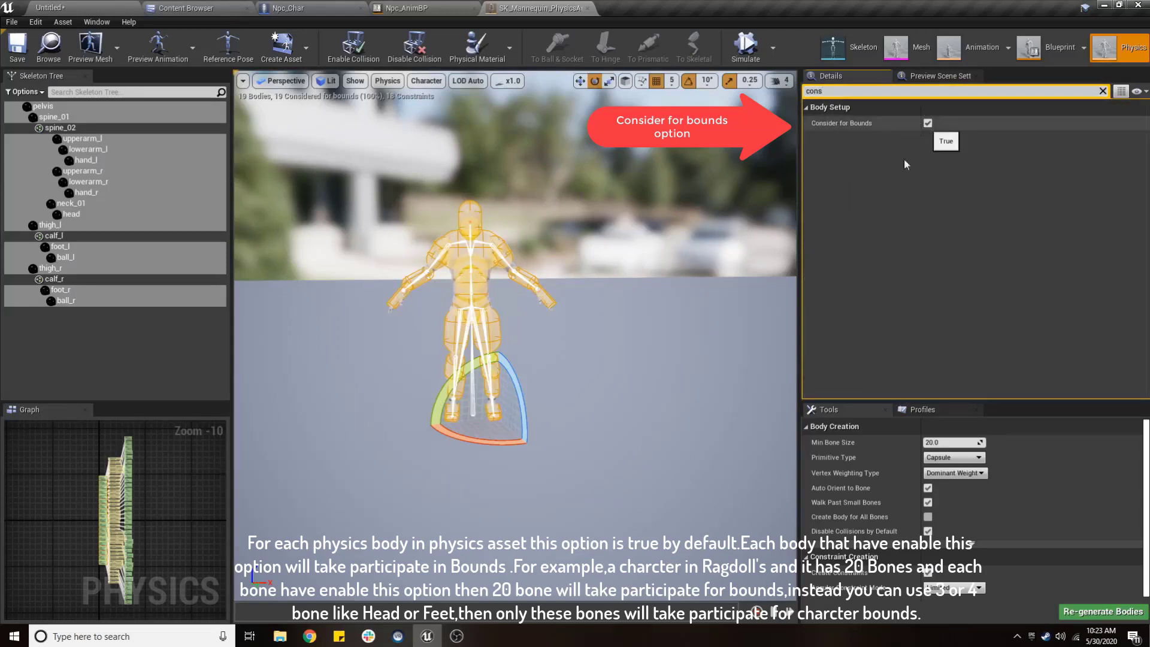
click(928, 122)
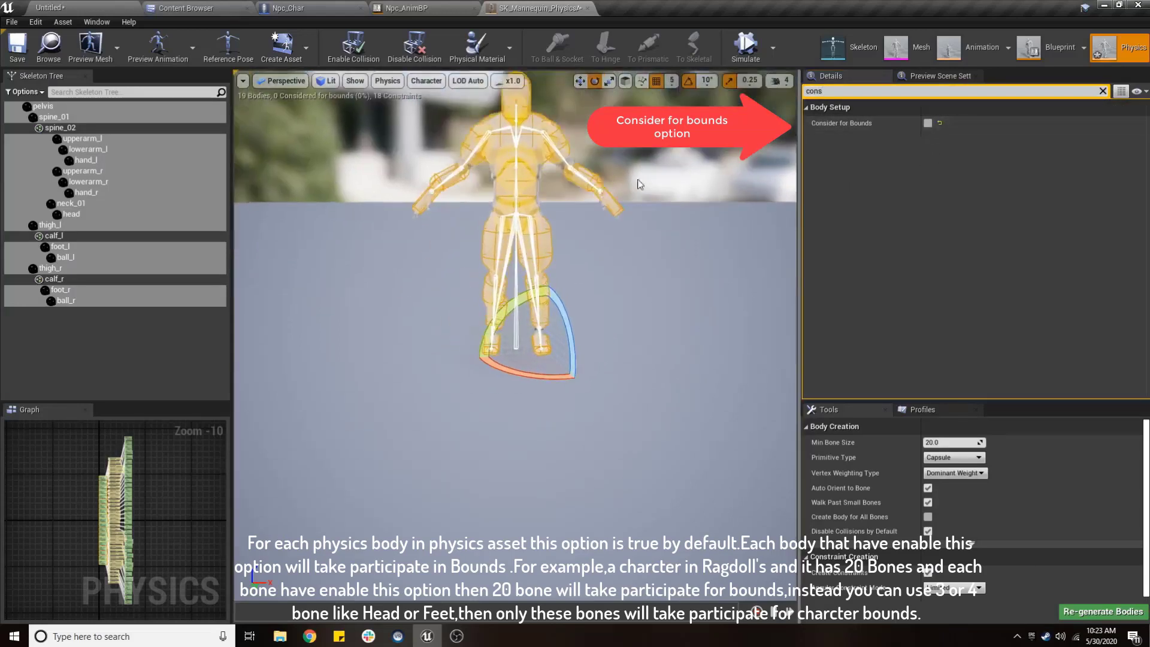
click(640, 184)
Re-enable Consider for Bounds on head, pelvis, ball_l, foot_r, foot_l, hand_l and hand_r.
click(514, 126)
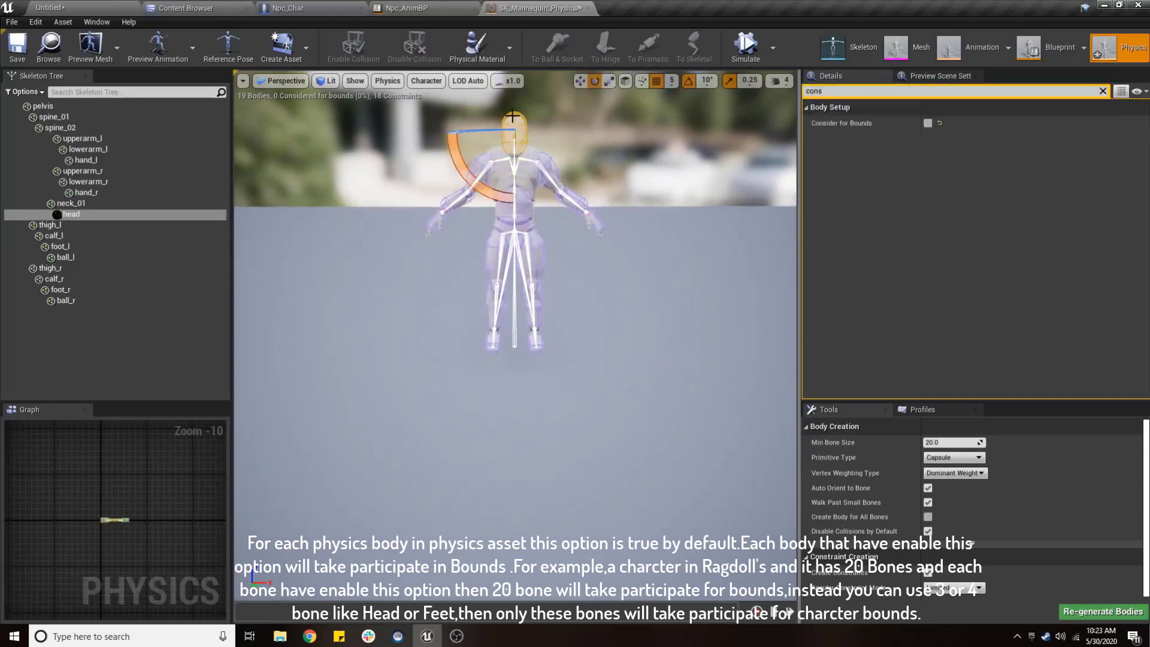
ctrl+click(530, 228)
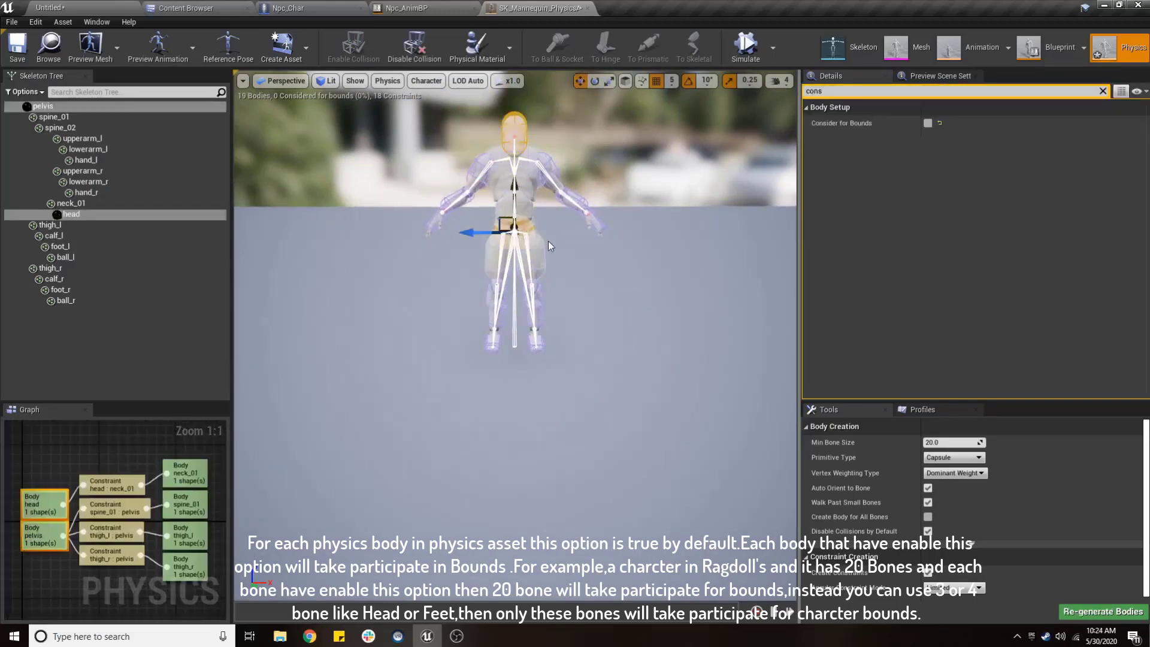
ctrl+click(539, 345)
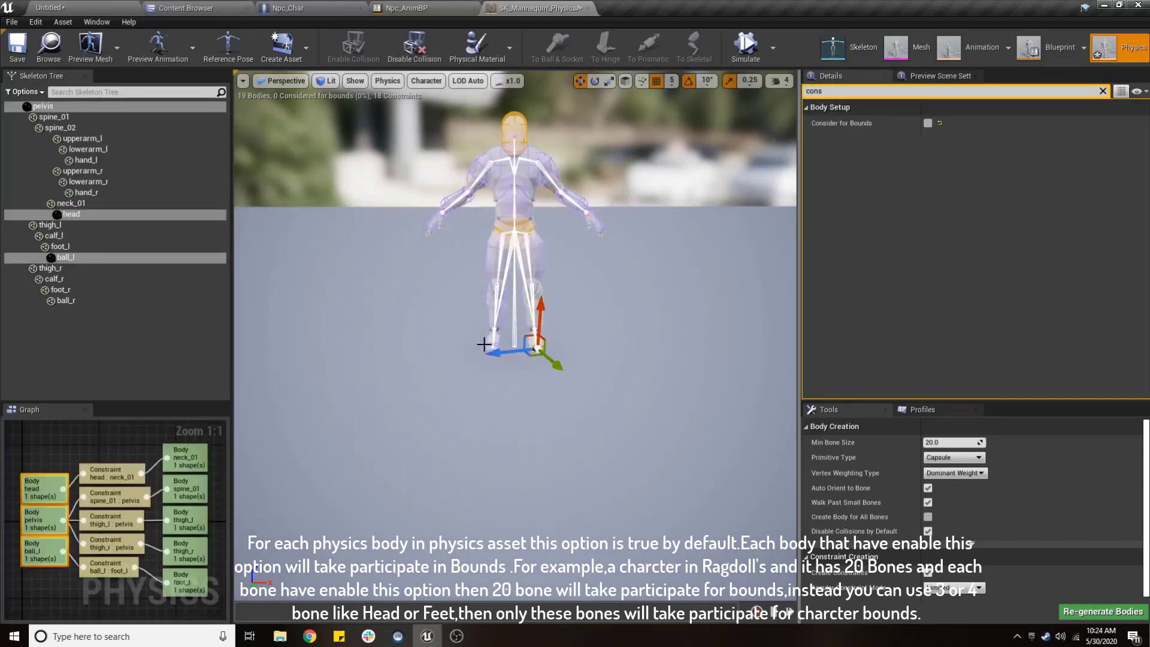
ctrl+click(489, 348)
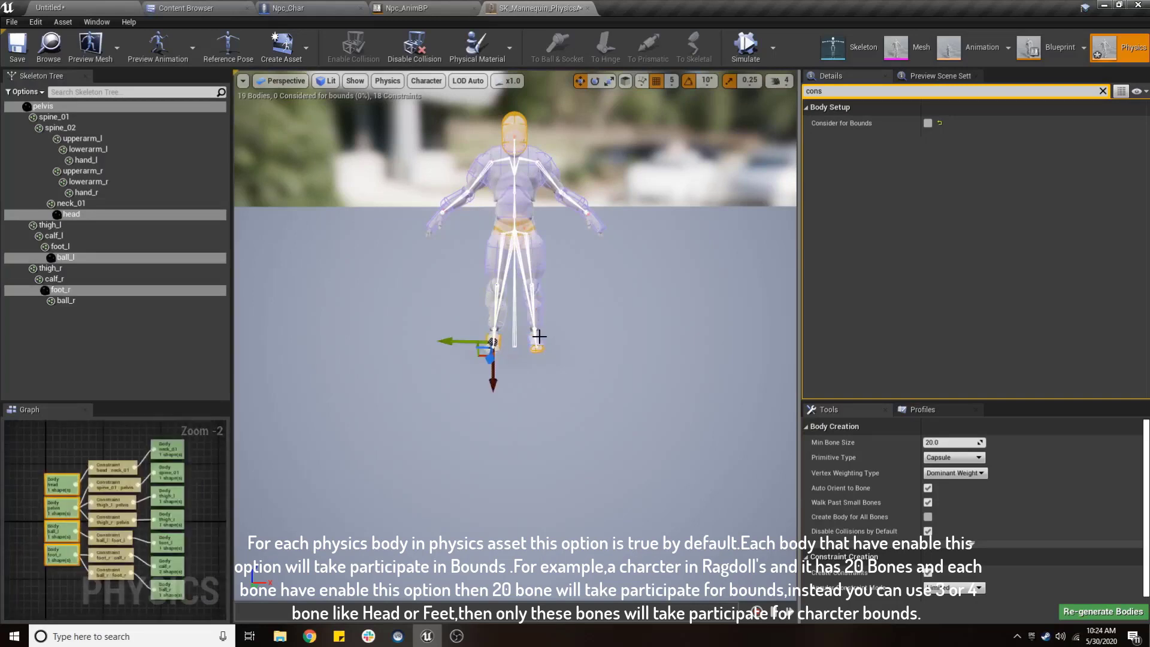
ctrl+click(540, 338)
ctrl+click(596, 224)
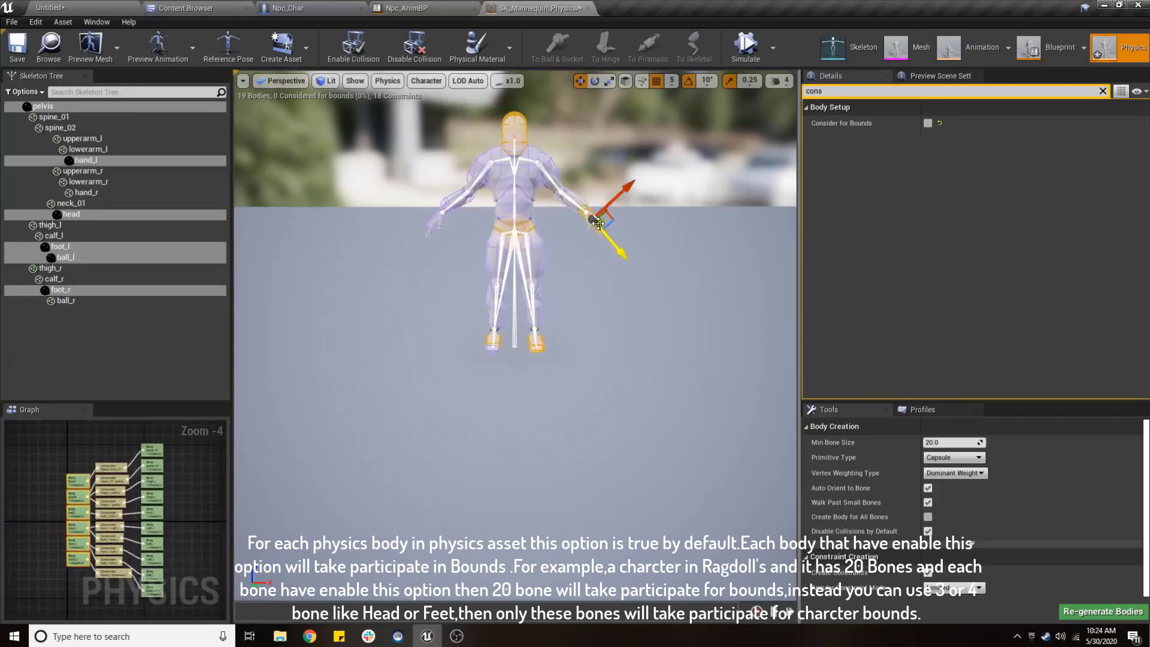
ctrl+click(438, 215)
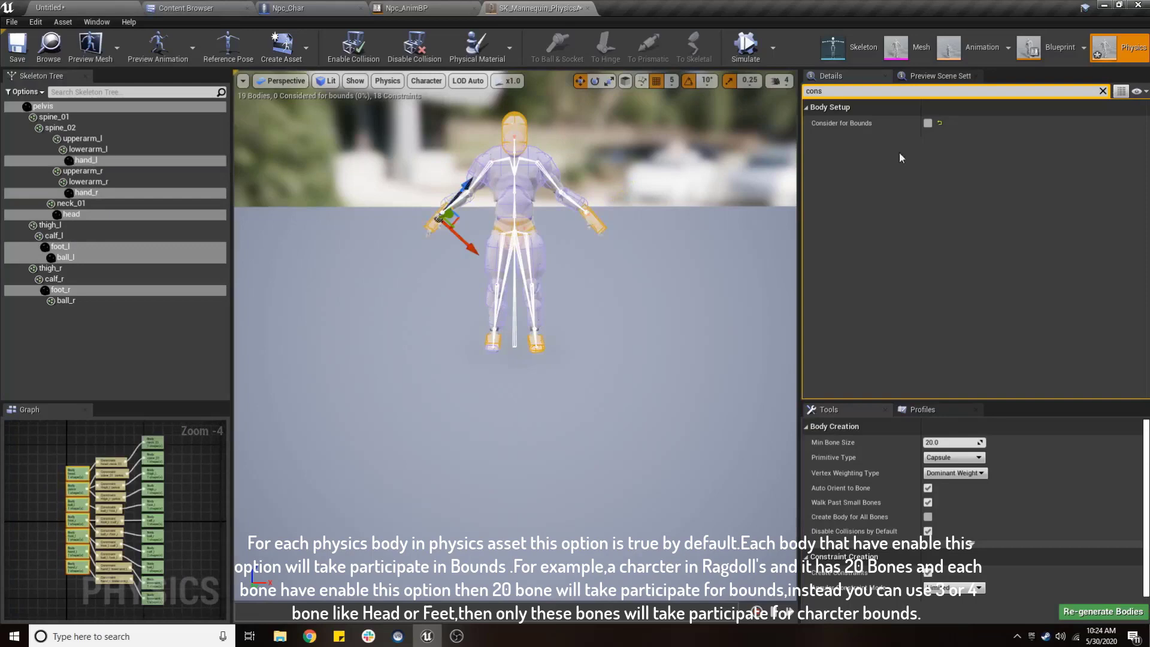
click(928, 122)
click(627, 178)
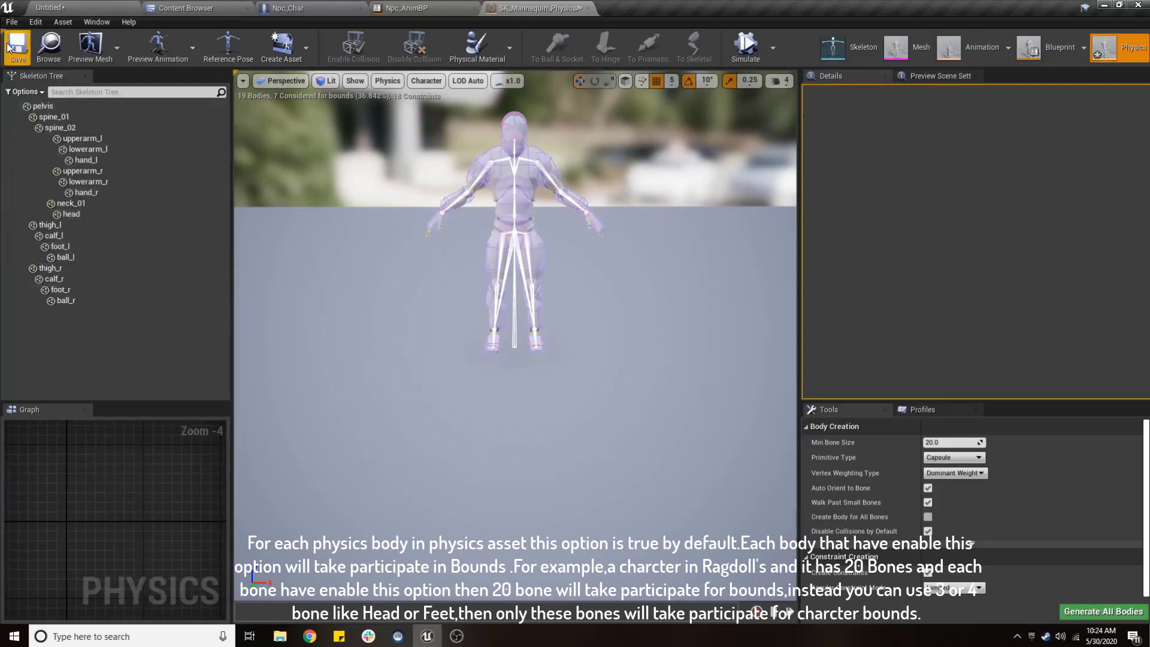
Close the physics asset, view Npc_Char's CharacterMovement, then return to the crowd level editor.
click(584, 8)
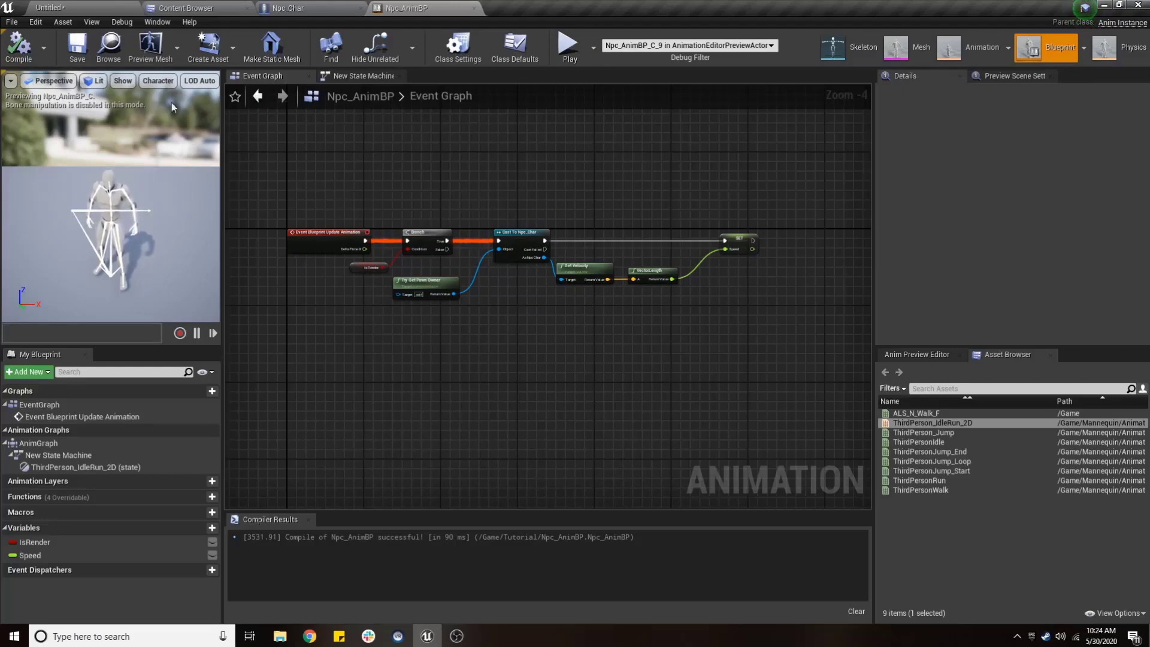
click(287, 8)
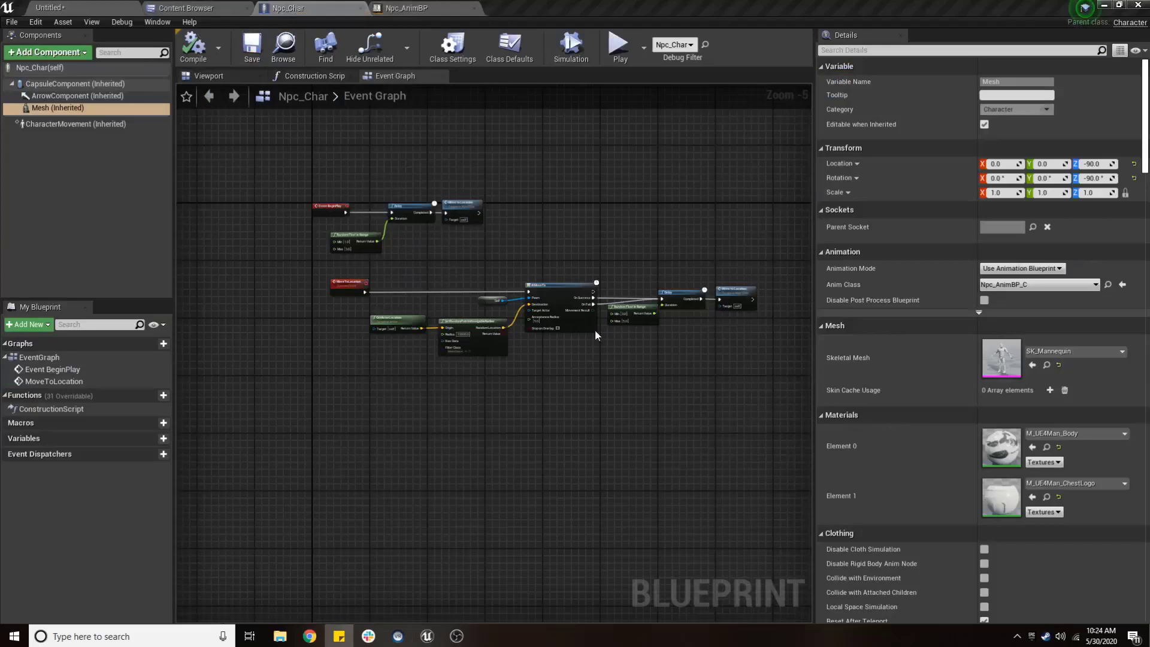
click(103, 124)
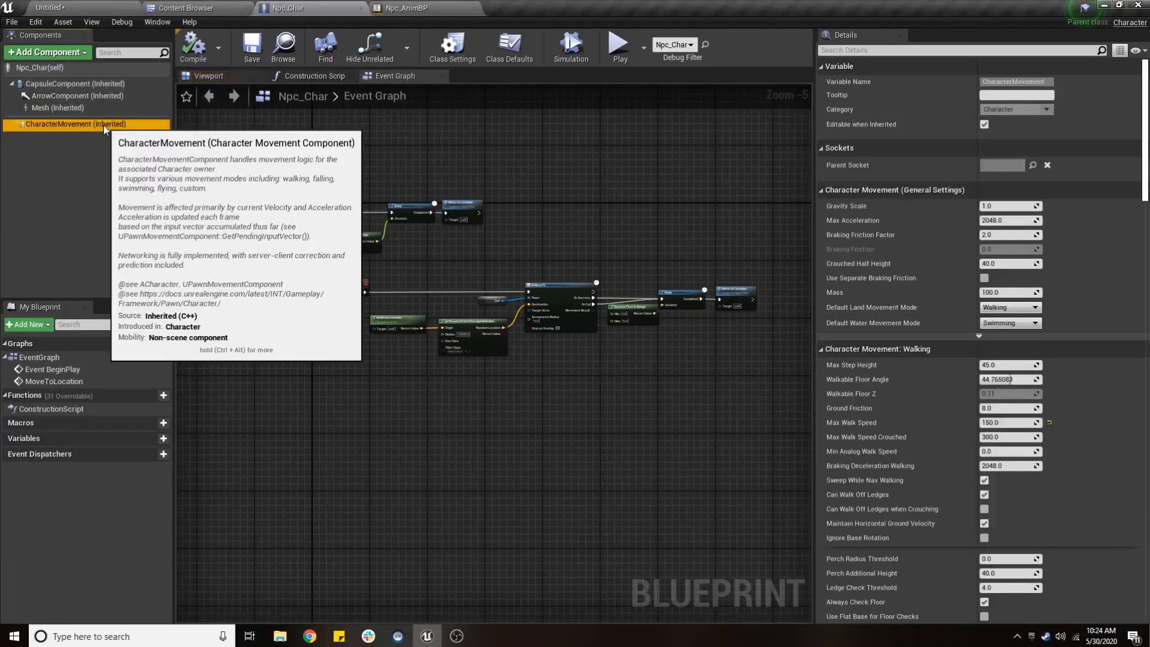
click(48, 8)
Run the level as a maximised Standalone Game preview to watch the crowd, then quit with Esc.
click(709, 47)
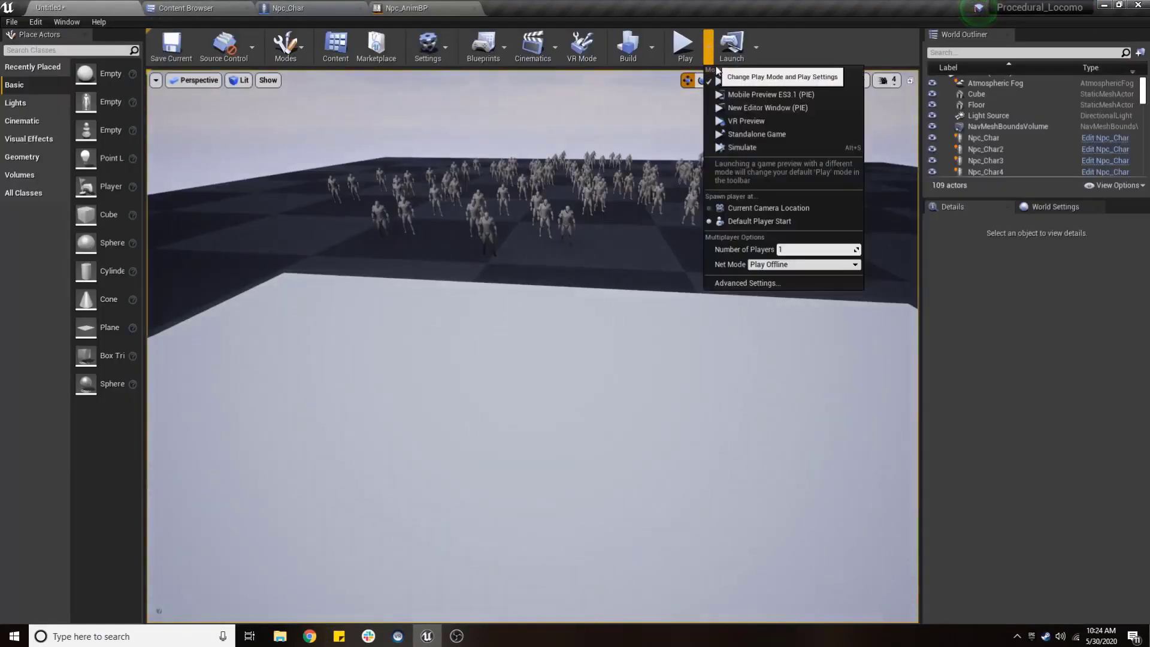
click(737, 109)
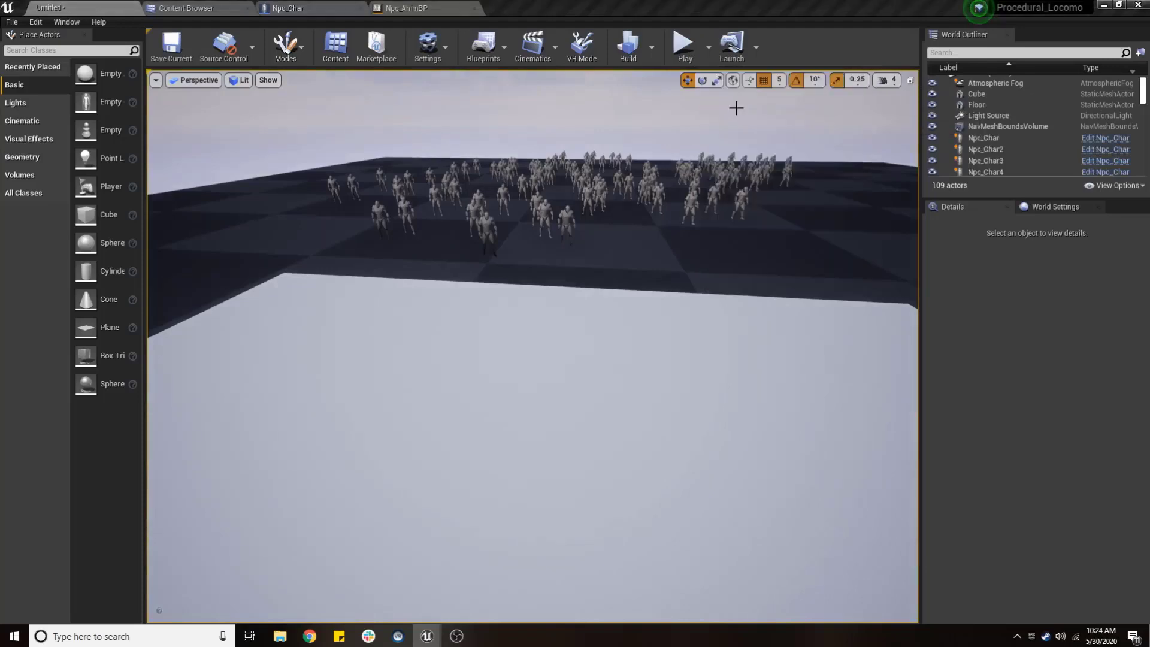
key(super)
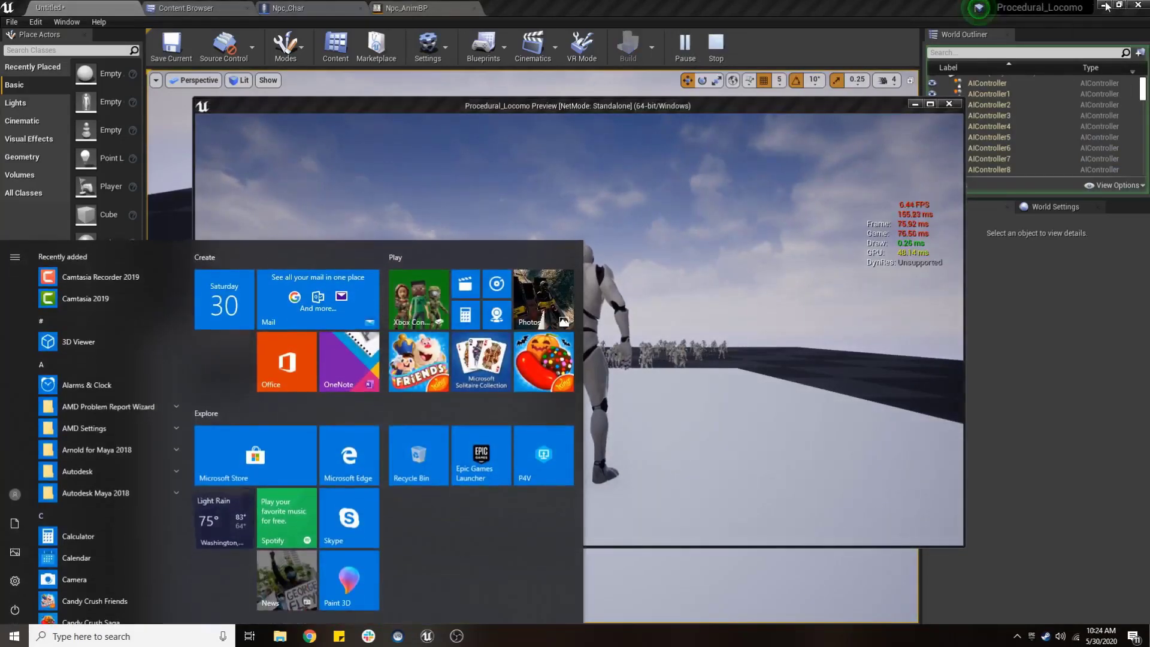
click(1104, 4)
double_click(868, 102)
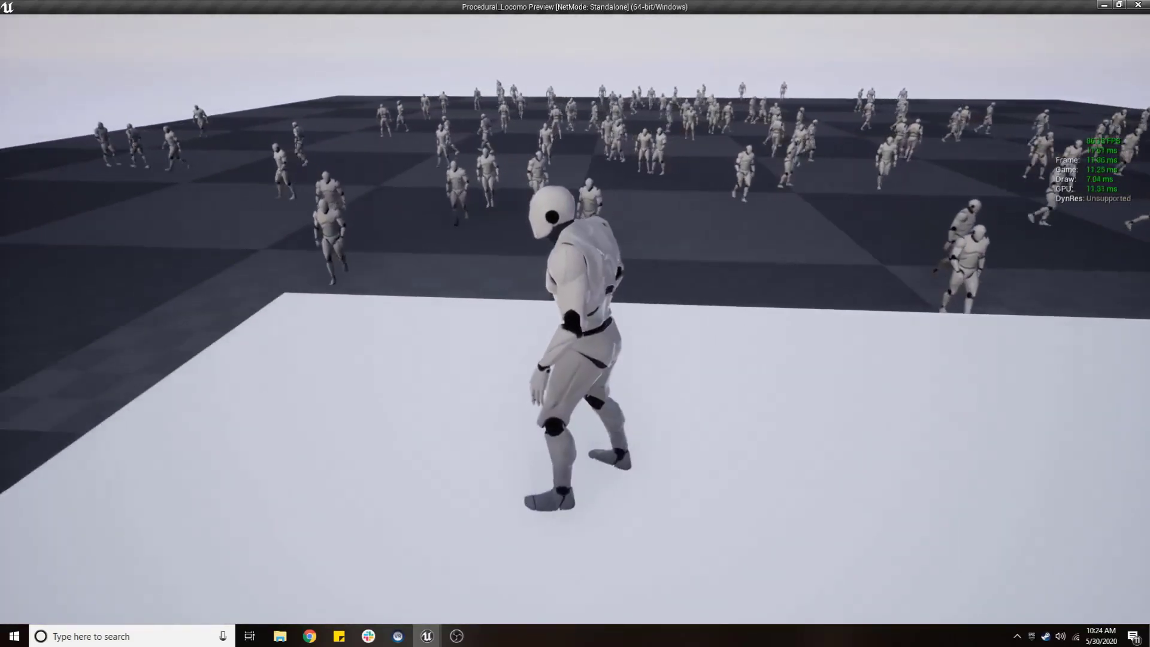
key(Escape)
Untick Always Check Floor on Npc_Char's CharacterMovement and compile and save the blueprint.
click(427, 636)
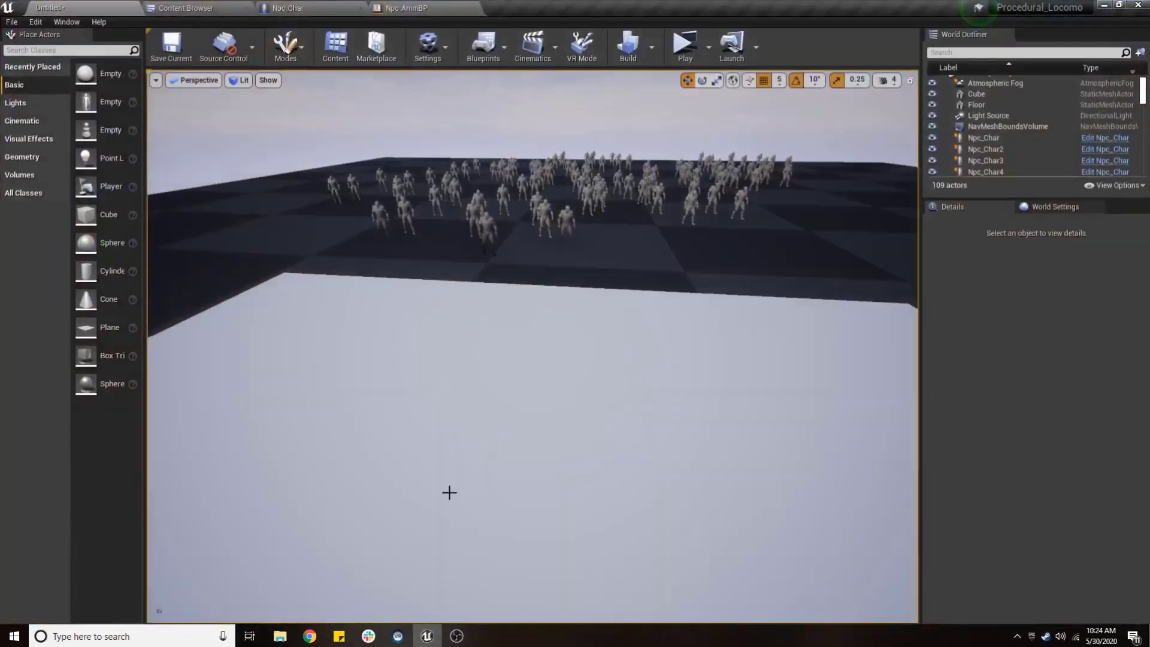
click(312, 7)
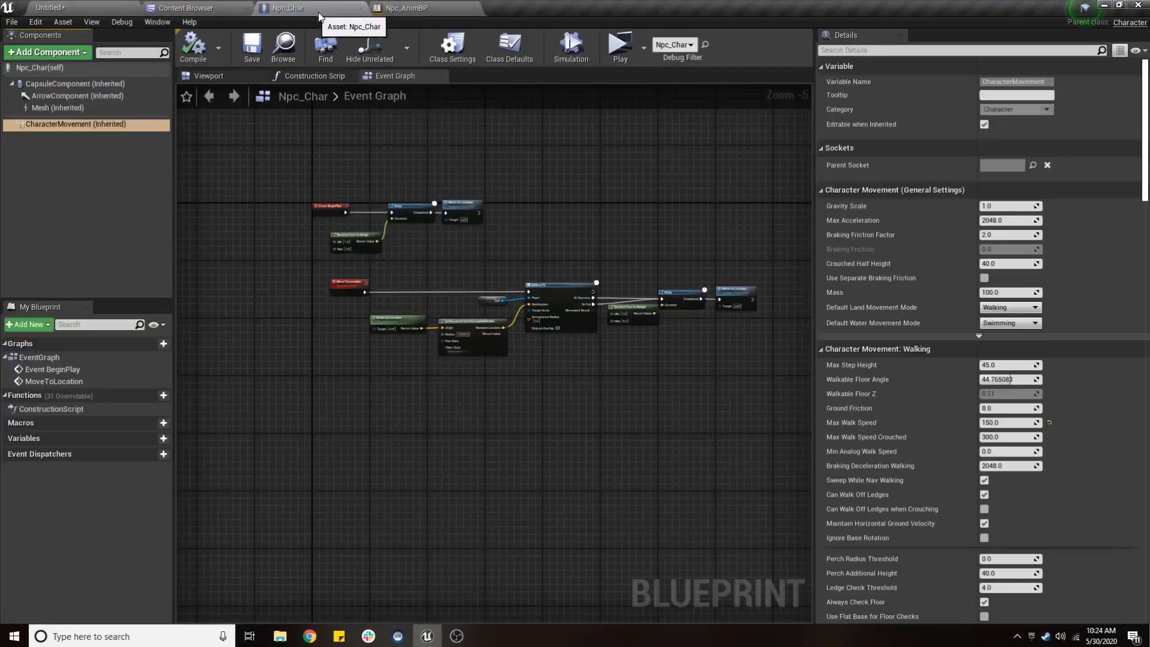
scroll(443, 241, down, 1)
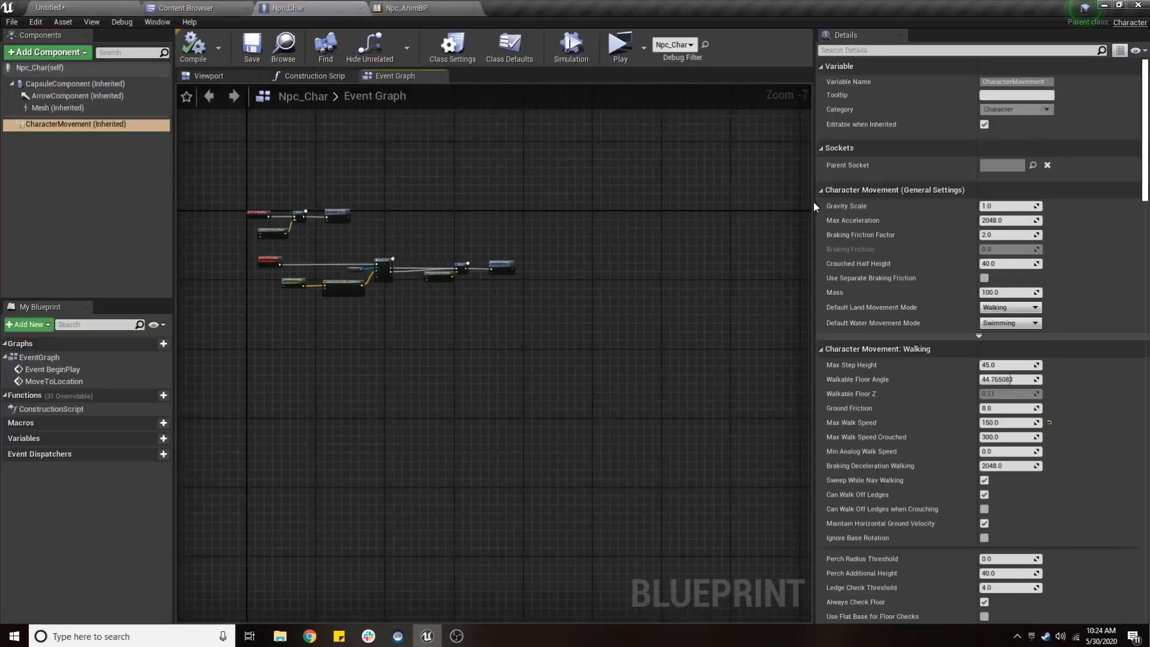
drag(815, 202, 838, 216)
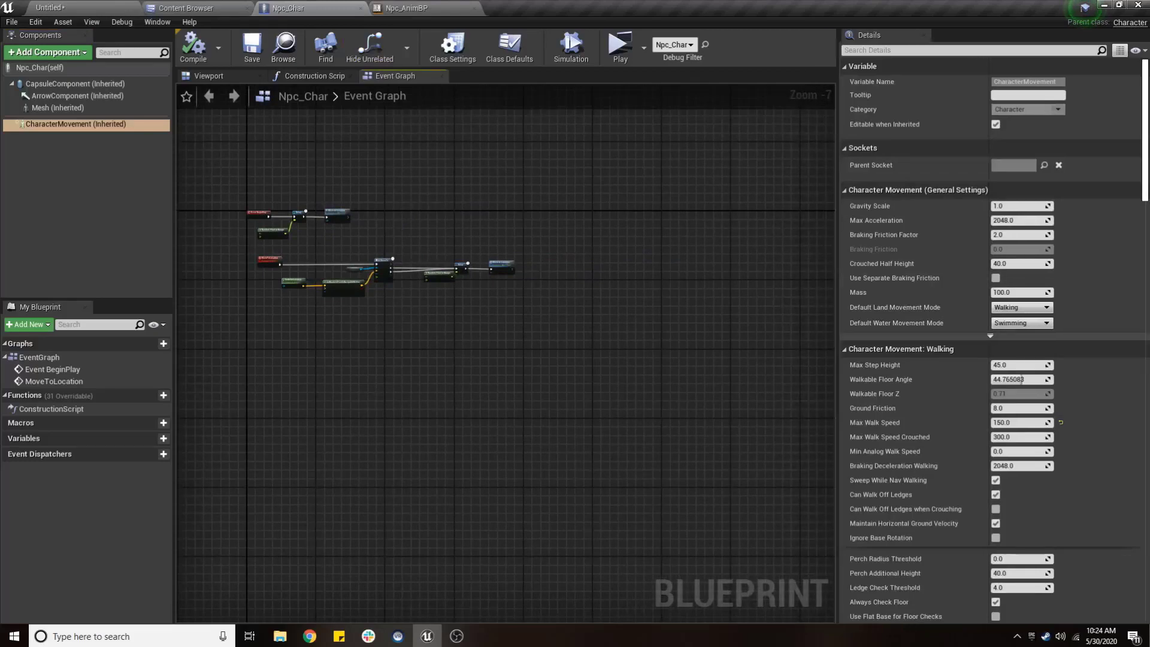
click(80, 125)
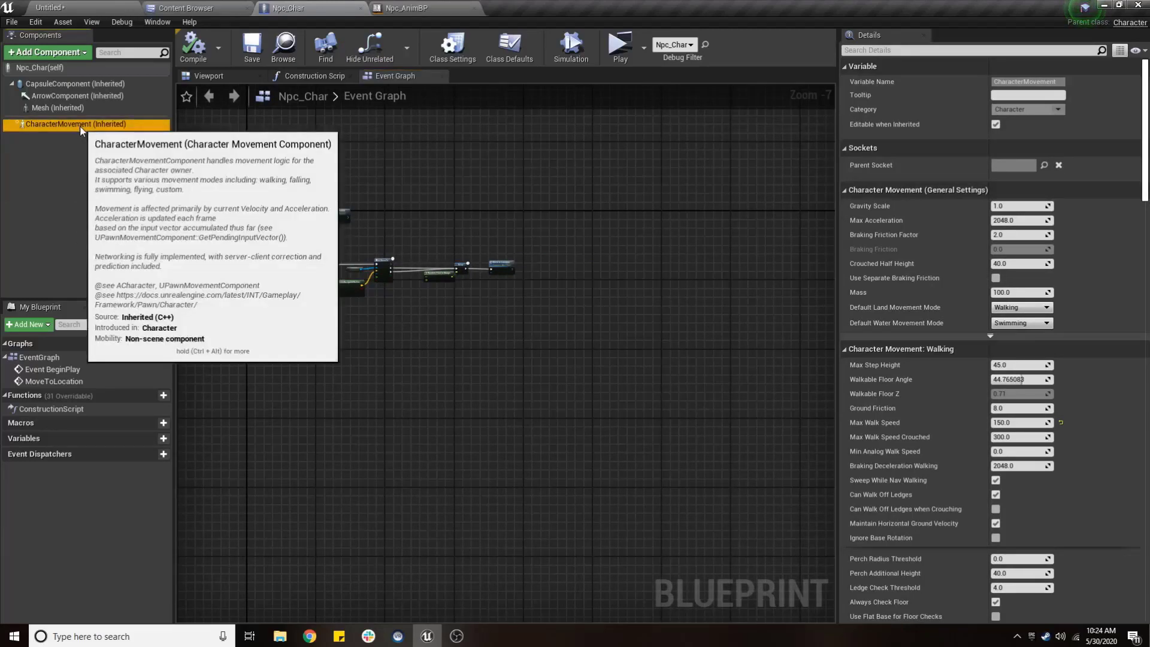
click(864, 52)
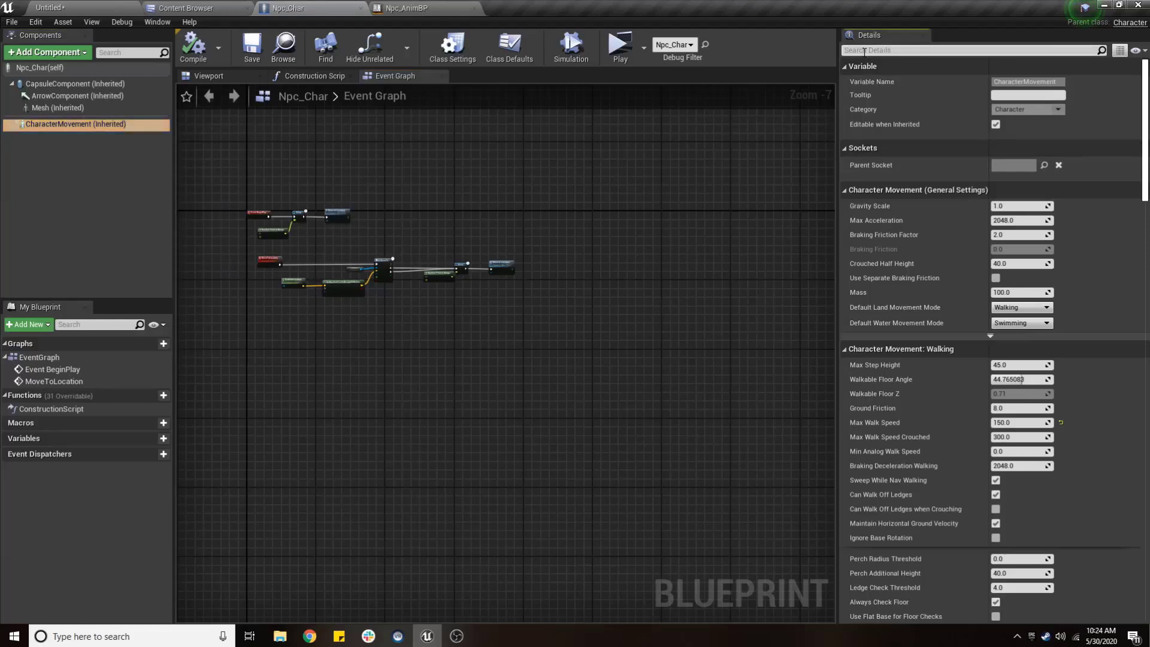
text(alwa)
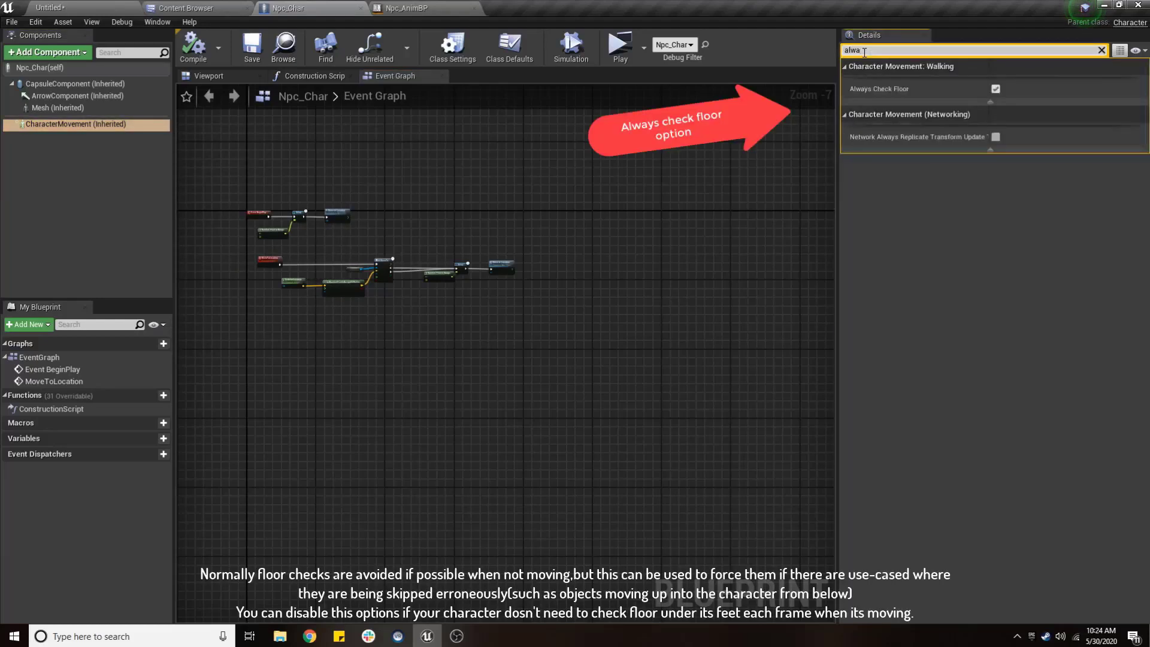
mouse_move(888, 93)
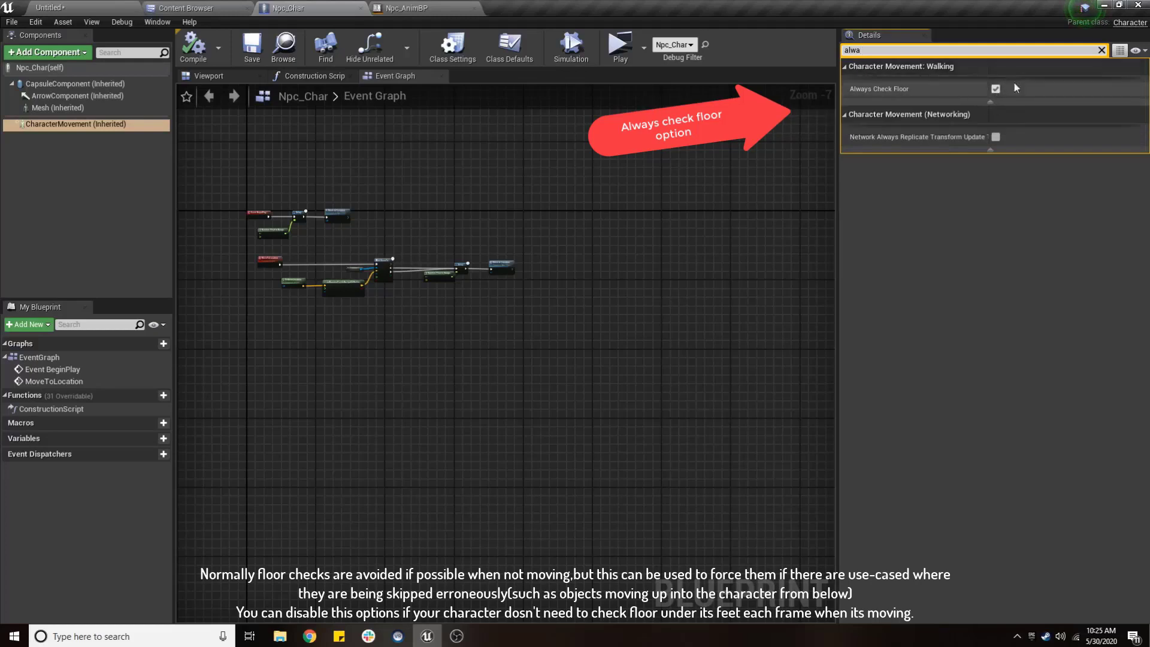
click(996, 89)
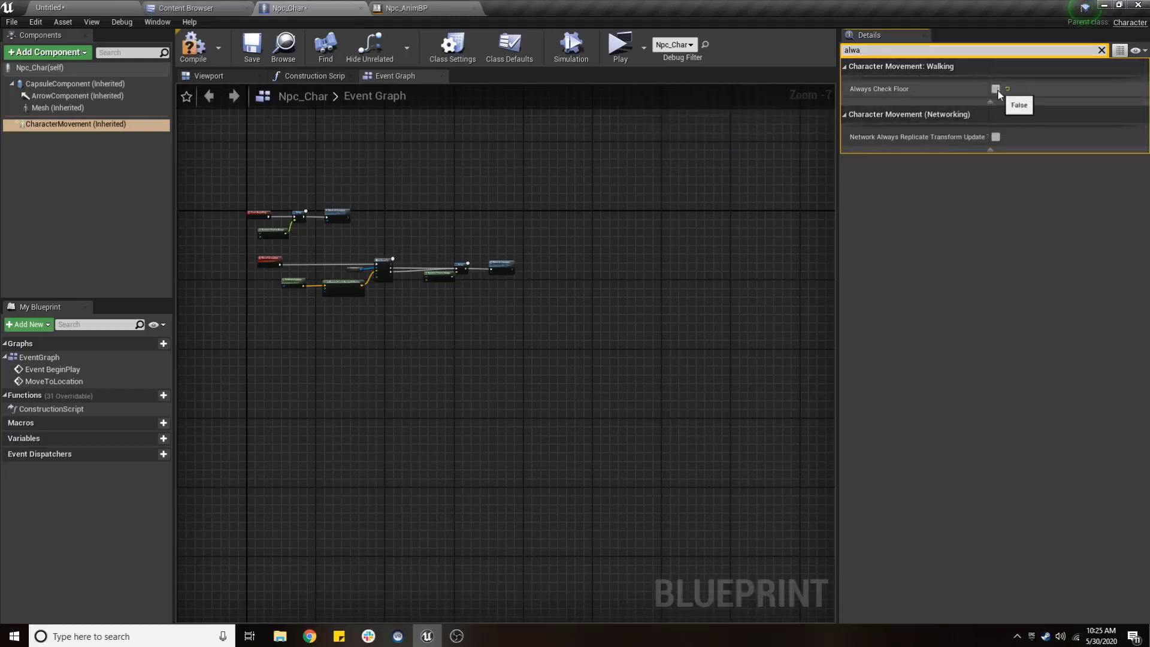
click(252, 51)
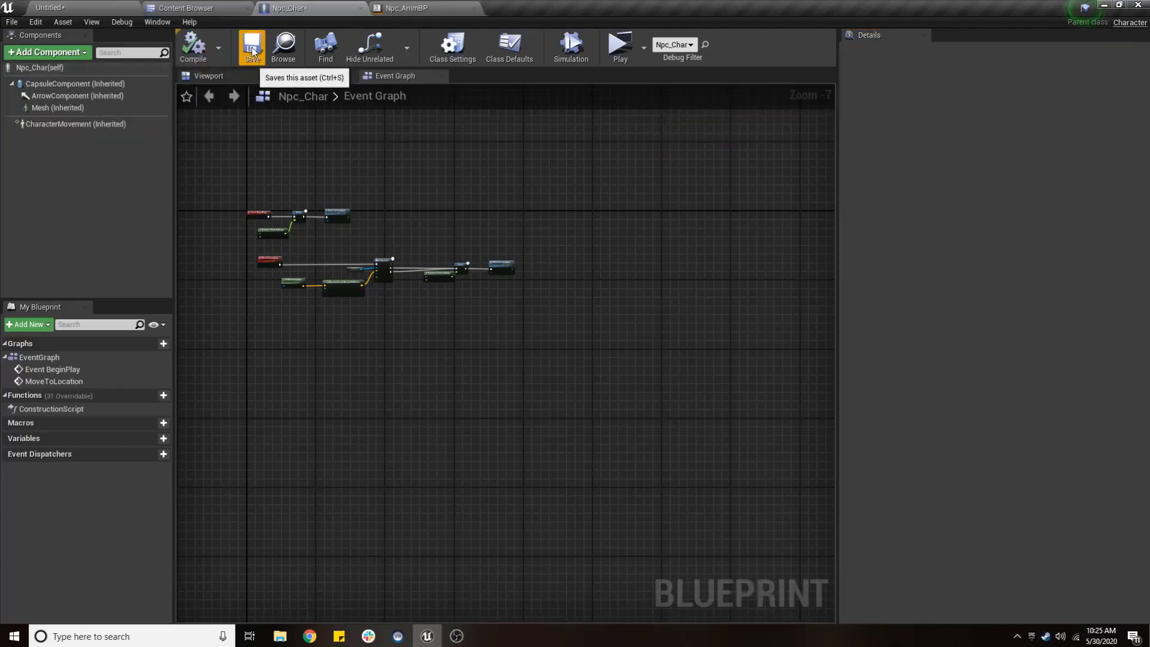
Filter CharacterMovement details for 'proj' to show the Nav Mesh Movement properties.
click(72, 108)
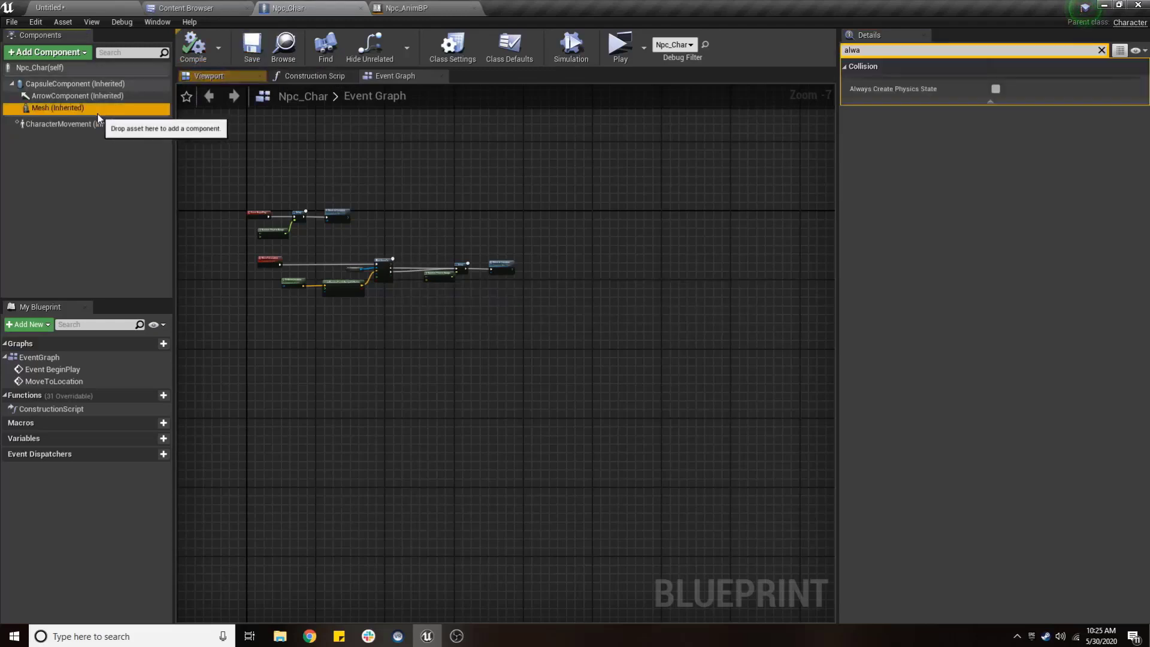
click(75, 124)
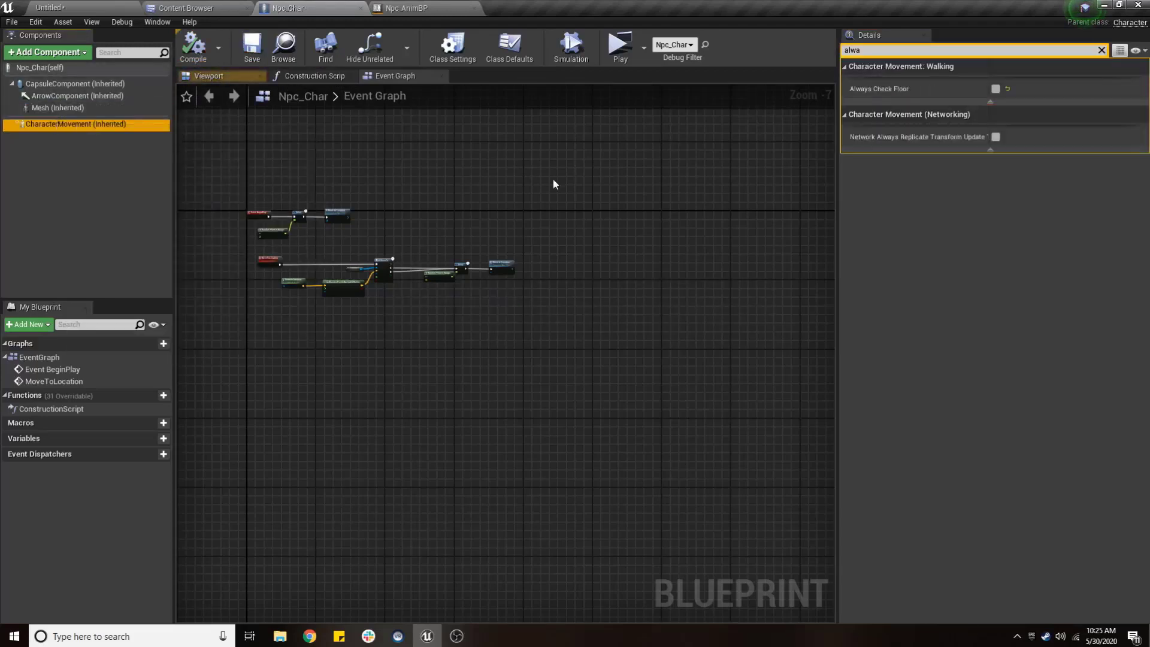
click(904, 49)
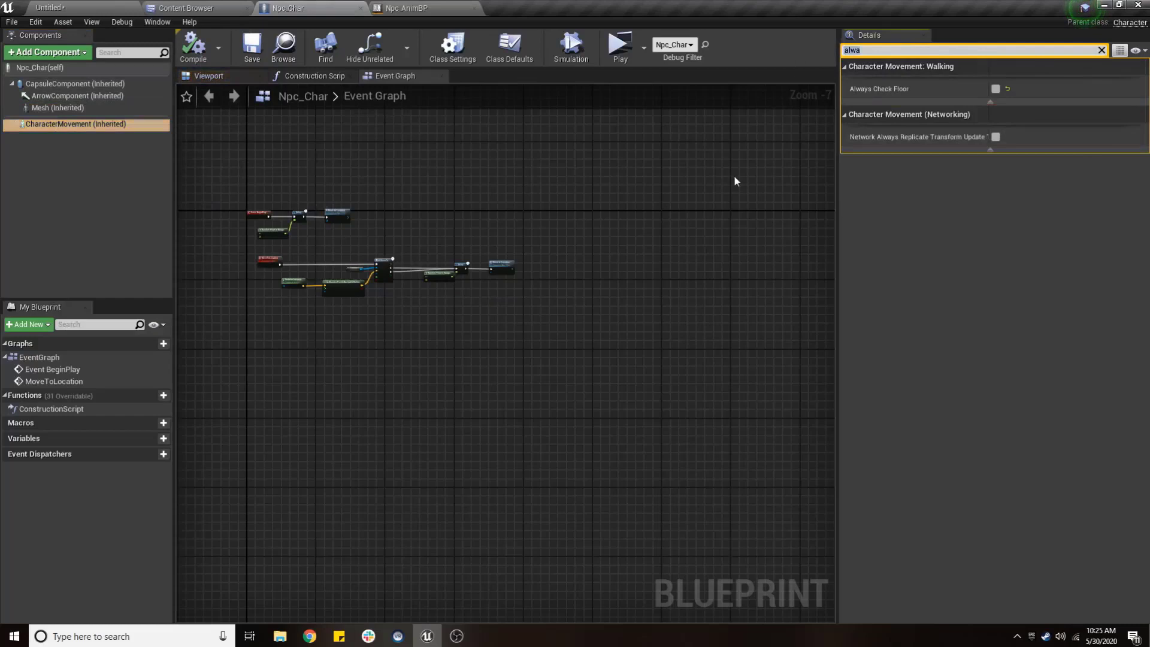
text(proj)
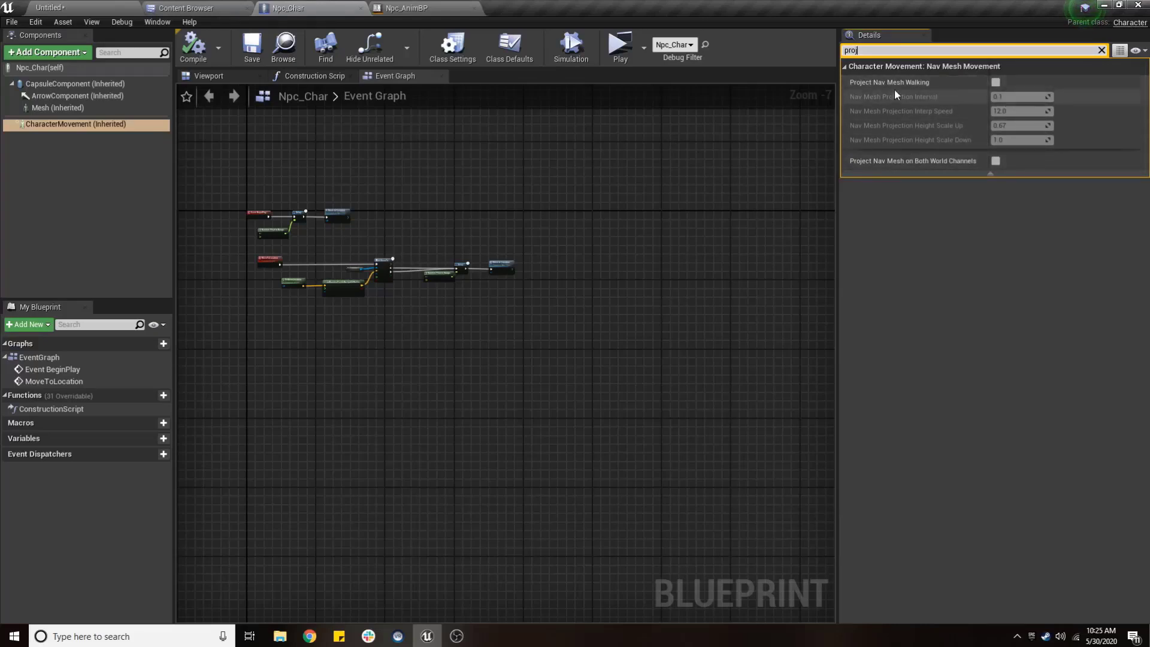
mouse_move(892, 88)
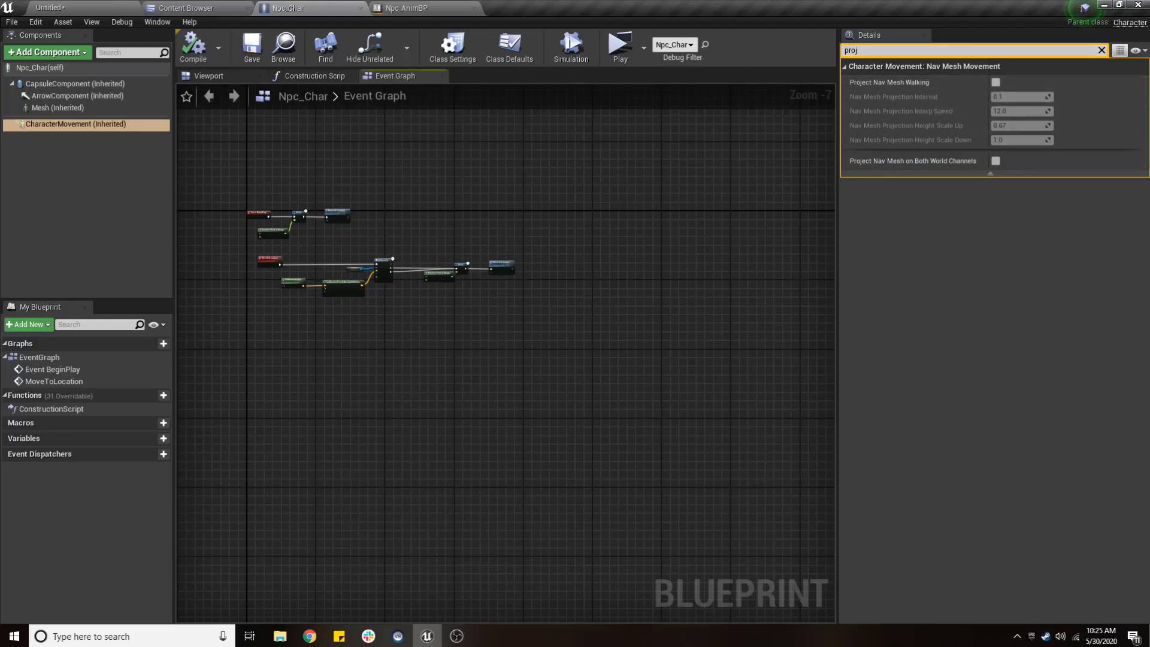
click(339, 636)
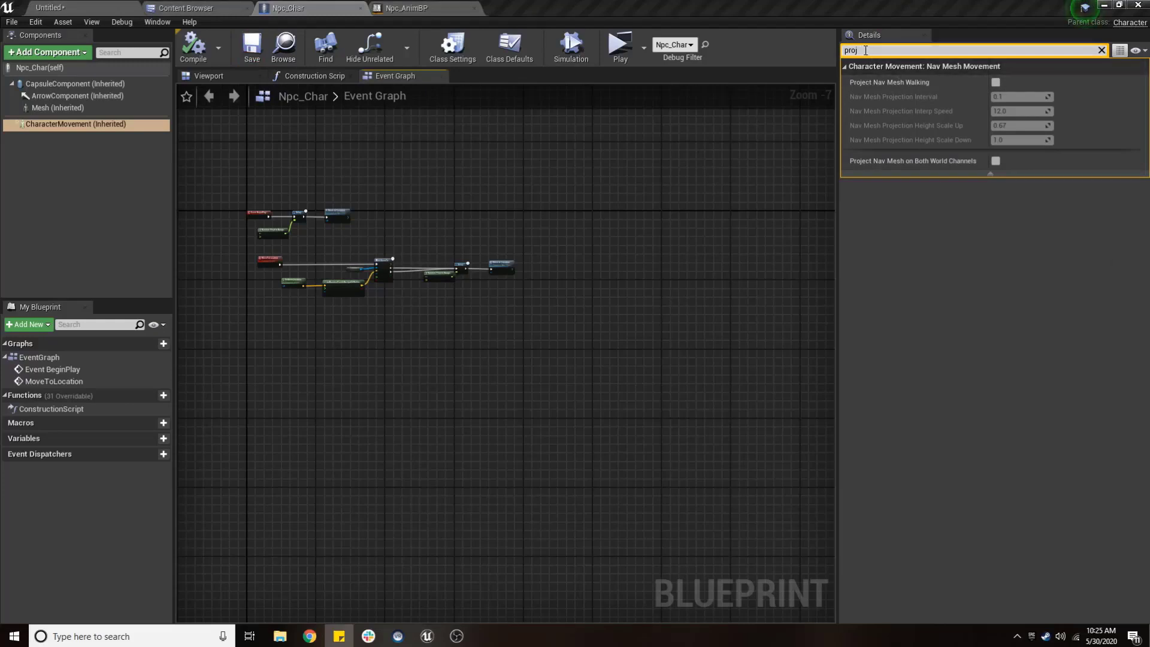
click(849, 63)
Turn off Enable Physics Interaction on CharacterMovement and compile and save.
text(physi)
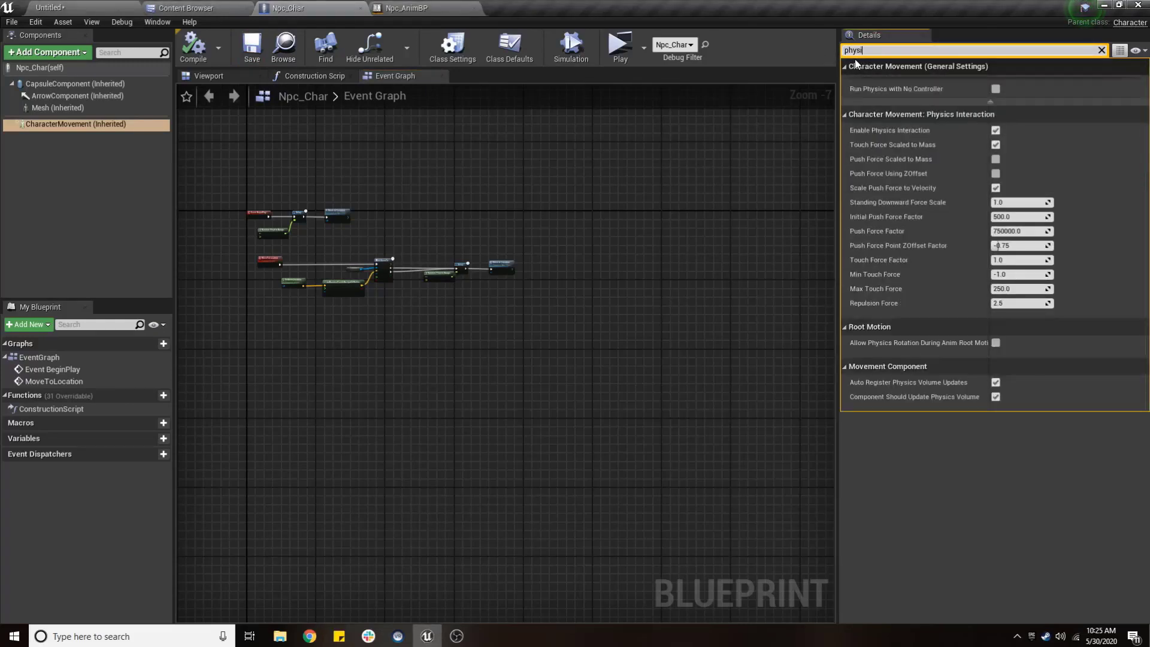
click(996, 130)
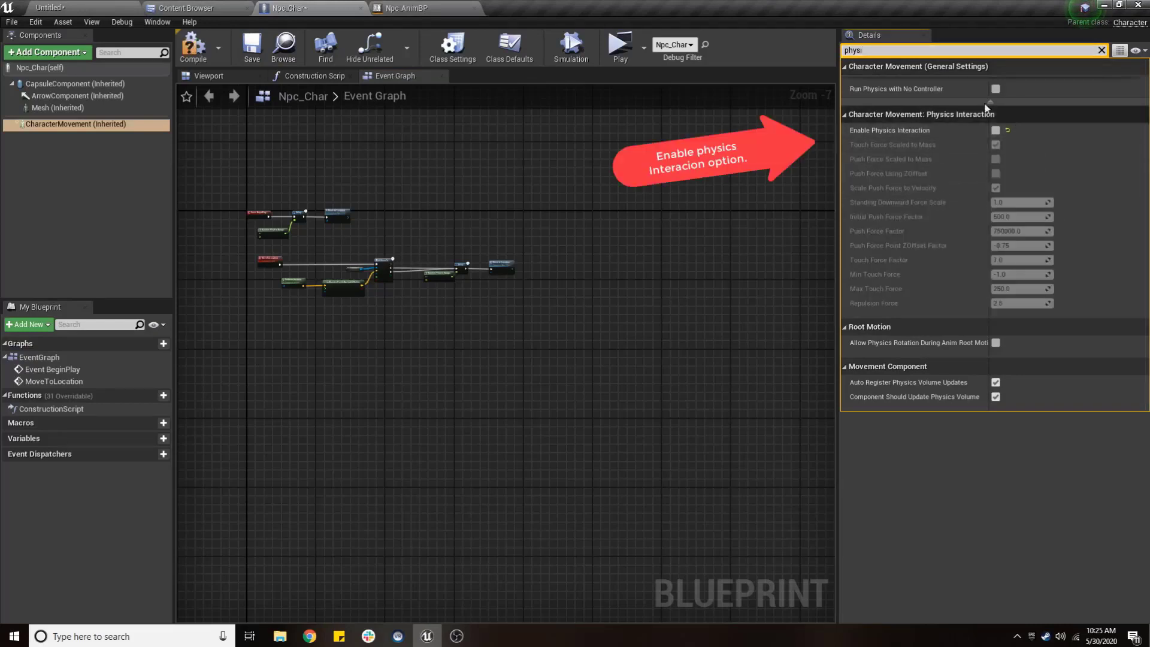
click(247, 58)
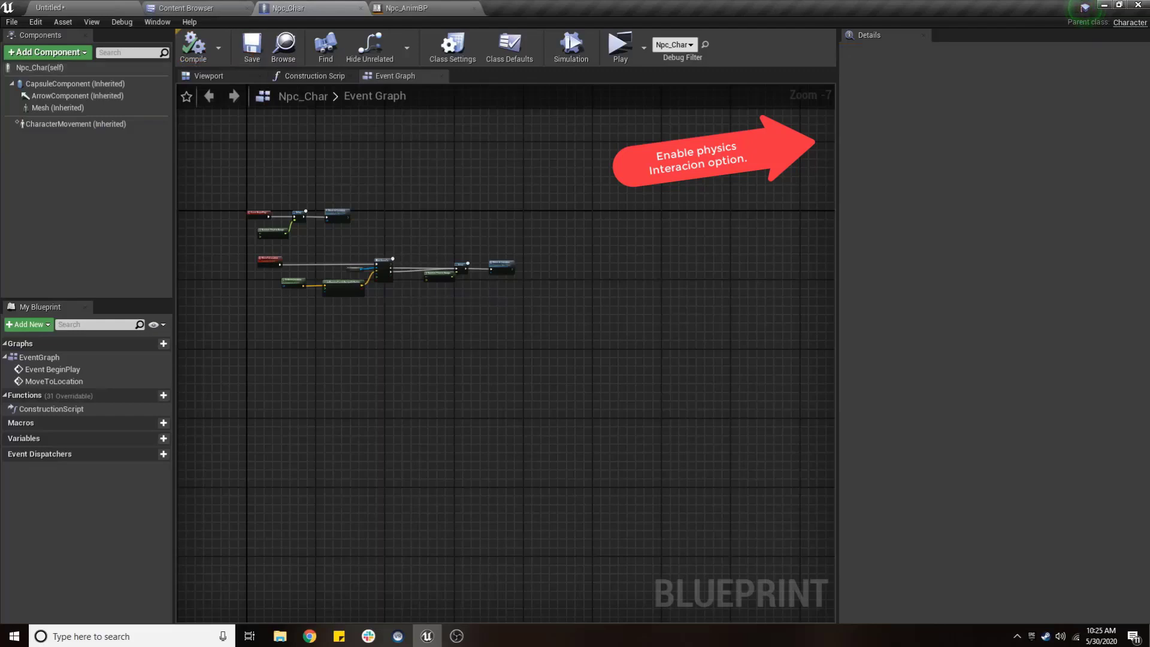
key(alt+Tab)
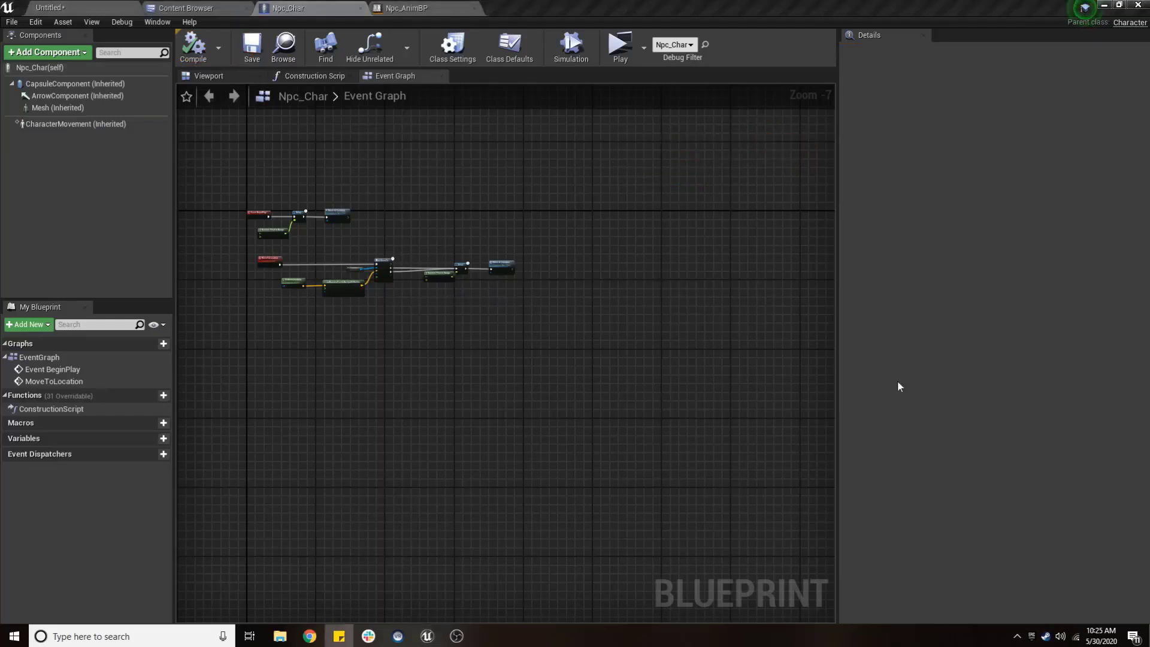
Turn on Update Only if Rendered and compile and save Npc_Char.
click(23, 124)
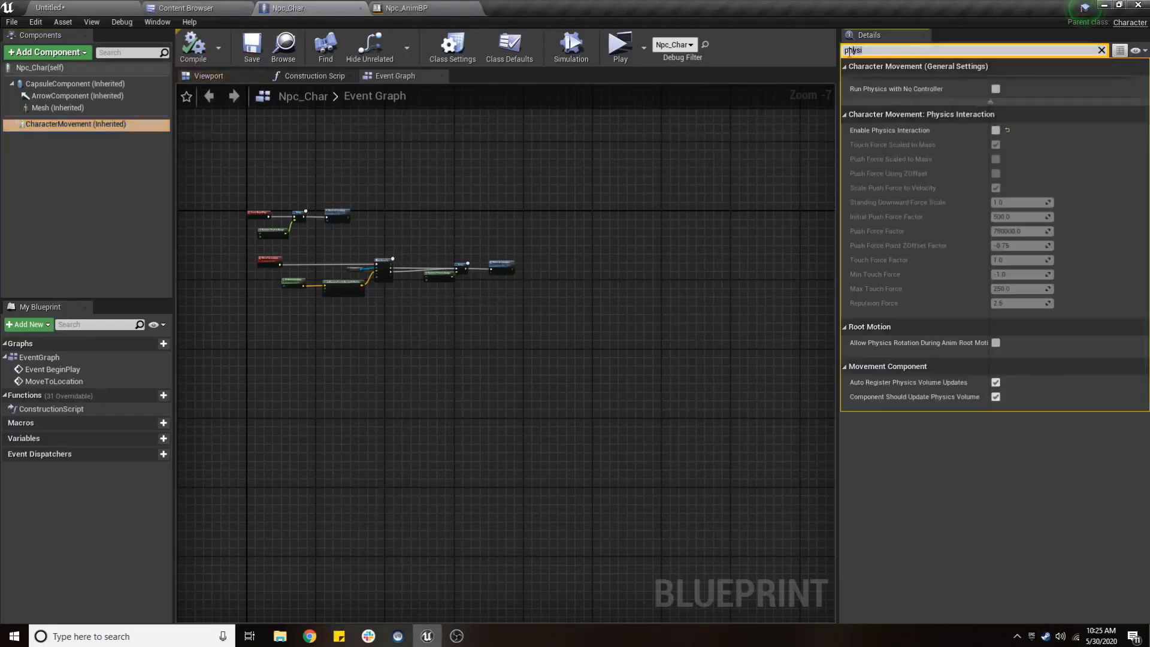
key(BackSpace)
key(BackSpace)
key(BackSpace)
text(update)
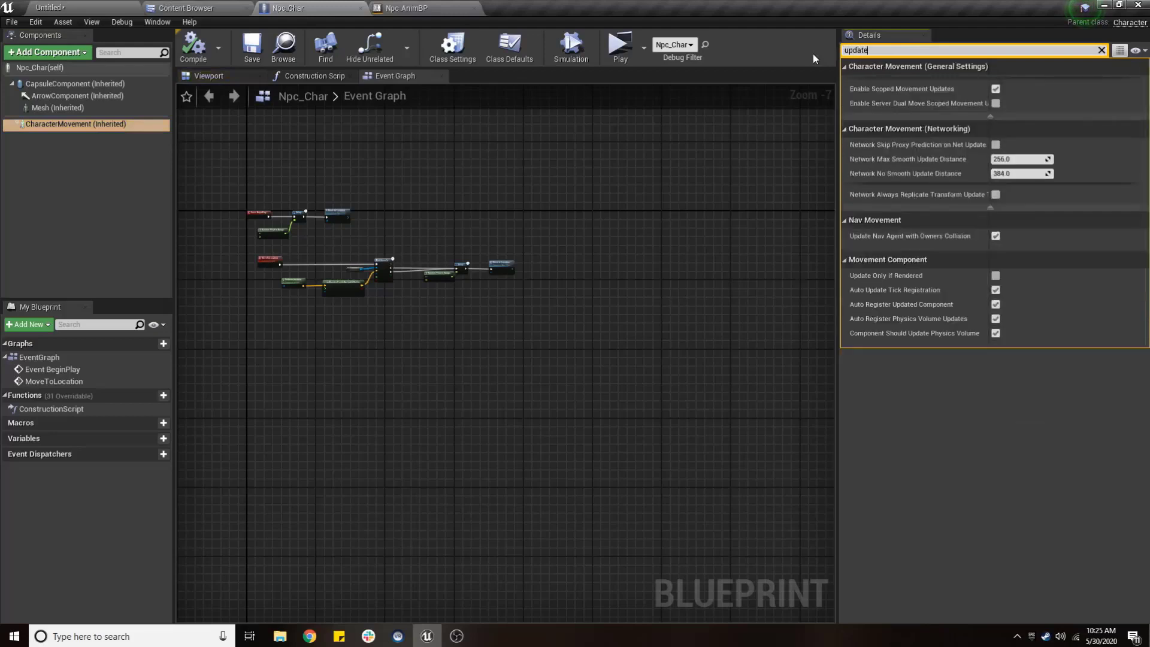
click(996, 275)
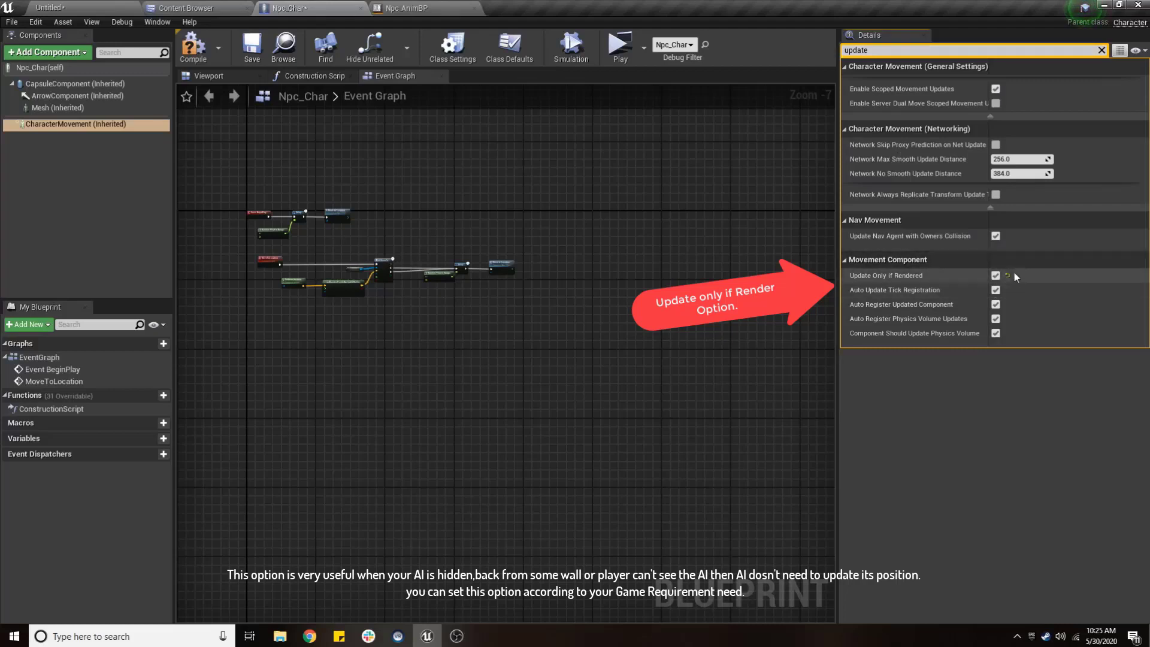
mouse_move(903, 281)
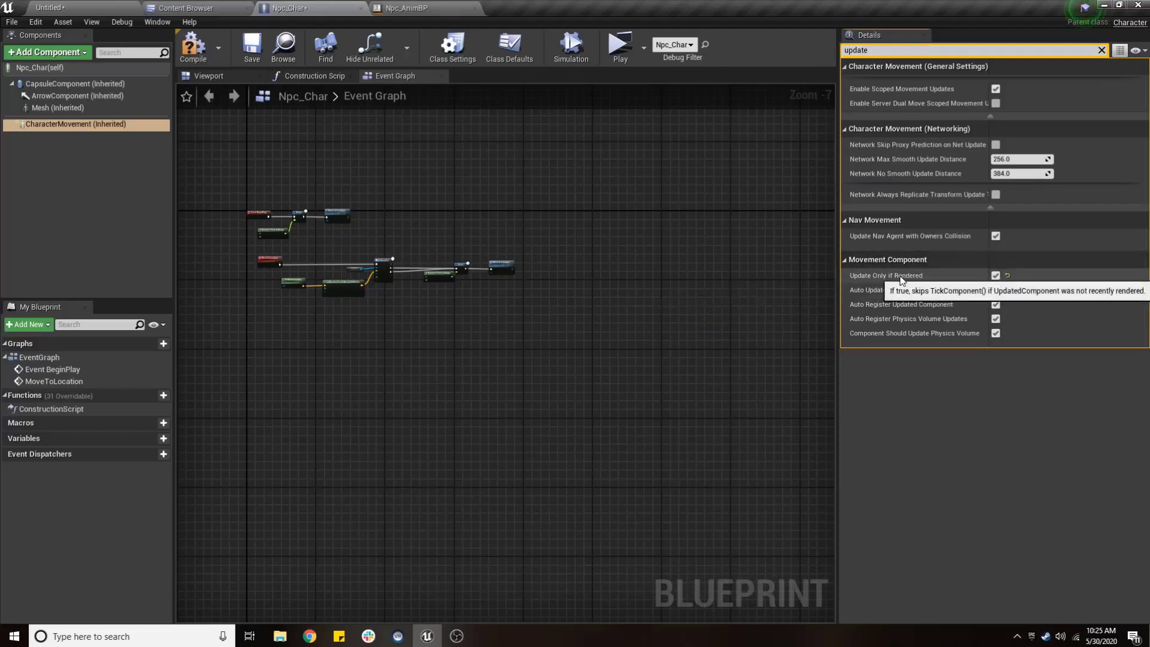
click(250, 54)
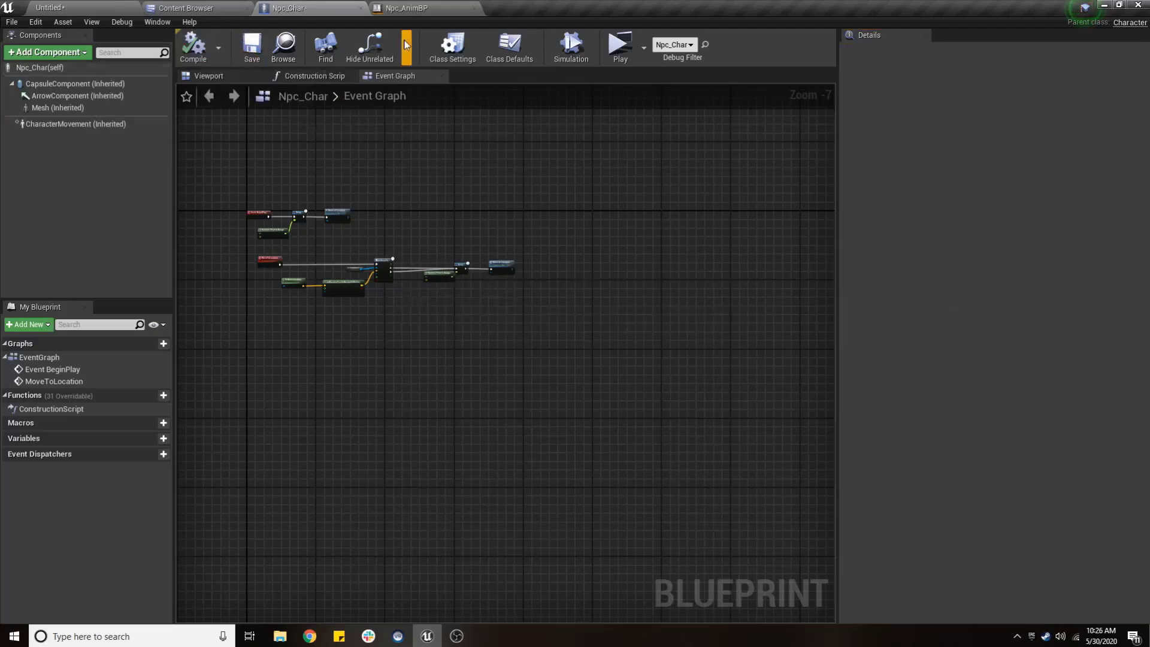
click(339, 637)
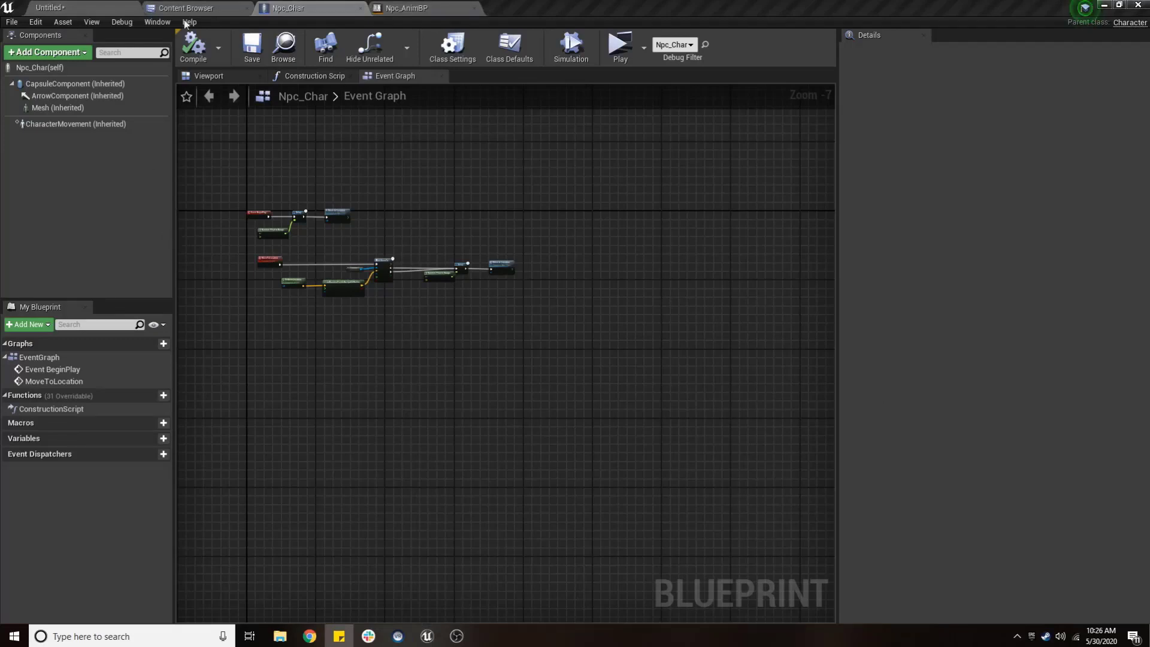
Play the crowd level in the viewport with Stat UNIT frame-time stats shown.
click(55, 6)
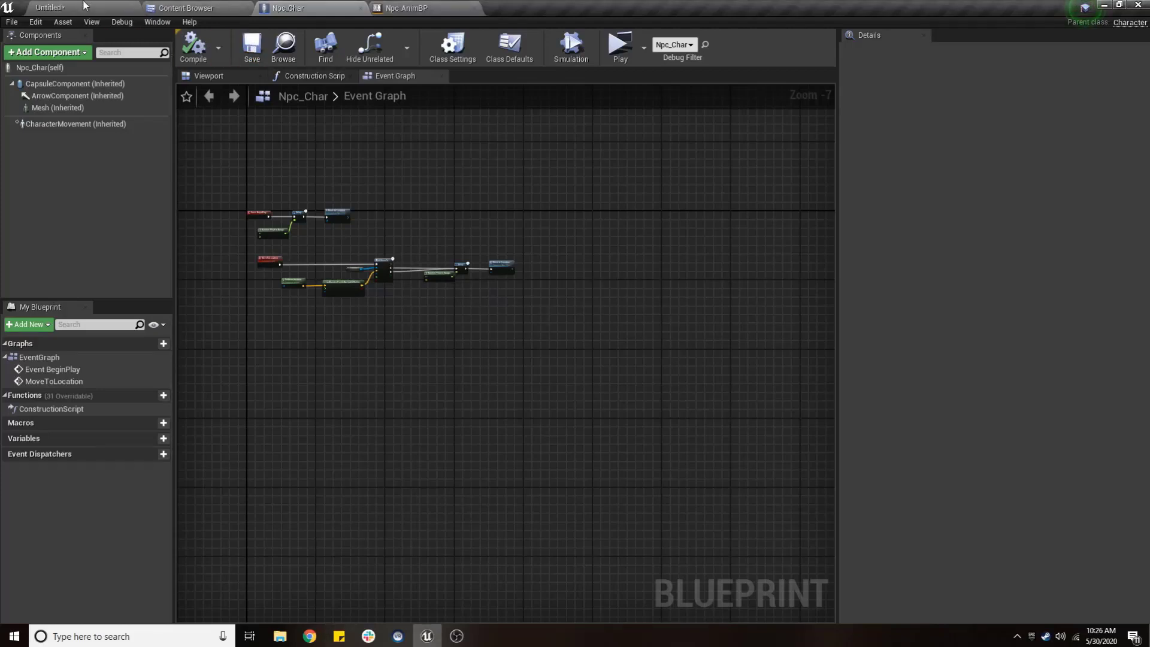
click(84, 5)
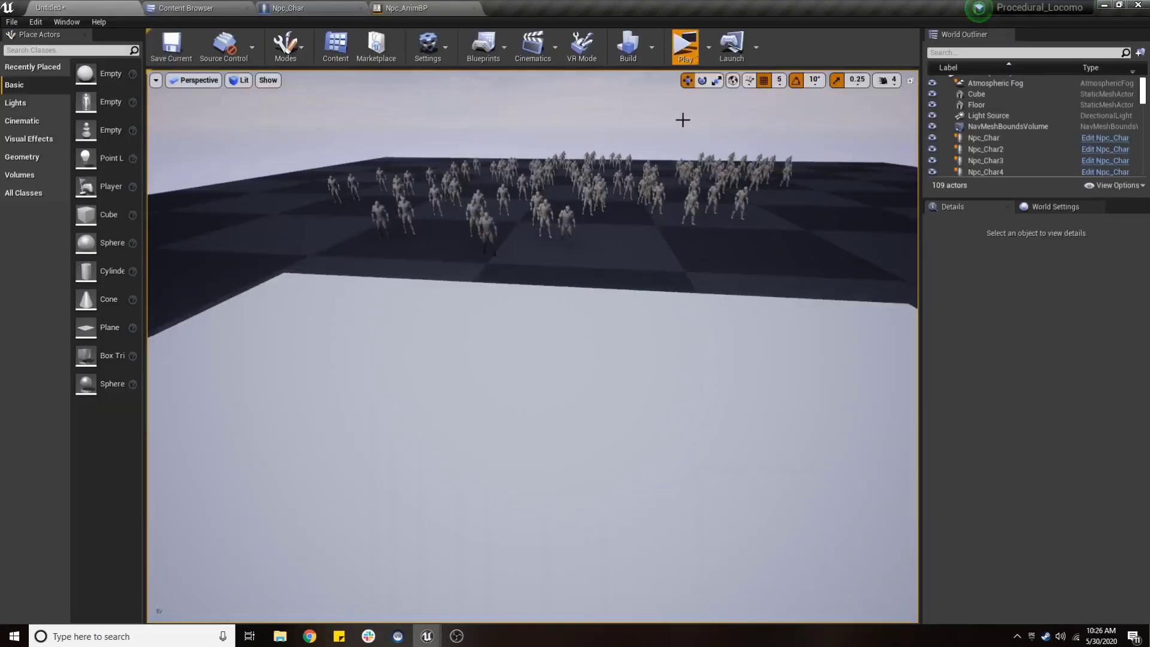
click(685, 45)
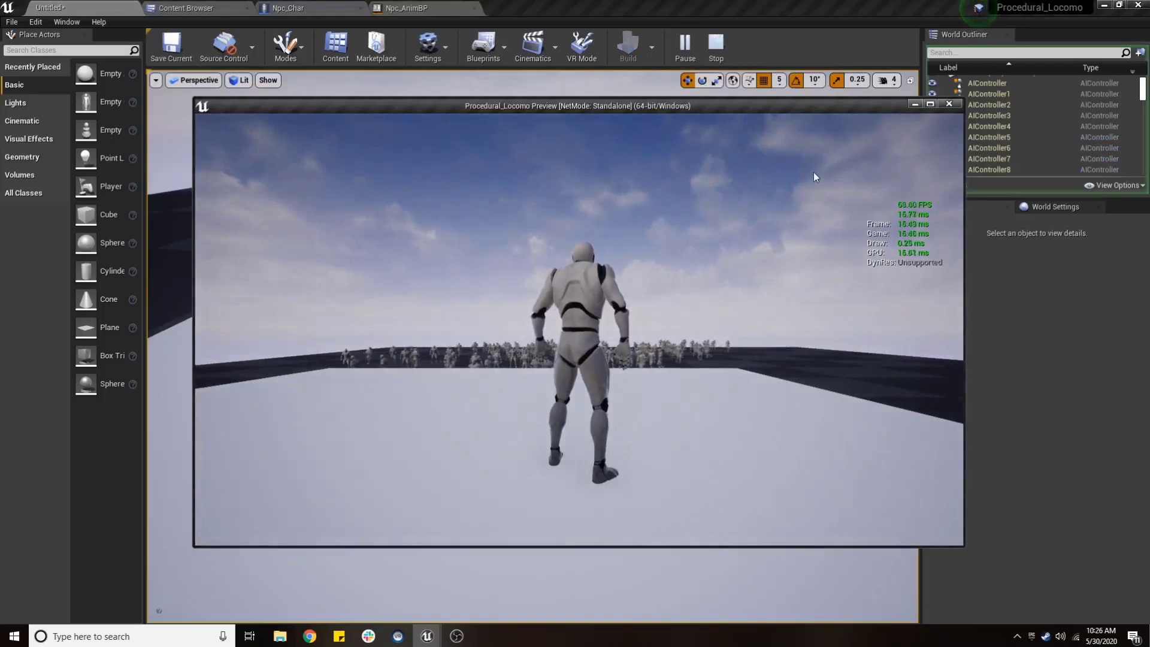
key(Escape)
click(708, 47)
click(756, 77)
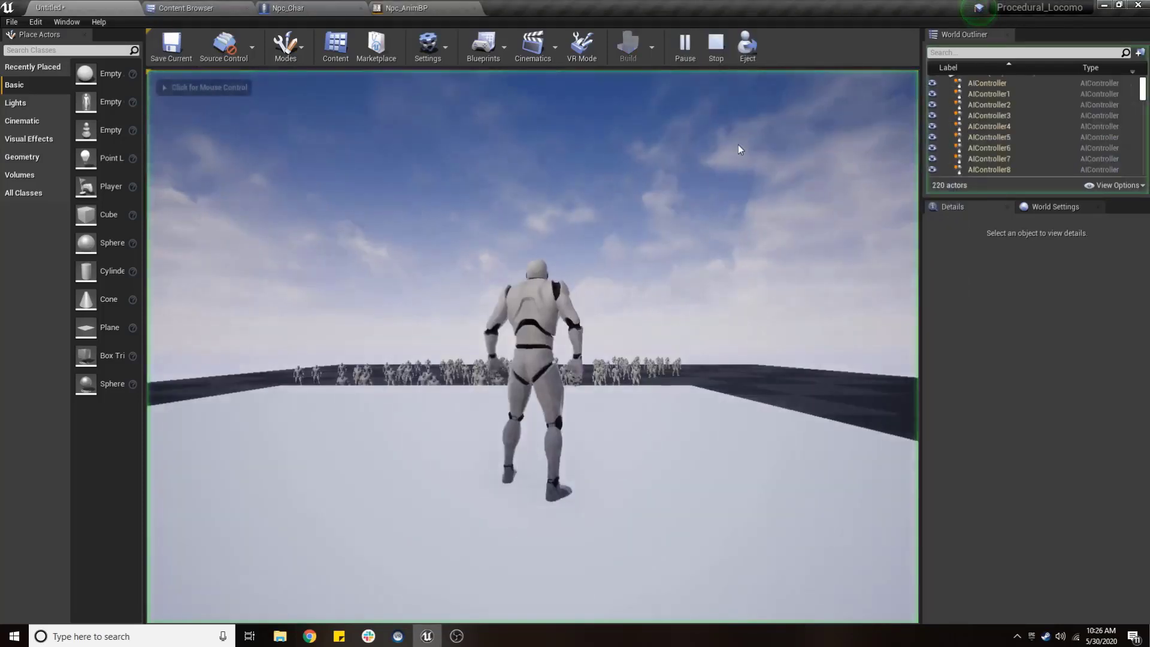
key(grave)
key(Up)
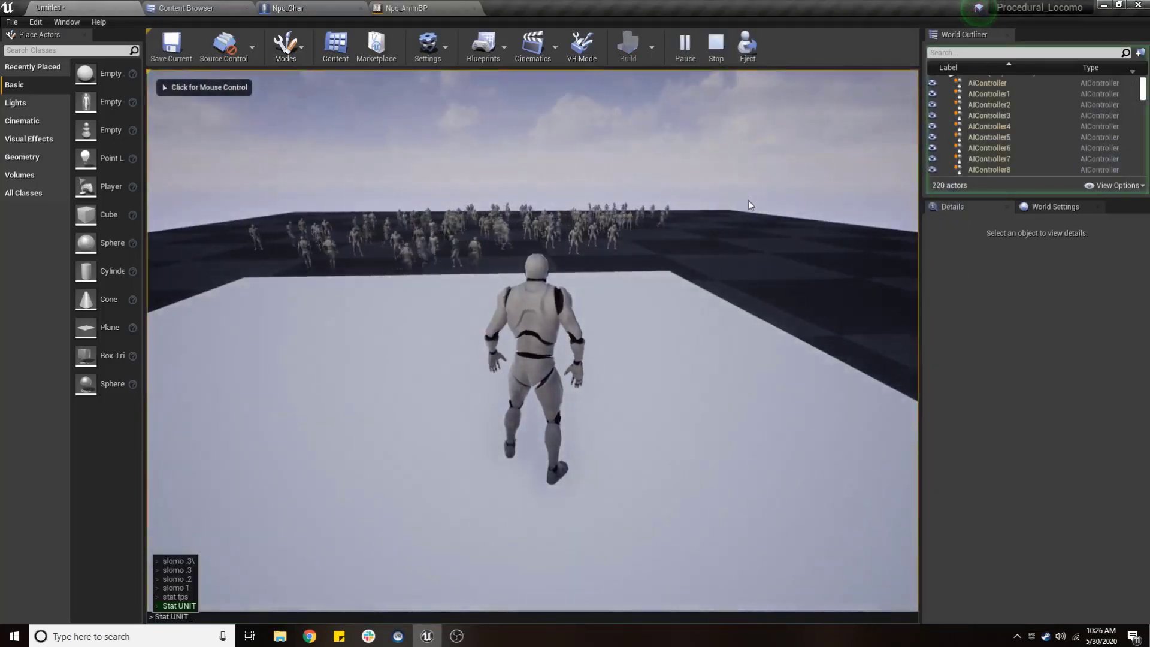
key(Return)
End the play-test and choose Save All in the Content Browser.
click(749, 200)
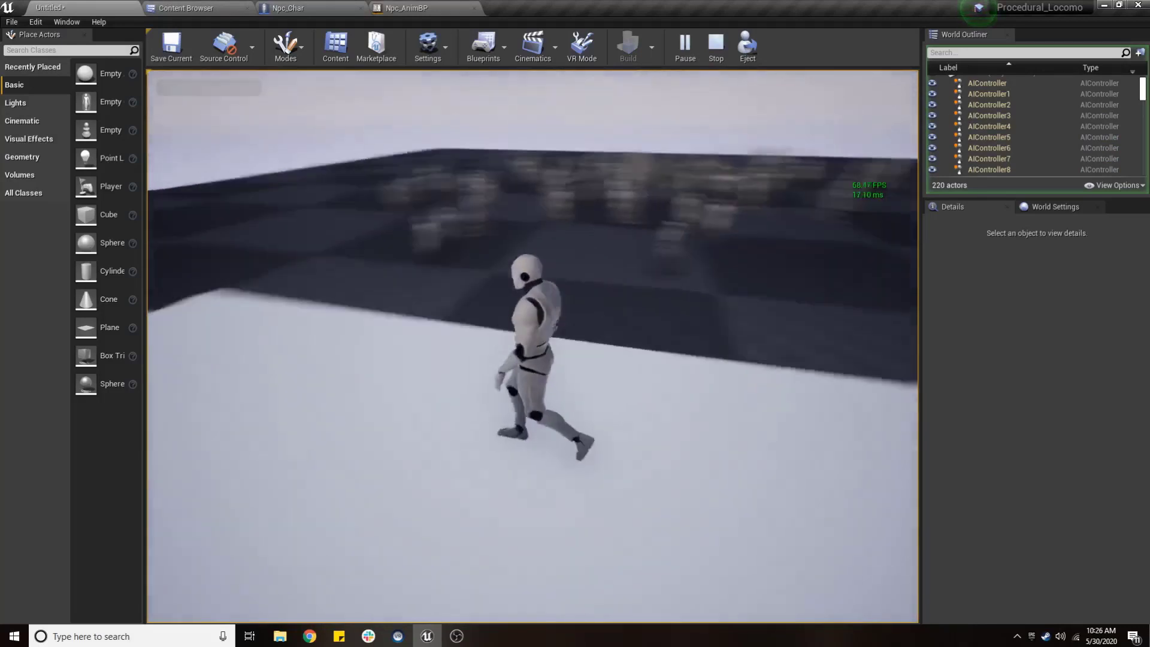
key(Escape)
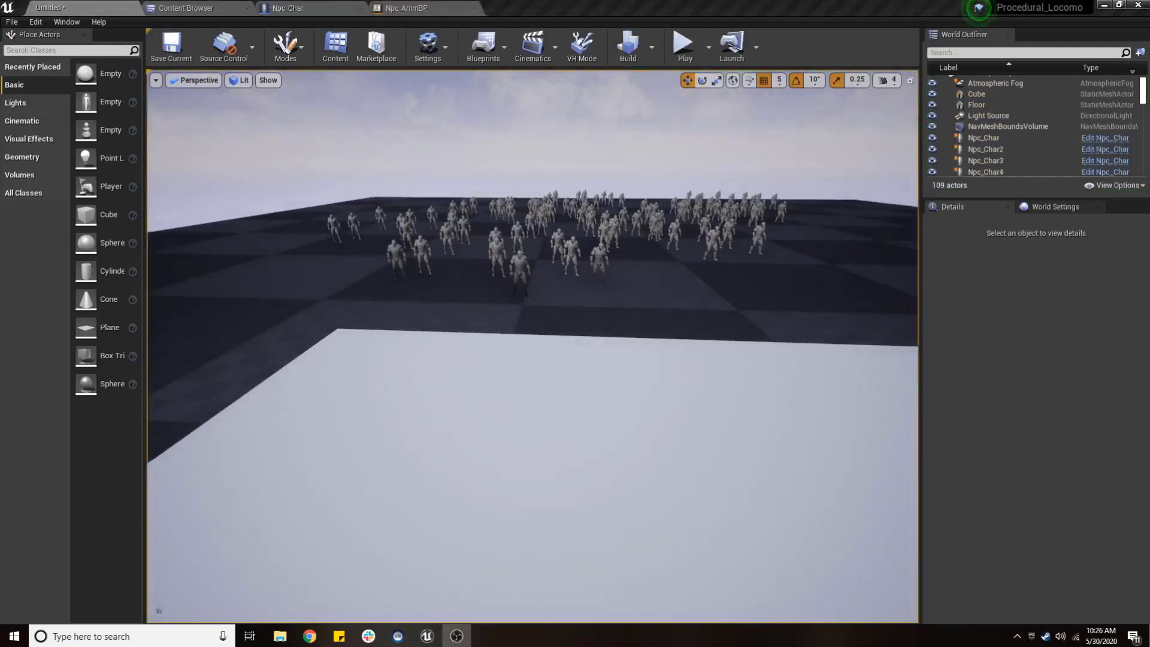
click(199, 5)
click(150, 27)
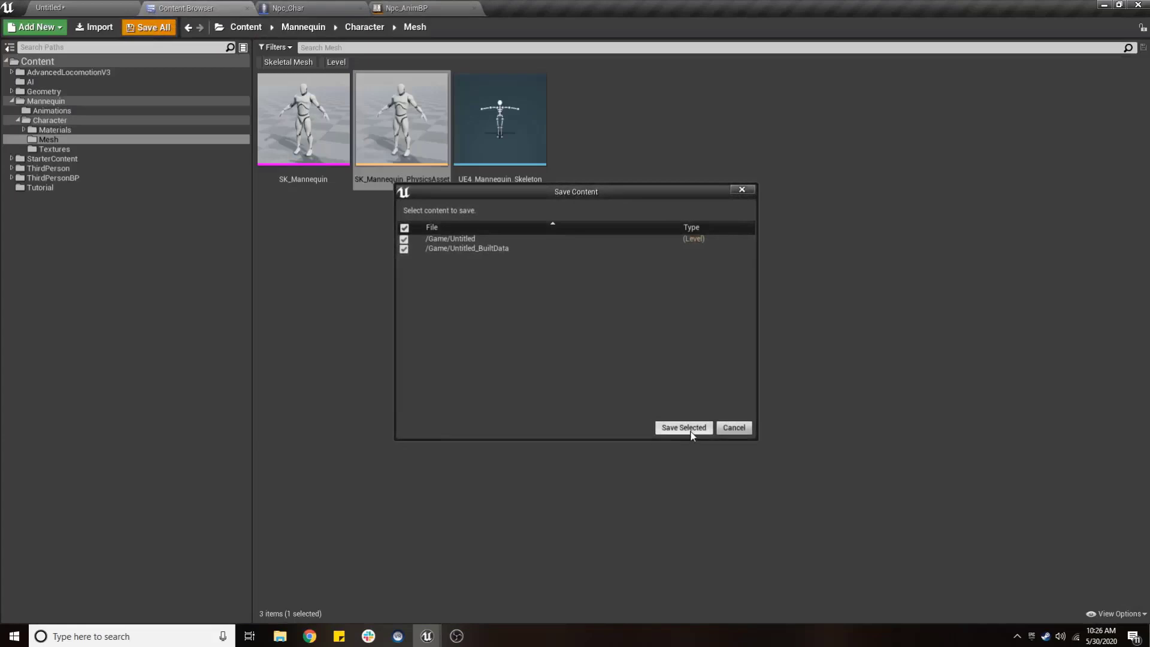
Save the Untitled level and switch to the Npc_AnimBP editor.
click(691, 428)
click(389, 8)
click(366, 9)
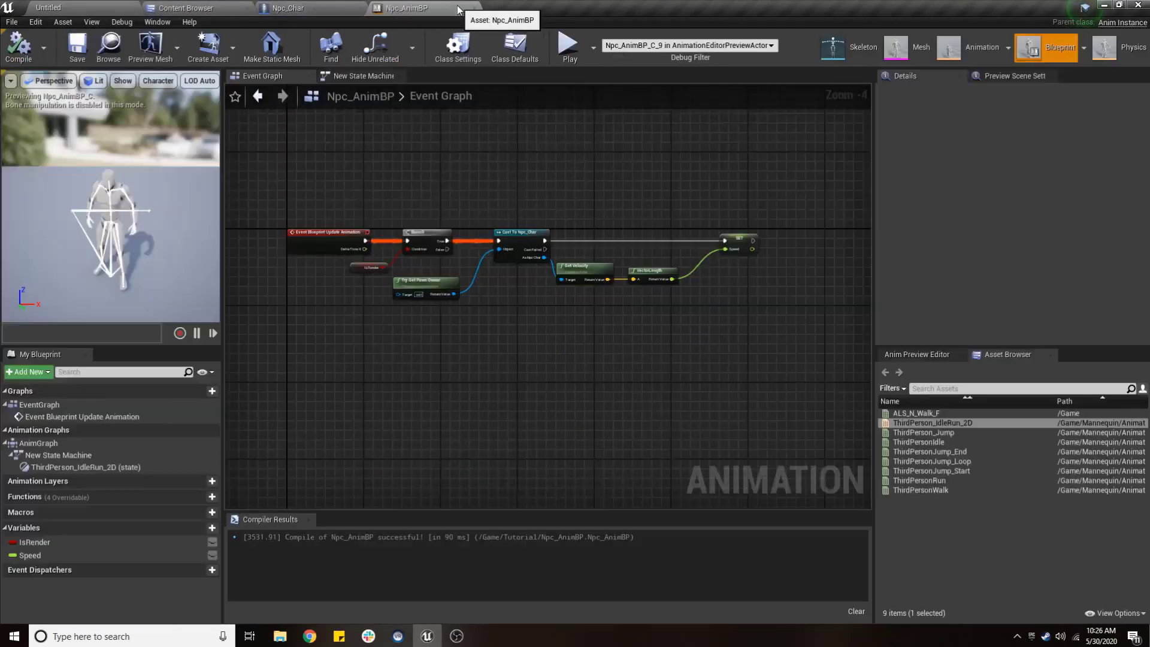
click(459, 10)
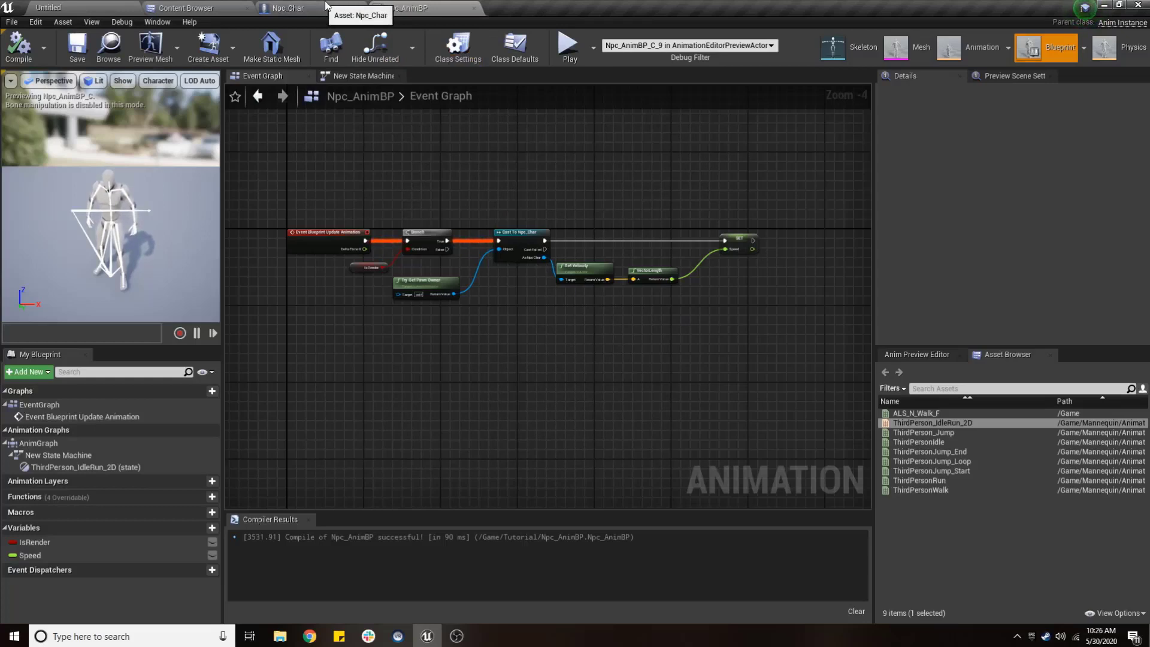
In the AnimGraph, move the New State Machine node, unhooking it from Output Pose.
click(354, 76)
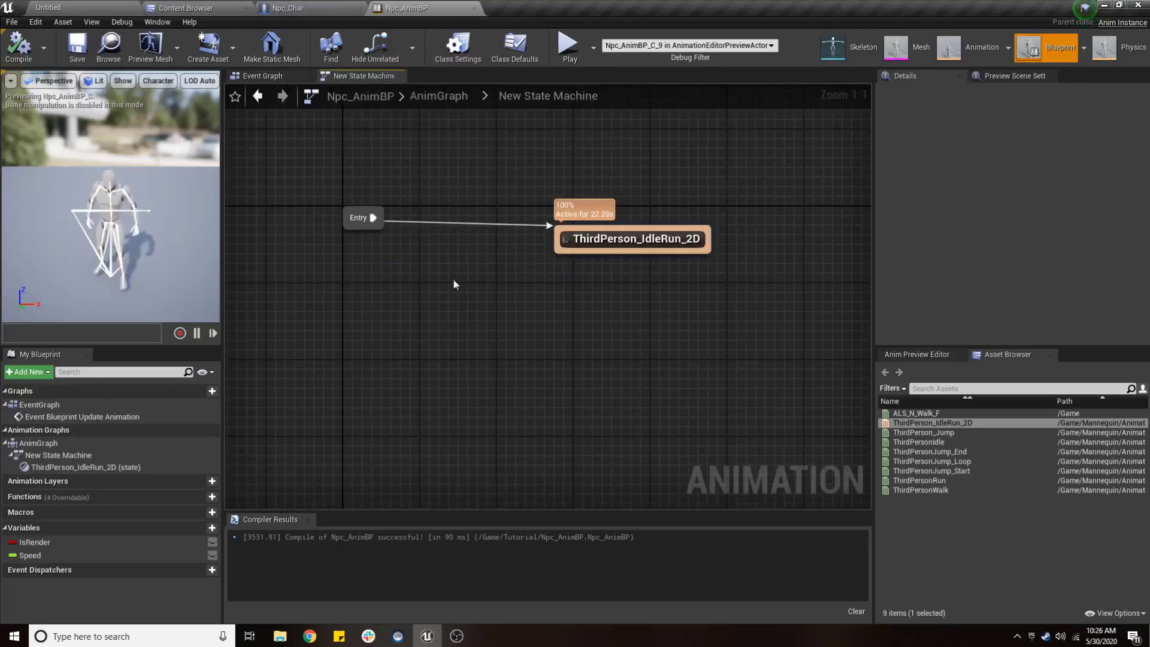
click(438, 96)
click(358, 359)
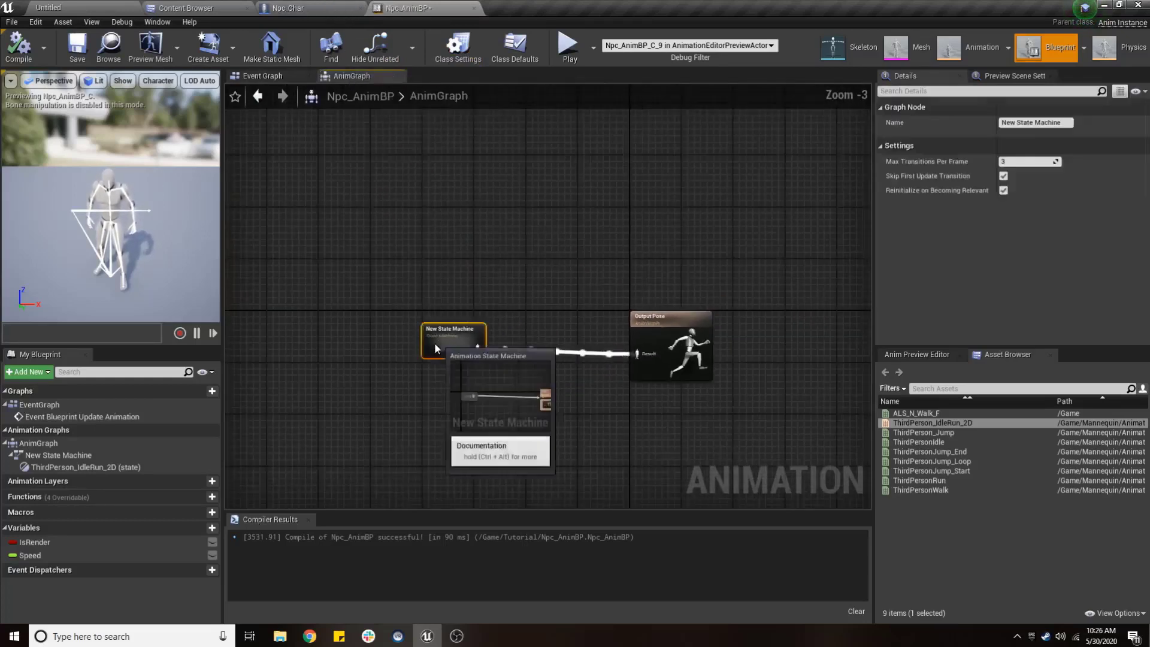
drag(357, 357, 351, 351)
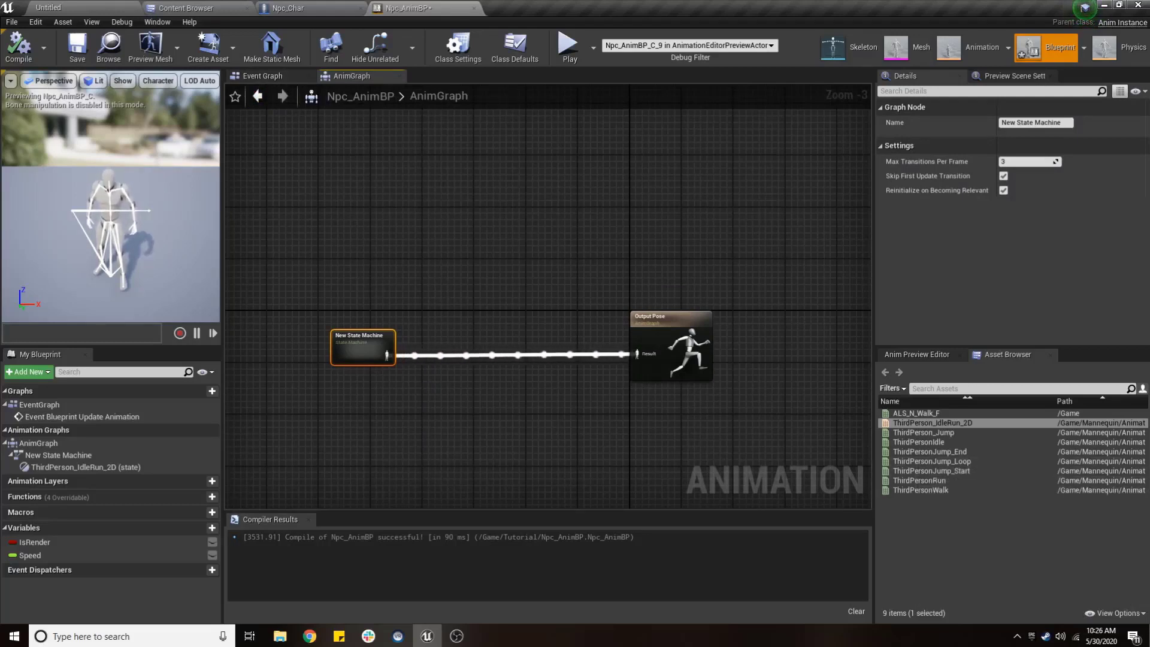
key(alt+Tab)
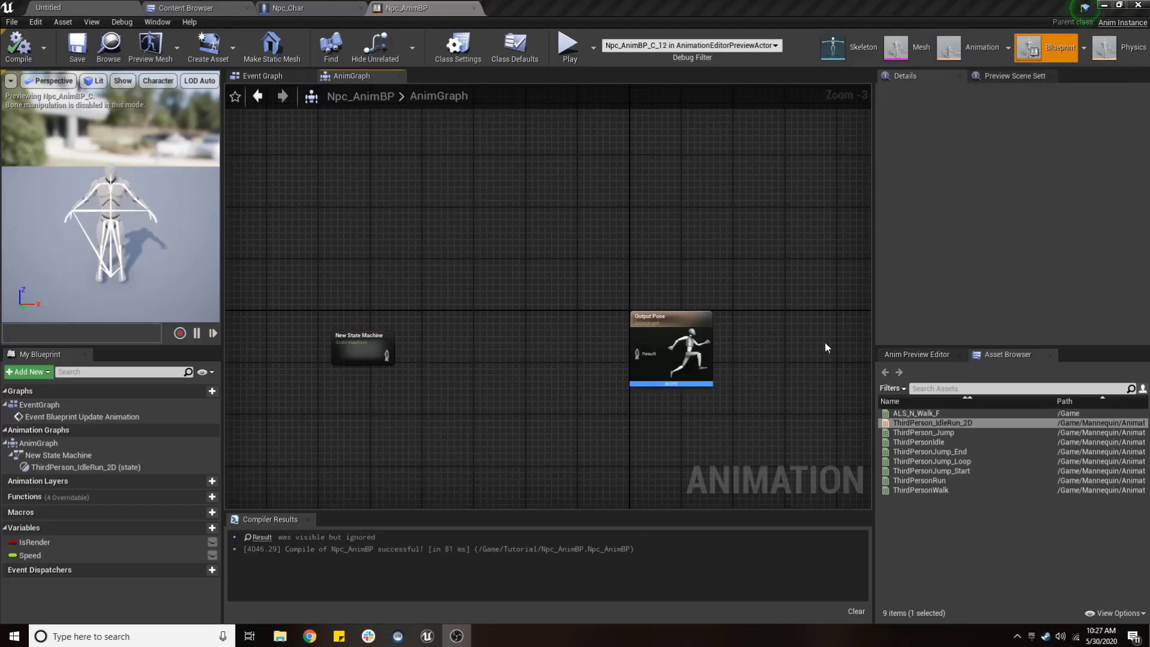
Add a Blend Poses by bool node left of Output Pose in the AnimGraph.
right_drag(519, 336, 508, 365)
right_click(519, 357)
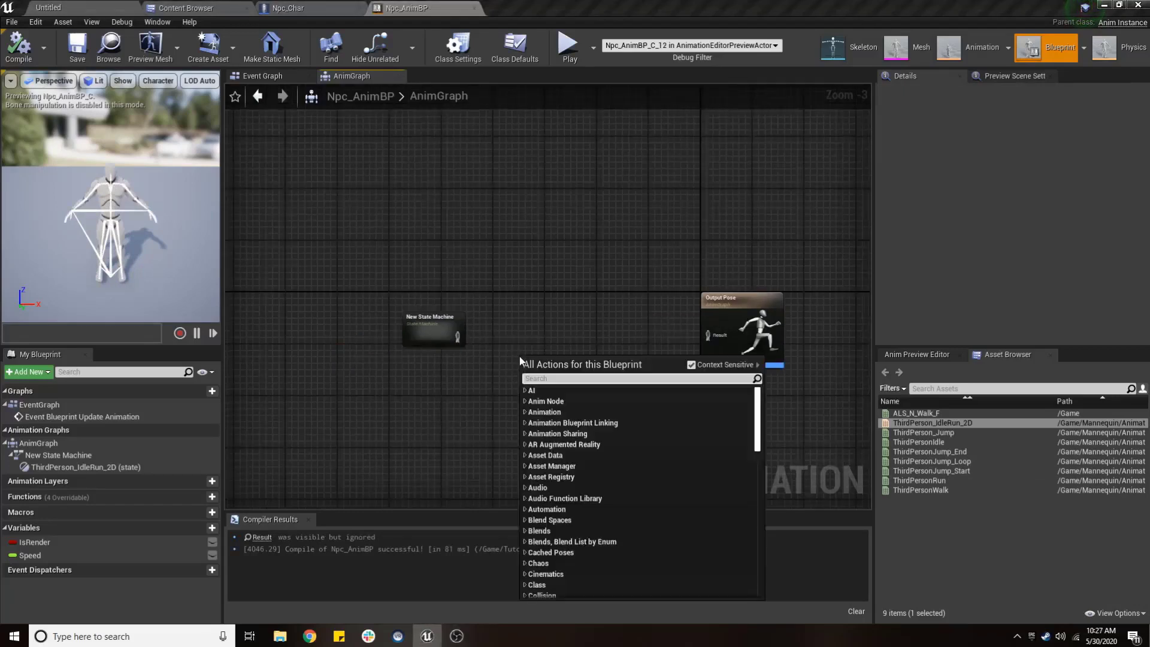
text(ble)
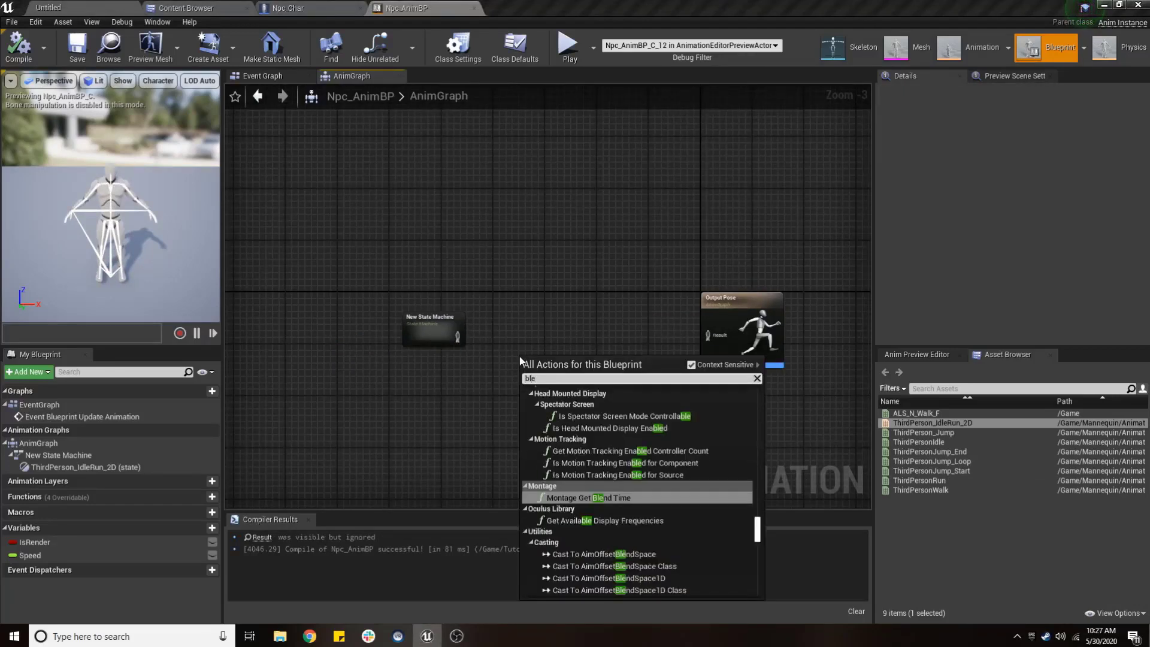
text(ndd)
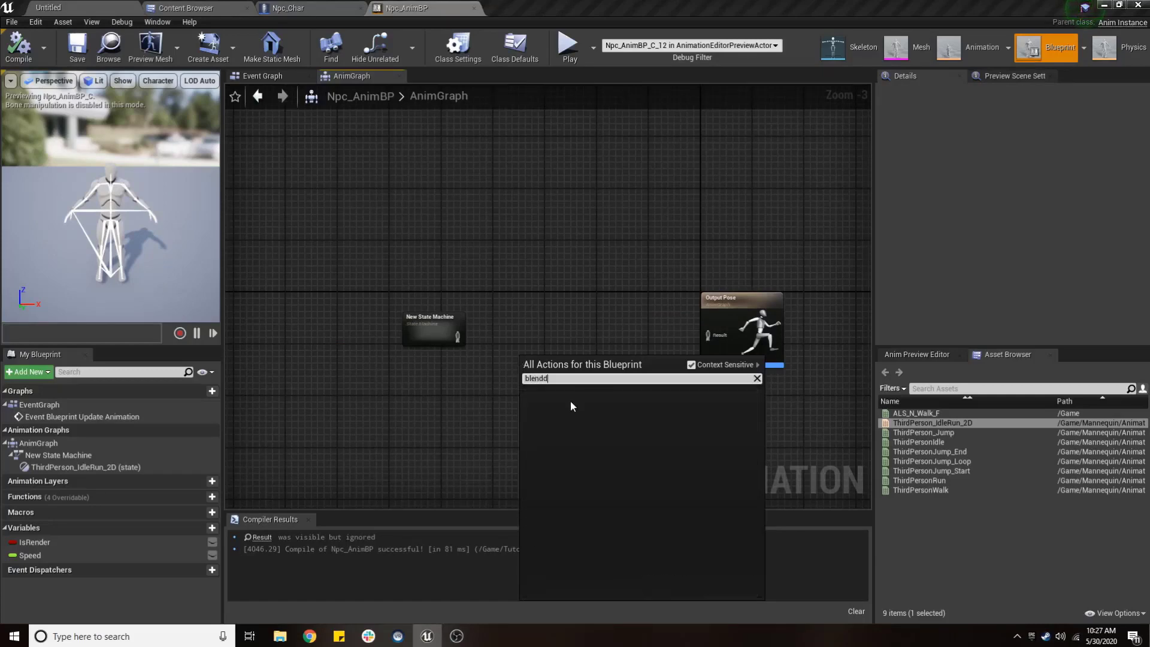
key(BackSpace)
text(po)
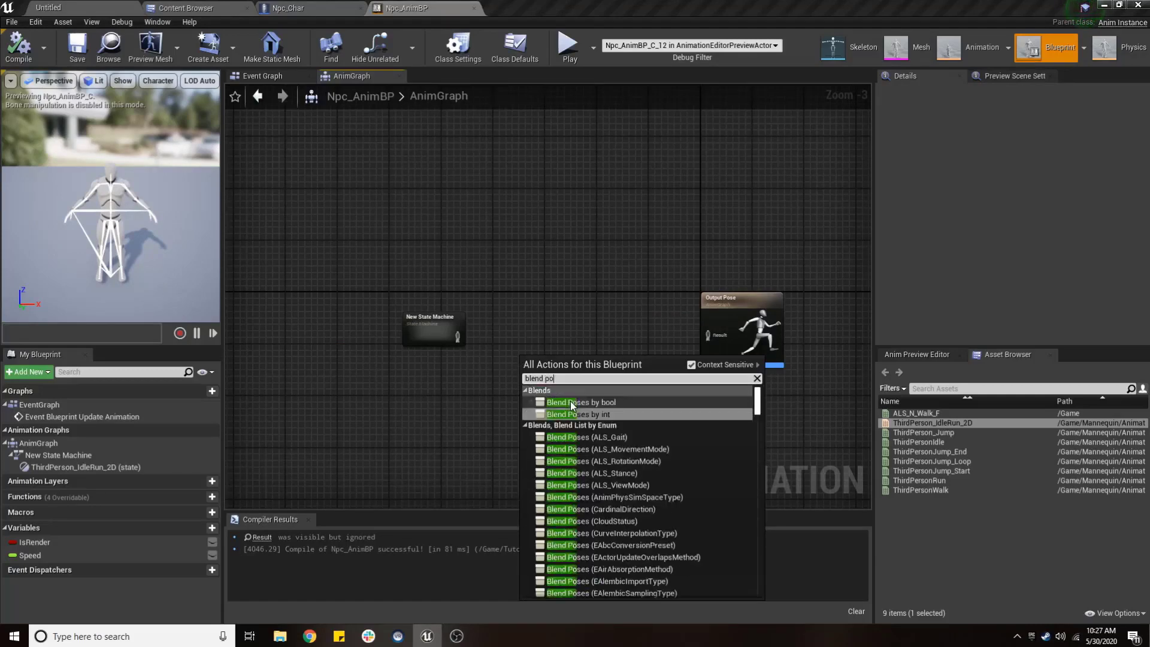
click(570, 400)
drag(586, 361, 620, 297)
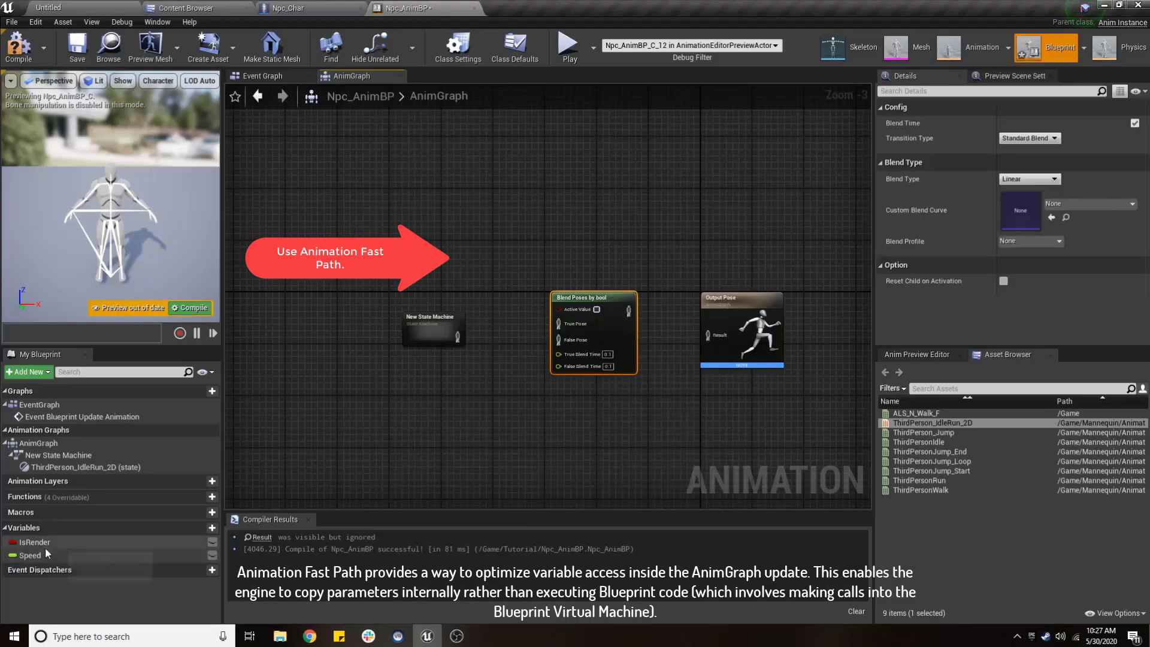
Wire new Boolean NewVar_0 into Active Value and New State Machine into True Pose, then compile.
click(211, 527)
drag(101, 562, 560, 309)
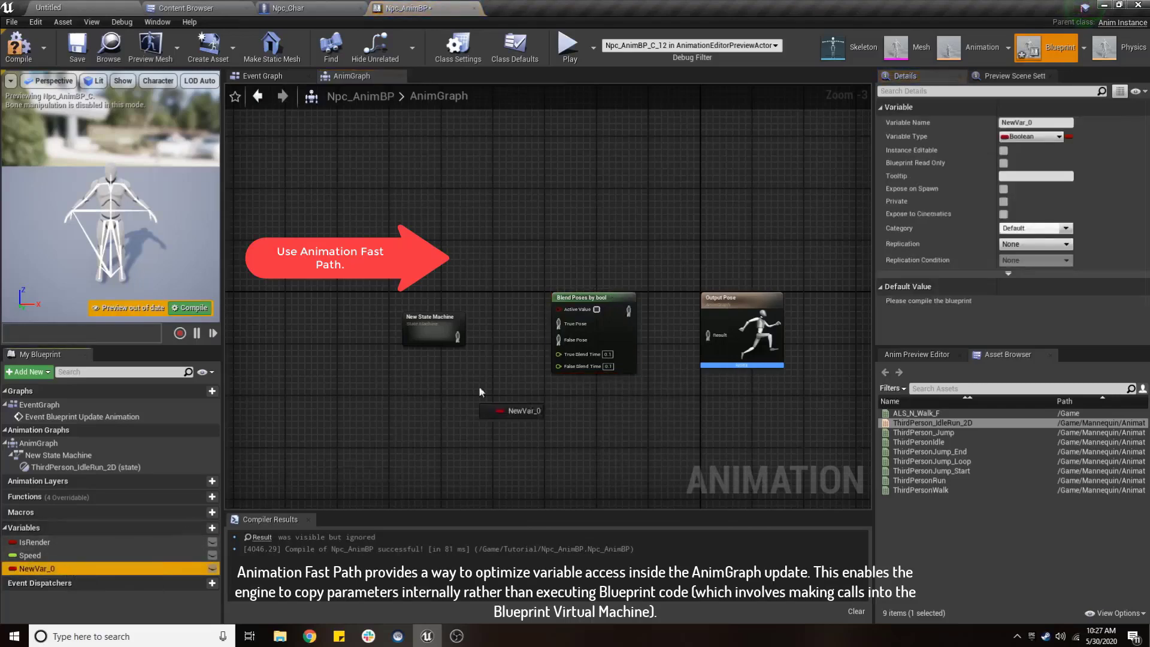
drag(458, 336, 559, 322)
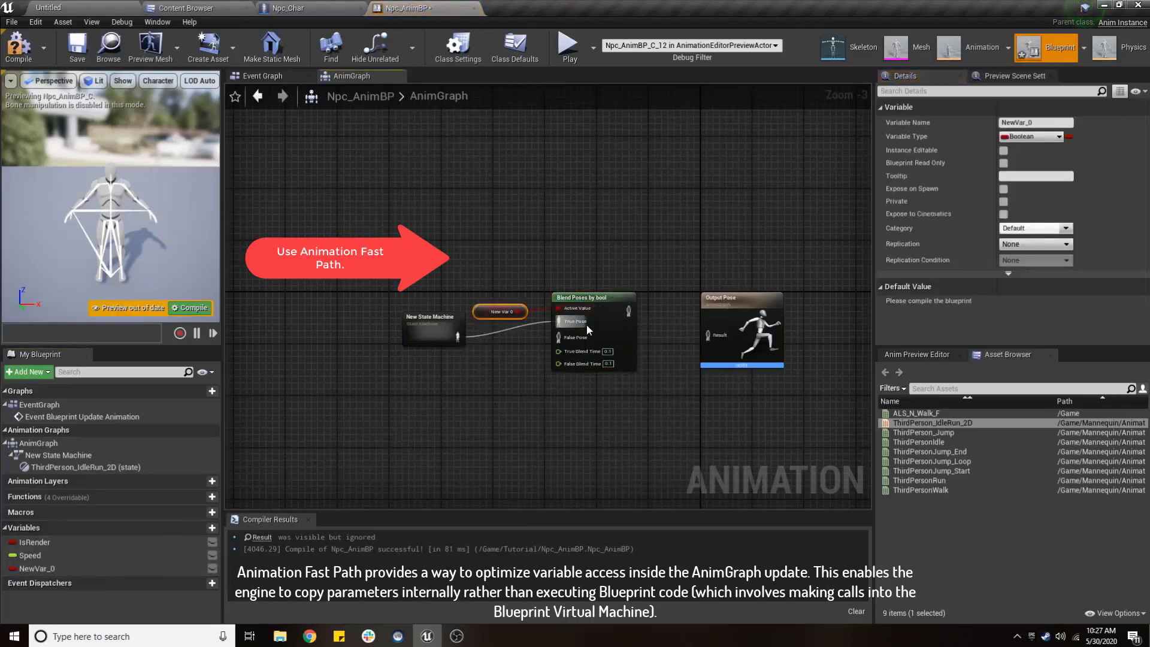
drag(629, 311, 708, 335)
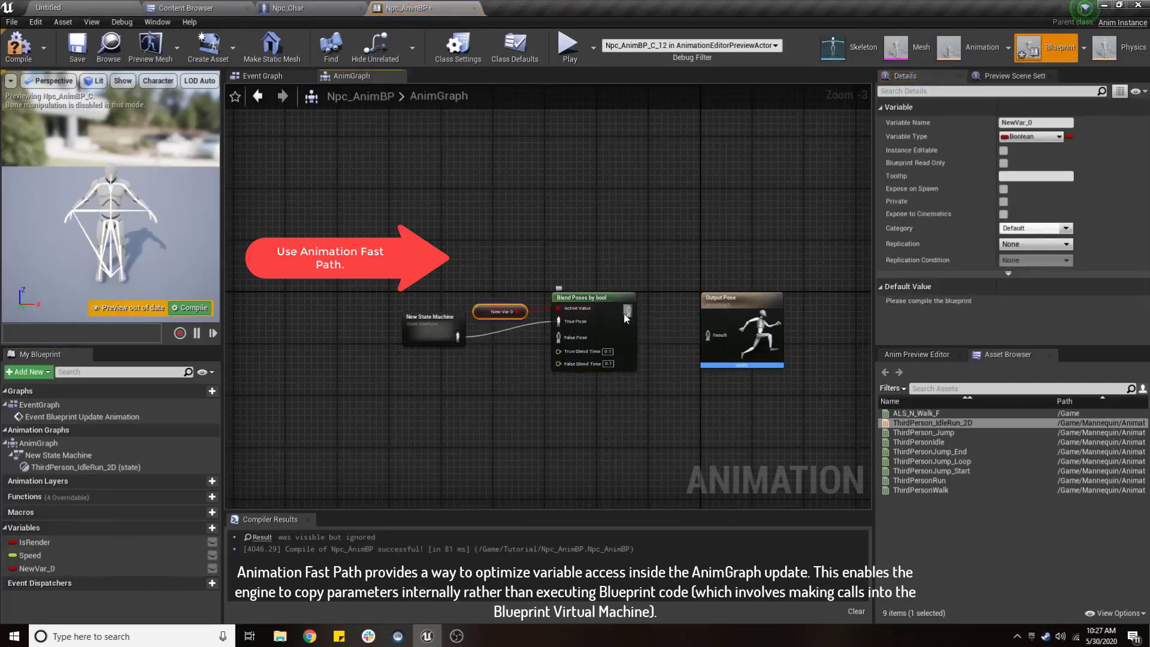
click(18, 47)
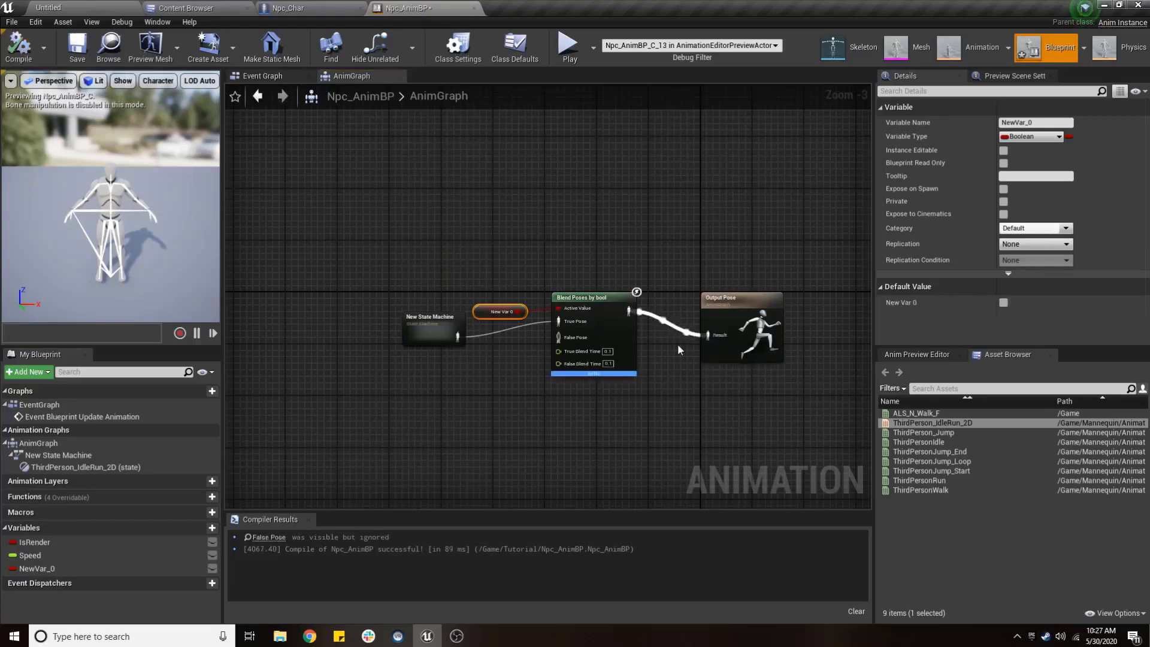
click(626, 298)
click(659, 260)
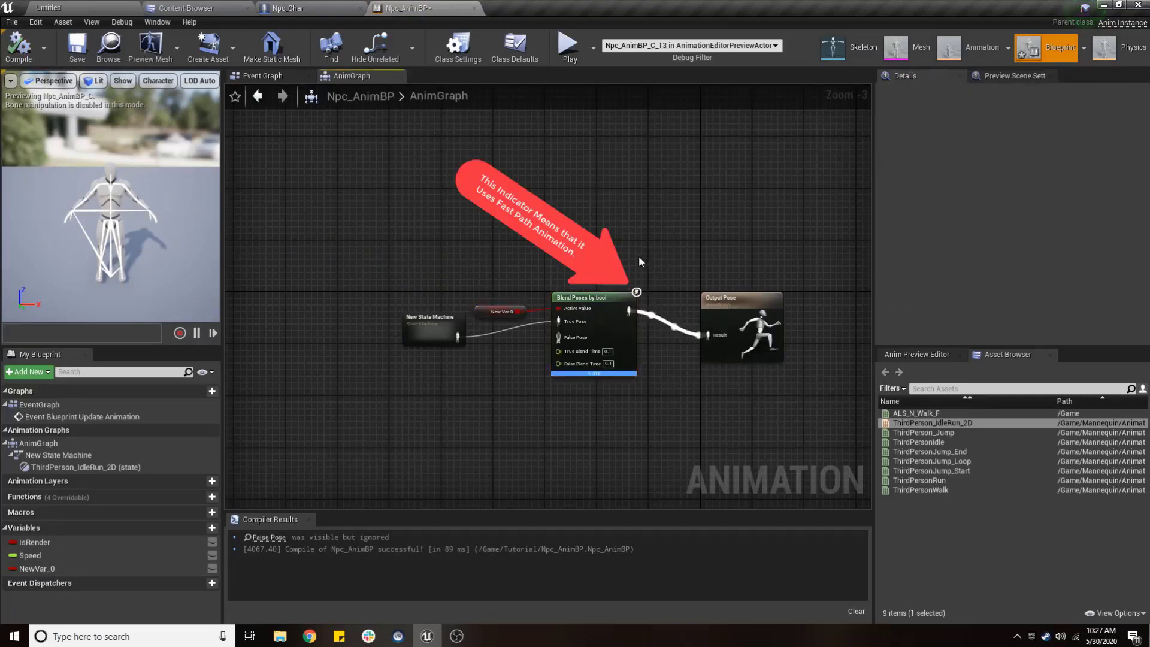
click(632, 297)
click(680, 234)
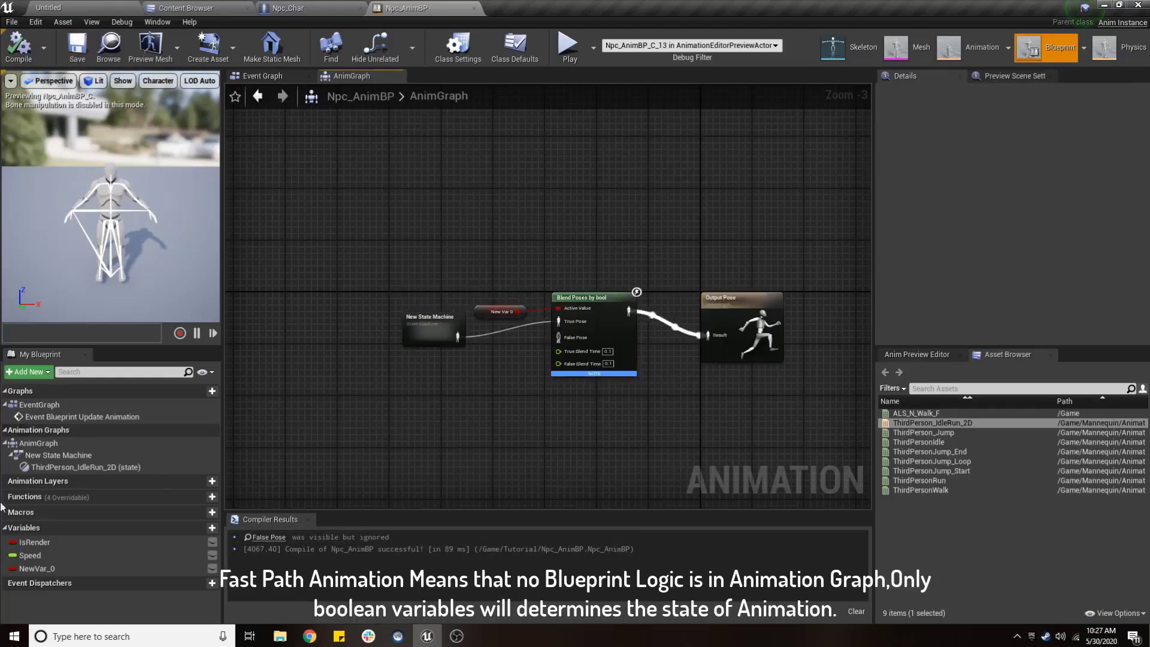
Feed a Speed > 20 comparison into the Blend Poses by bool node and compile.
mouse_move(30, 555)
mouse_down()
mouse_move(390, 239)
mouse_move(449, 251)
mouse_move(502, 289)
mouse_move(510, 251)
mouse_up()
click(414, 252)
text(>)
click(549, 357)
text(20)
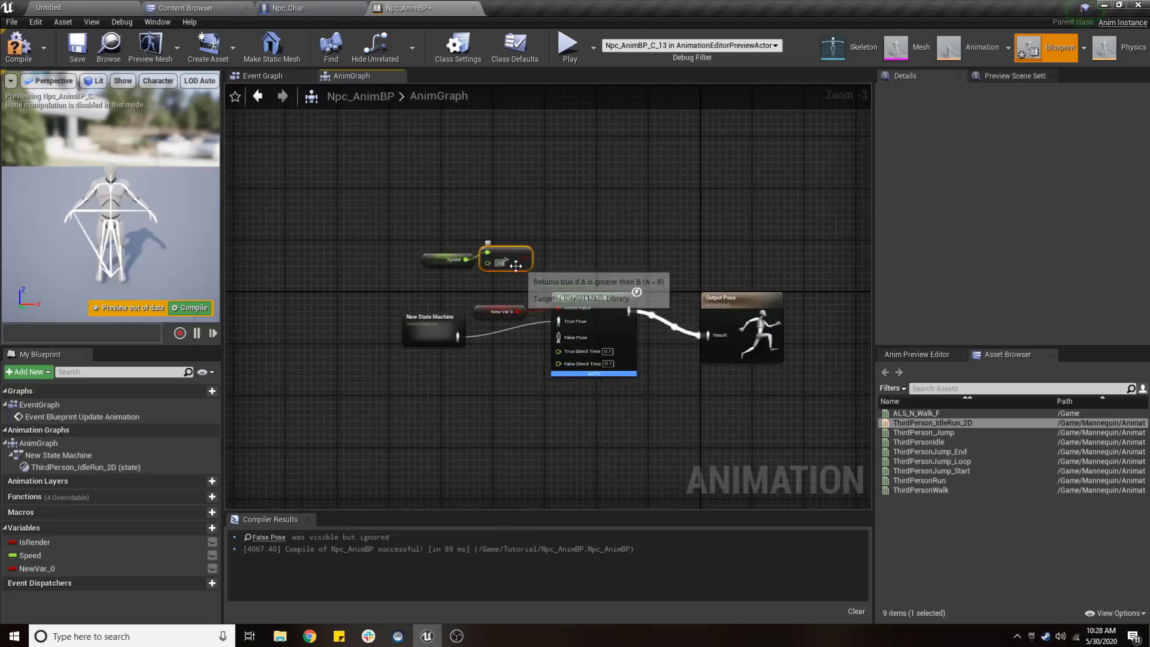
drag(526, 259, 559, 308)
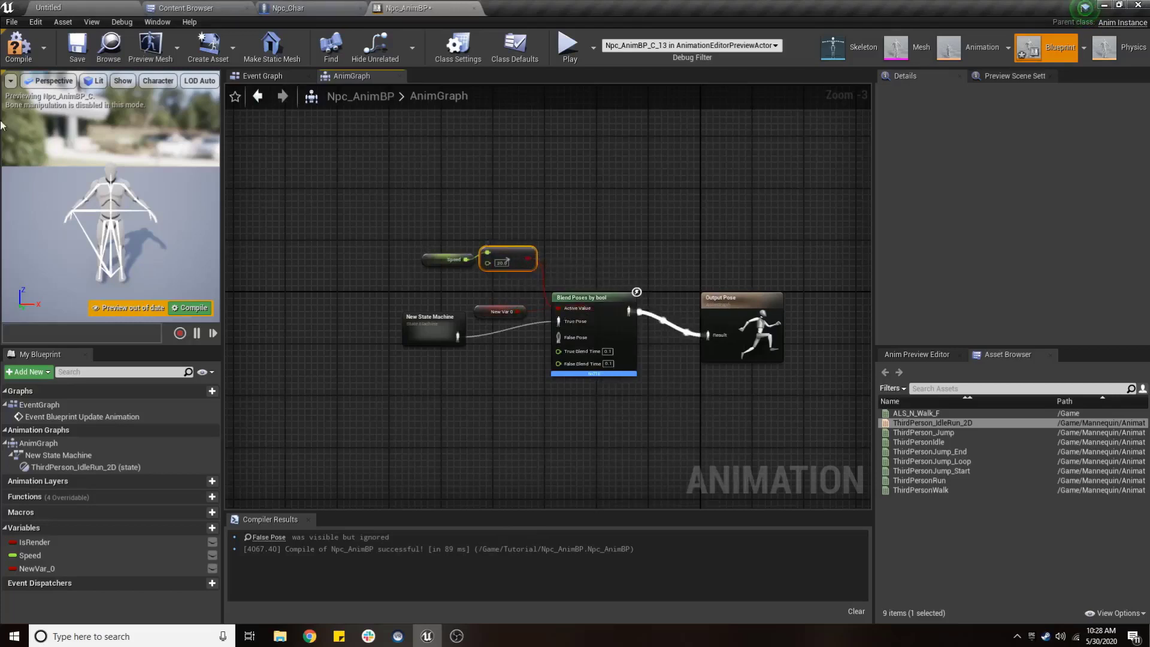
click(18, 47)
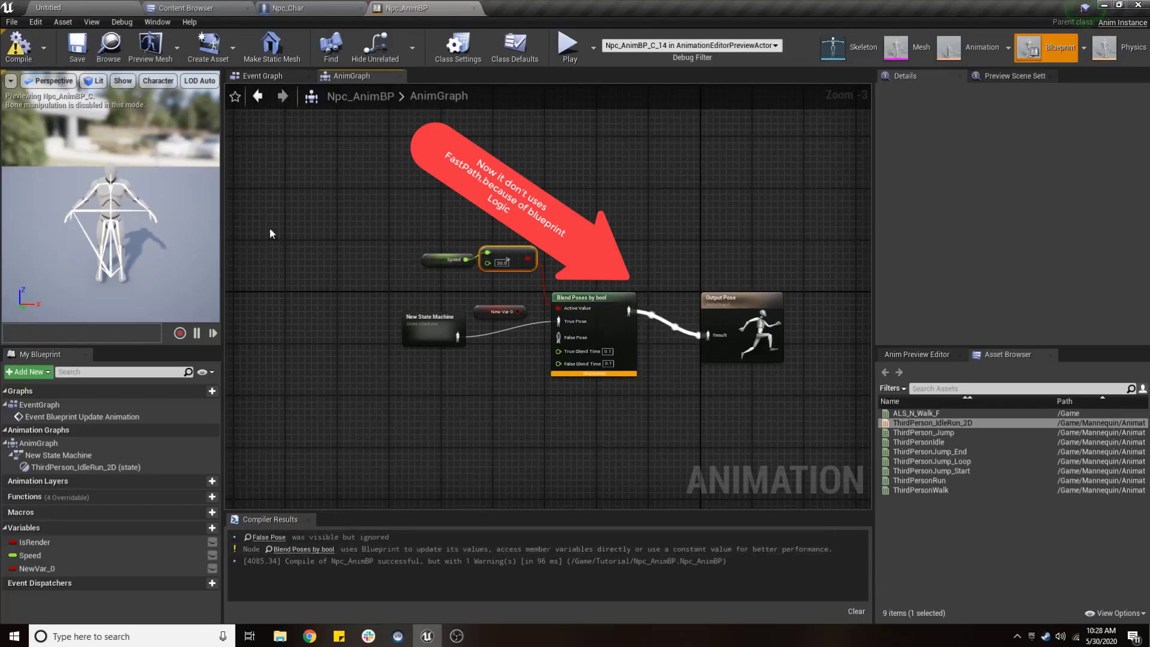
Drive the blend from New Var 0 again, recompile, and delete the Speed and comparison nodes.
drag(522, 316, 558, 309)
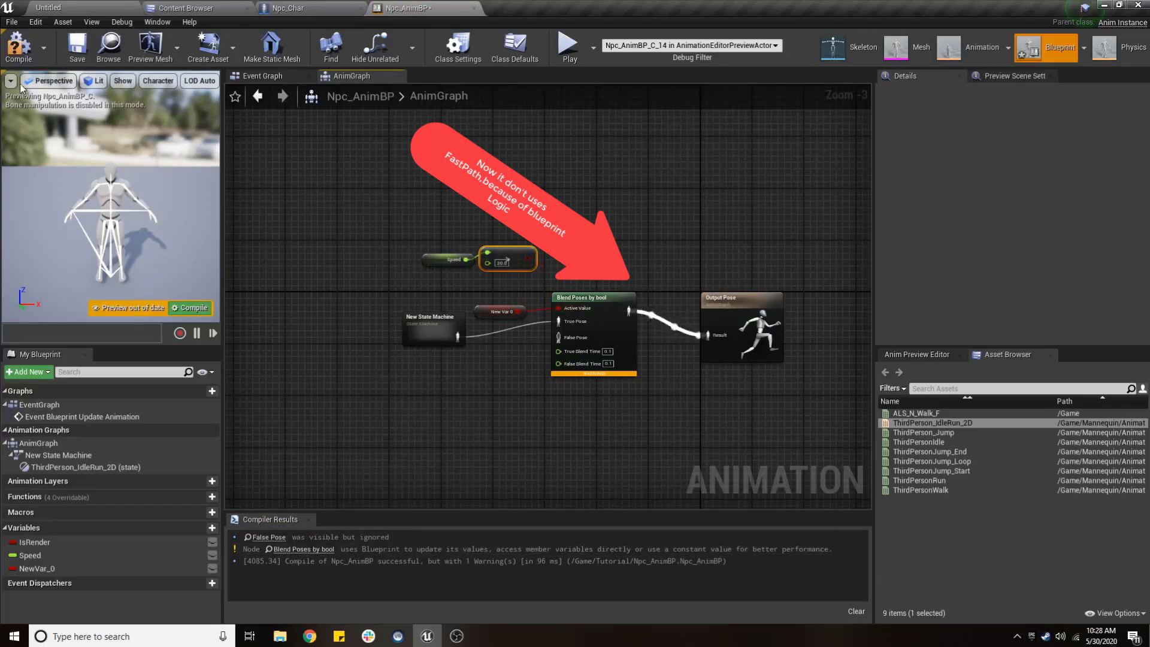
click(19, 46)
mouse_move(400, 227)
mouse_down()
mouse_move(543, 268)
mouse_move(595, 341)
mouse_up()
key(Delete)
key(Delete)
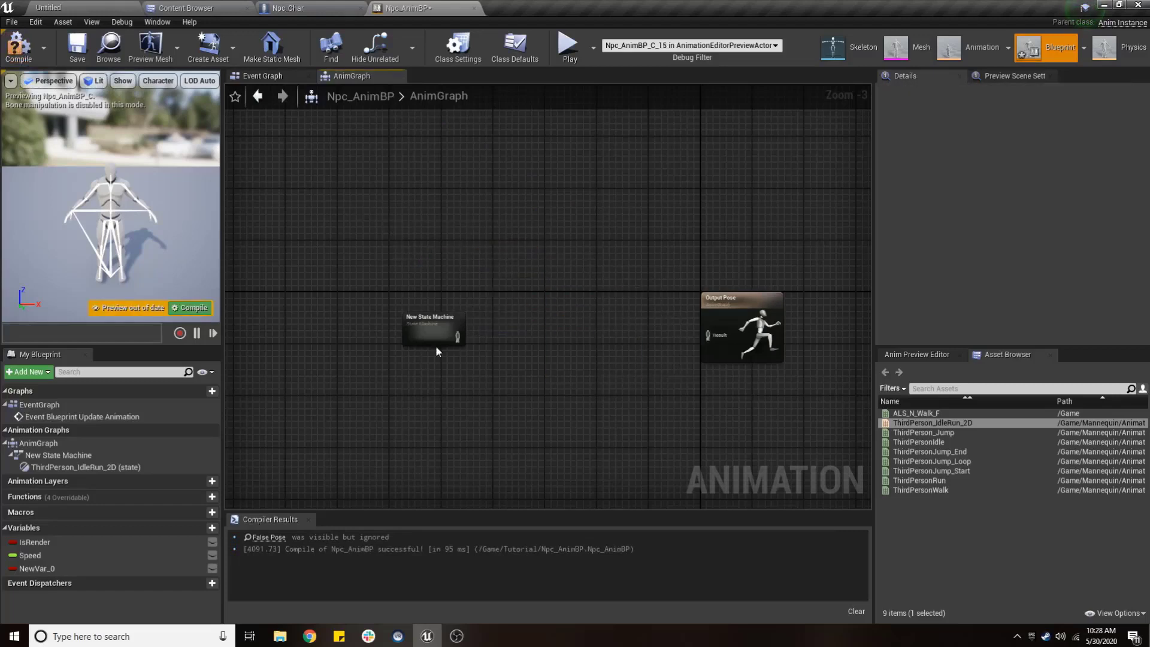
Wire New State Machine directly into Output Pose, recompile, and return to the Npc_Char blueprint.
drag(458, 337, 708, 335)
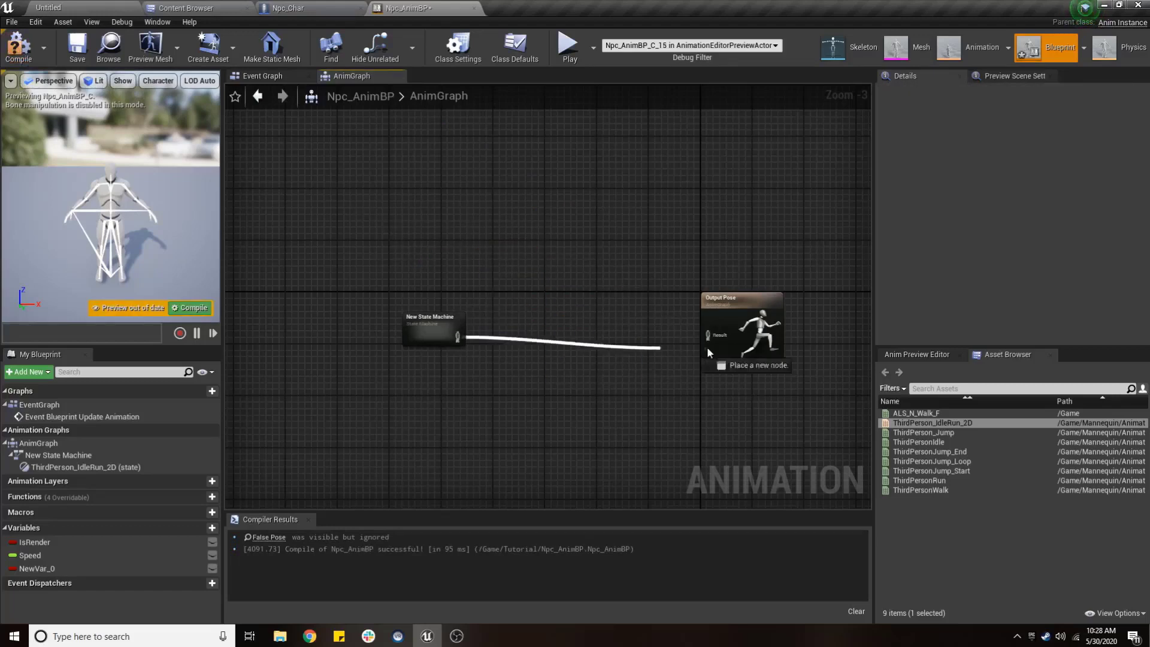
click(18, 47)
click(289, 8)
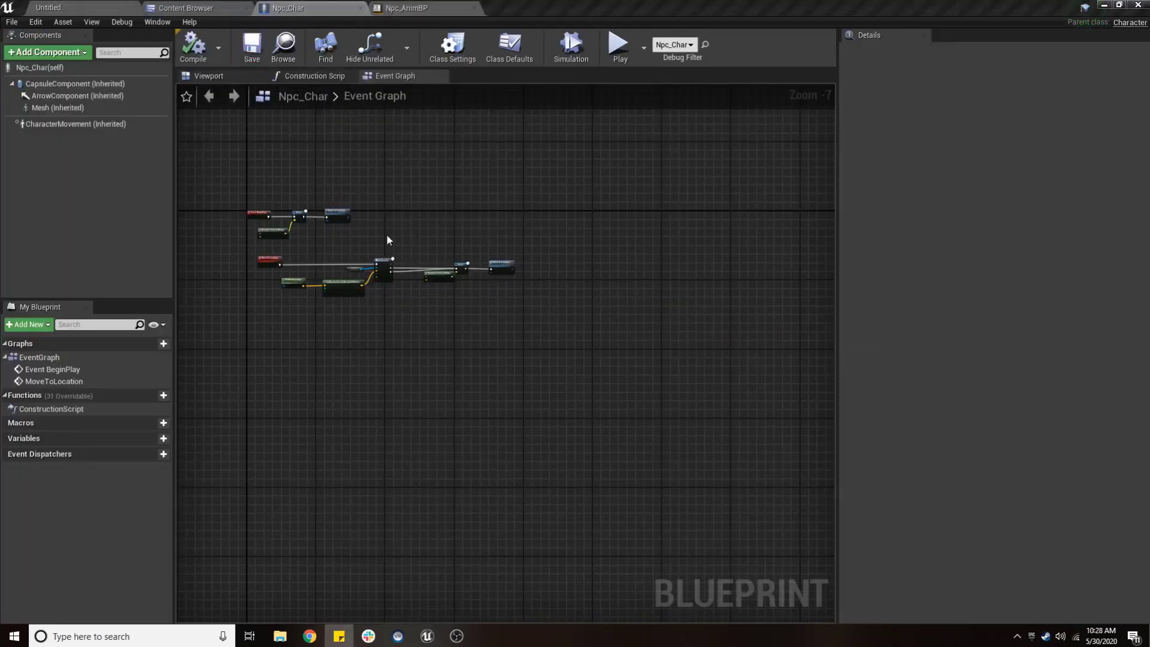
click(186, 7)
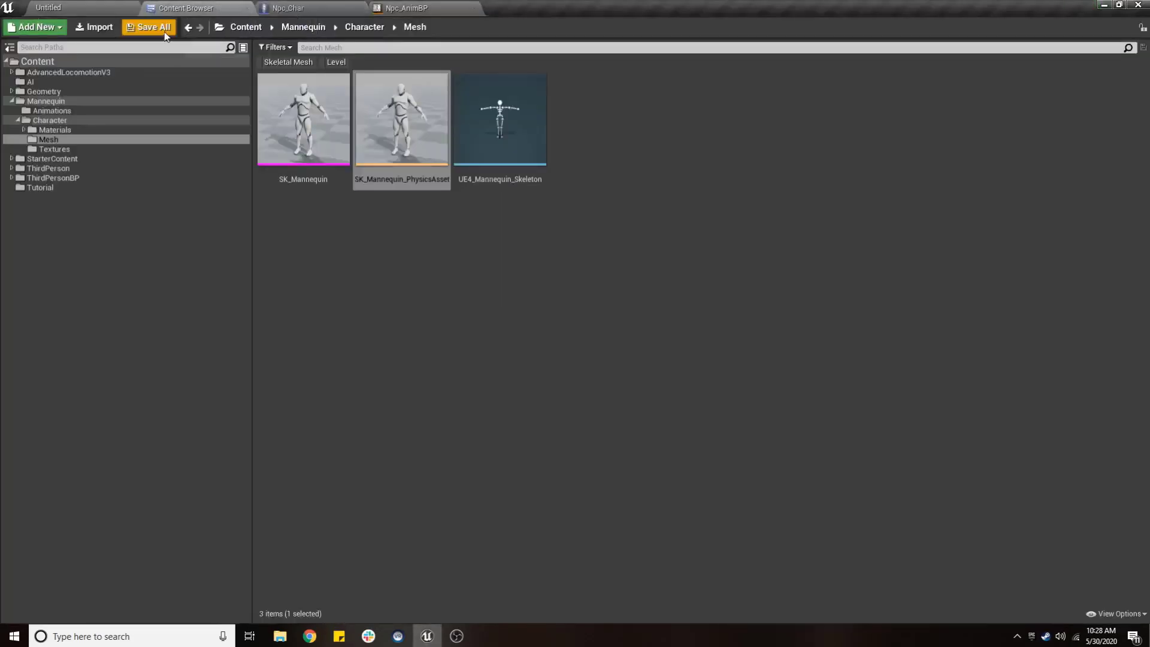
click(105, 6)
click(685, 45)
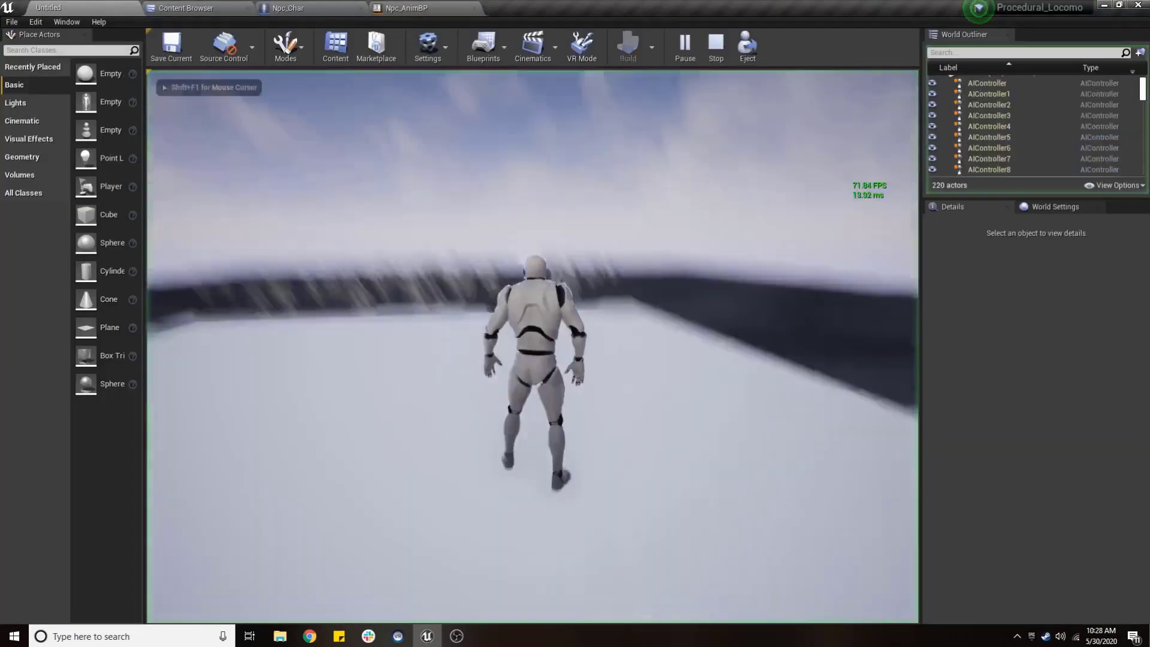
key(d)
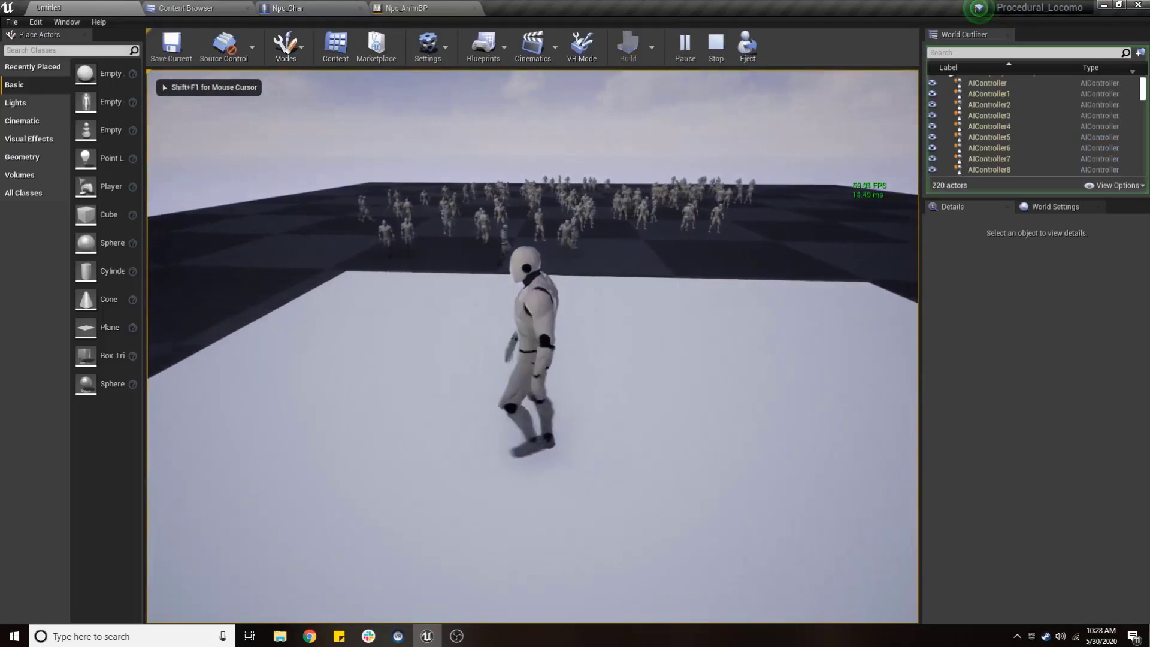
key(w)
key(a)
key(s)
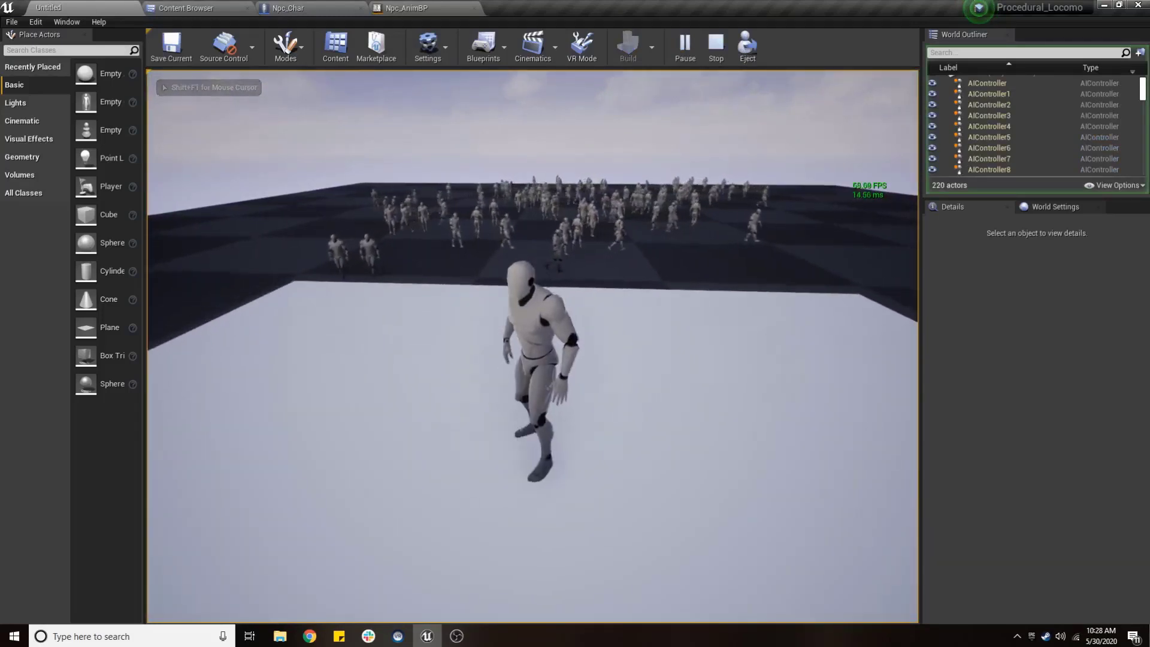
key(Escape)
Inspect NPC_Crowd_Char from the AI folder, close its window, and return to Npc_Char.
click(233, 5)
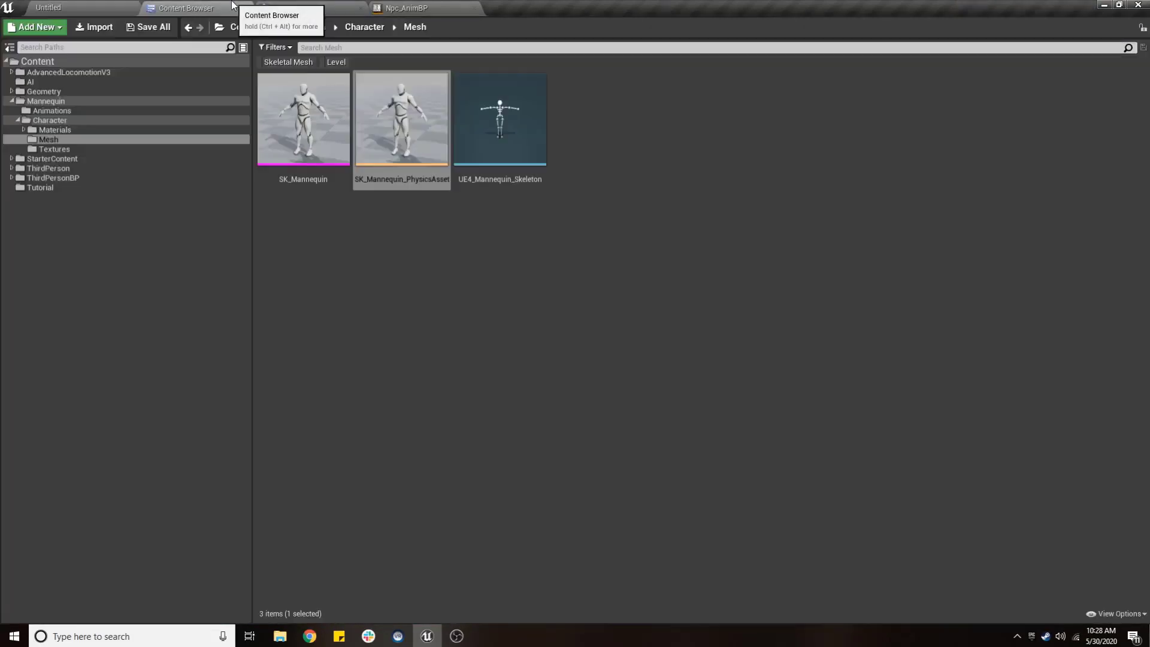
click(56, 82)
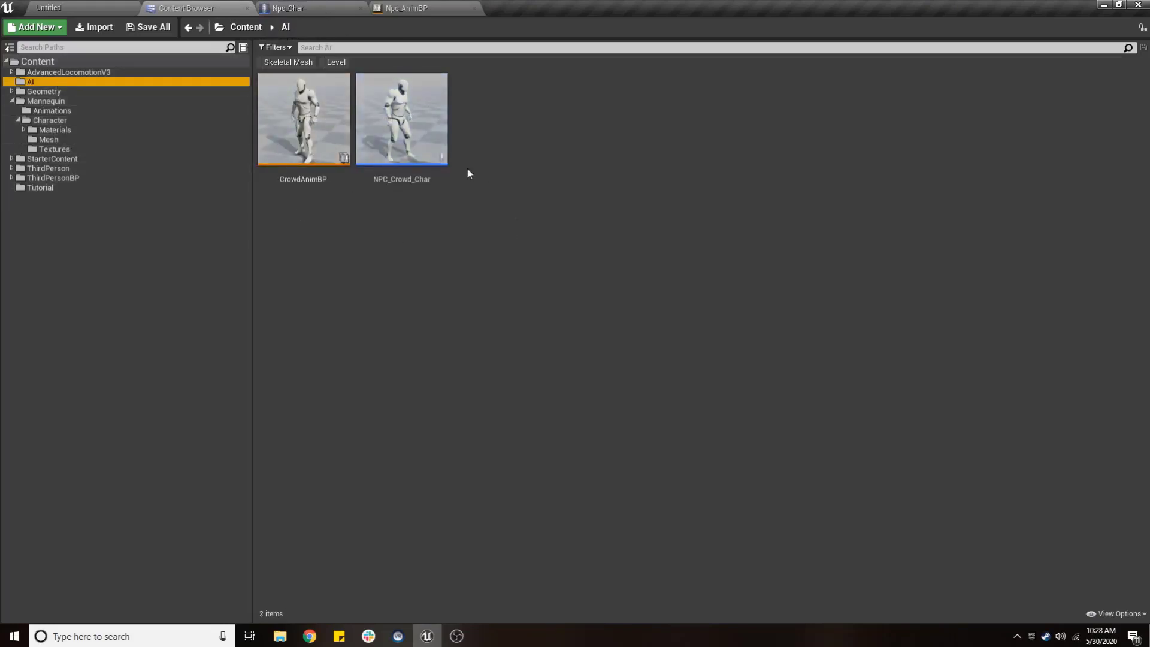
double_click(414, 138)
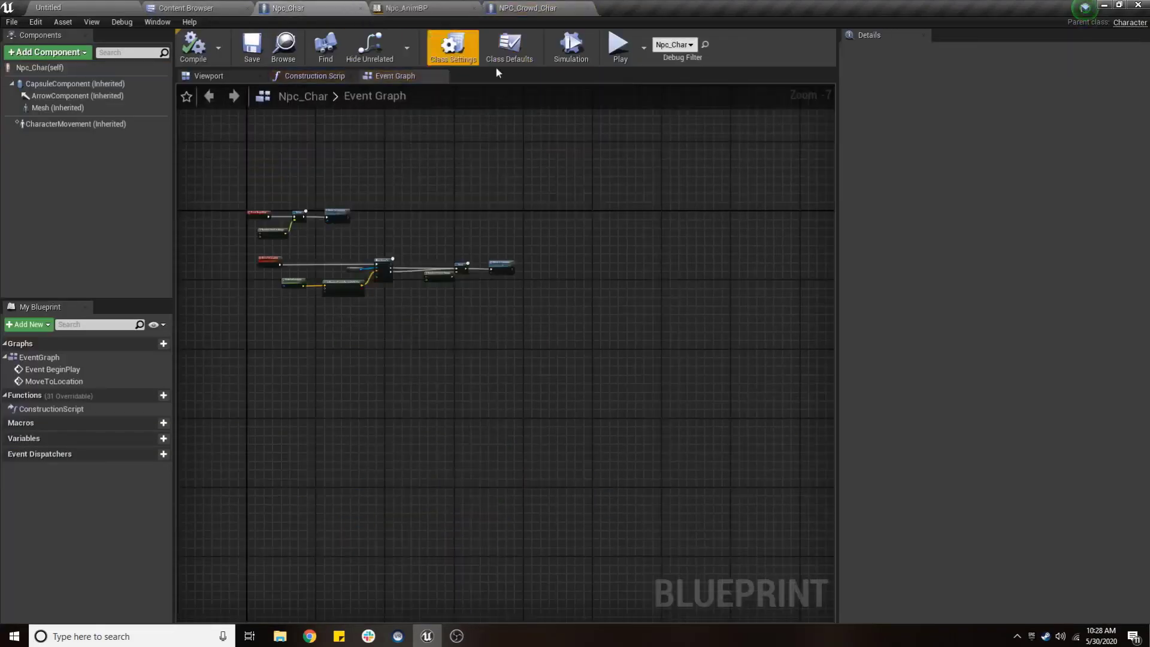
drag(521, 8, 682, 189)
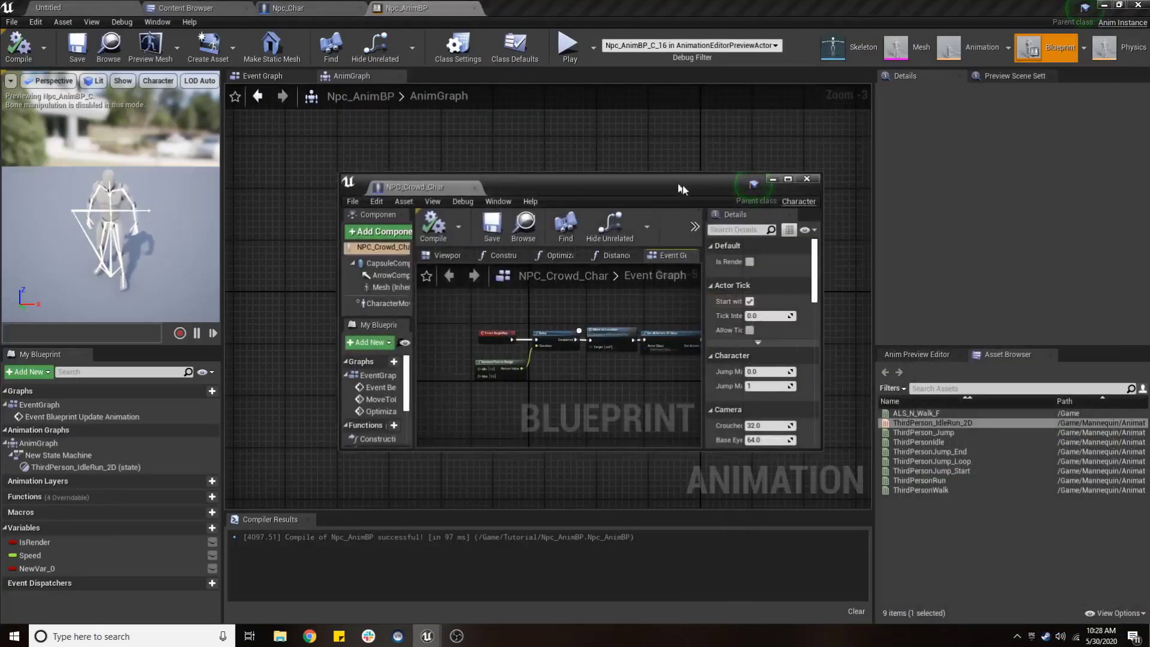
click(773, 178)
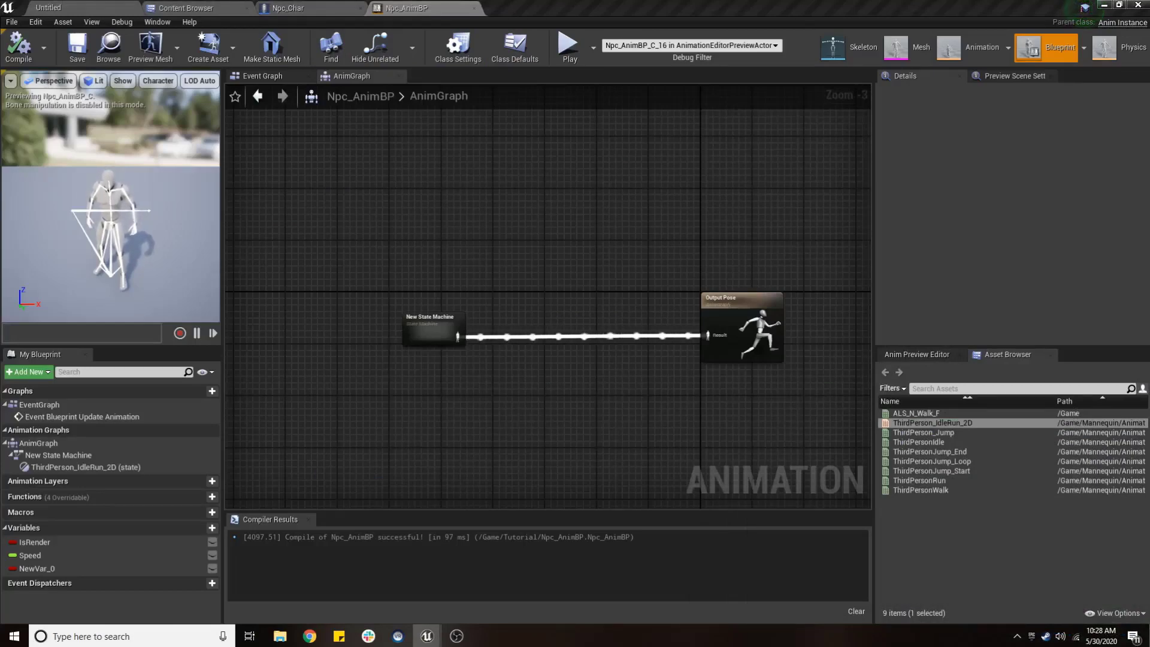
click(288, 8)
Center the Event Graph's node groups and compile Npc_Char to reveal its errors.
scroll(338, 348, down, 6)
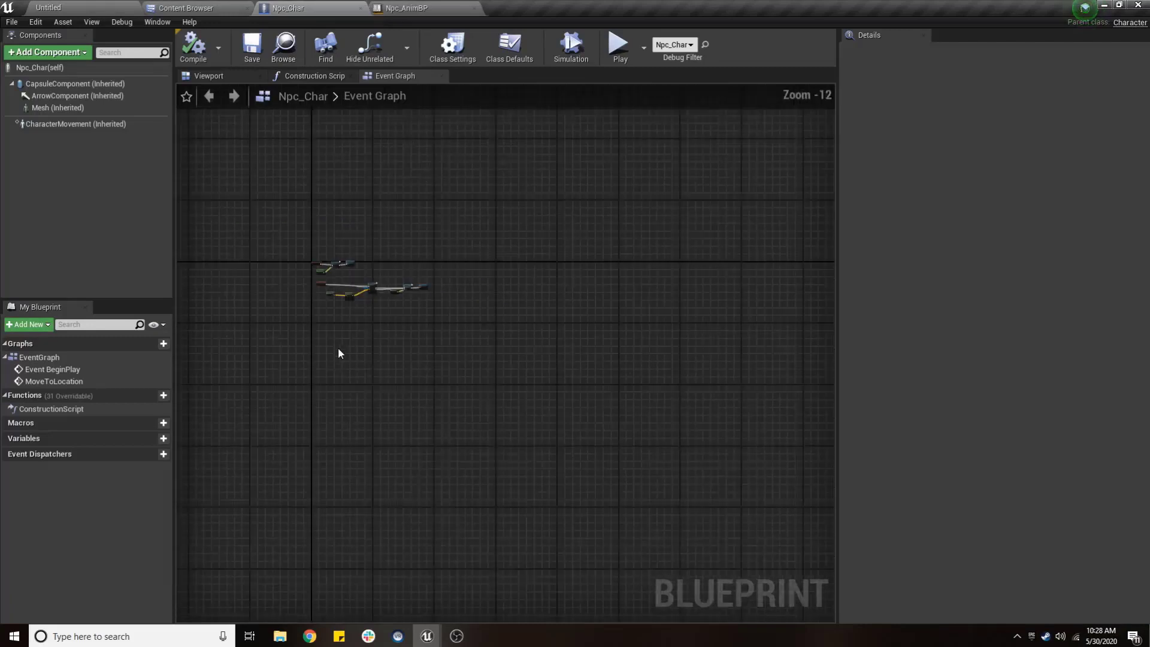
scroll(390, 248, up, 4)
right_drag(389, 248, 338, 368)
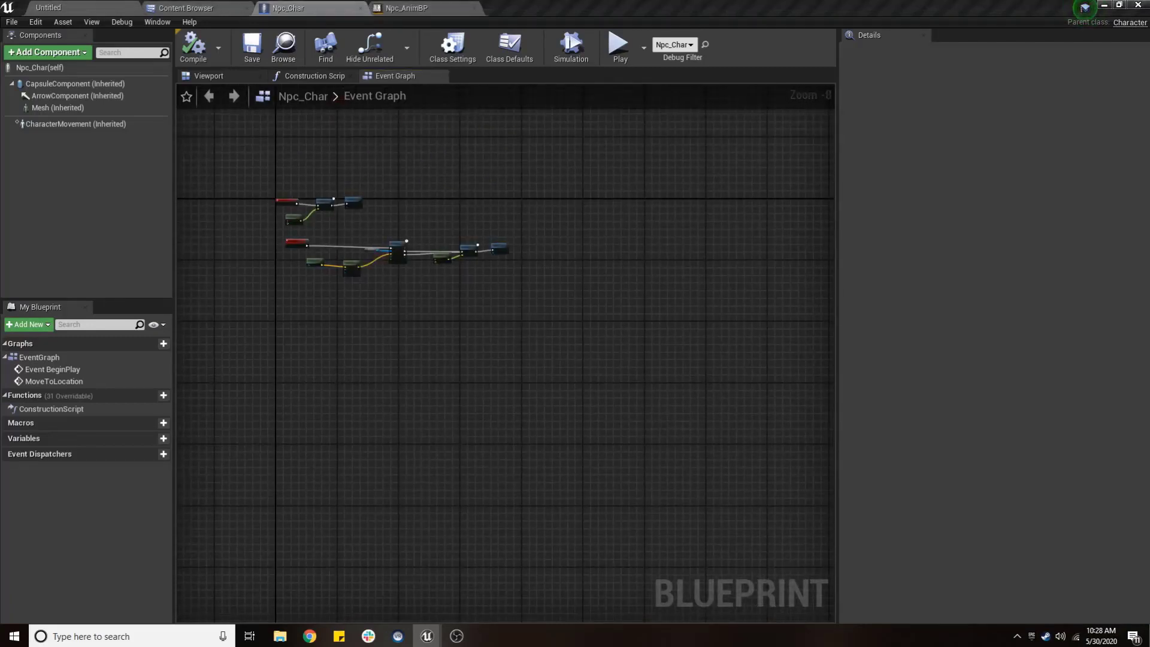
right_drag(311, 403, 436, 353)
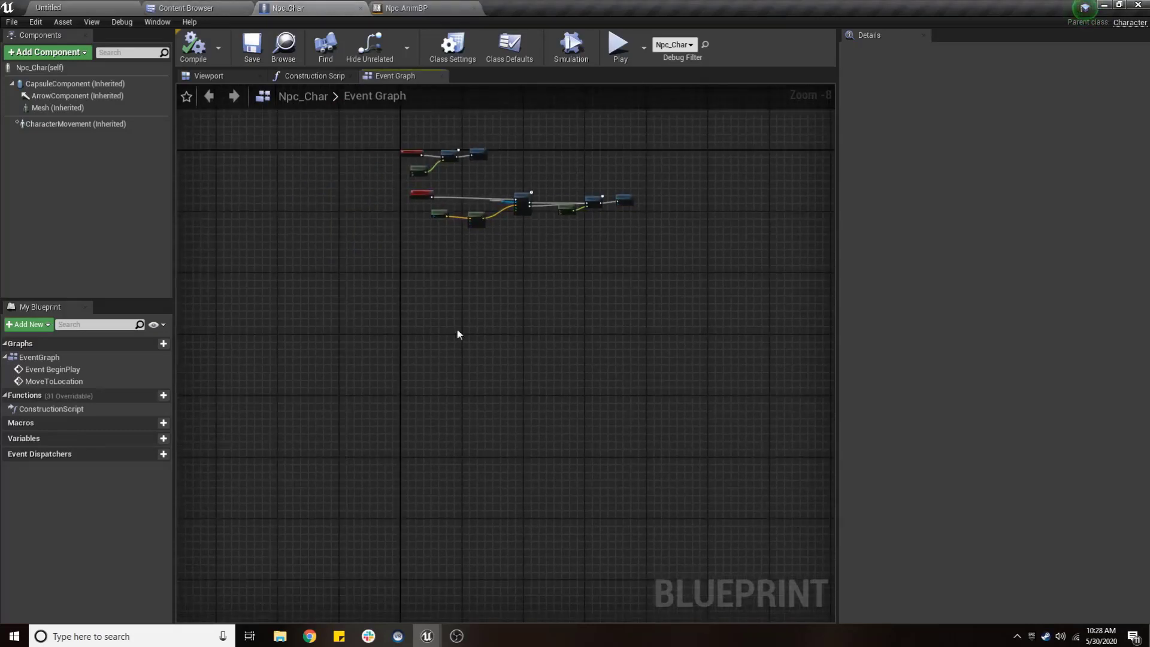
scroll(458, 304, up, 7)
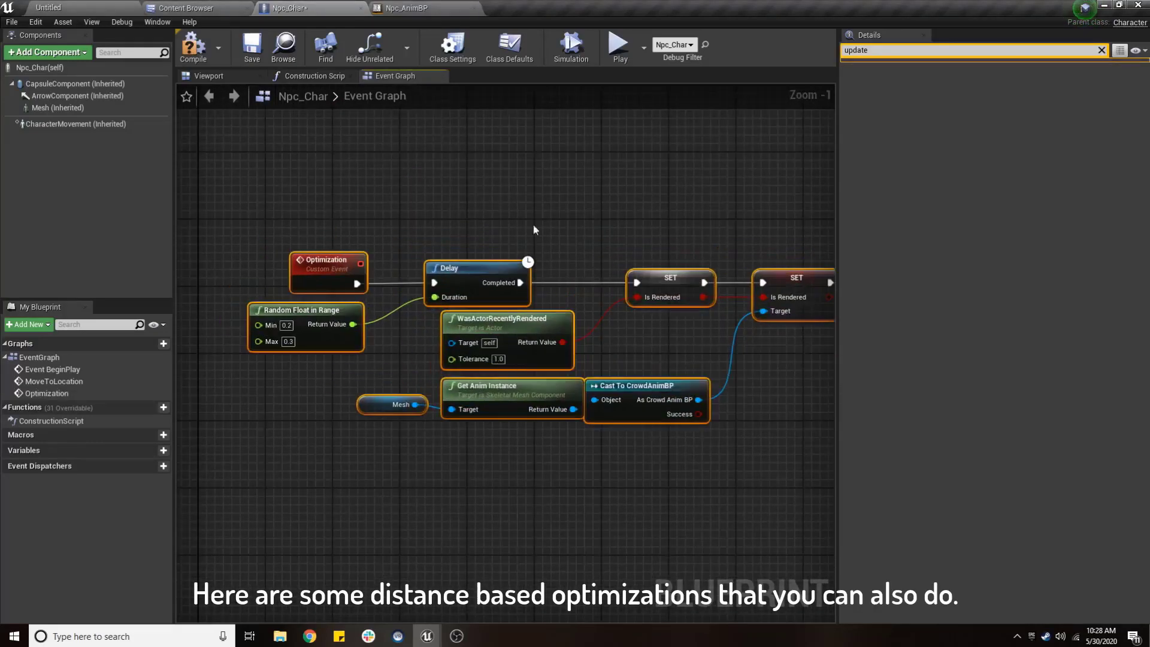
click(278, 234)
click(201, 48)
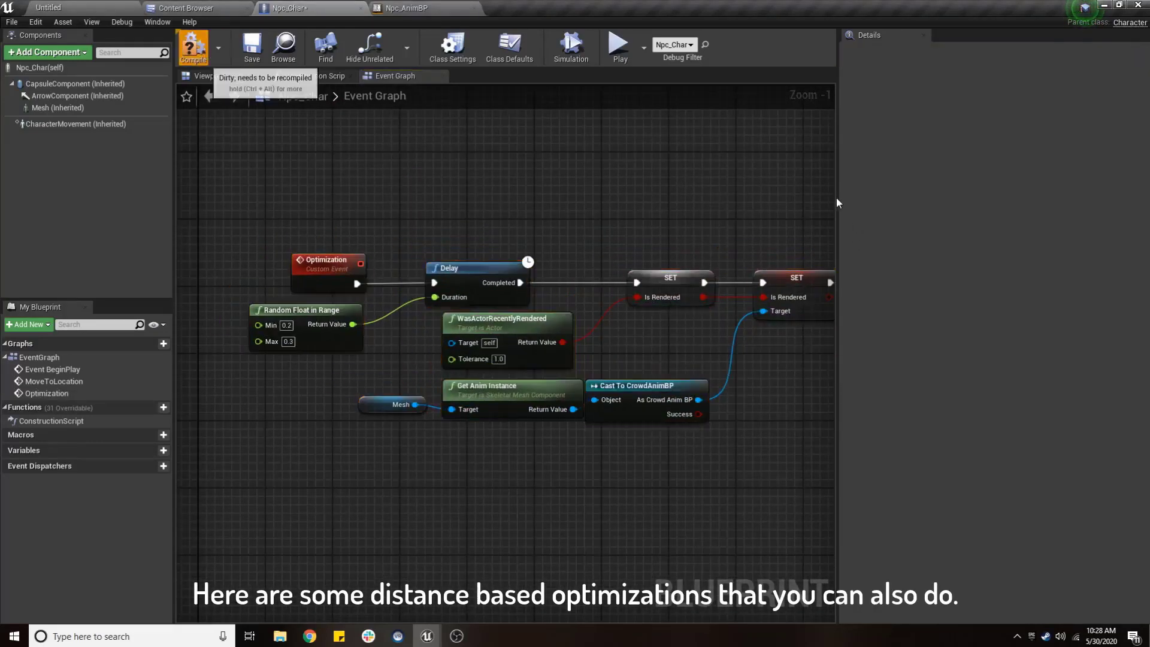
Create IsRendered from the broken SET node, delete the Distance Based Optimizations call, and recompile.
drag(837, 202, 940, 203)
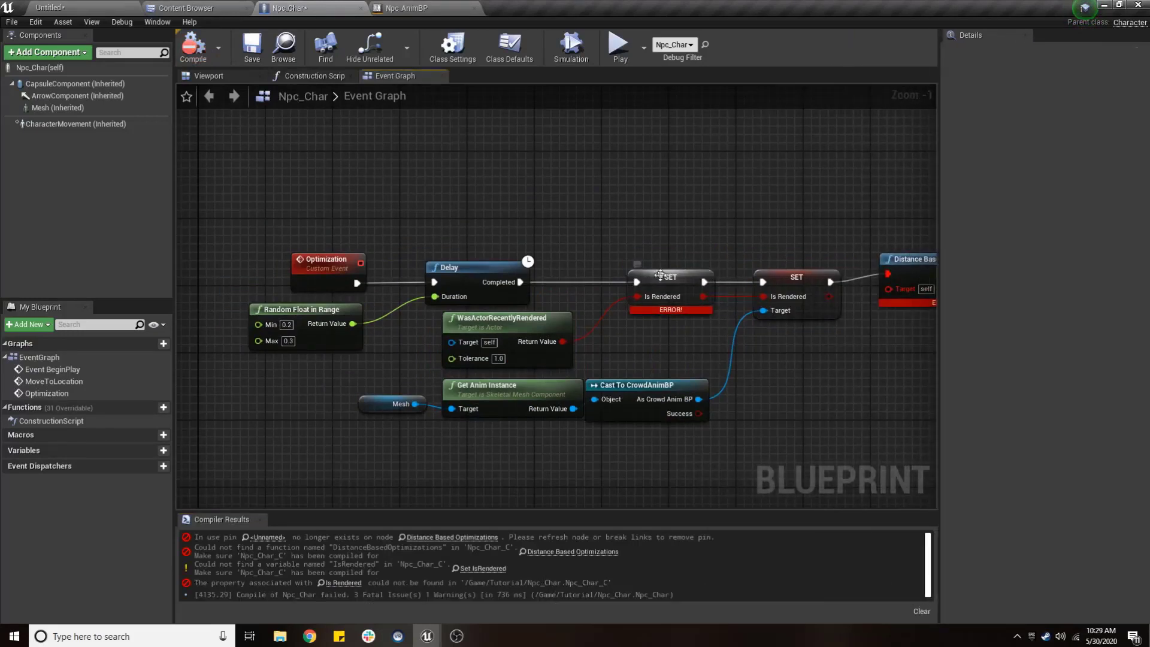
right_click(660, 276)
click(719, 351)
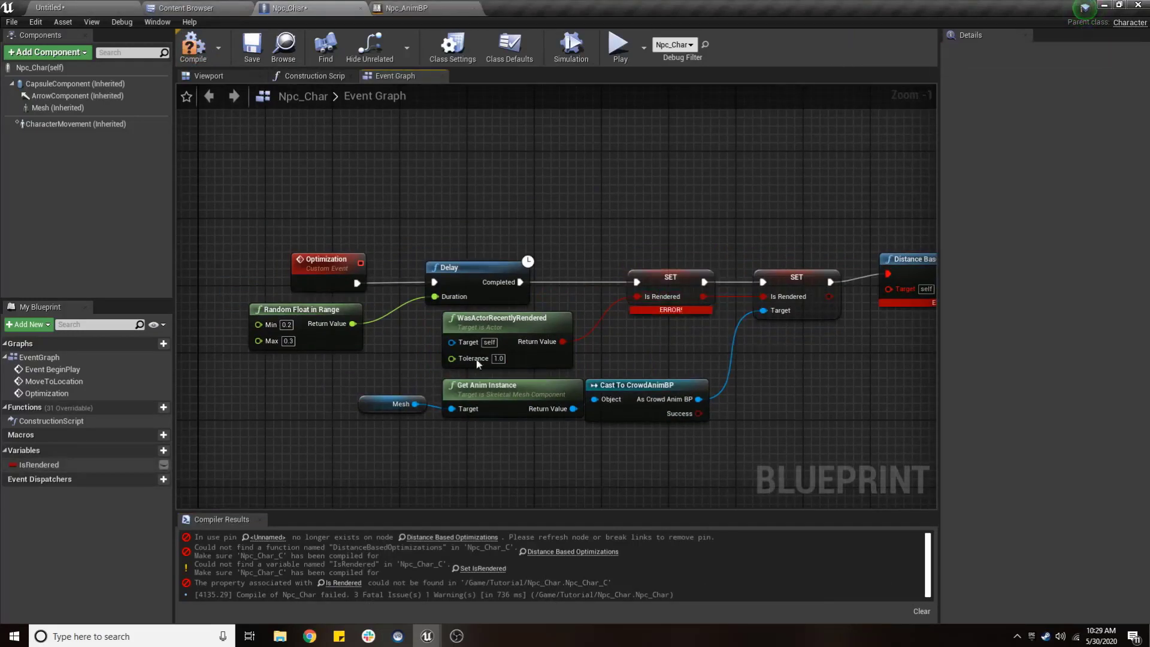
right_drag(478, 363, 304, 354)
click(751, 256)
key(Delete)
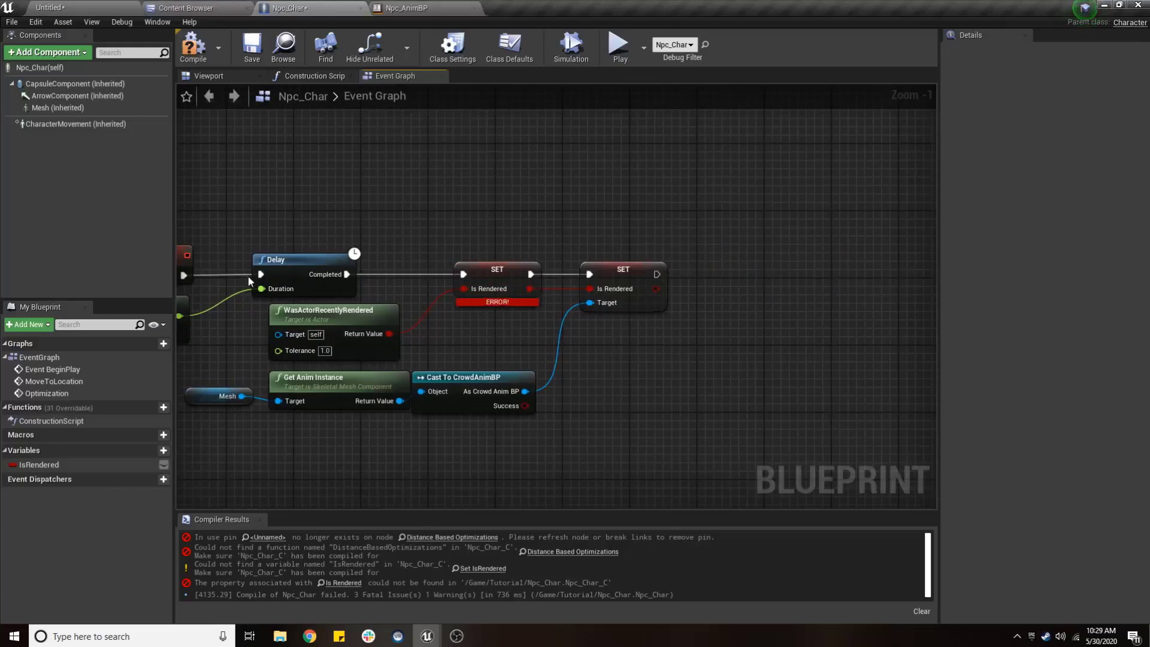
click(193, 47)
click(261, 519)
Tidy the Optimization event and the Mesh, Get Anim Instance and Cast To CrowdAnimBP nodes.
right_drag(295, 439, 639, 440)
click(473, 262)
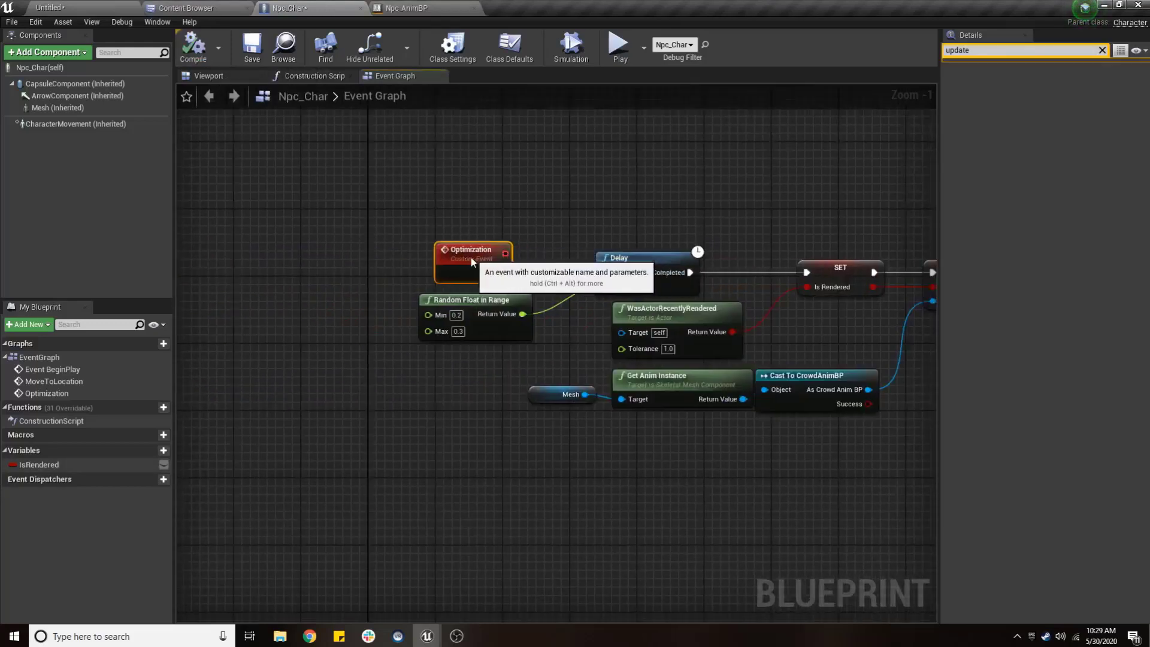
drag(472, 262, 464, 262)
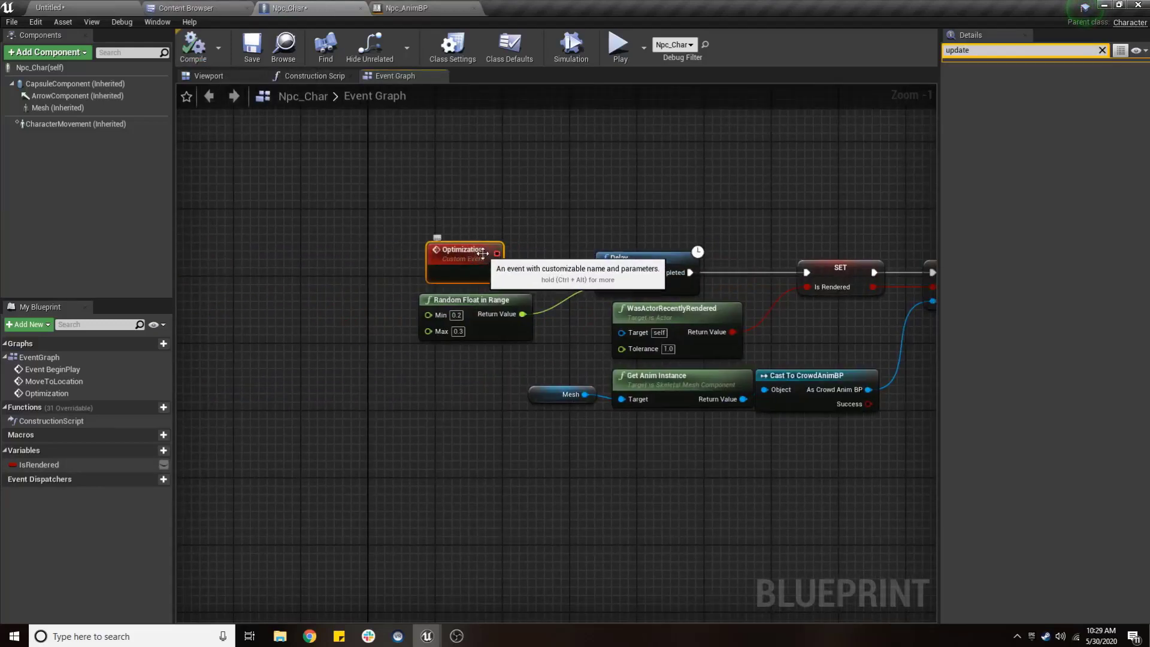
click(1102, 52)
right_drag(555, 218, 446, 221)
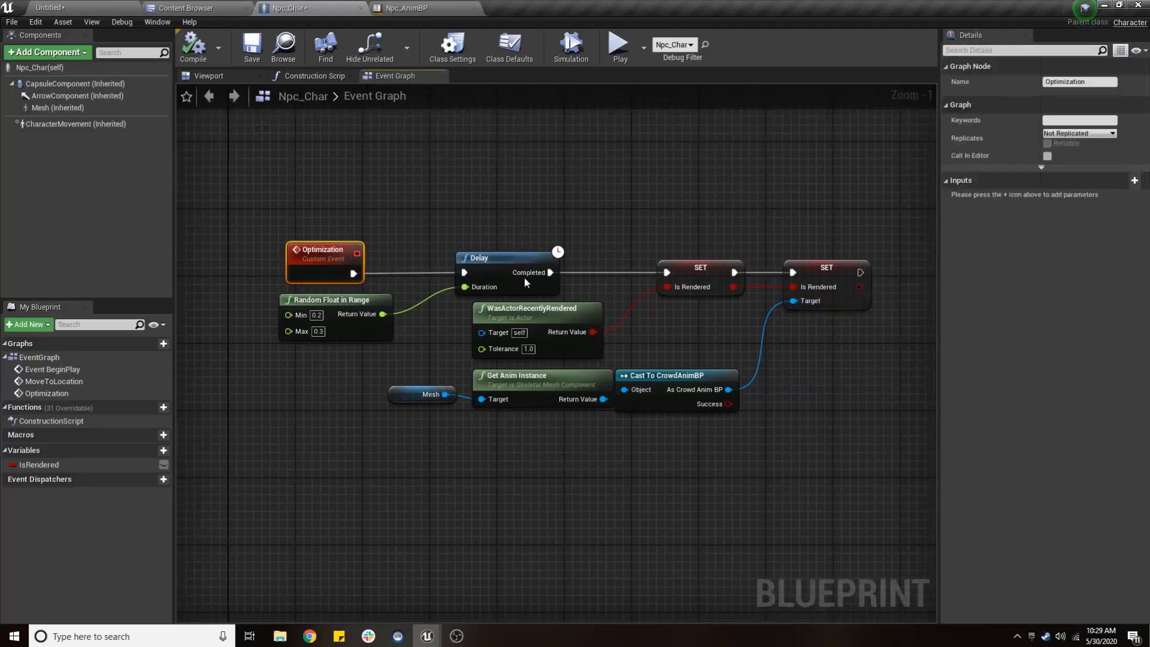
right_drag(526, 281, 444, 271)
drag(333, 371, 601, 385)
click(622, 357)
click(340, 266)
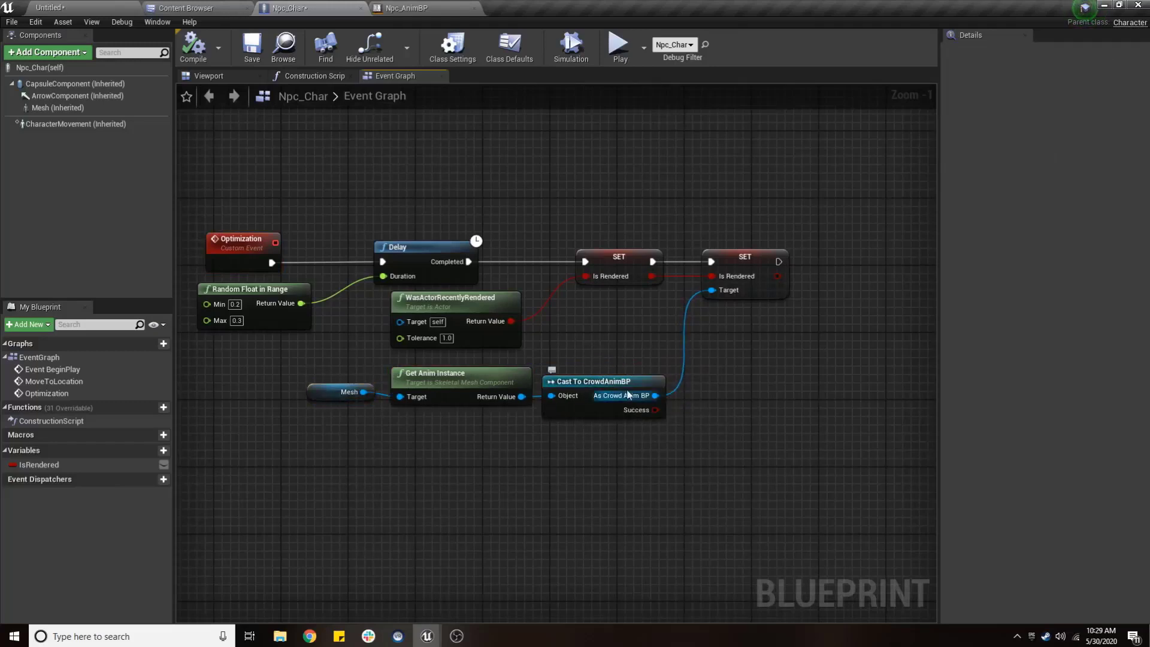
Add a Set Is Rendered node from the Cast To CrowdAnimBP output.
right_drag(642, 386, 509, 397)
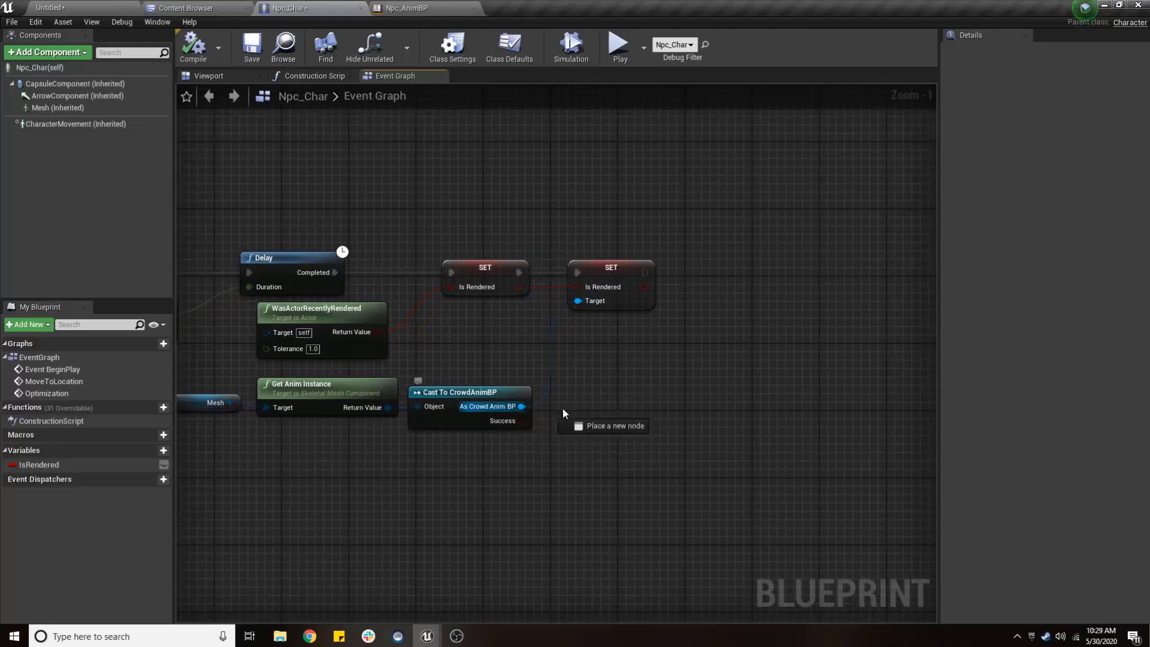
drag(521, 406, 601, 398)
text(set i)
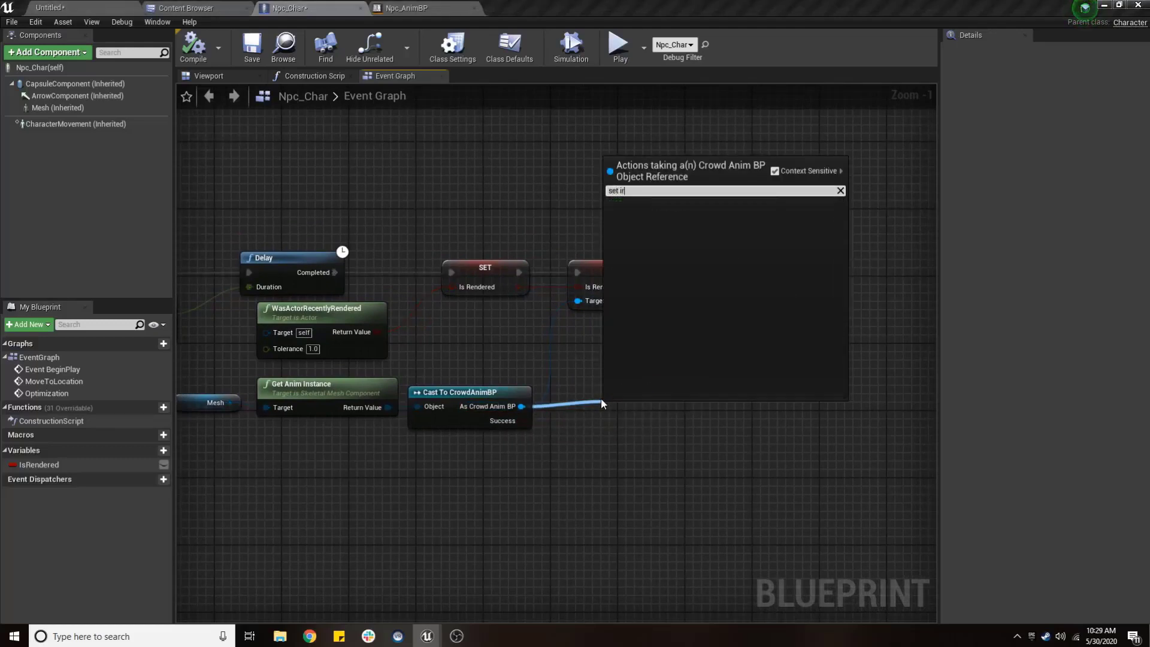
text(r)
key(BackSpace)
text(s)
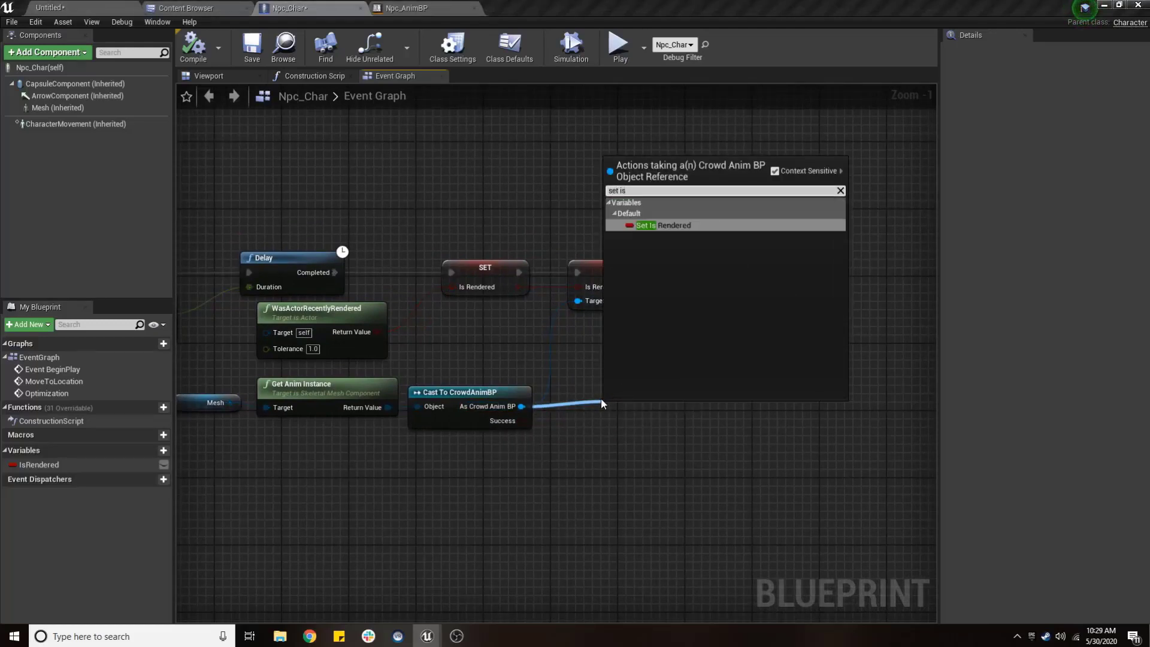
click(678, 226)
Chain the new SET after the first one, feed it Is Rendered, and delete the outdated SET.
mouse_move(578, 272)
ctrl+mouse_down()
mouse_move(612, 415)
mouse_move(601, 264)
ctrl+mouse_up()
click(617, 263)
key(Delete)
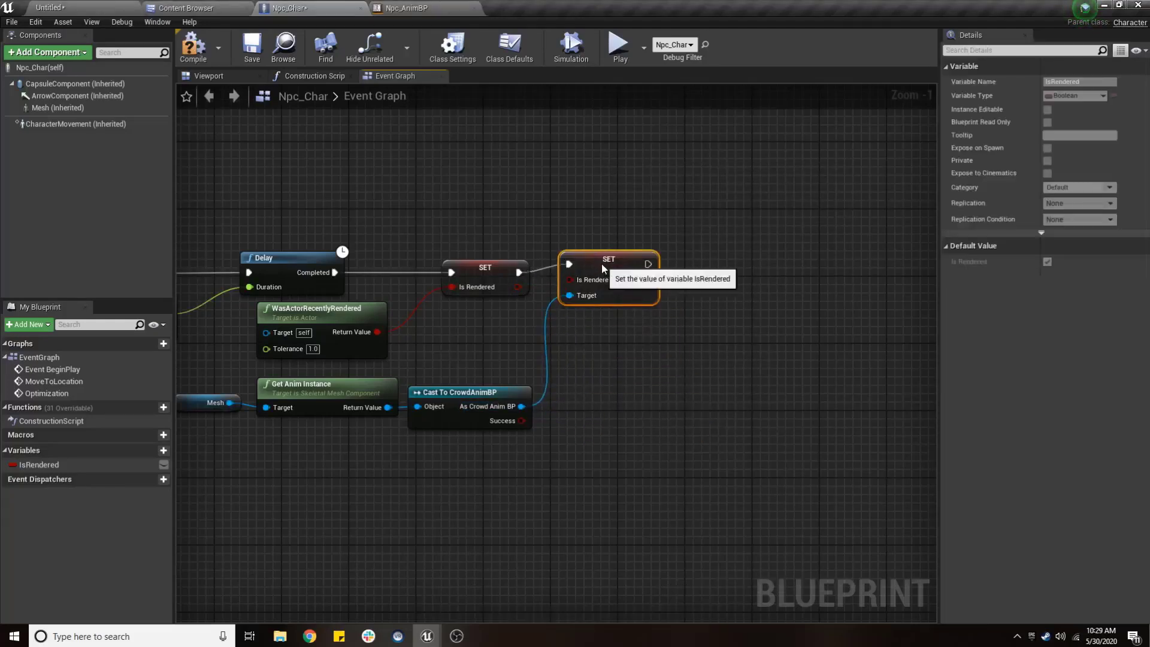
drag(516, 287, 570, 288)
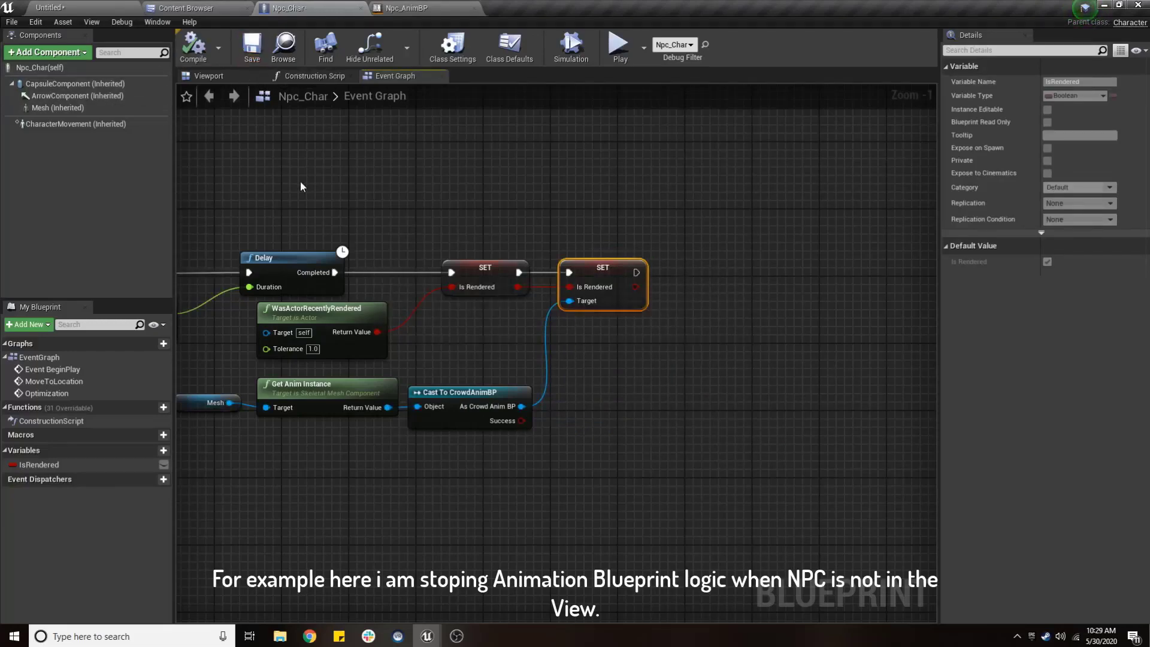
Select the Event BeginPlay and MoveToLocation chain nodes.
scroll(456, 226, down, 3)
scroll(498, 275, up, 3)
scroll(498, 275, down, 4)
scroll(445, 367, up, 2)
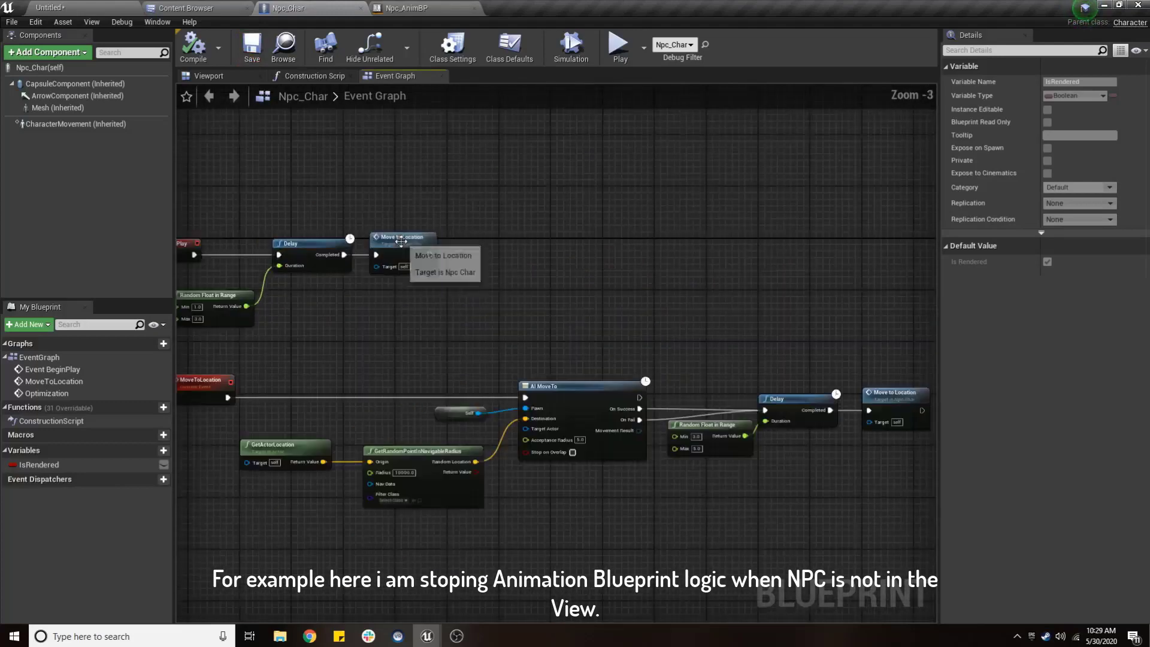
right_drag(244, 208, 249, 285)
drag(250, 285, 510, 389)
Add a looping 0.2 s Set Timer by Function Name calling Optimization after Move to Location.
drag(479, 353, 460, 296)
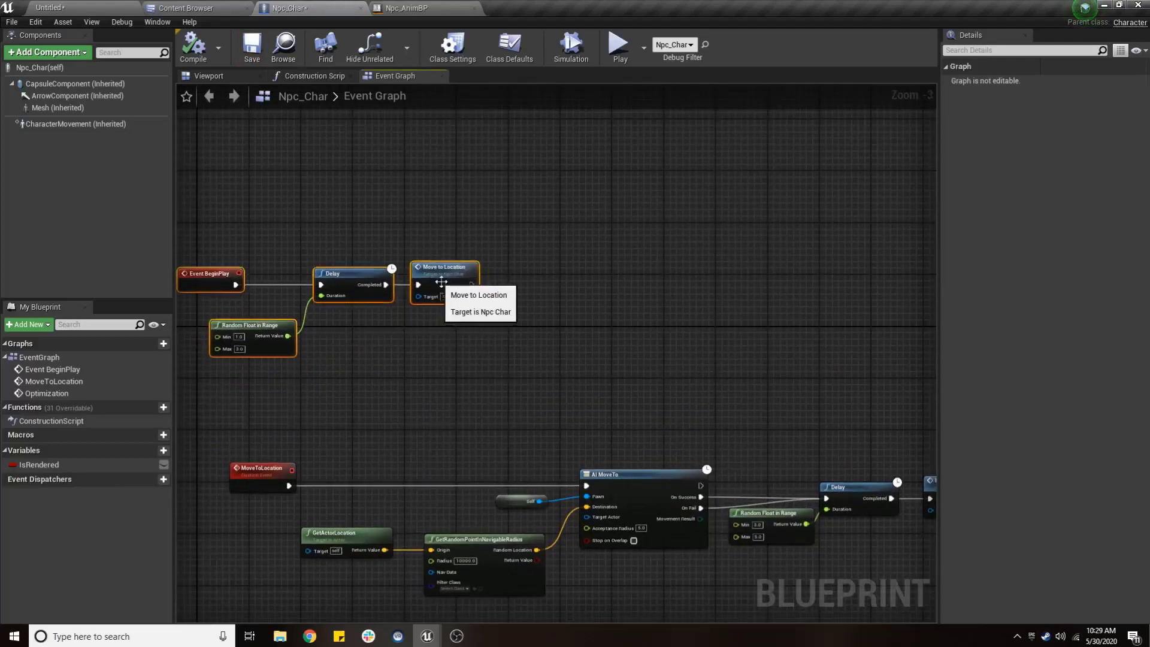
click(513, 302)
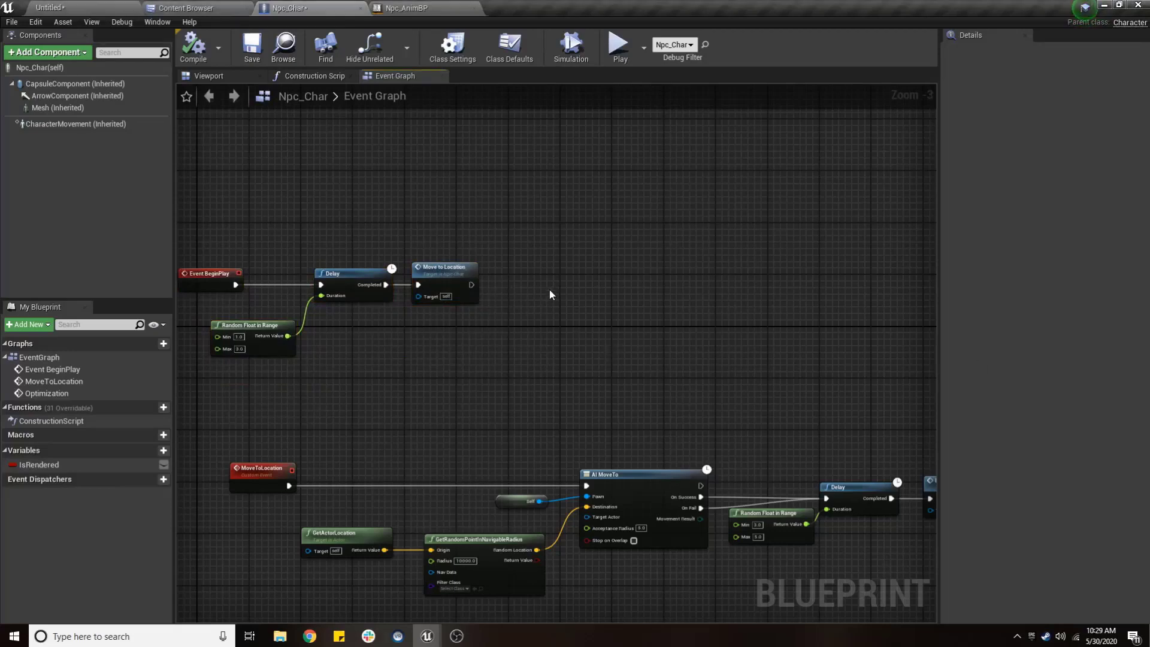
key(ctrl+v)
drag(471, 285, 501, 301)
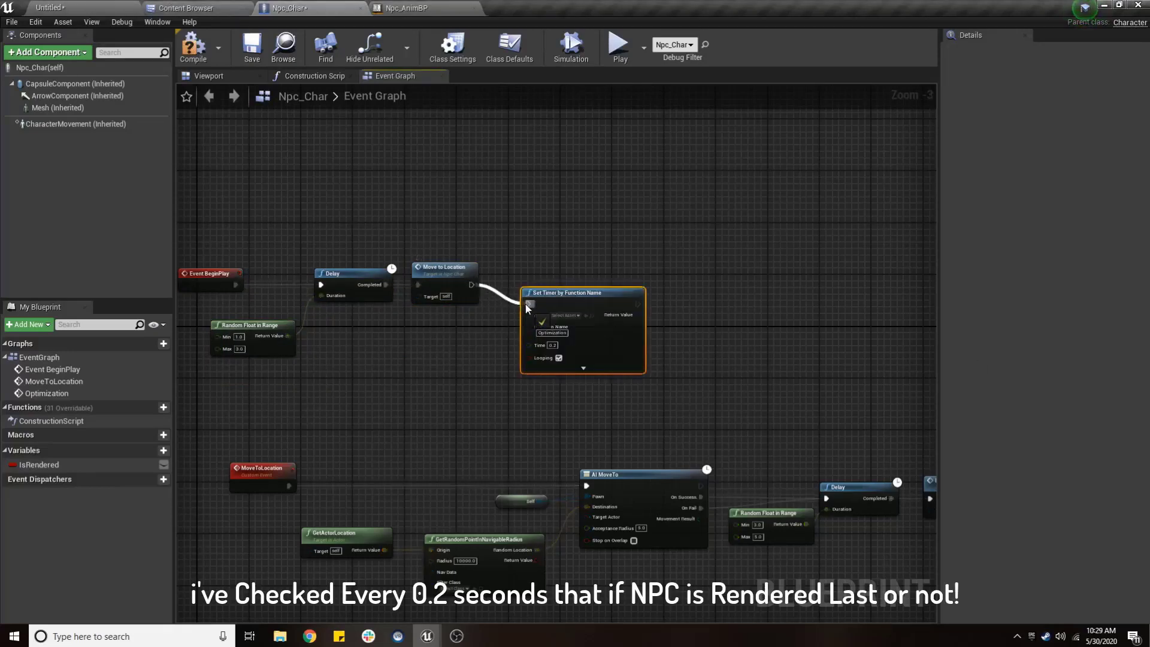
scroll(507, 340, up, 3)
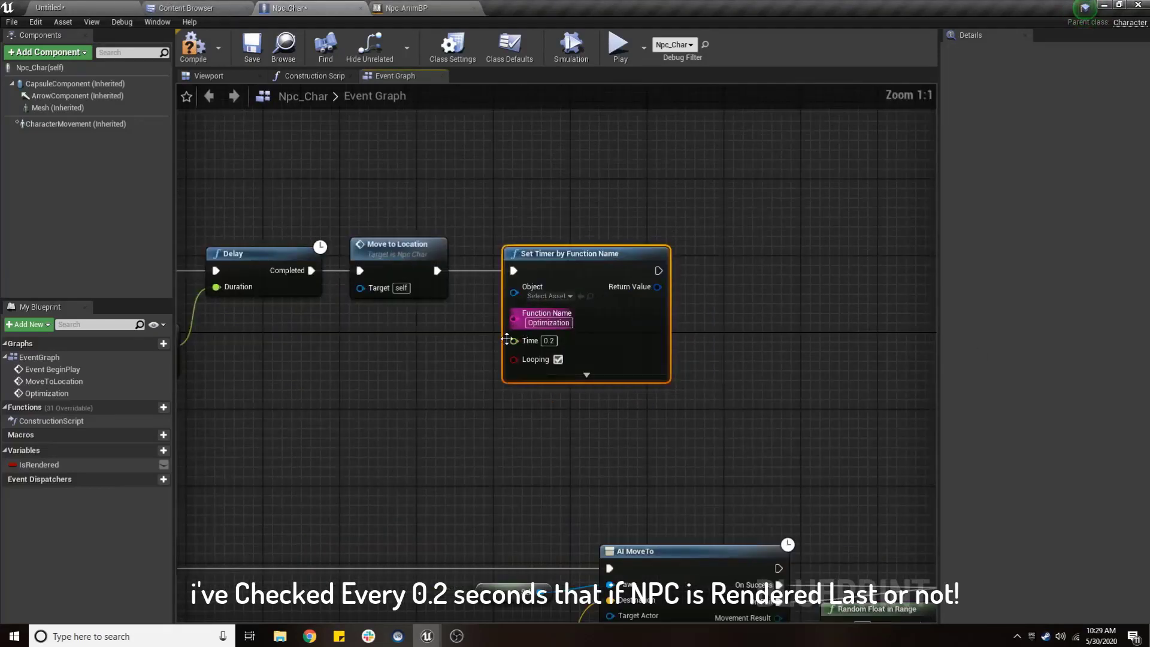
click(487, 361)
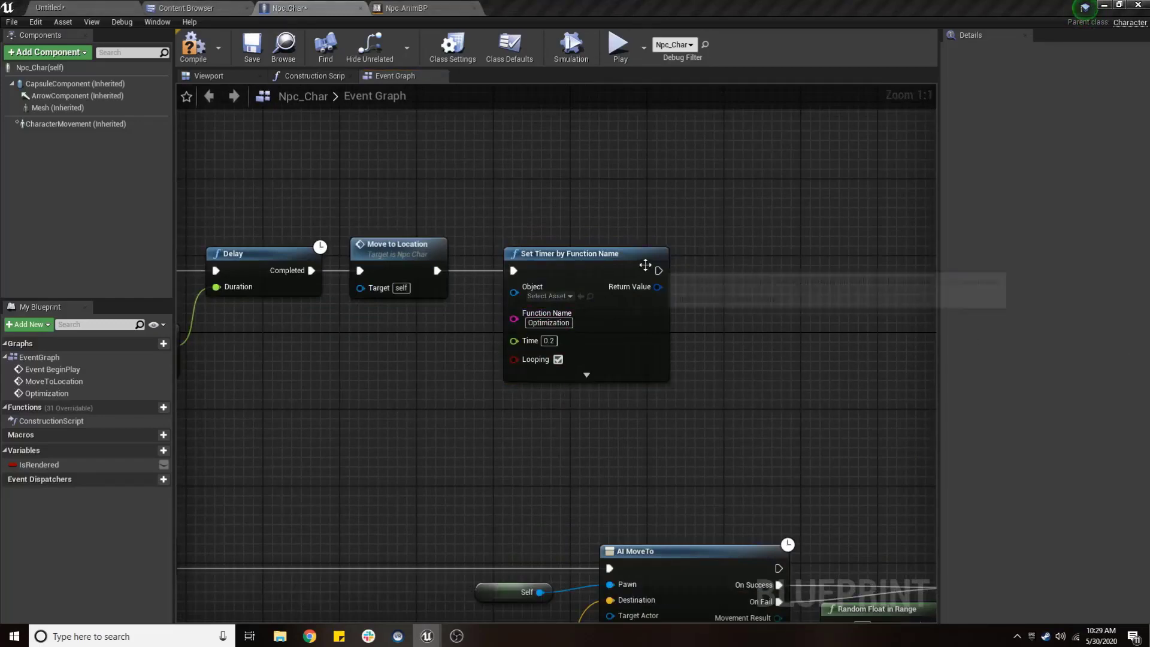
drag(647, 265, 888, 260)
scroll(677, 271, down, 5)
drag(676, 271, 777, 272)
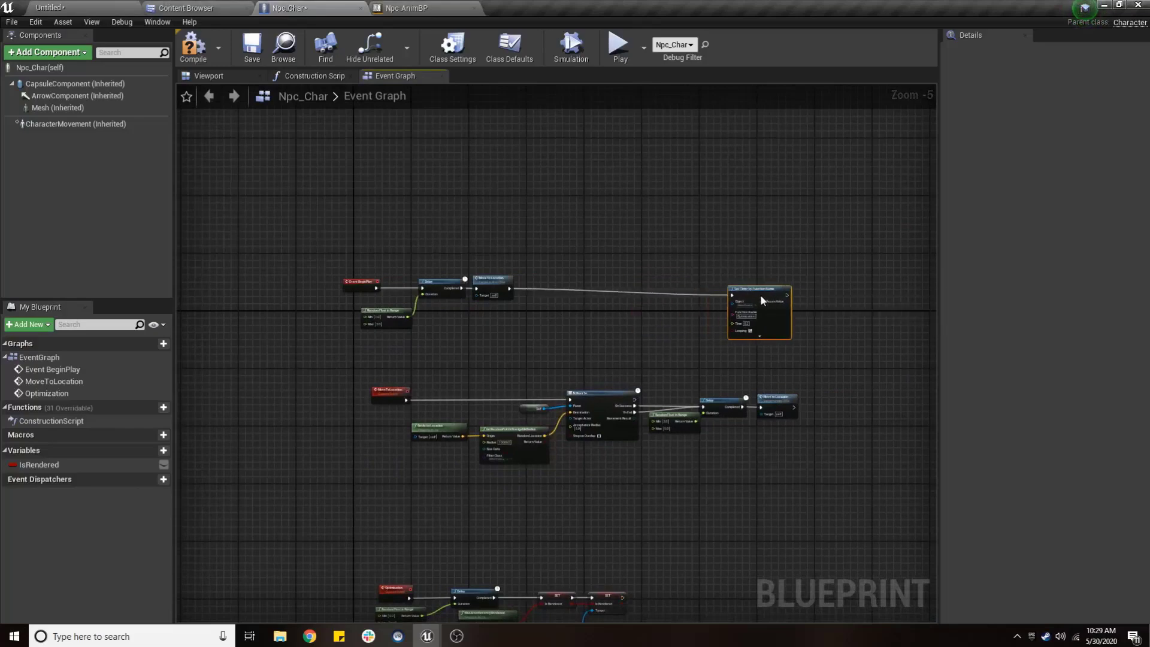
Paste the Get All Actors Of Class, GET and SET PlayerRef nodes before the timer, wire them, and save.
key(ctrl+v)
scroll(619, 319, up, 3)
drag(525, 318, 547, 268)
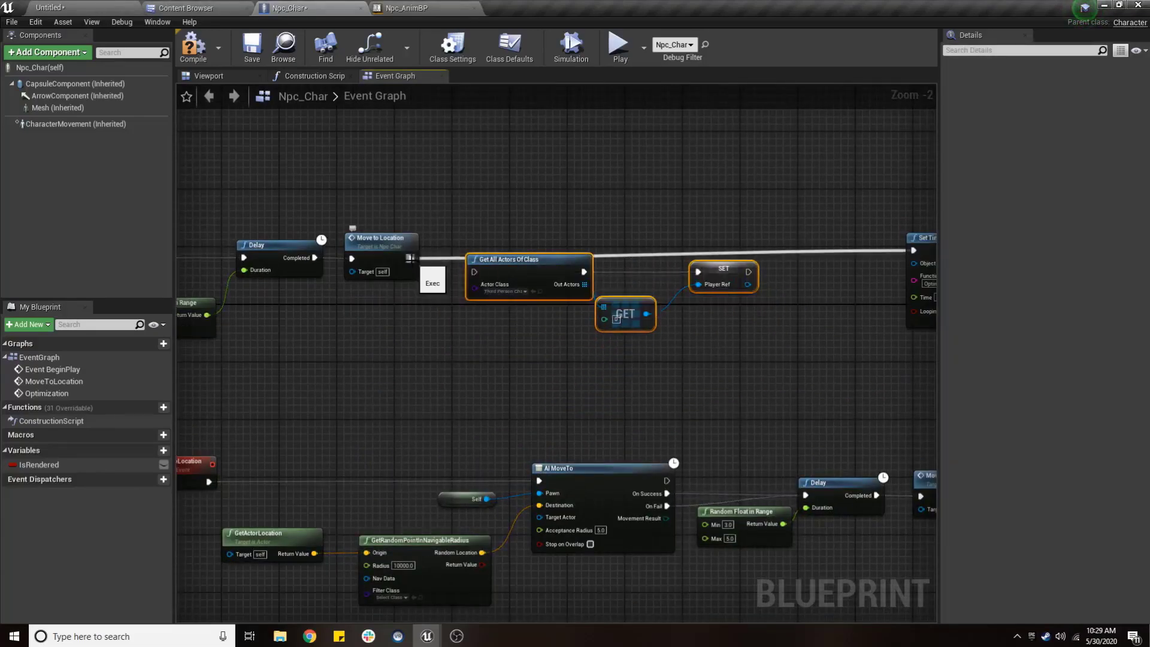
mouse_move(411, 259)
mouse_down()
mouse_move(474, 271)
mouse_move(495, 259)
mouse_up()
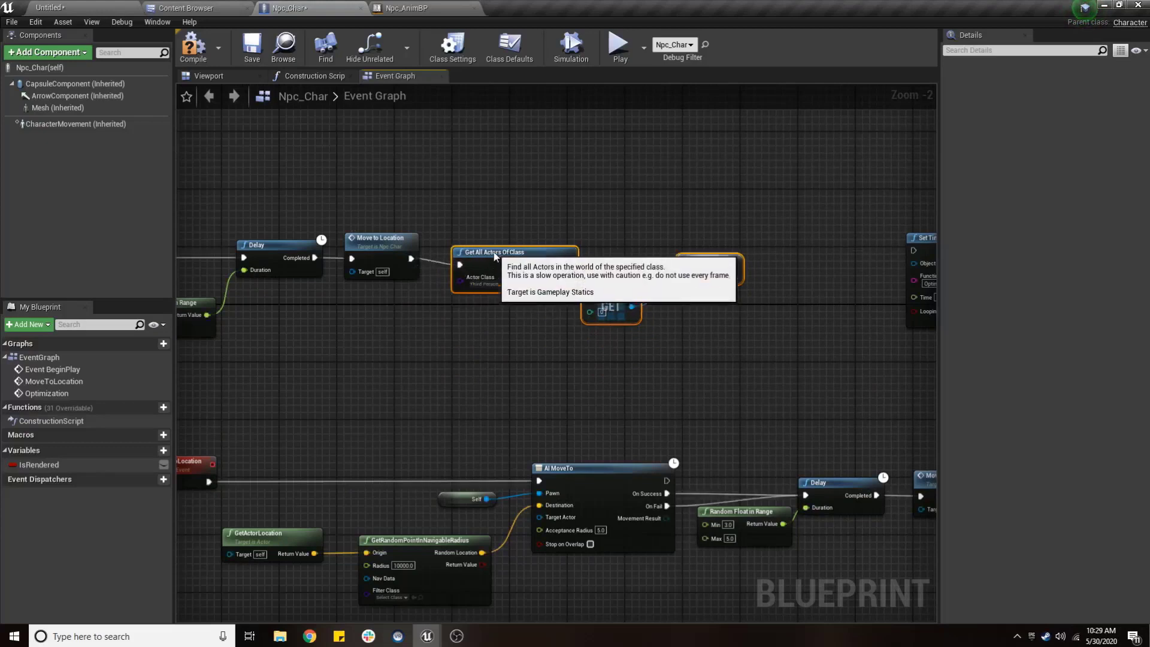
right_drag(745, 272, 631, 272)
mouse_move(630, 272)
mouse_down()
mouse_move(673, 265)
mouse_move(623, 265)
mouse_move(800, 250)
mouse_up()
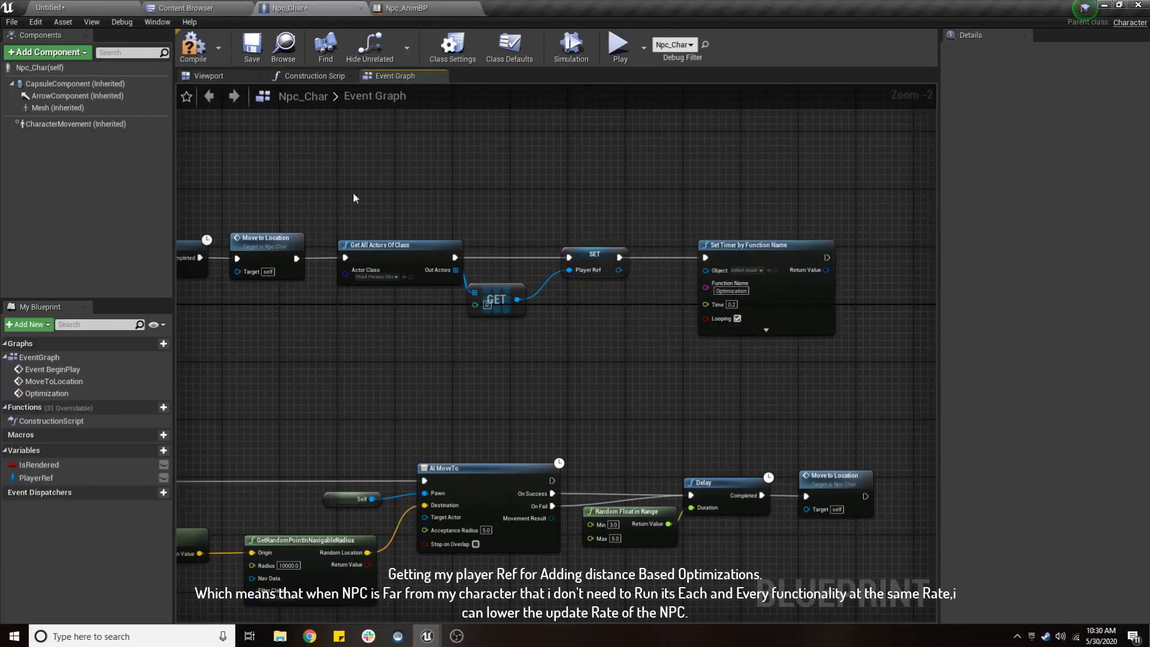
click(259, 47)
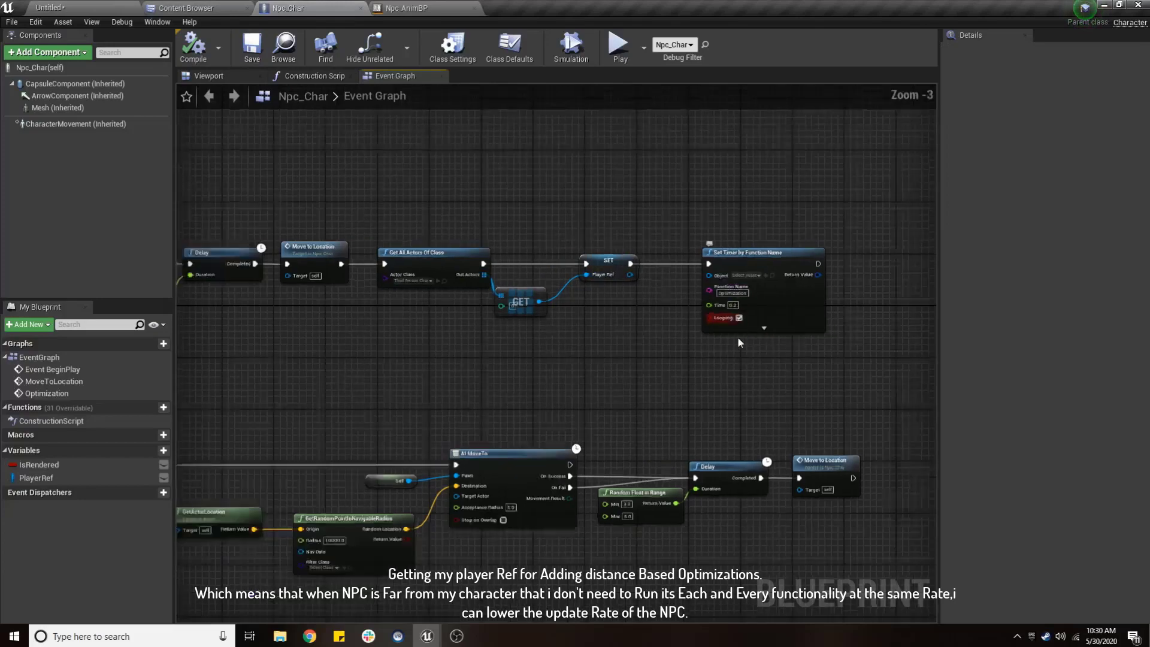
scroll(738, 336, down, 5)
scroll(718, 217, up, 5)
scroll(541, 486, down, 7)
scroll(542, 487, up, 5)
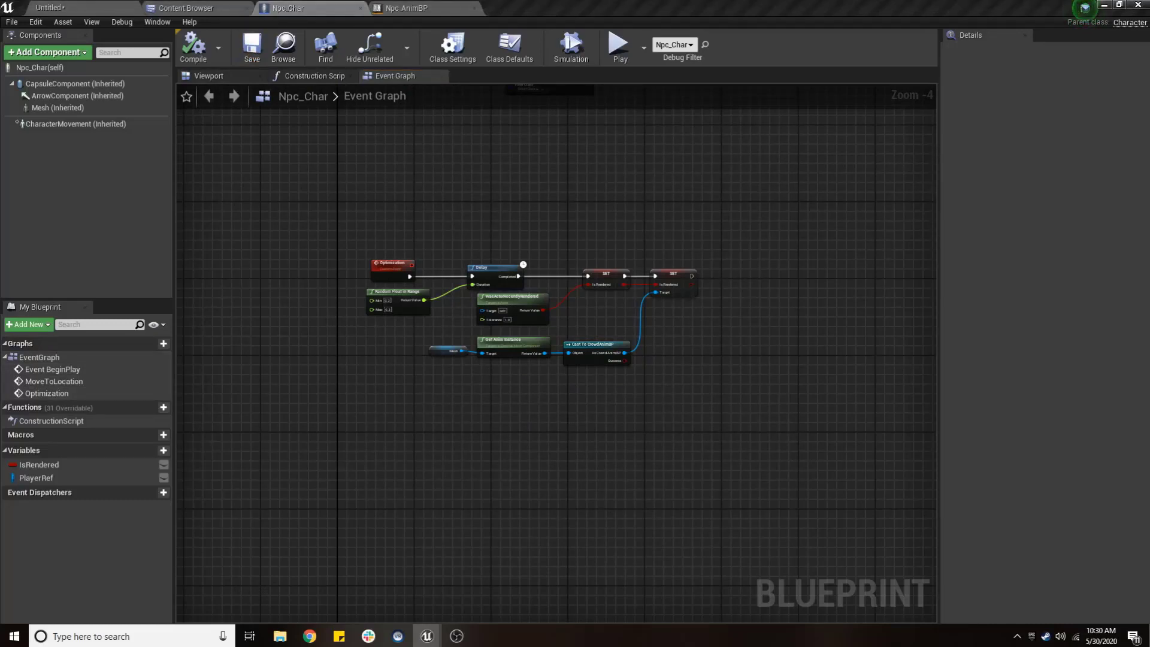
mouse_move(147, 411)
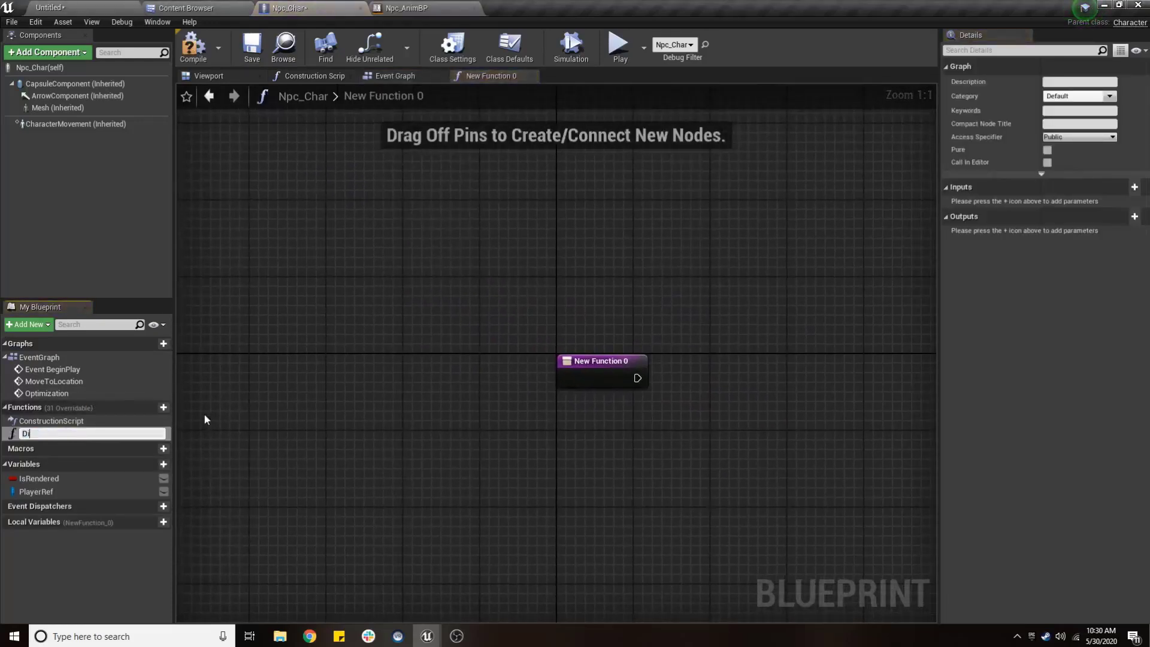
Name the function DistanceBasedOptimizations and give it a Boolean input IsRender.
text(Distance)
text(BasedO)
text(ptim)
text(izations)
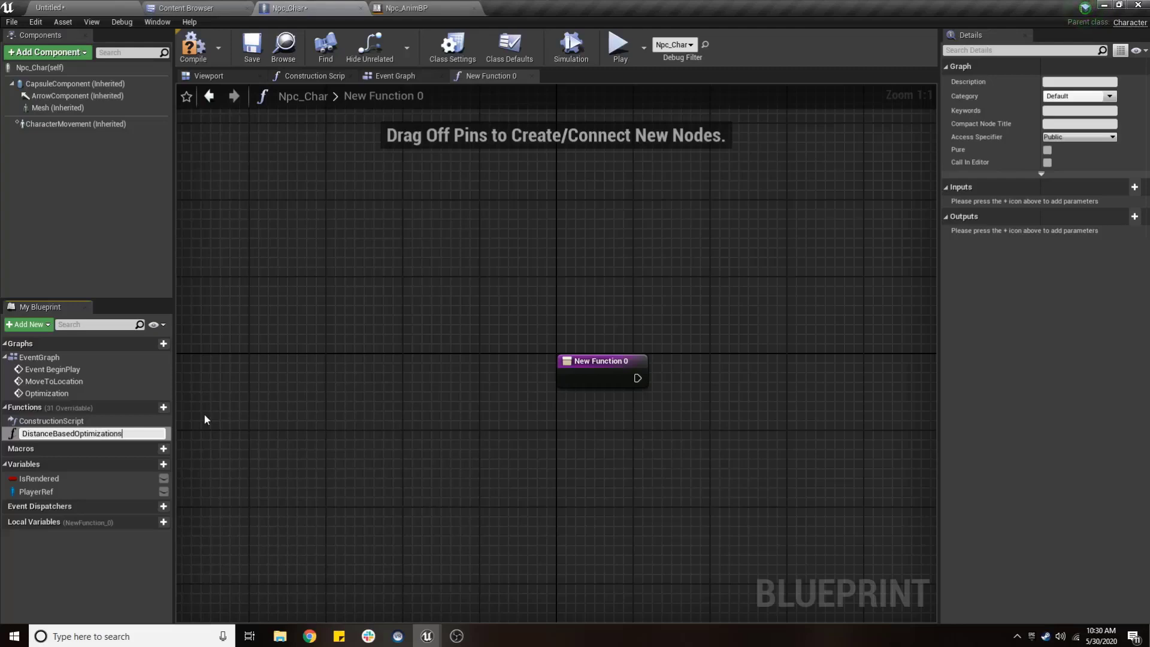
key(Return)
scroll(182, 413, down, 3)
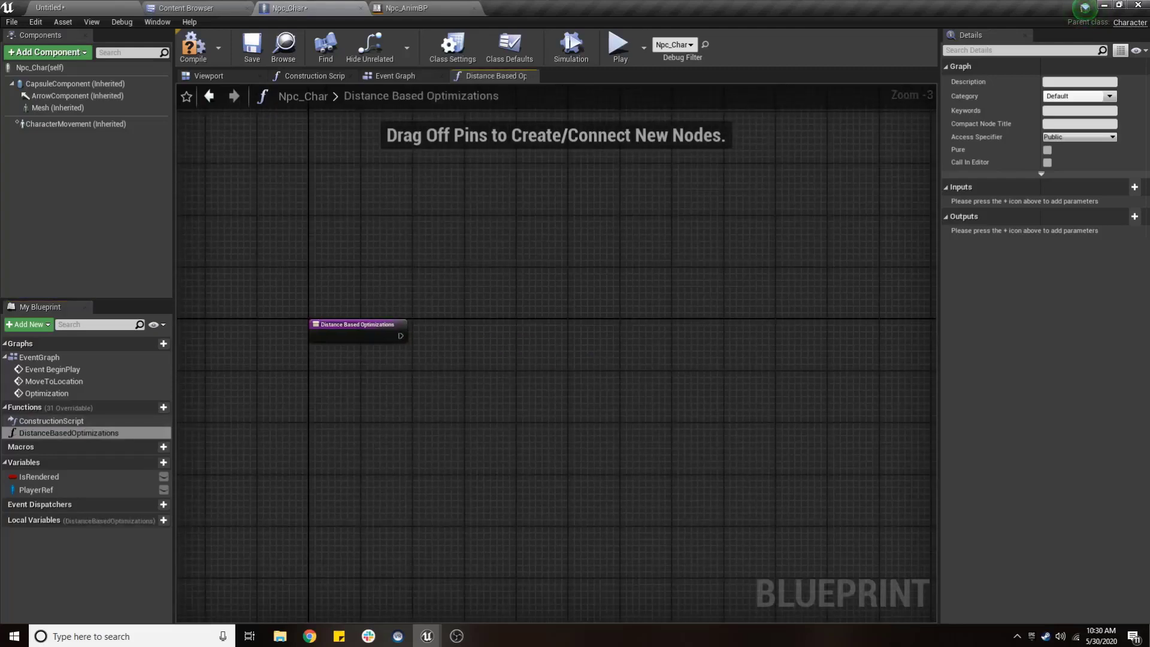
click(367, 327)
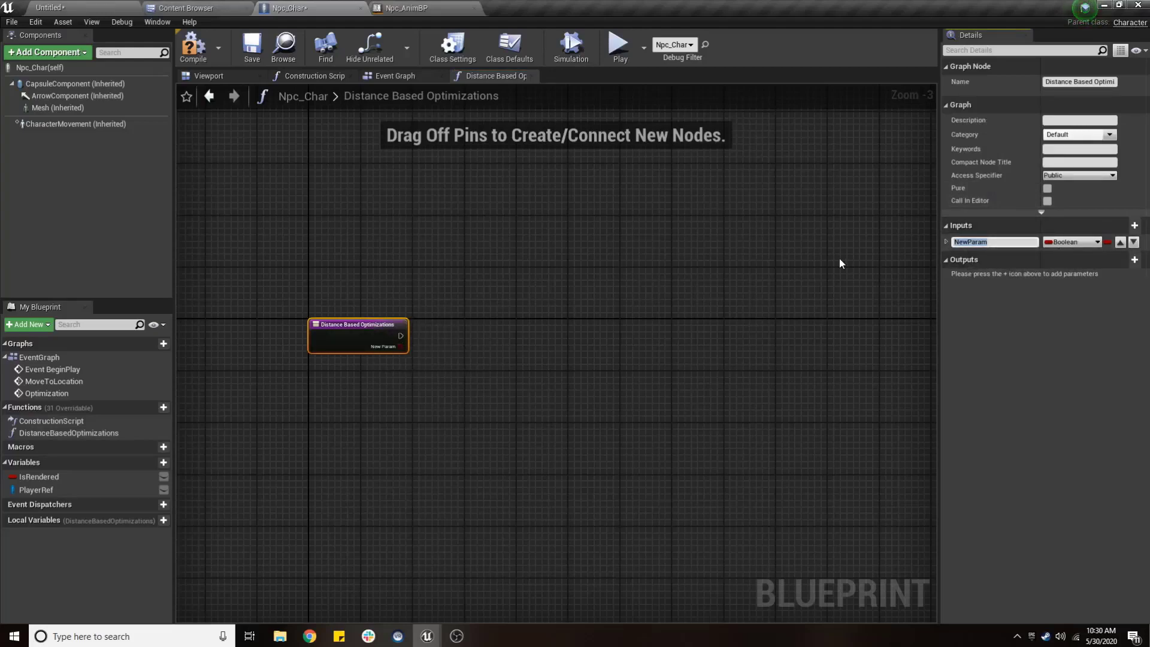
text(IsRender)
key(Return)
Add a Branch driven by IsRender after the function entry and compile.
click(460, 334)
mouse_move(423, 353)
mouse_down()
mouse_move(459, 358)
mouse_move(401, 334)
mouse_up()
drag(476, 336, 471, 330)
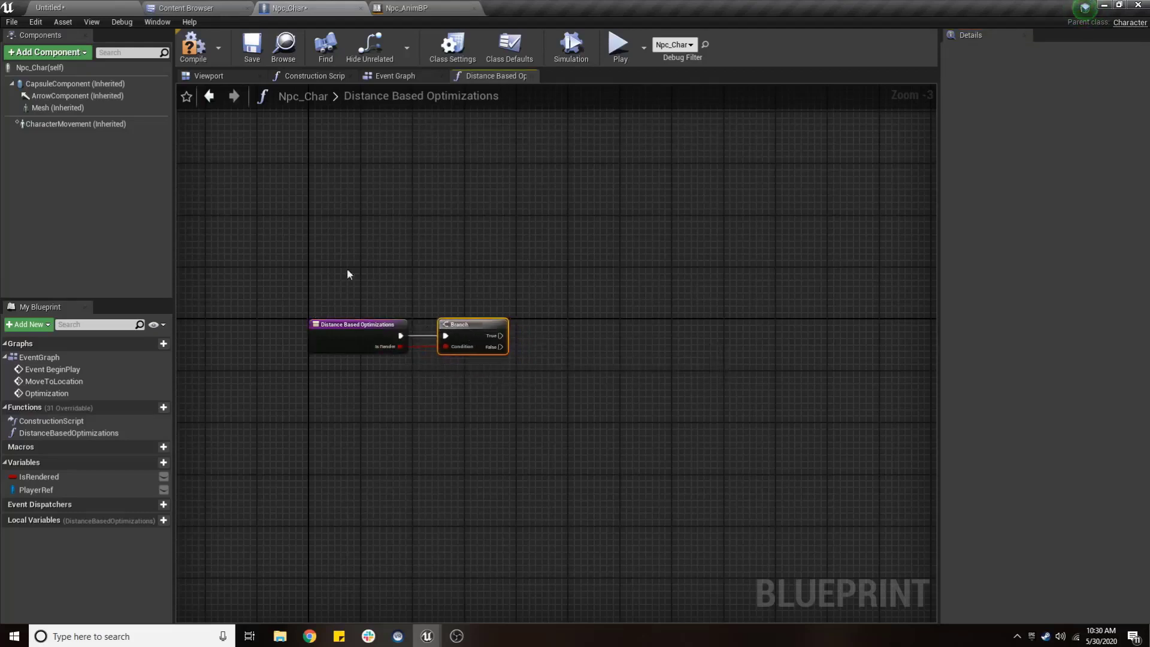
click(193, 47)
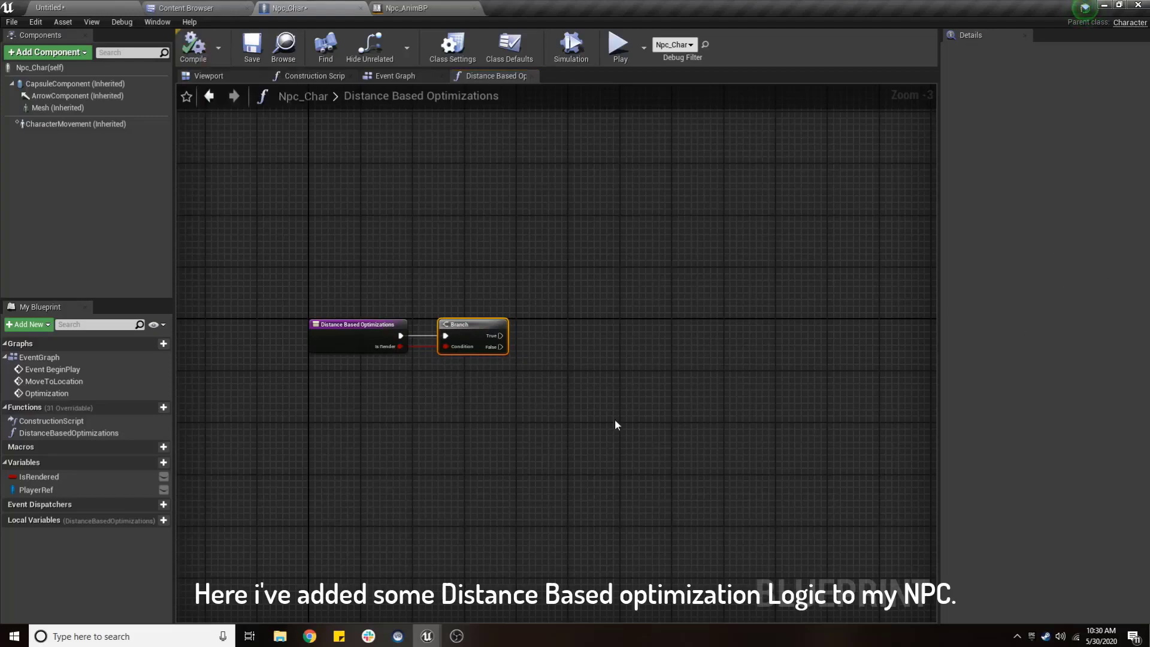
right_drag(530, 354, 428, 368)
scroll(429, 368, up, 1)
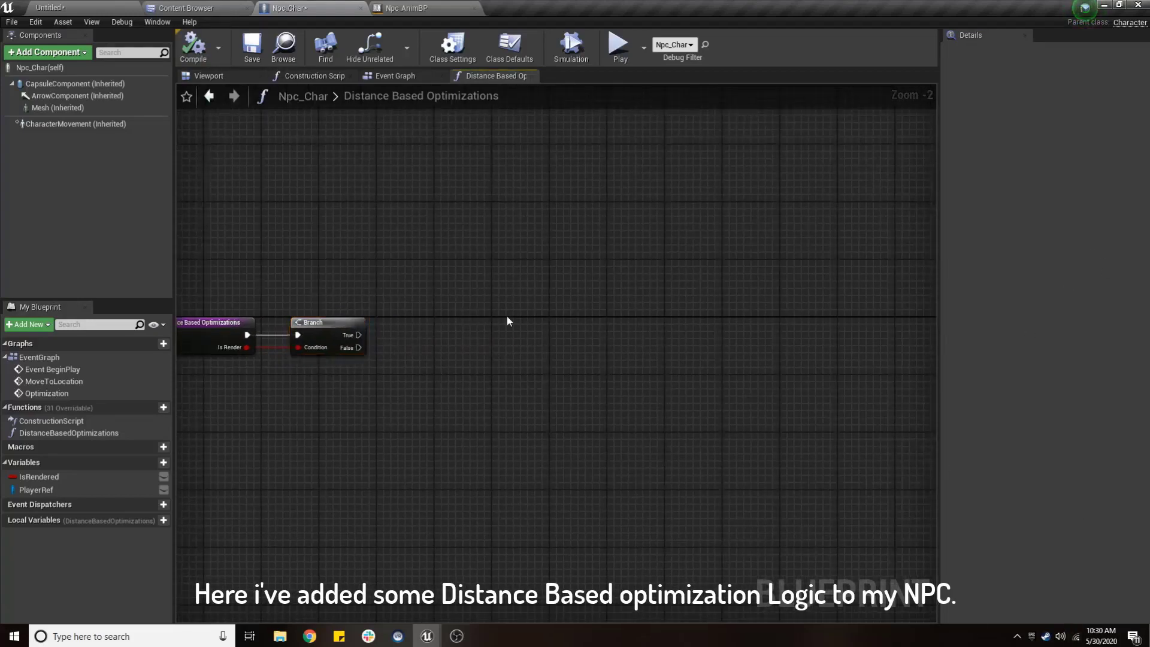
Add Mesh and PlayerRef getters and a Get Distance To node measuring to PlayerRef.
drag(57, 108, 405, 278)
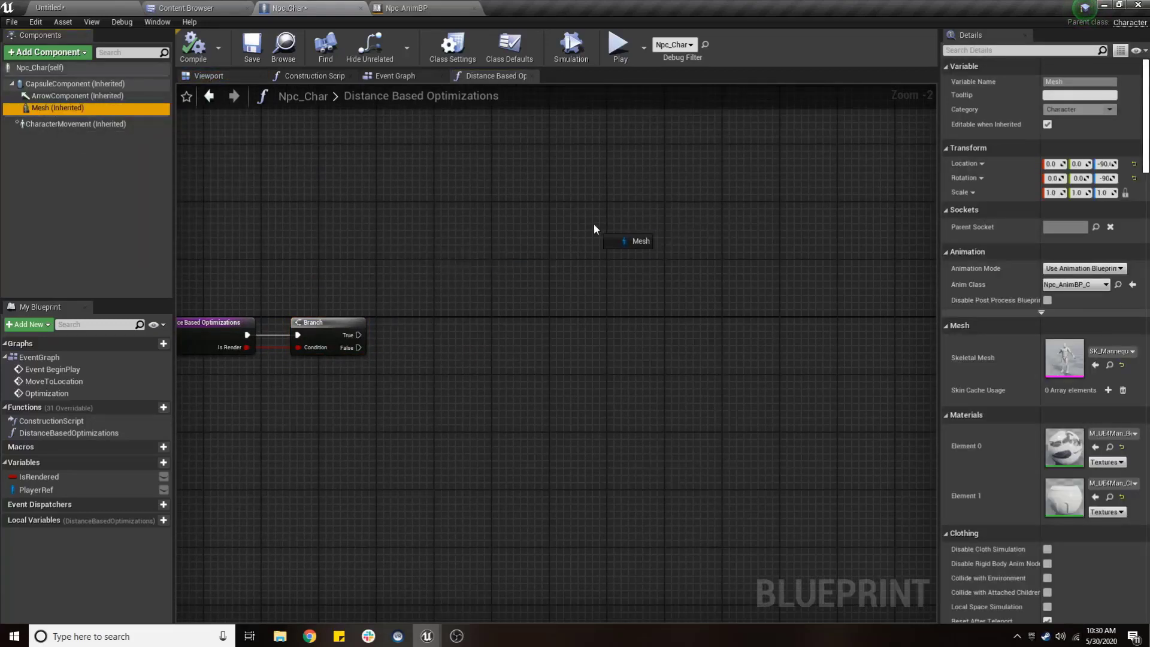
drag(406, 278, 598, 227)
drag(60, 490, 372, 378)
click(436, 387)
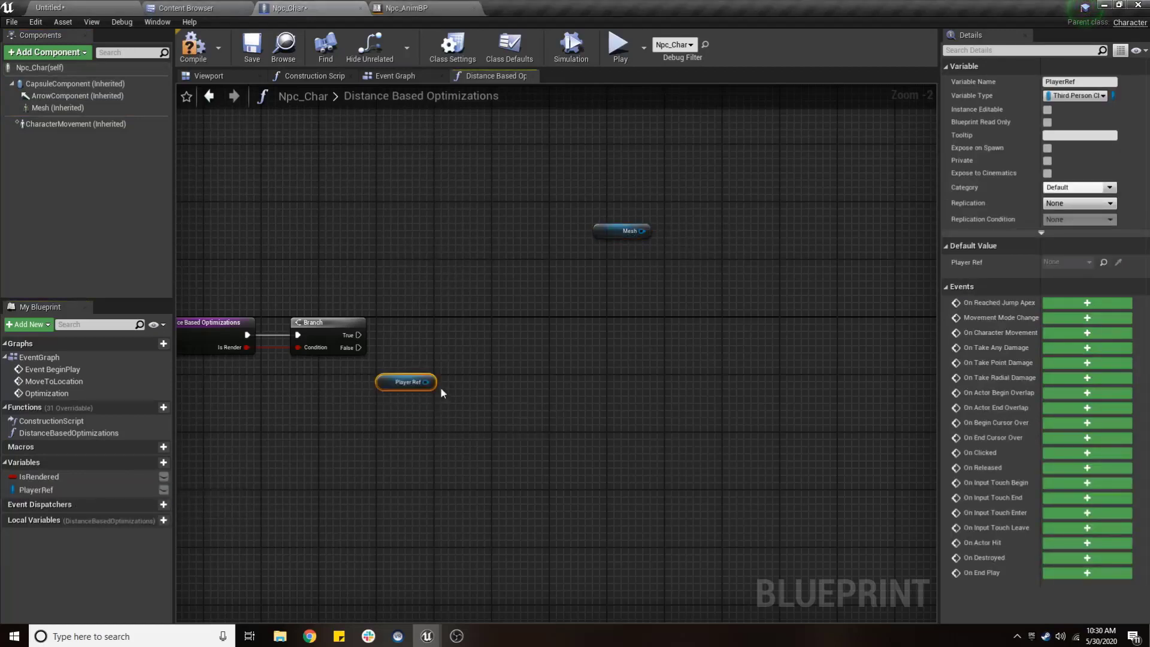
right_click(433, 357)
text(get dist)
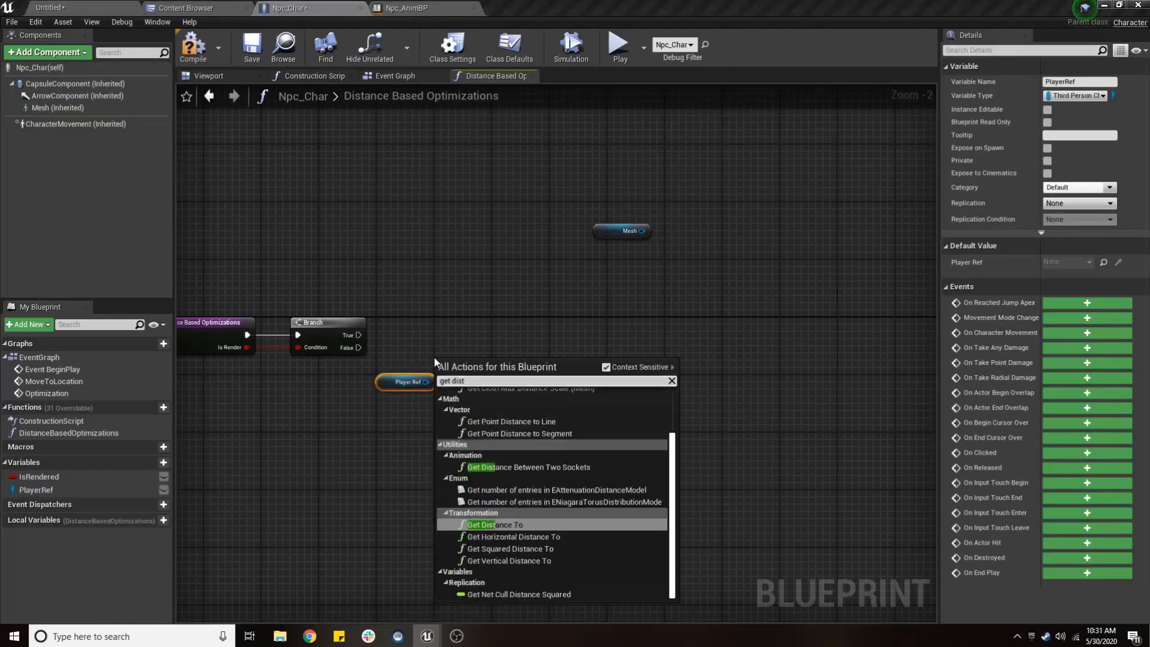
key(Return)
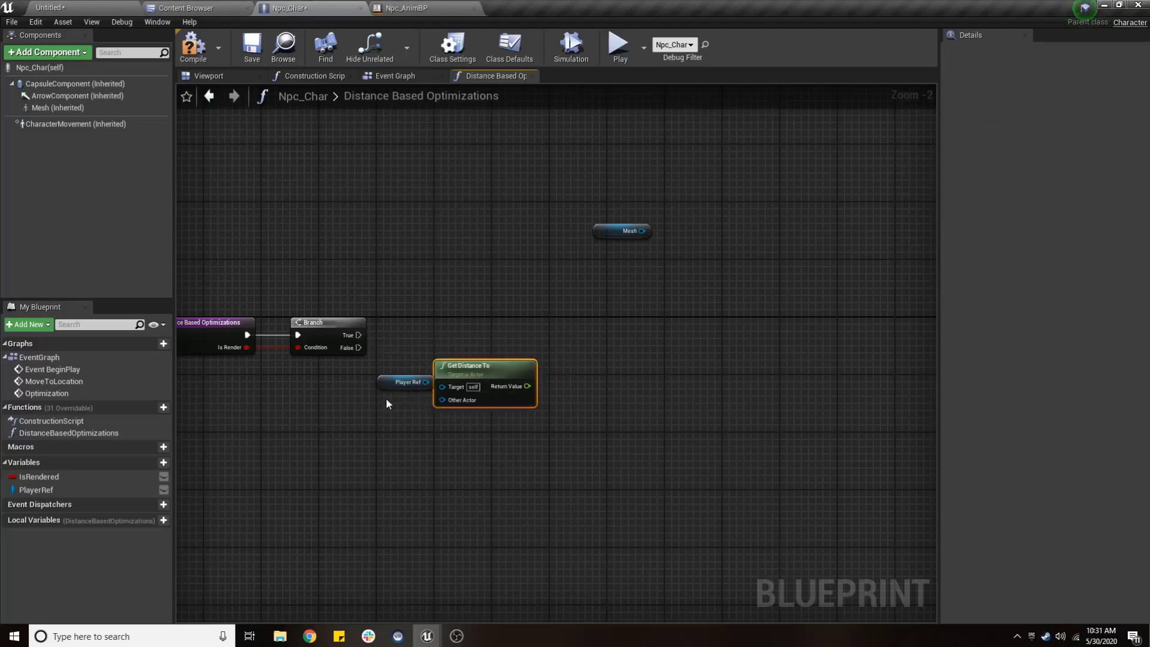
drag(393, 382, 393, 411)
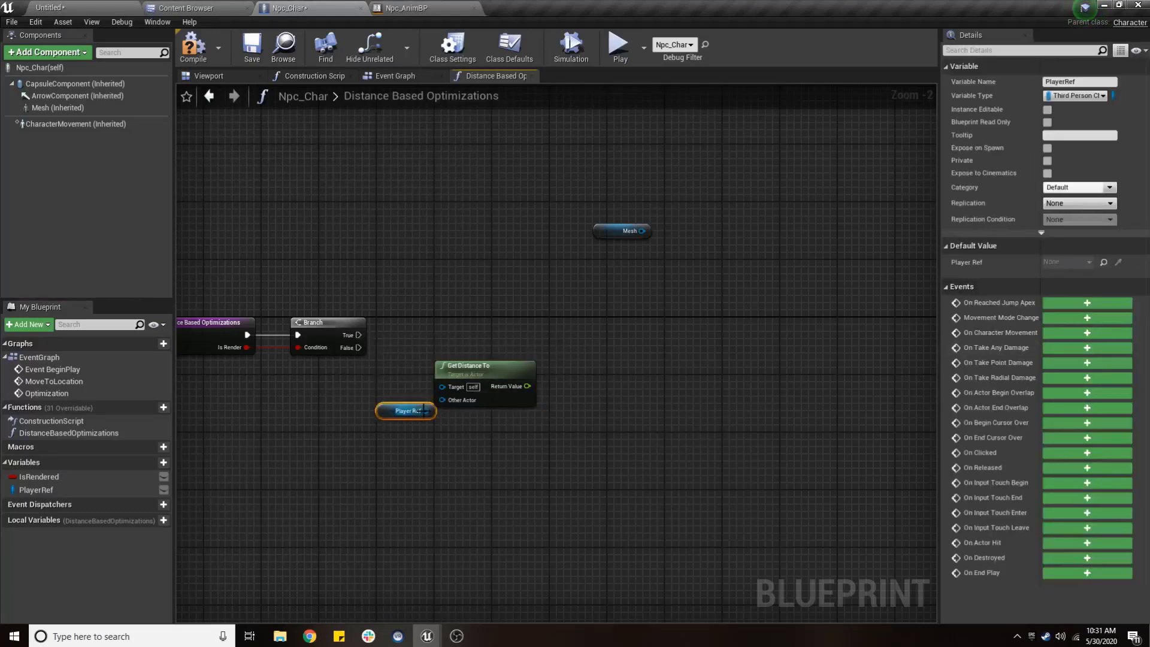
drag(450, 401, 451, 400)
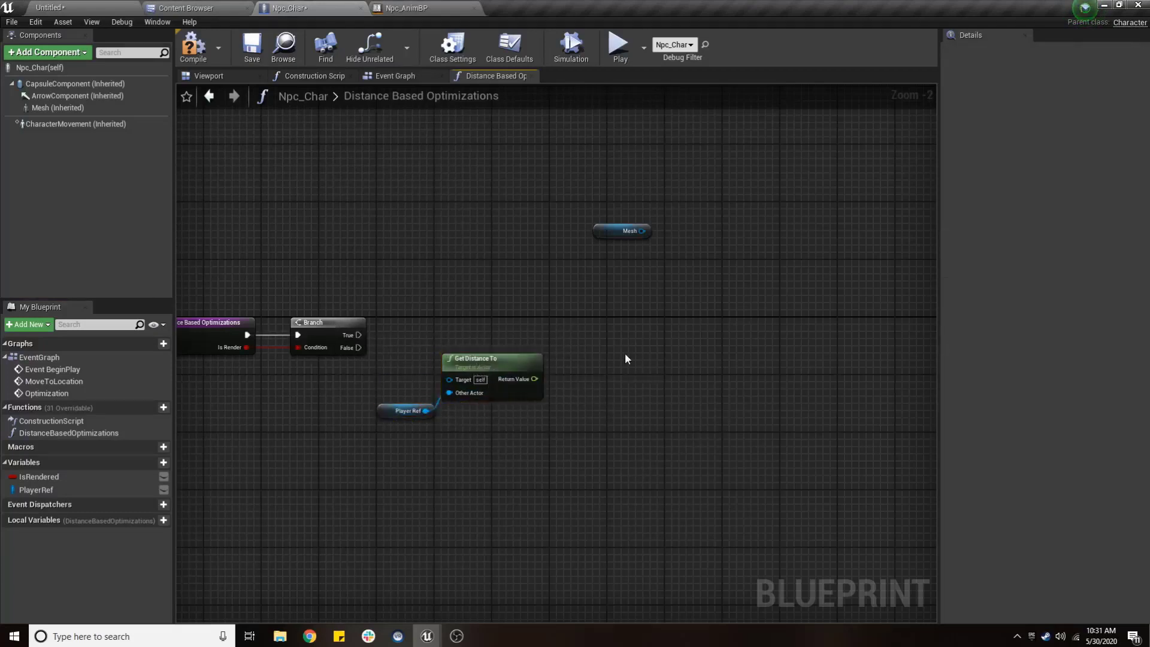
Map the distance through Map Range Clamped from 0–15000 to 0–0.15.
drag(574, 390, 622, 394)
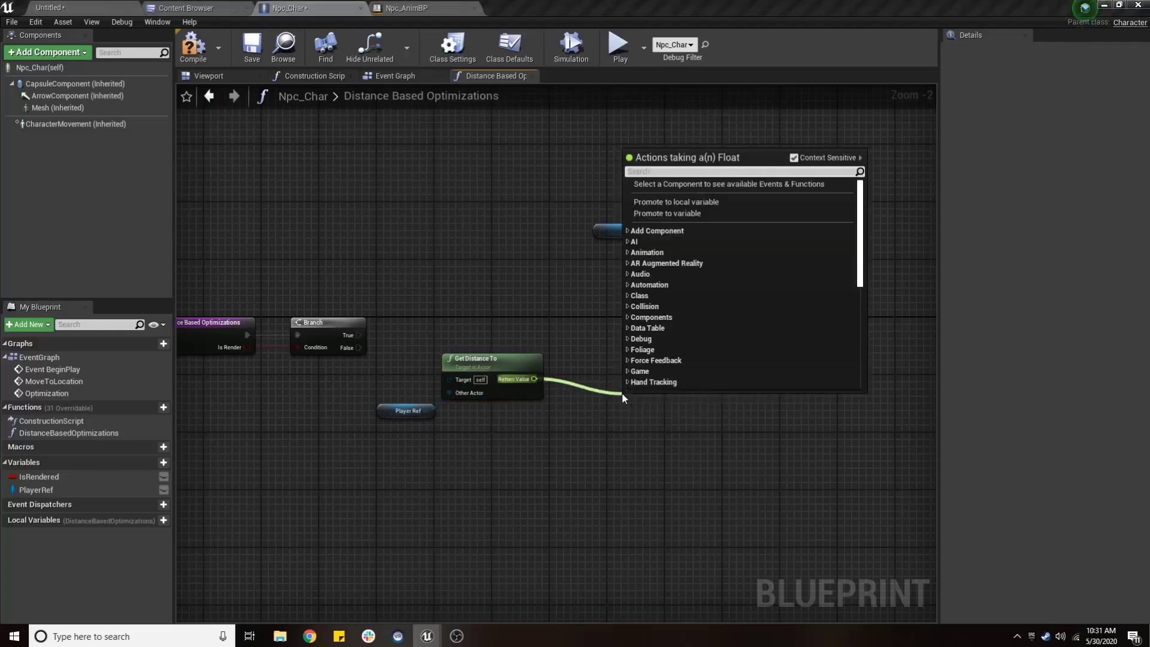
text(mapr)
key(Return)
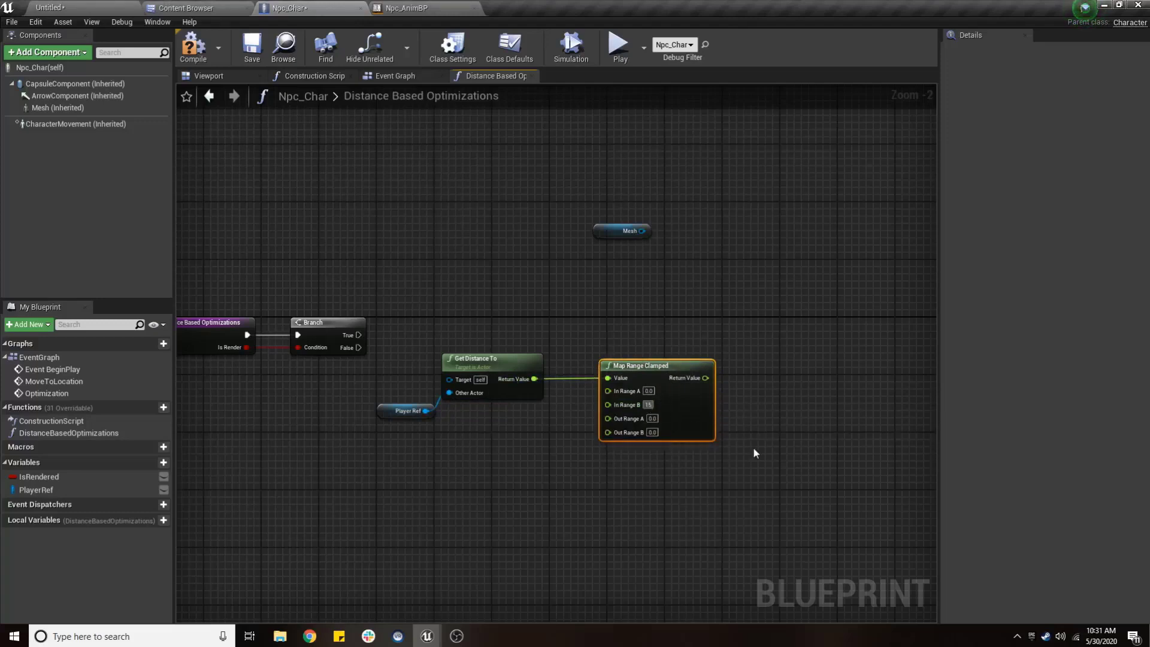
text(000)
click(750, 446)
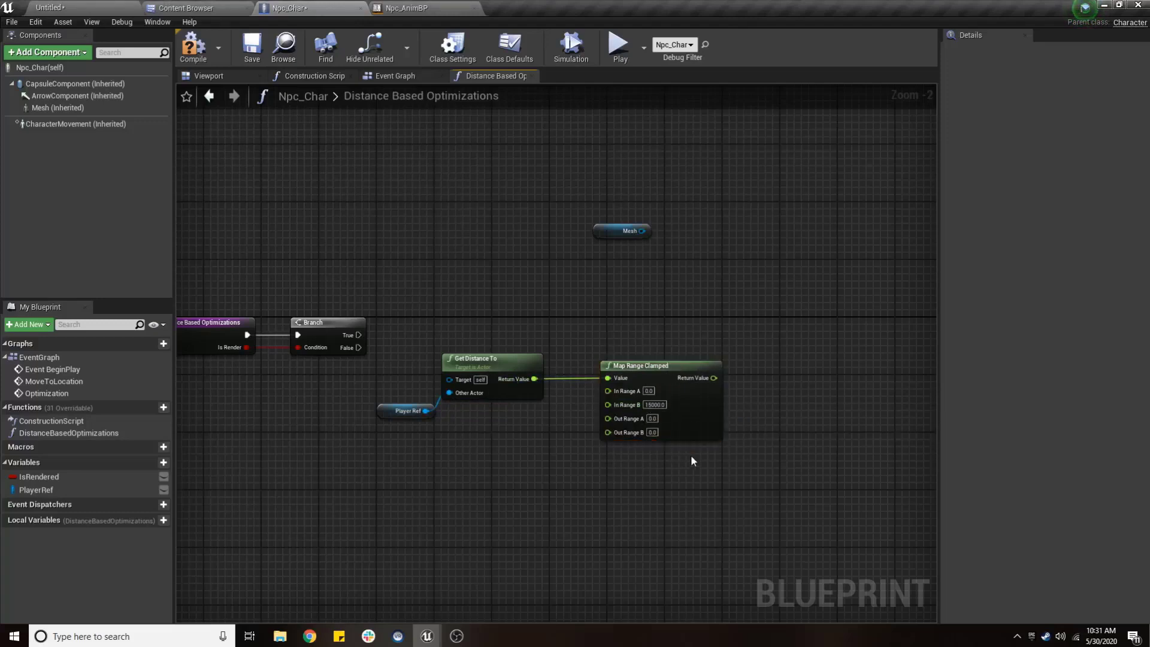
click(652, 432)
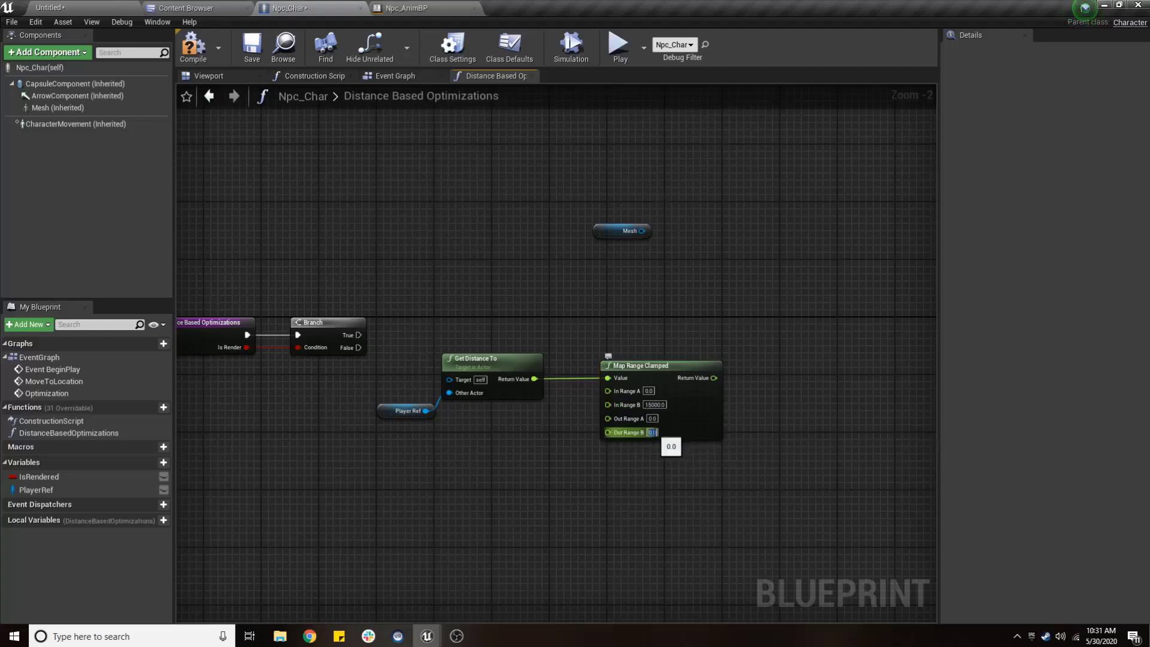
text(0.15)
key(Return)
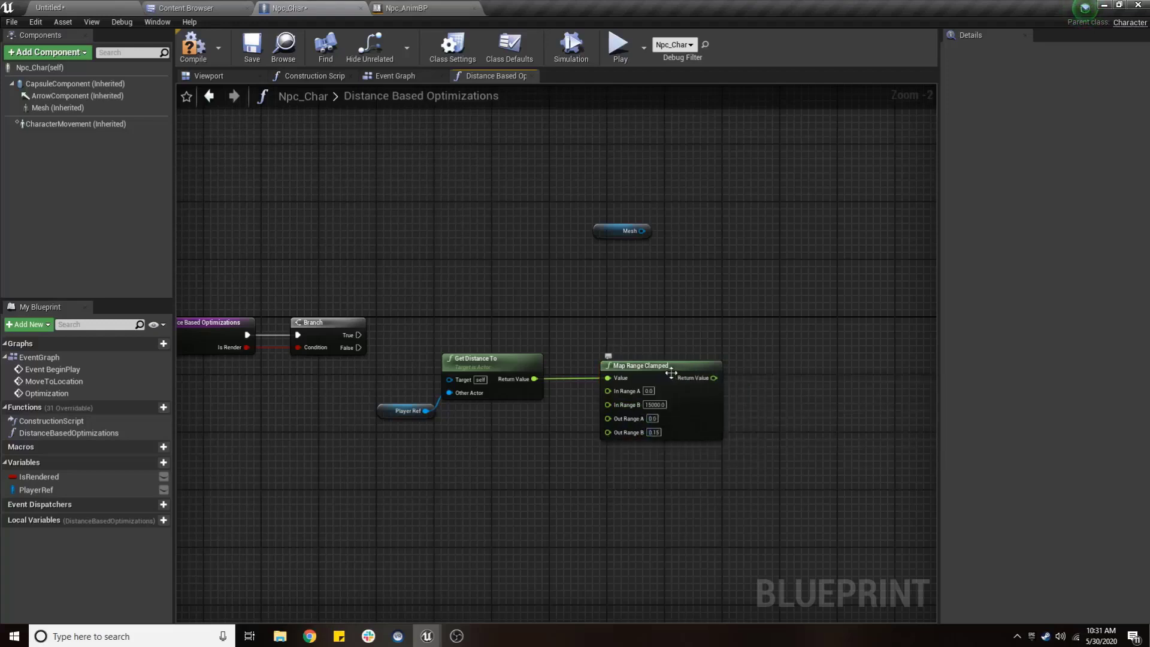
Pull a new connection out of the Mesh getter node.
right_drag(698, 329, 550, 337)
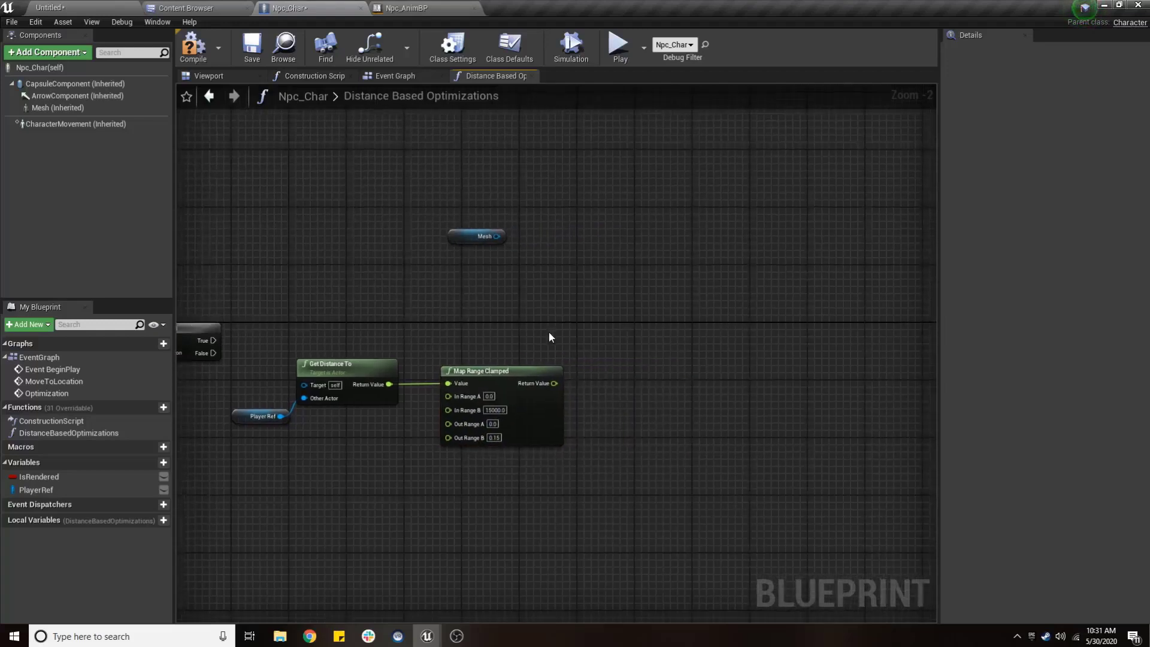
double_click(480, 236)
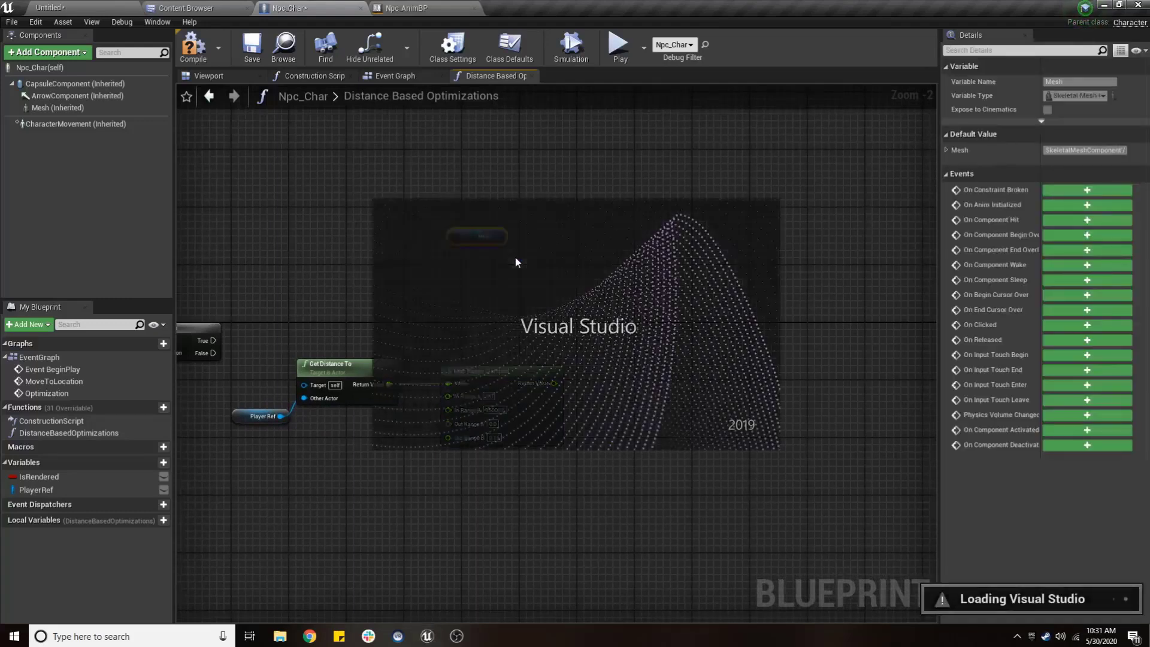
drag(496, 236, 536, 276)
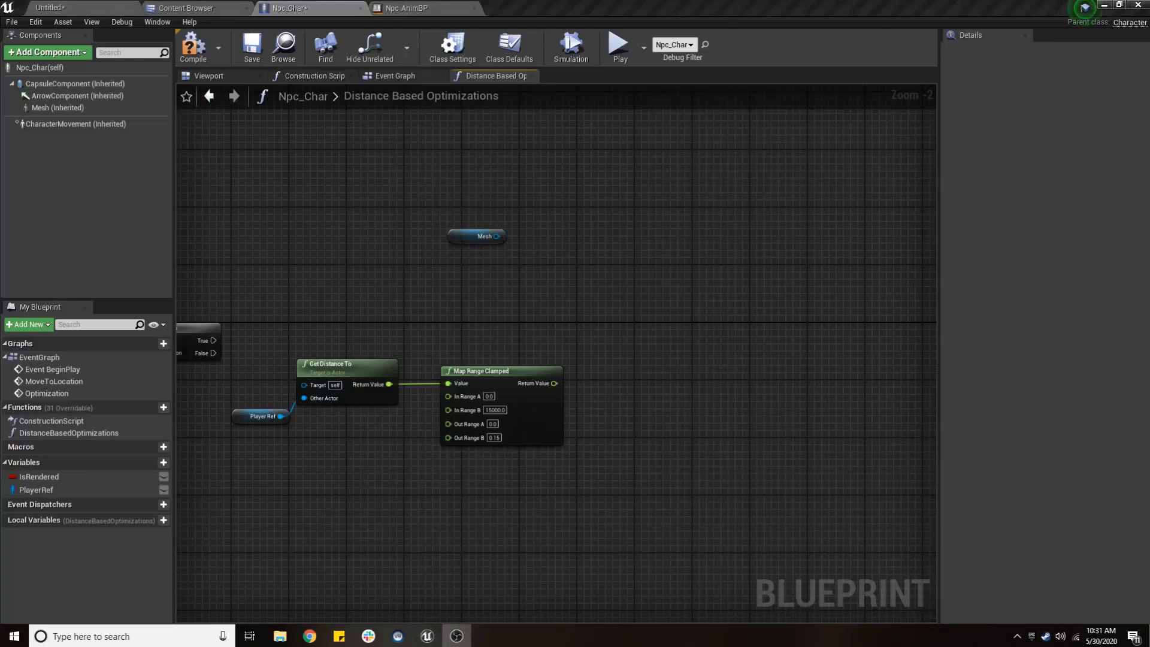
Add Set Component Tick Interval on Mesh, run from Branch True with the mapped value.
drag(497, 236, 586, 276)
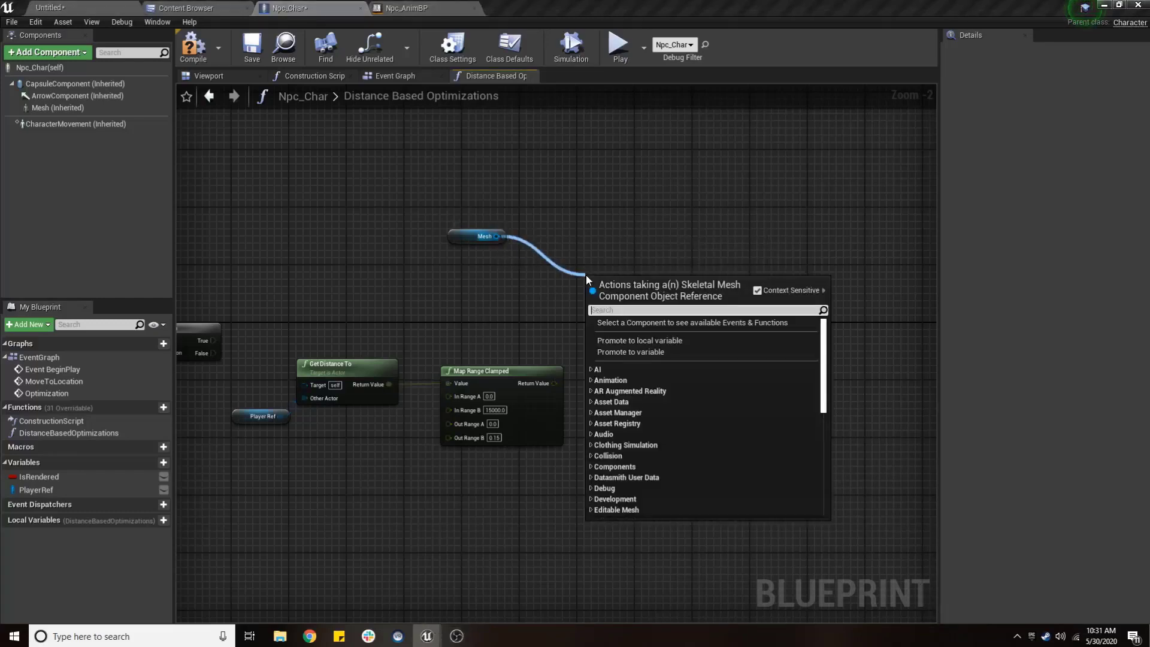
text(set c)
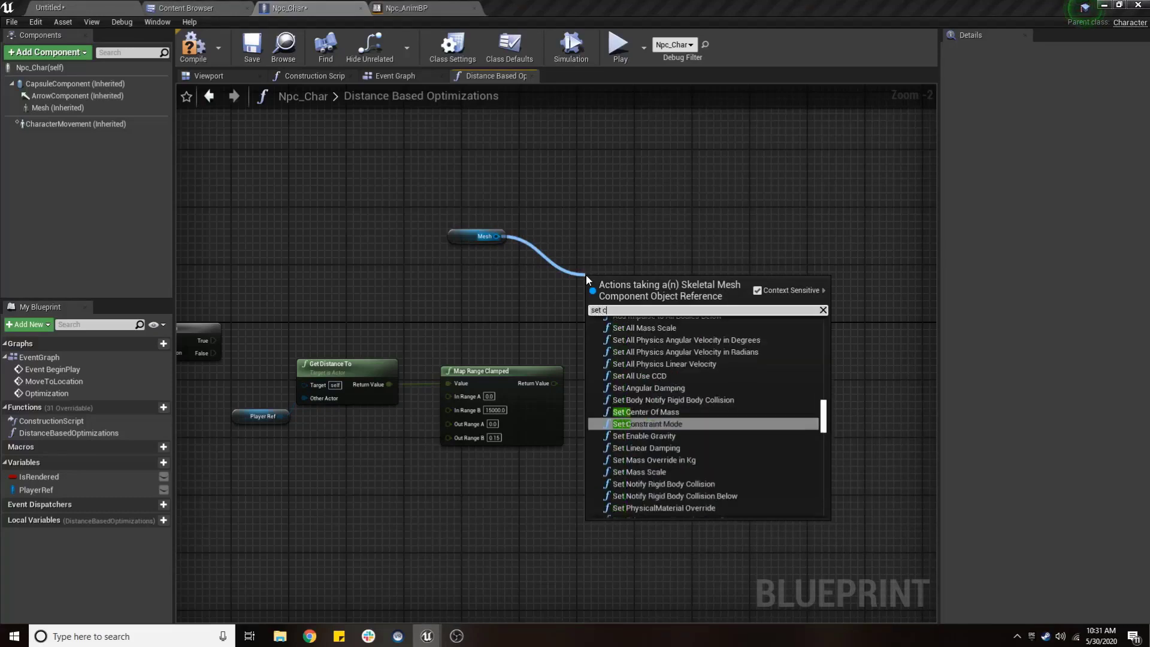
text(omponent )
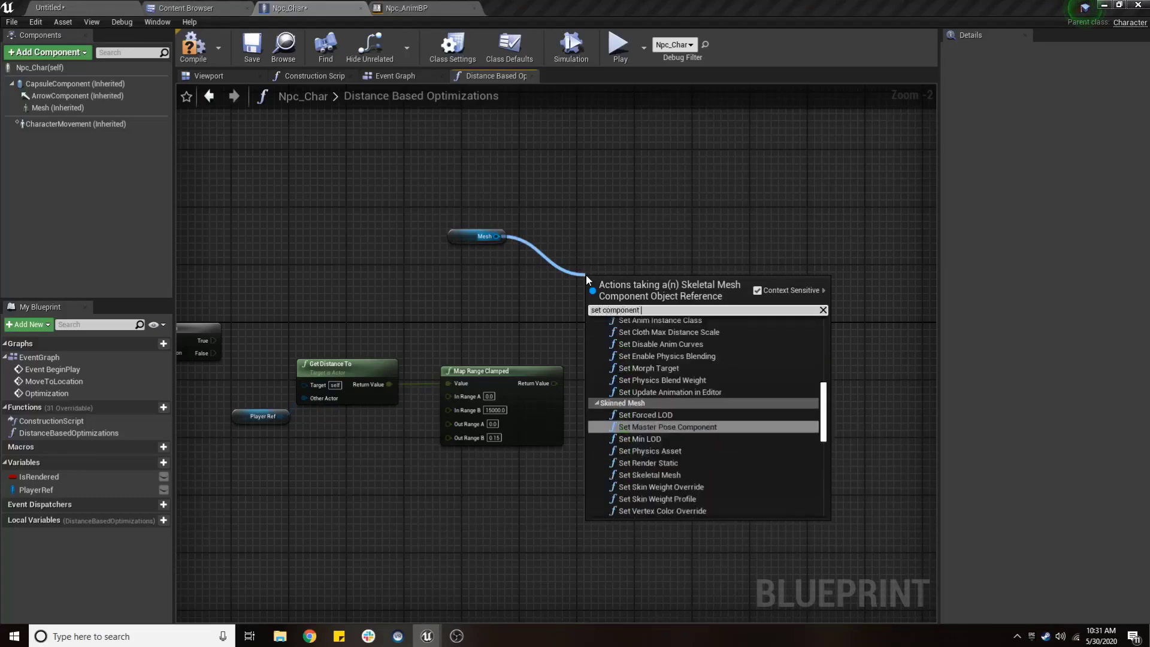
text(tick)
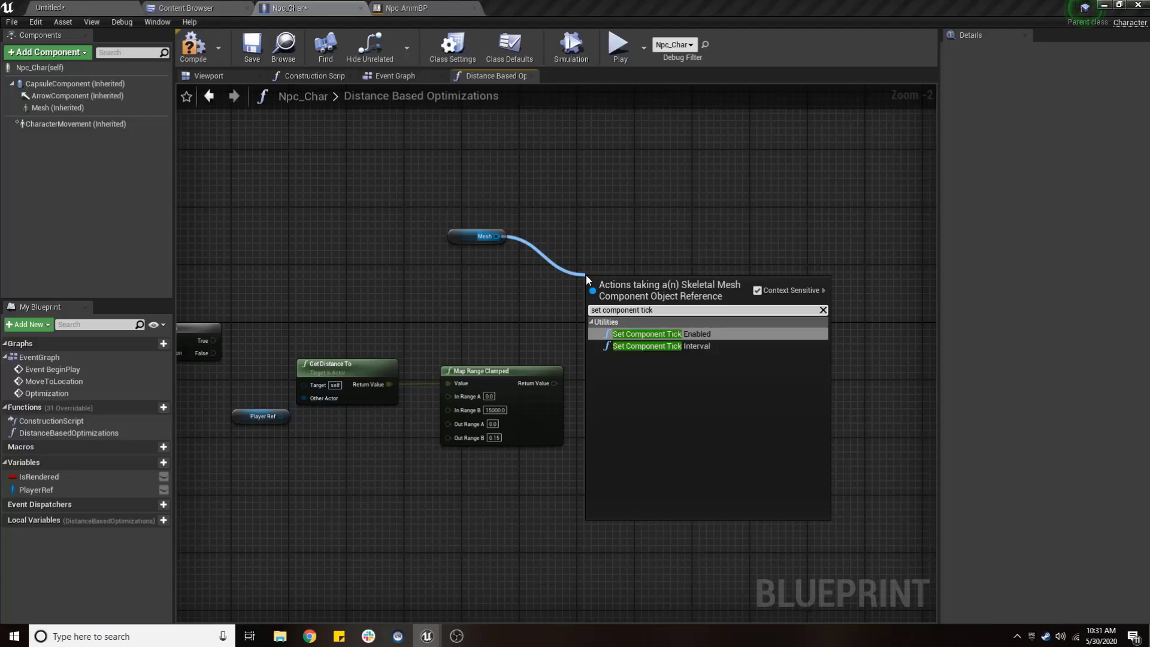
key(Down)
key(Return)
right_drag(587, 280, 718, 267)
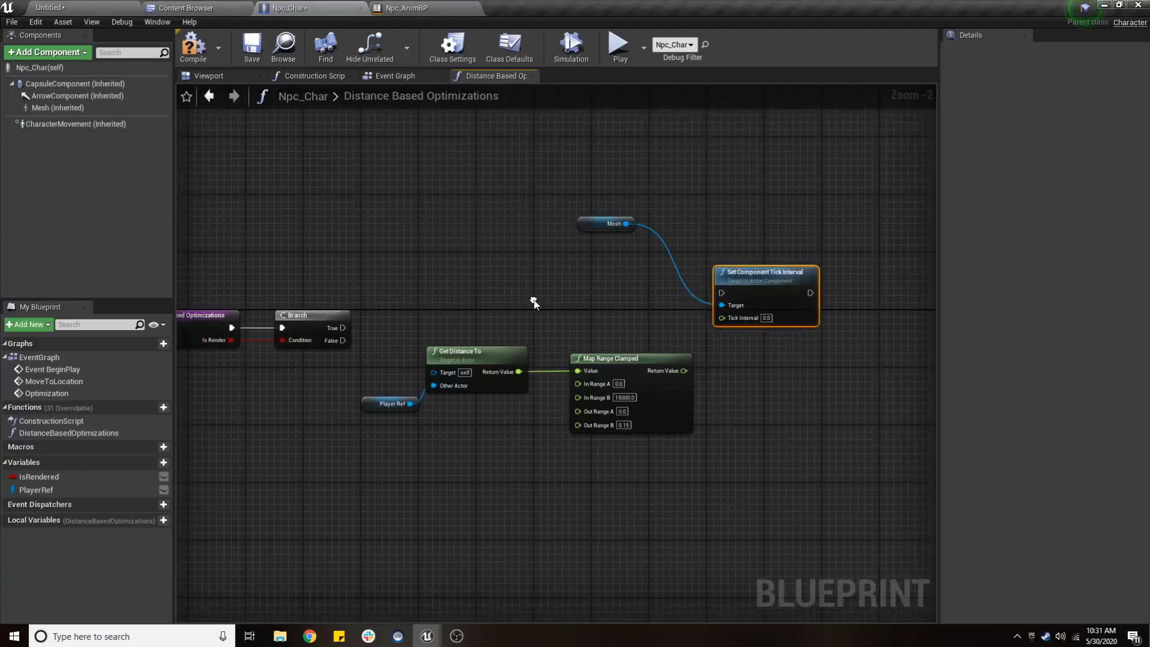
mouse_move(343, 328)
mouse_down()
mouse_move(728, 298)
mouse_move(740, 325)
mouse_up()
drag(684, 371, 722, 346)
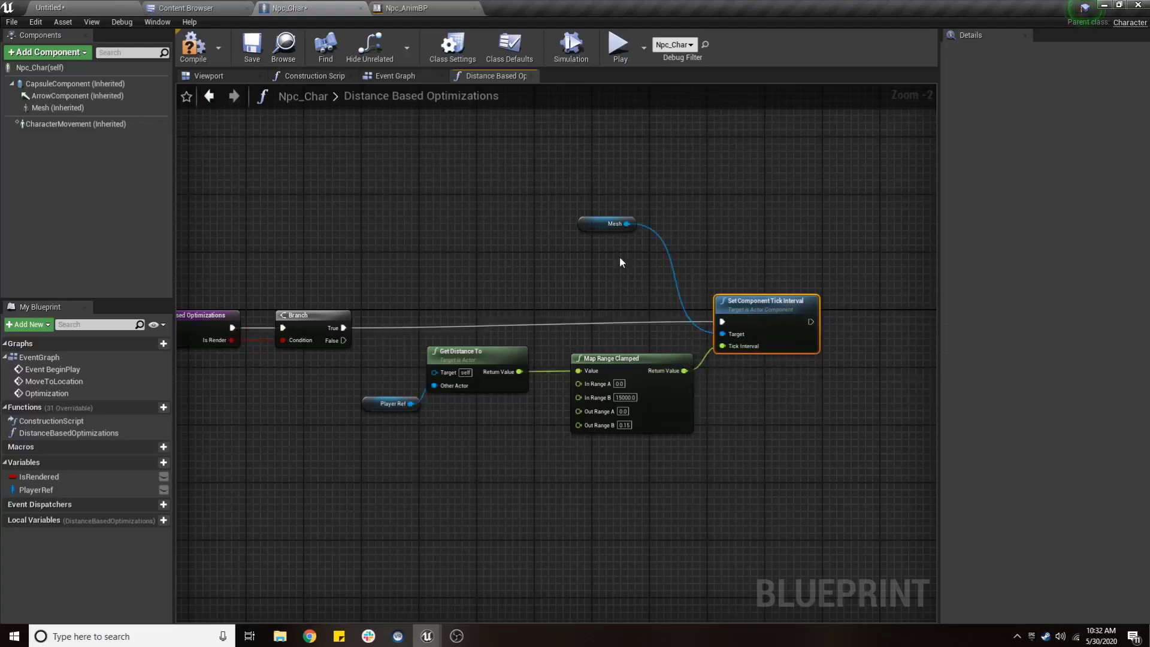
Tidy the Mesh, distance and tick interval nodes around Map Range Clamped.
drag(590, 229, 634, 335)
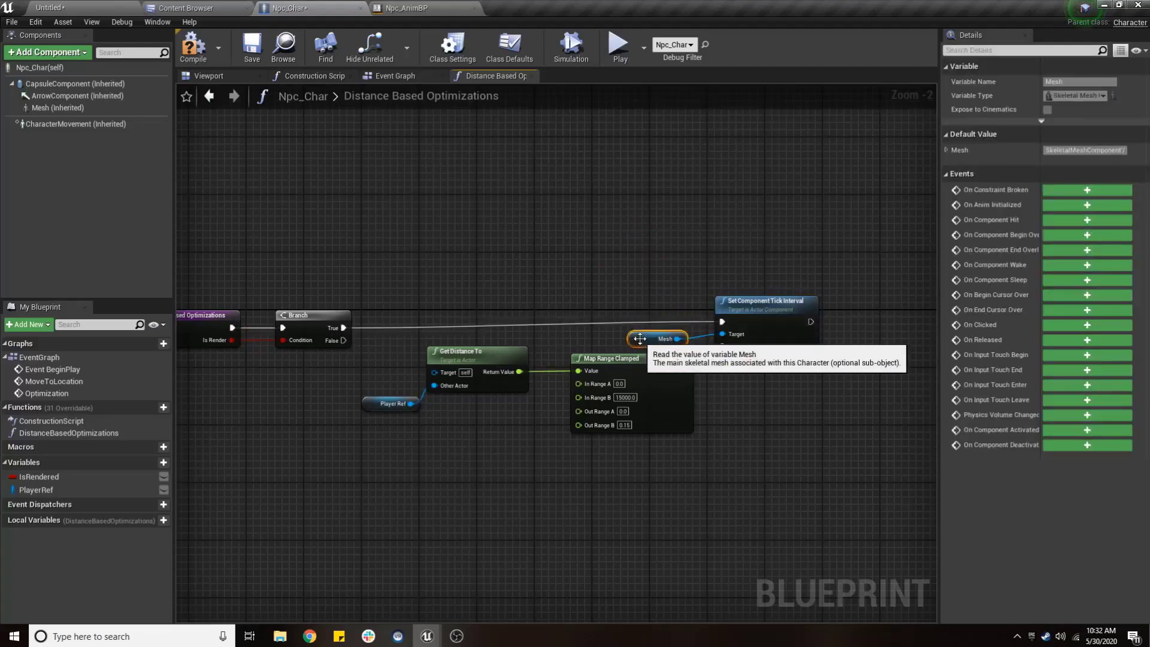
drag(773, 303, 773, 310)
right_drag(812, 254, 784, 244)
scroll(478, 309, down, 3)
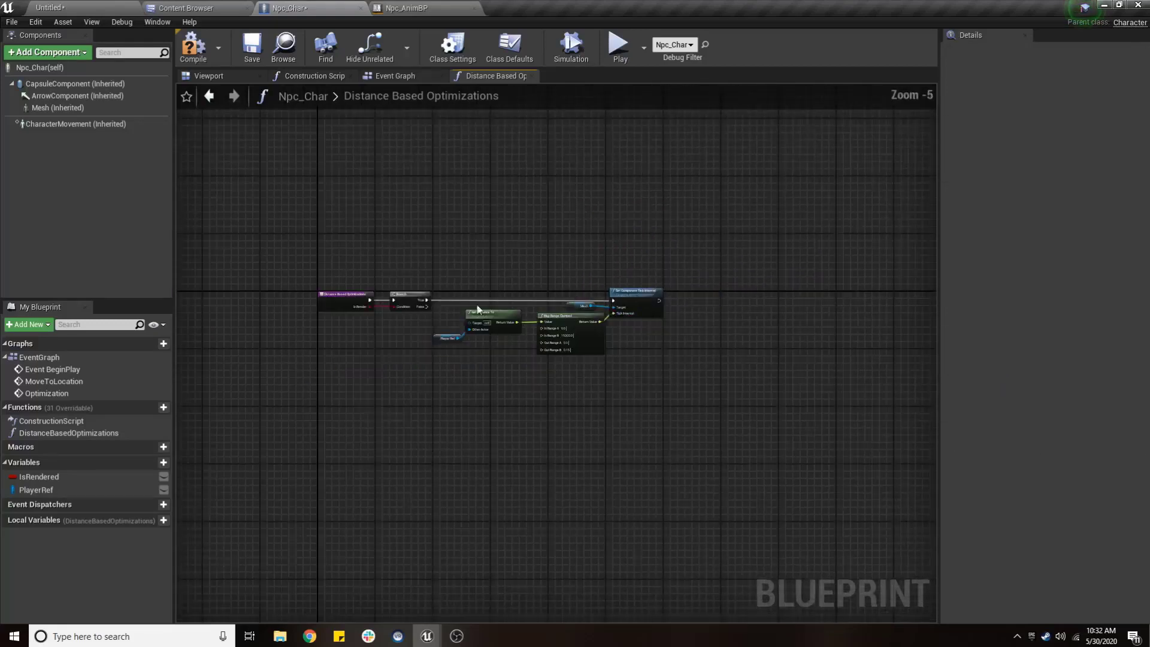
drag(448, 280, 668, 359)
drag(653, 294, 671, 183)
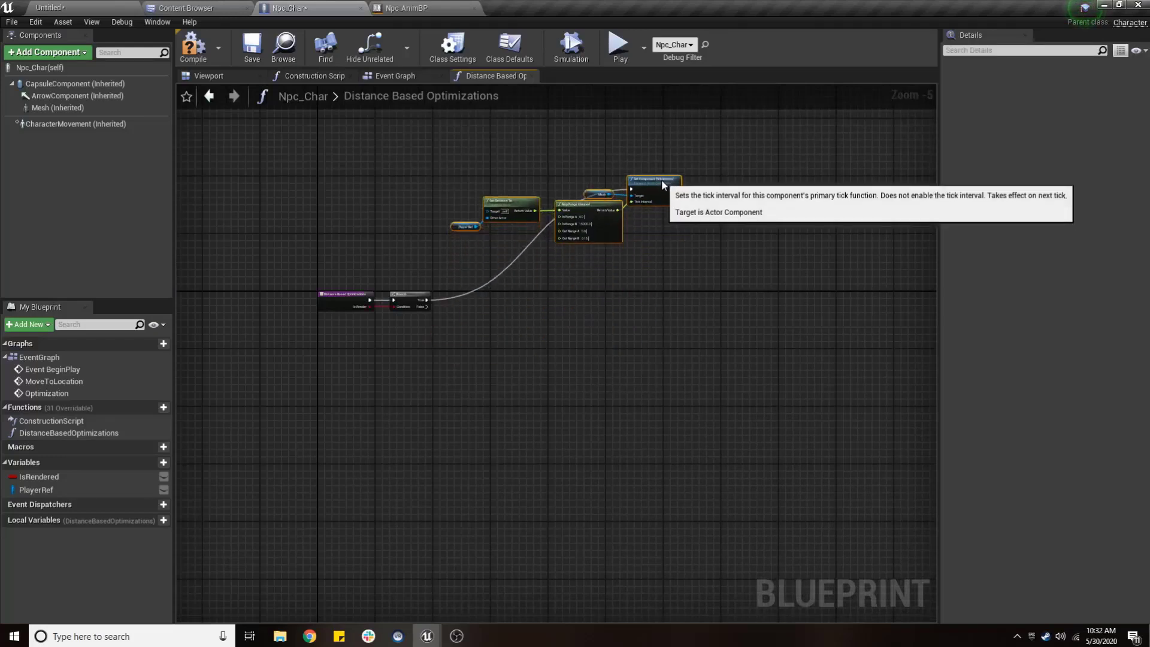
click(621, 262)
scroll(620, 262, up, 4)
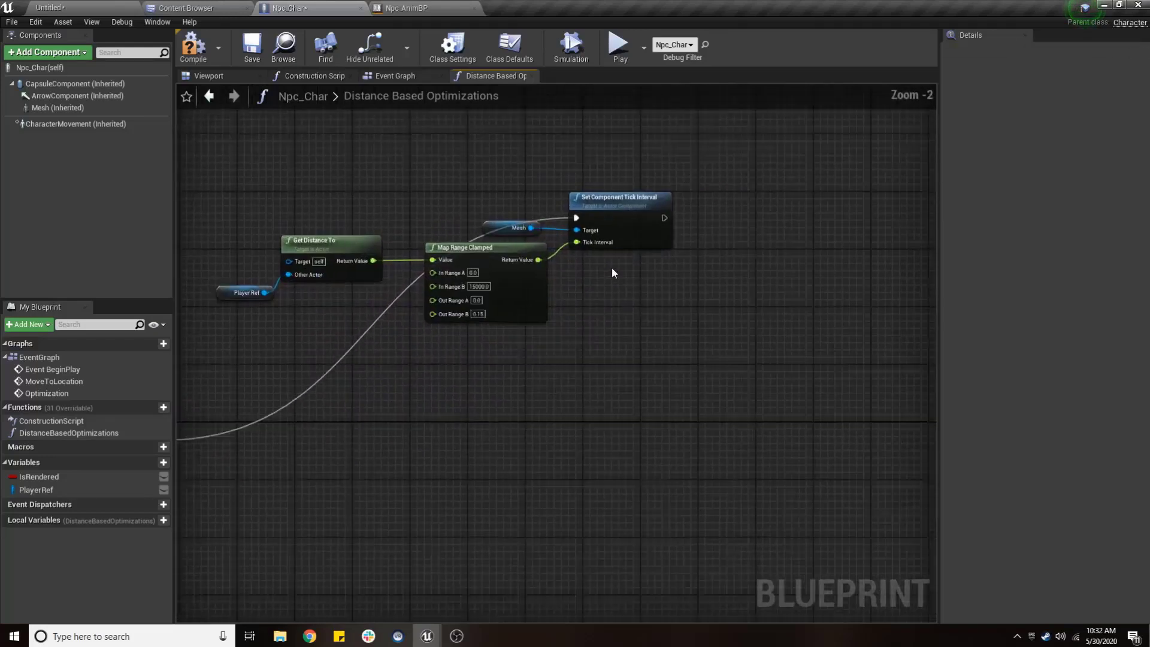
mouse_move(512, 359)
right_down()
mouse_move(339, 338)
mouse_move(623, 274)
right_up()
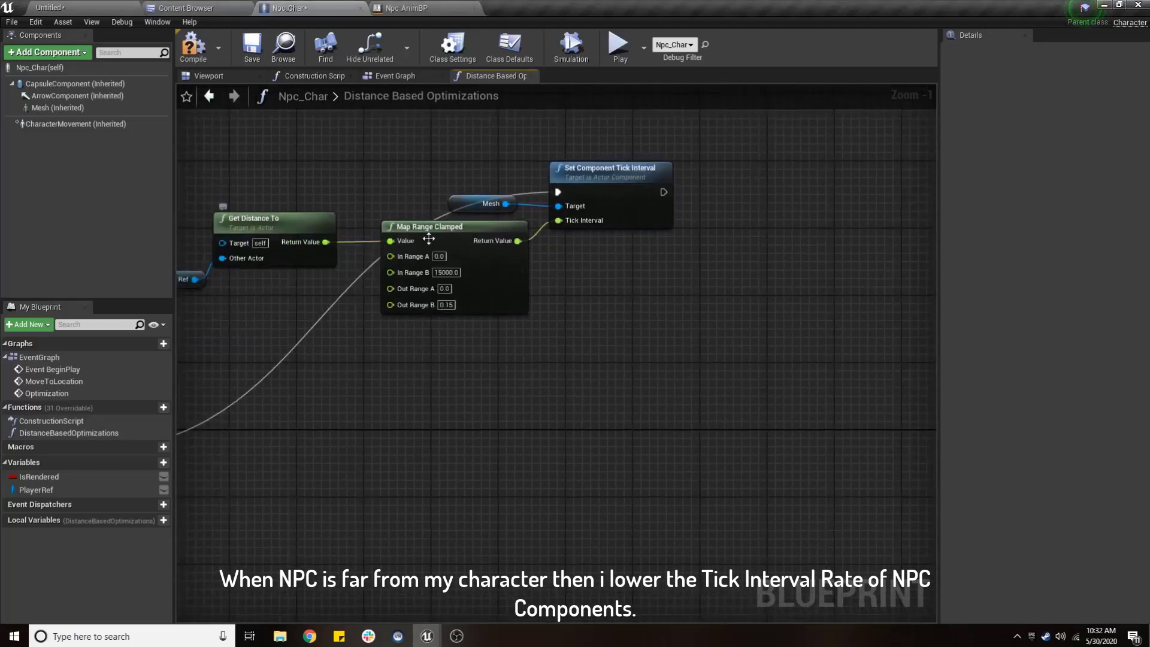
Duplicate the Map Range Clamped node, feed it the distance, and set it to 0–50000 → 0–0.12.
key(ctrl+w)
drag(326, 242, 634, 291)
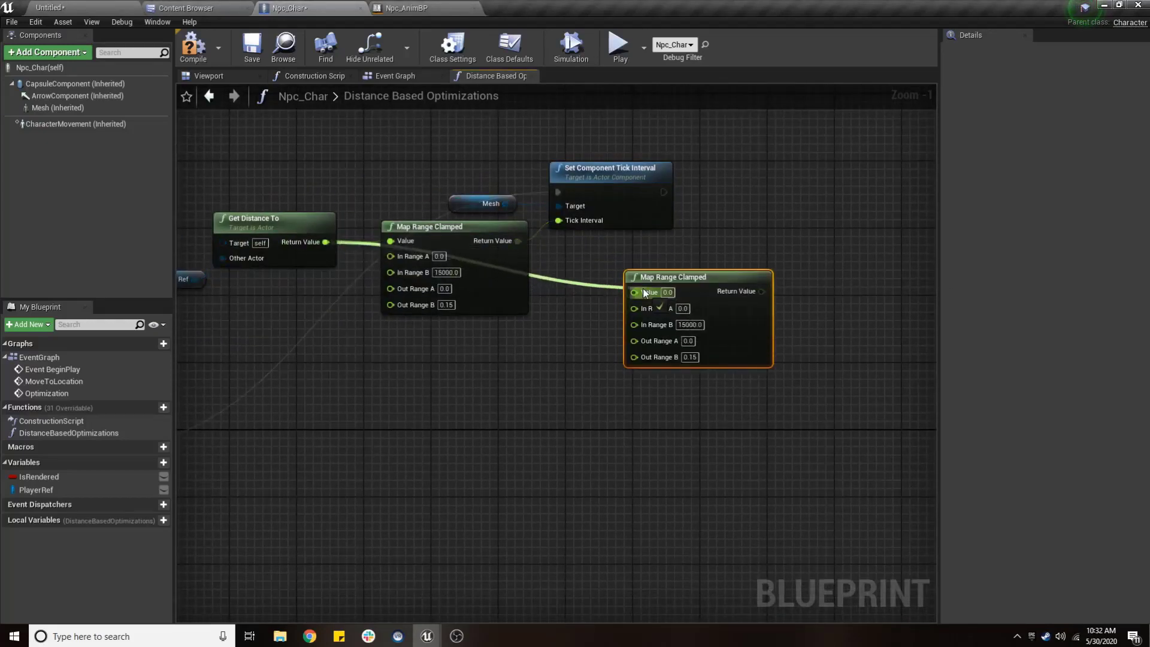
drag(713, 269, 682, 252)
drag(298, 245, 314, 279)
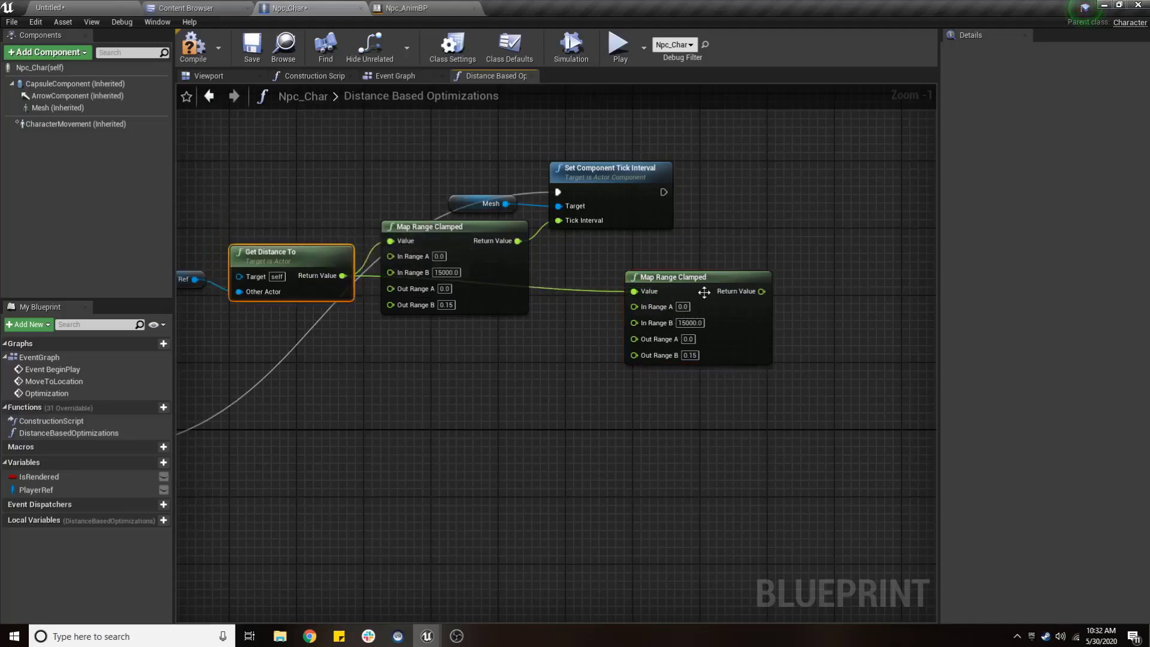
drag(701, 291, 666, 274)
right_drag(665, 273, 477, 271)
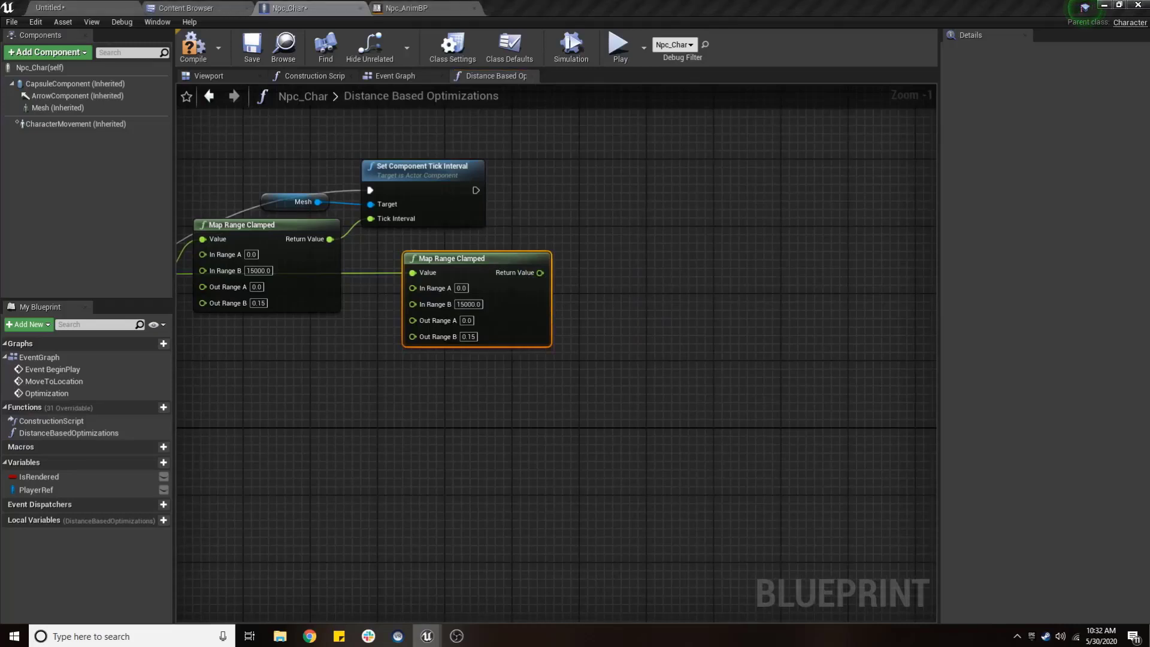
click(469, 304)
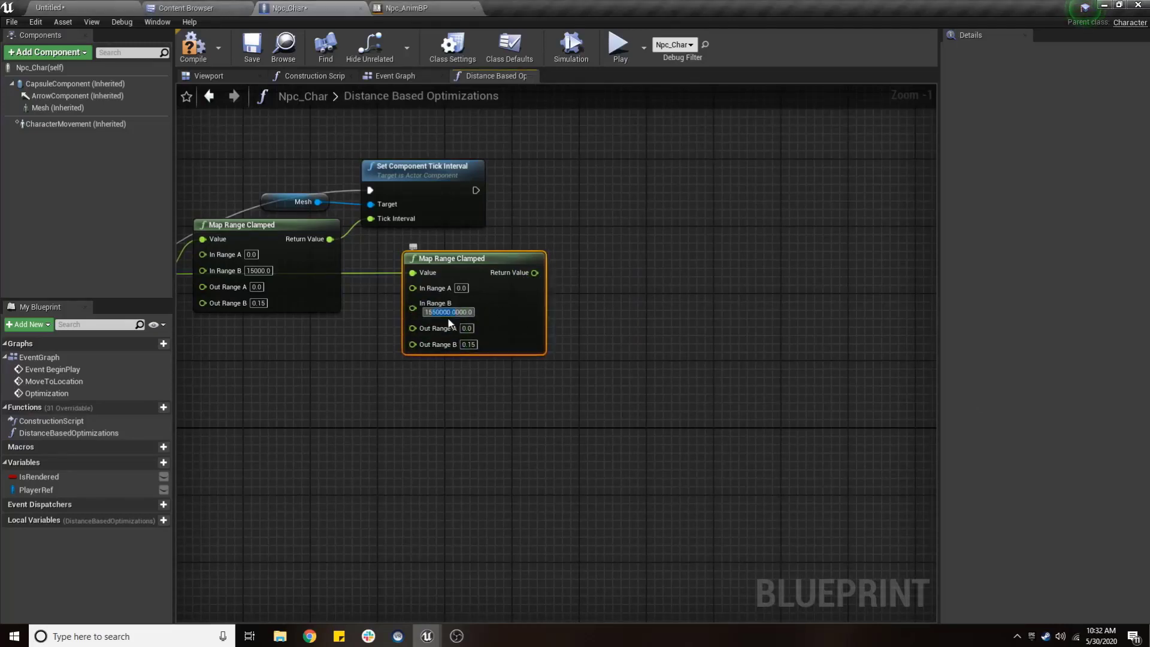
text(50000)
click(440, 384)
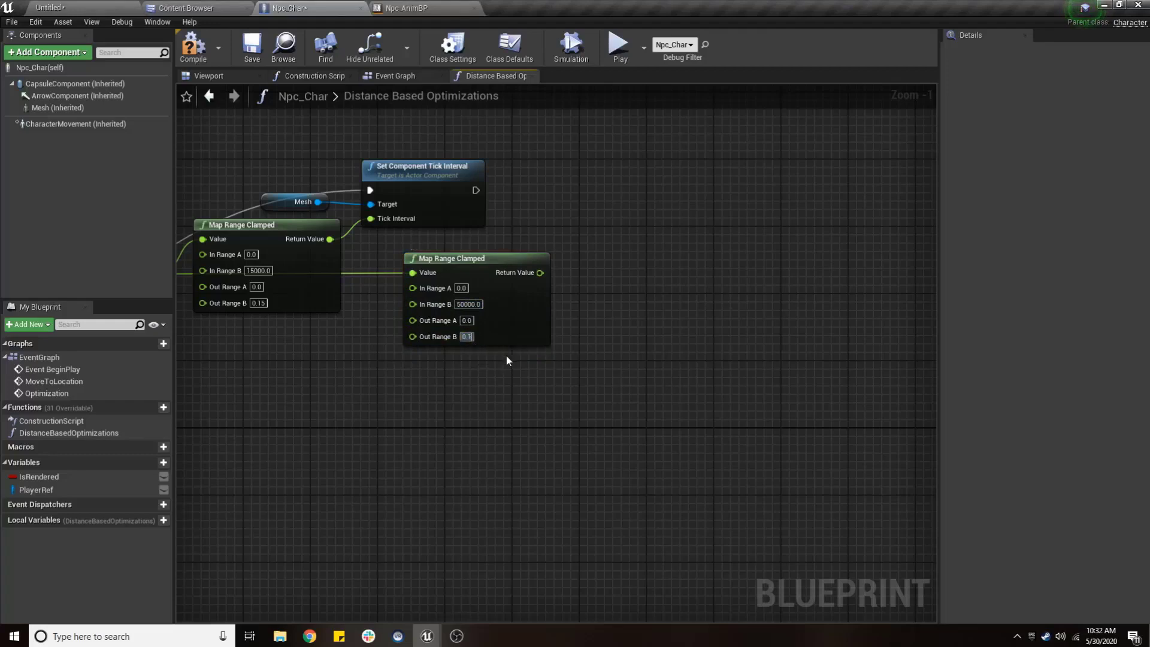
text(0.12)
key(Return)
Add Capsule Component and Character Movement references to a copied Set Component Tick Interval chained after the Mesh's.
right_drag(543, 242, 497, 244)
drag(72, 83, 450, 211)
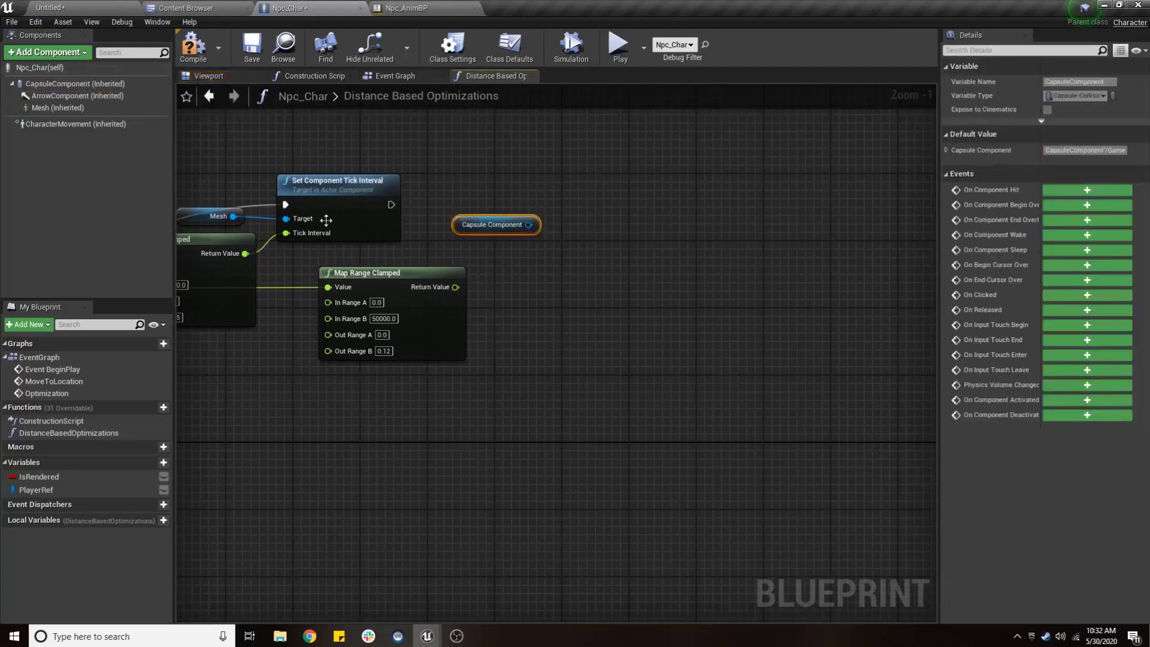
drag(60, 124, 455, 235)
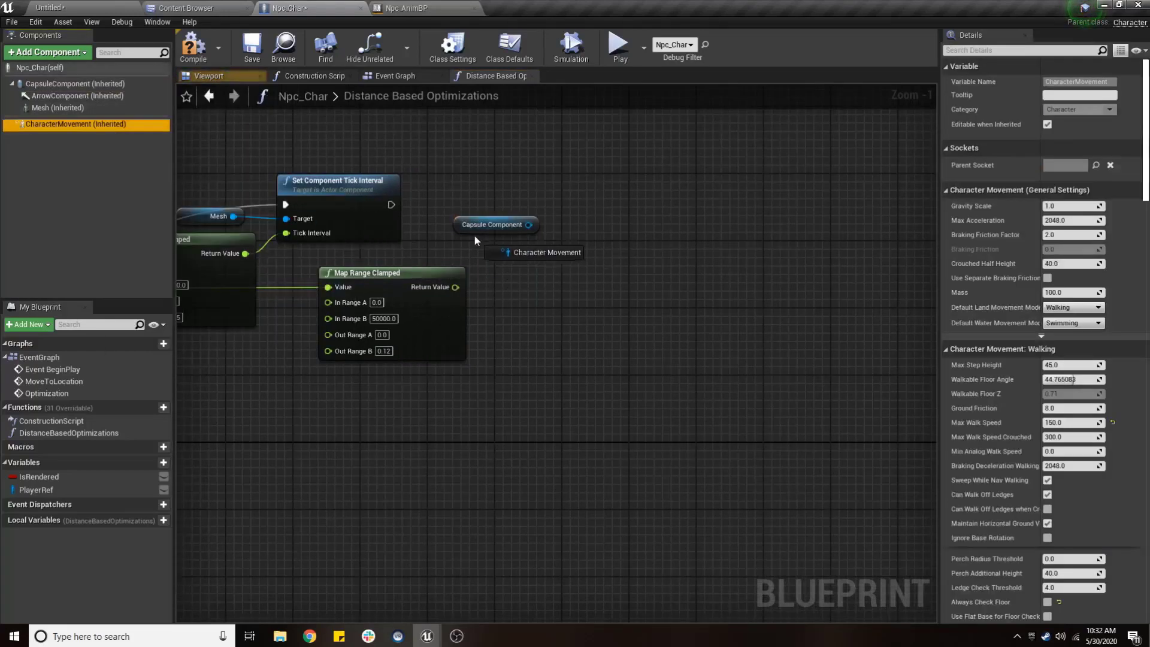
click(370, 190)
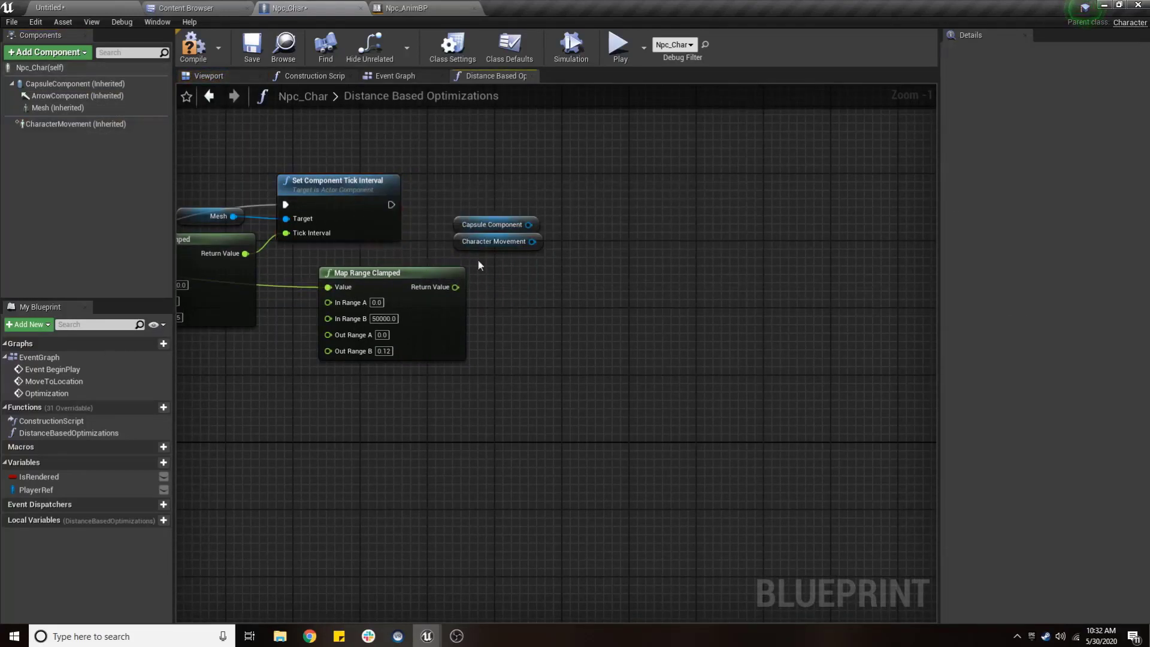
key(ctrl+c)
key(ctrl+v)
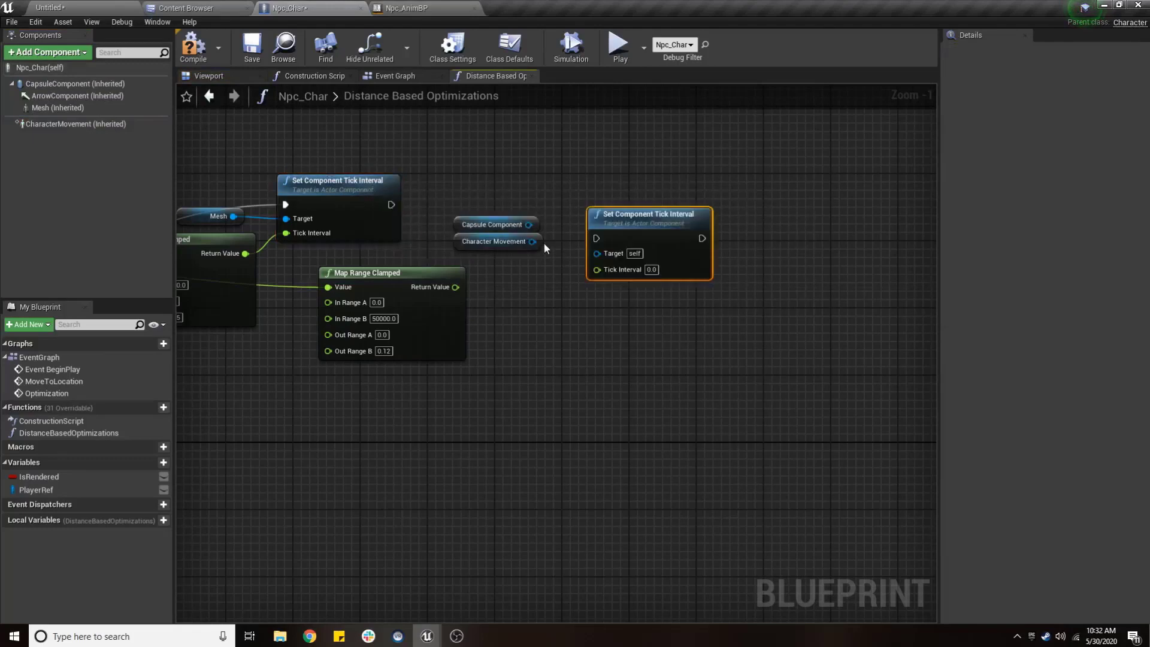
drag(528, 225, 585, 254)
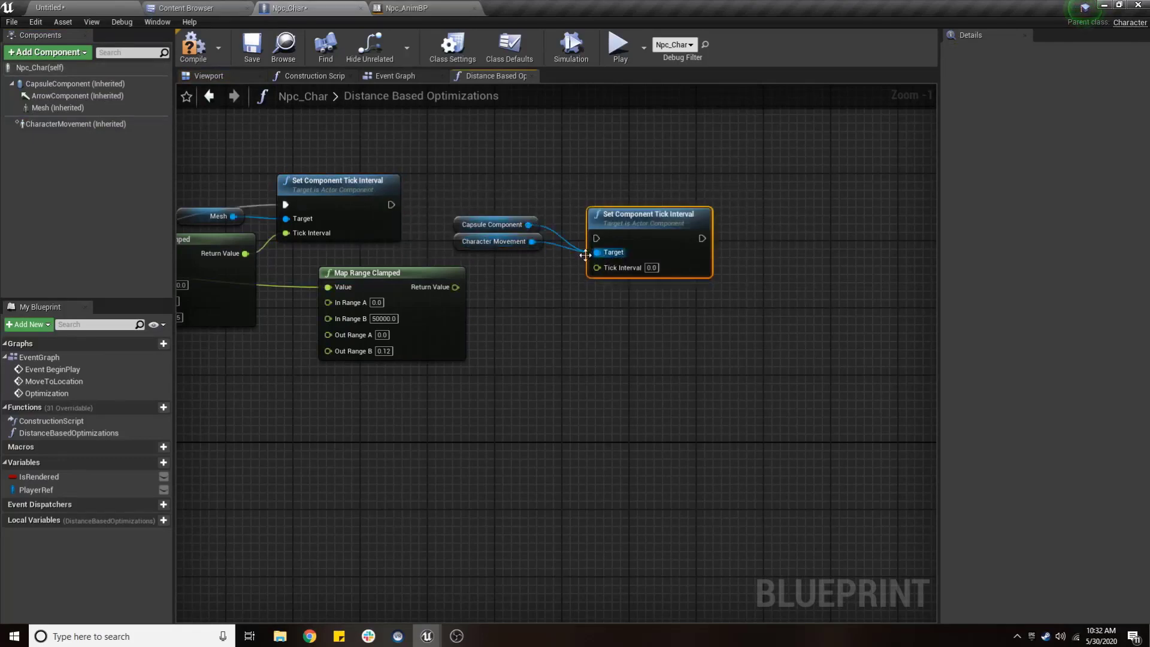
mouse_move(460, 287)
mouse_down()
mouse_move(597, 267)
mouse_move(392, 204)
mouse_up()
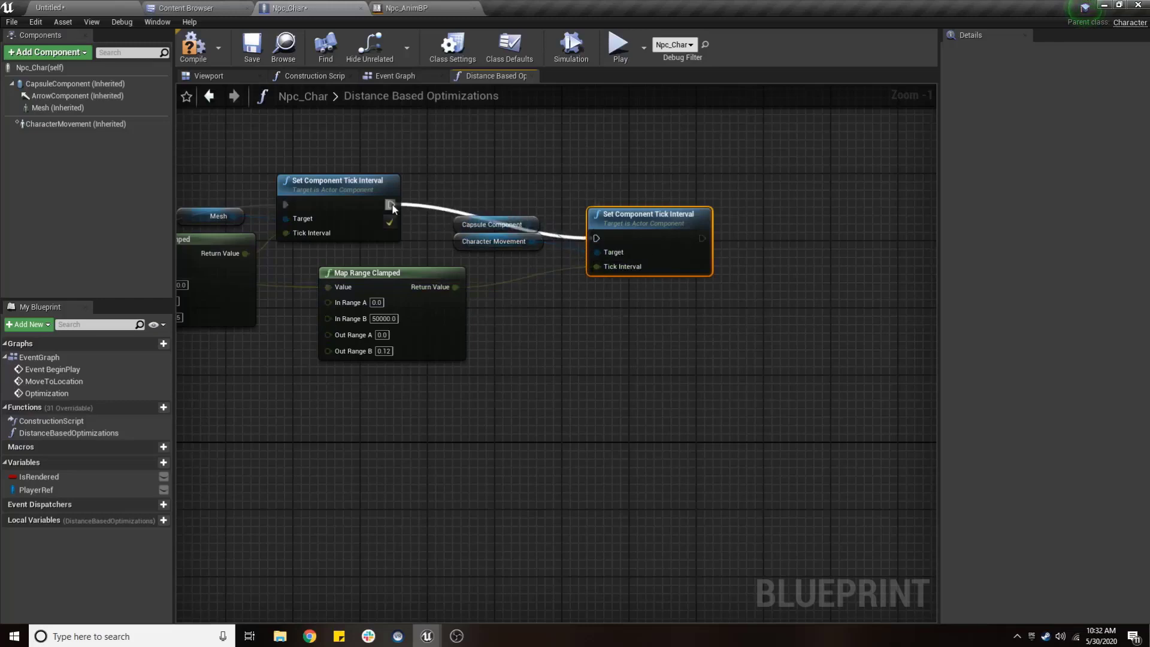
drag(626, 214, 626, 180)
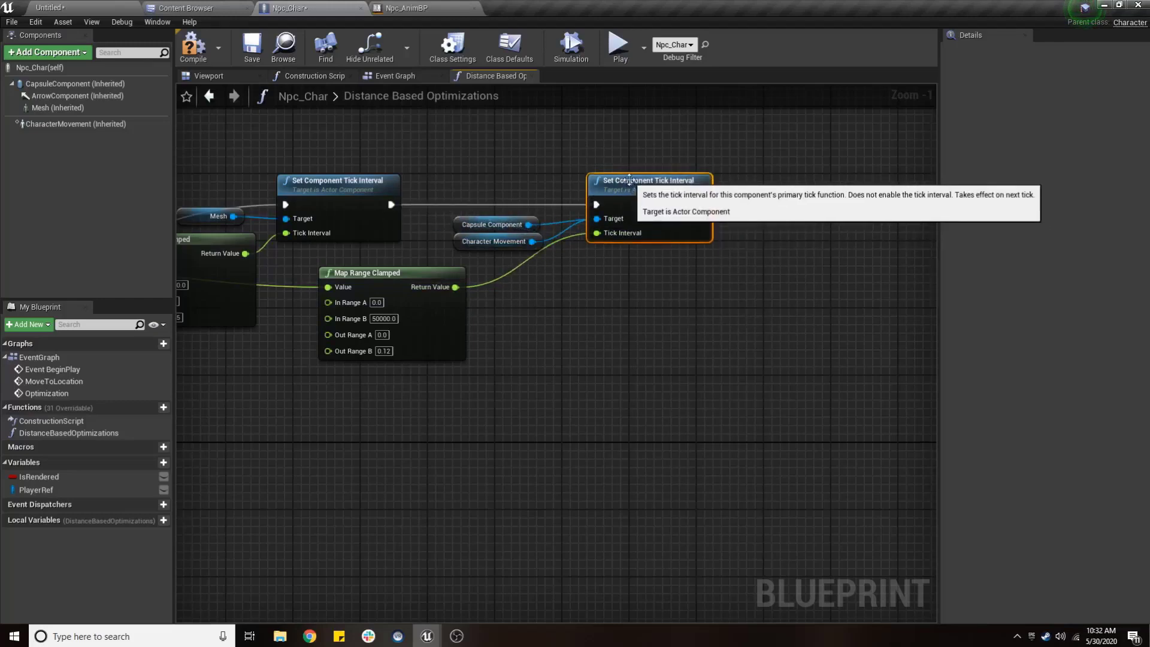
click(252, 48)
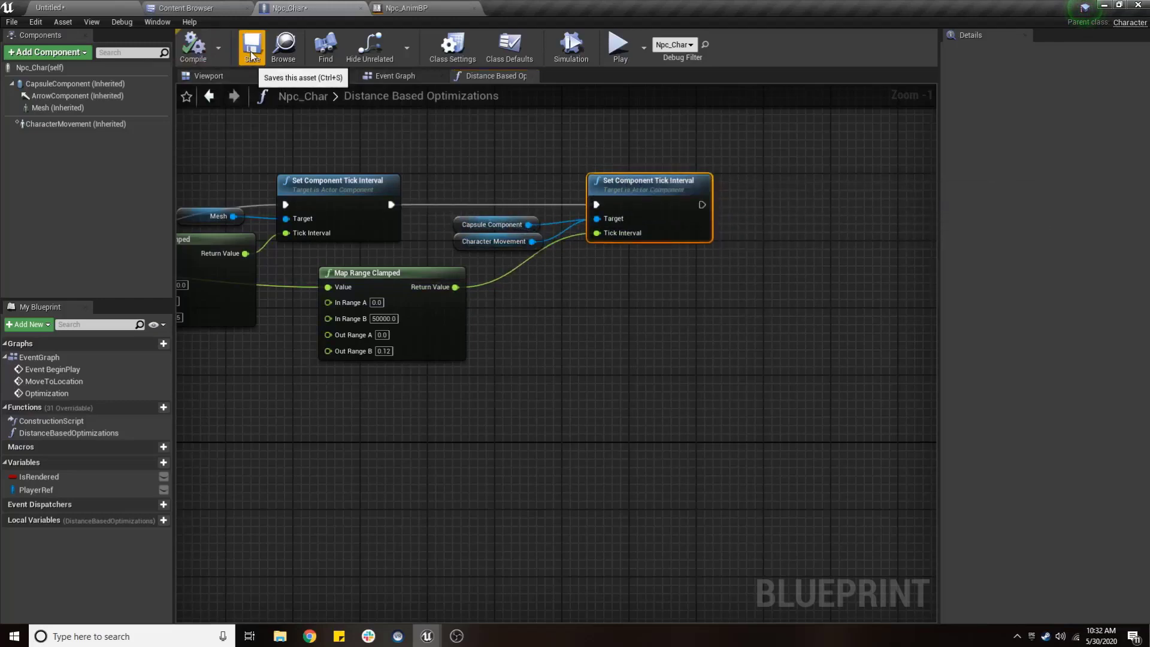
scroll(610, 266, down, 4)
scroll(422, 253, up, 3)
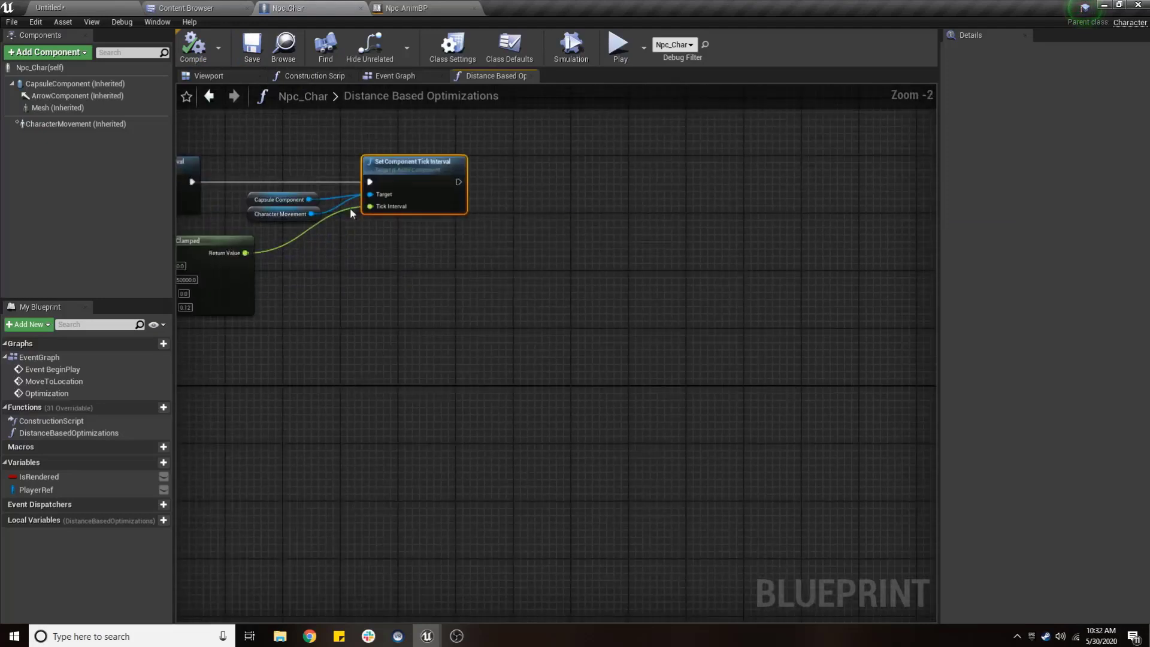
scroll(392, 276, down, 2)
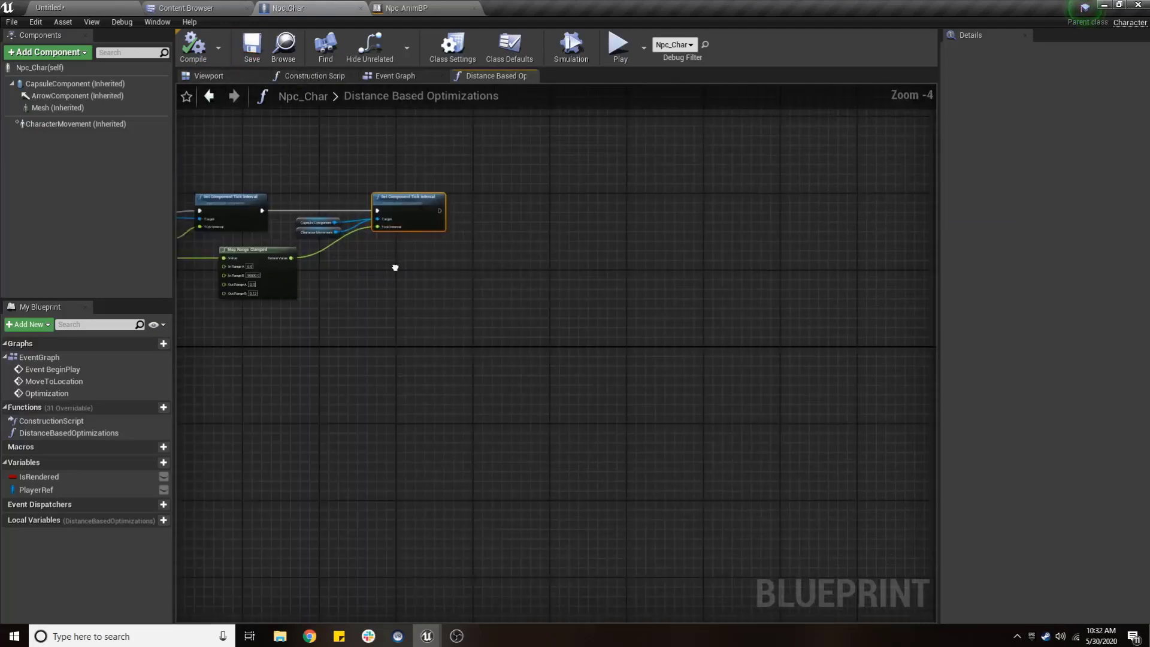
right_click(396, 273)
text(get)
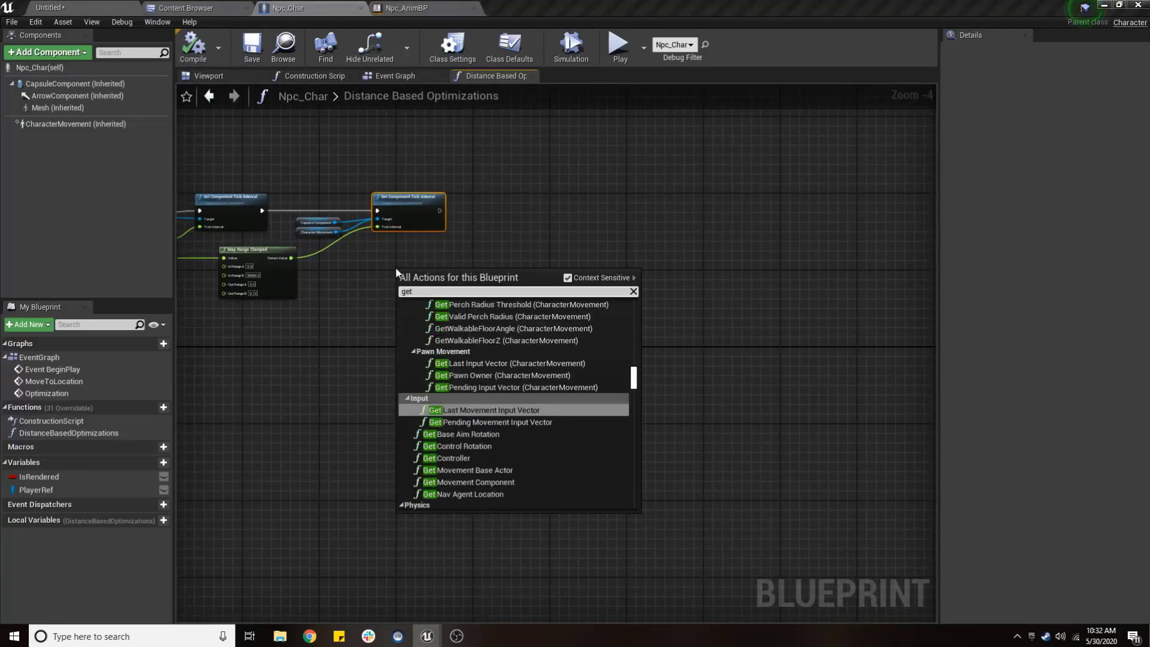
text( aicont)
key(Return)
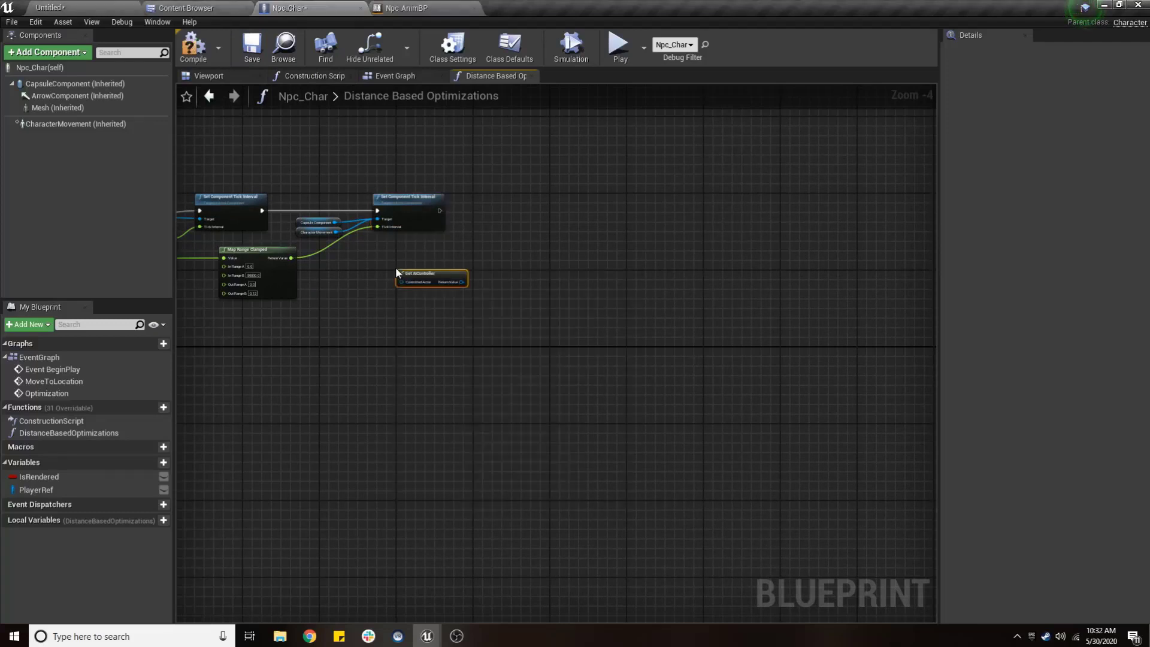
scroll(373, 265, up, 2)
drag(508, 290, 574, 244)
text(set )
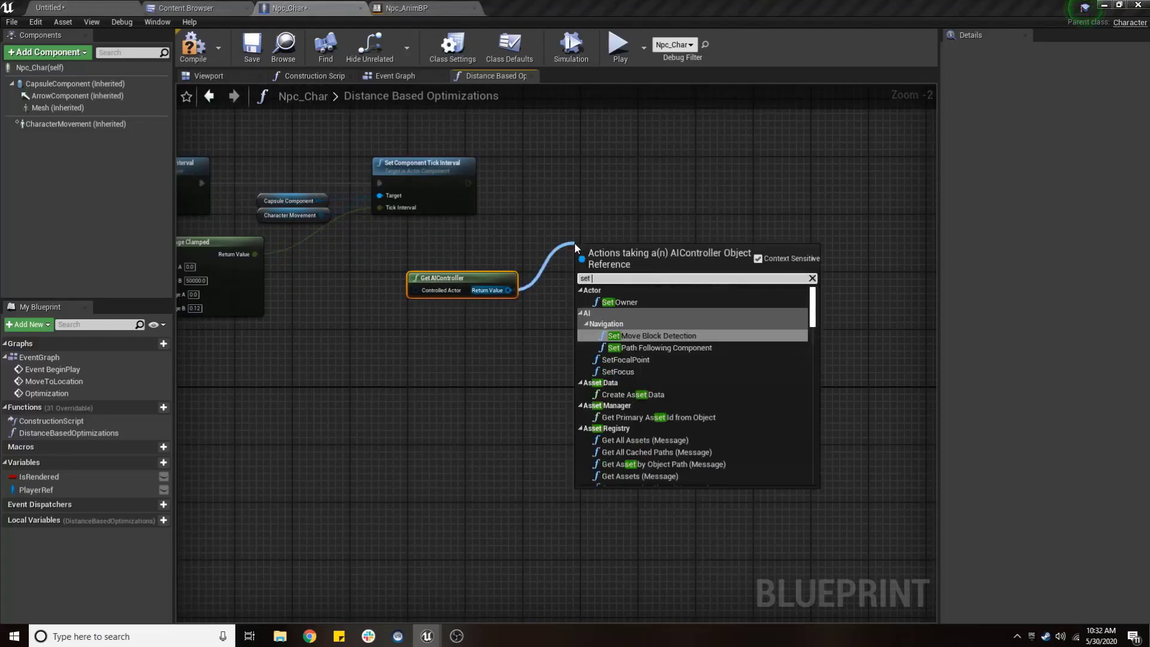
text(tick)
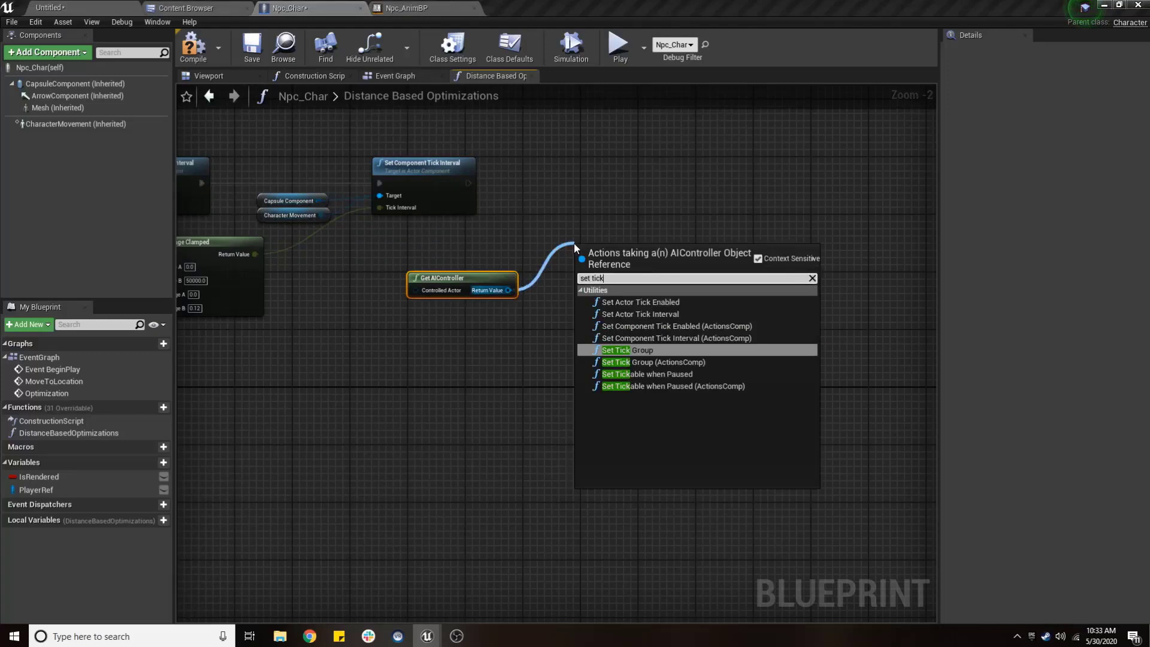
click(653, 314)
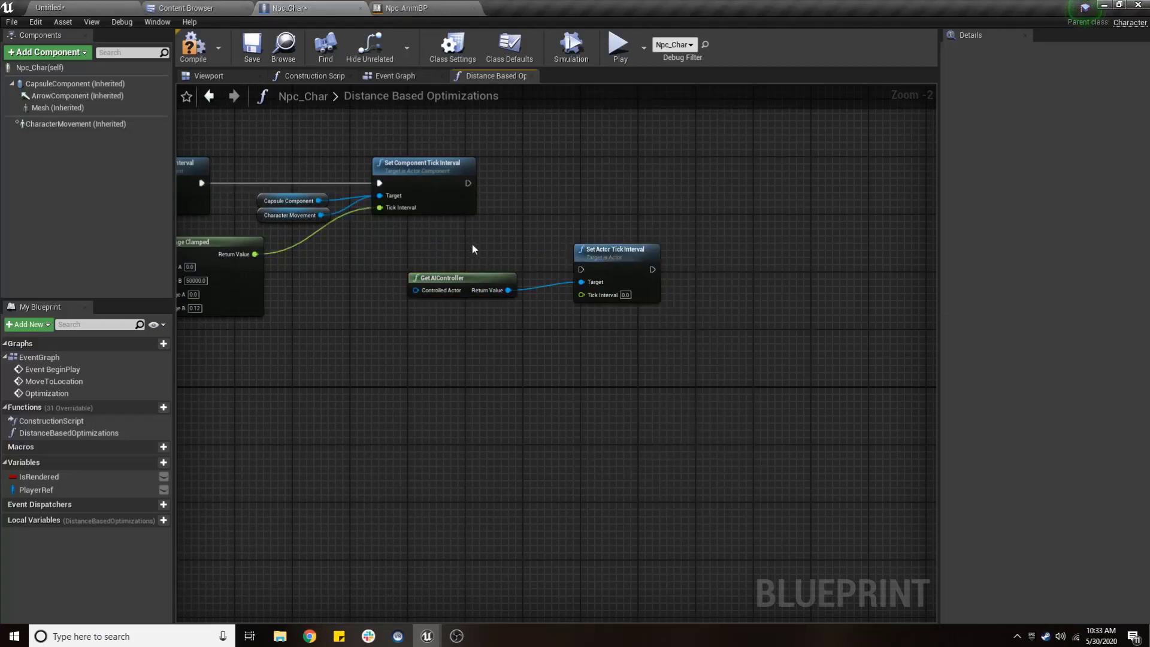
drag(472, 243, 666, 309)
key(Delete)
click(255, 59)
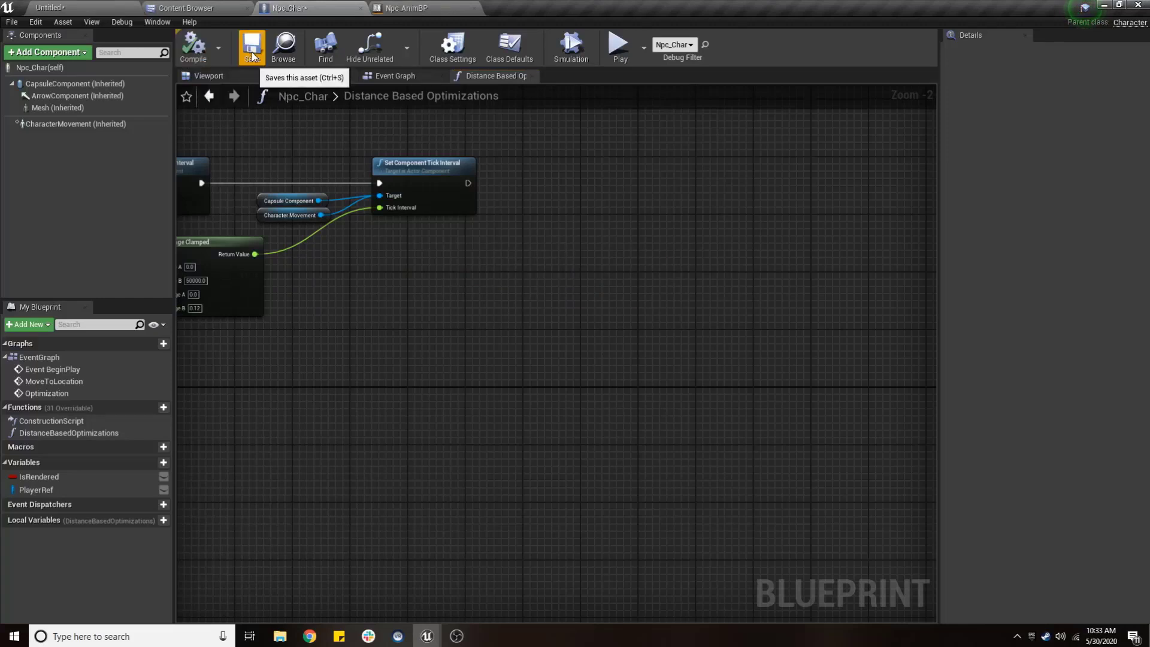
Paste the copied tick-interval nodes and wire the Branch's False output into them.
scroll(443, 278, down, 2)
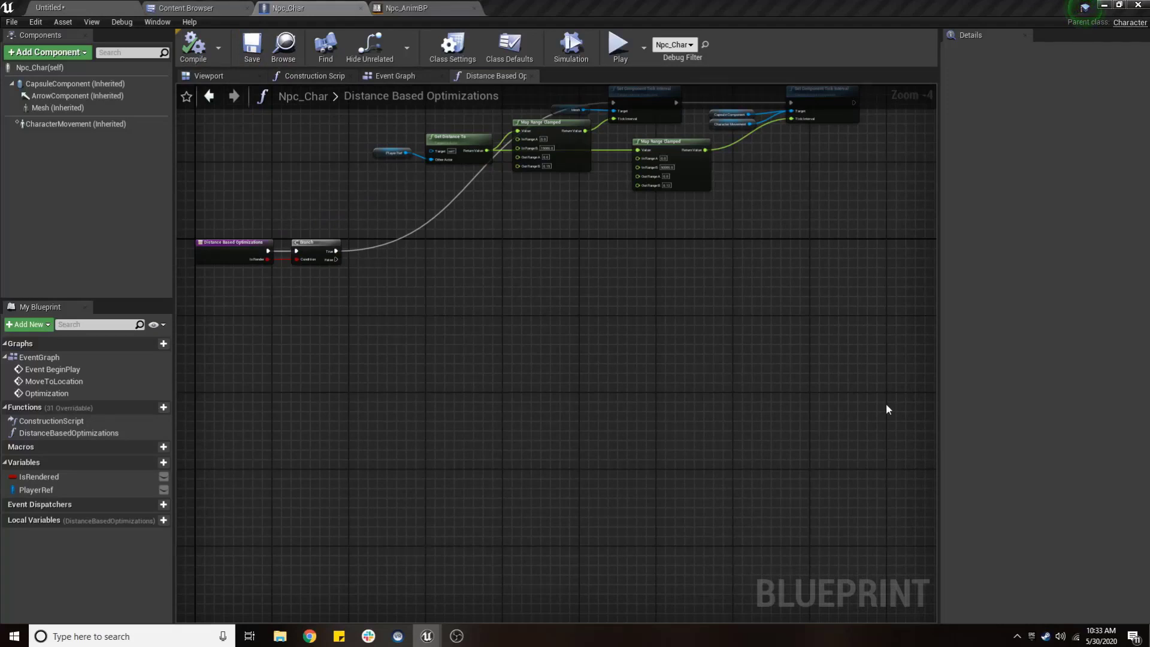
key(ctrl+v)
scroll(367, 309, up, 3)
mouse_move(315, 226)
mouse_down()
mouse_move(479, 300)
mouse_move(561, 217)
mouse_up()
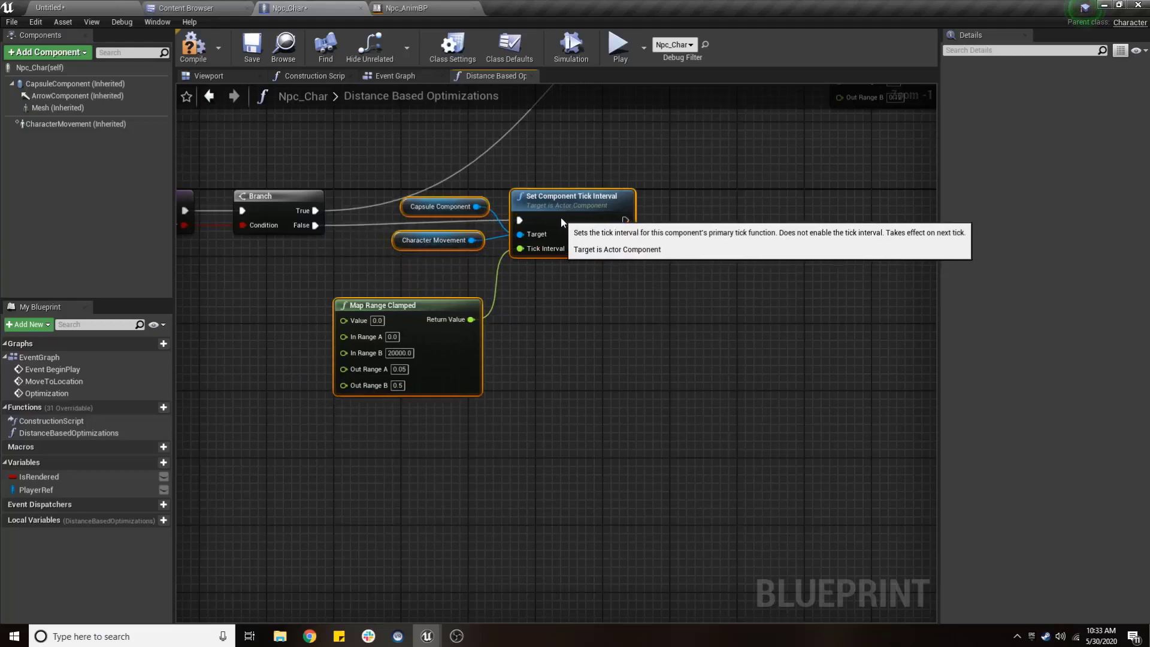
click(596, 160)
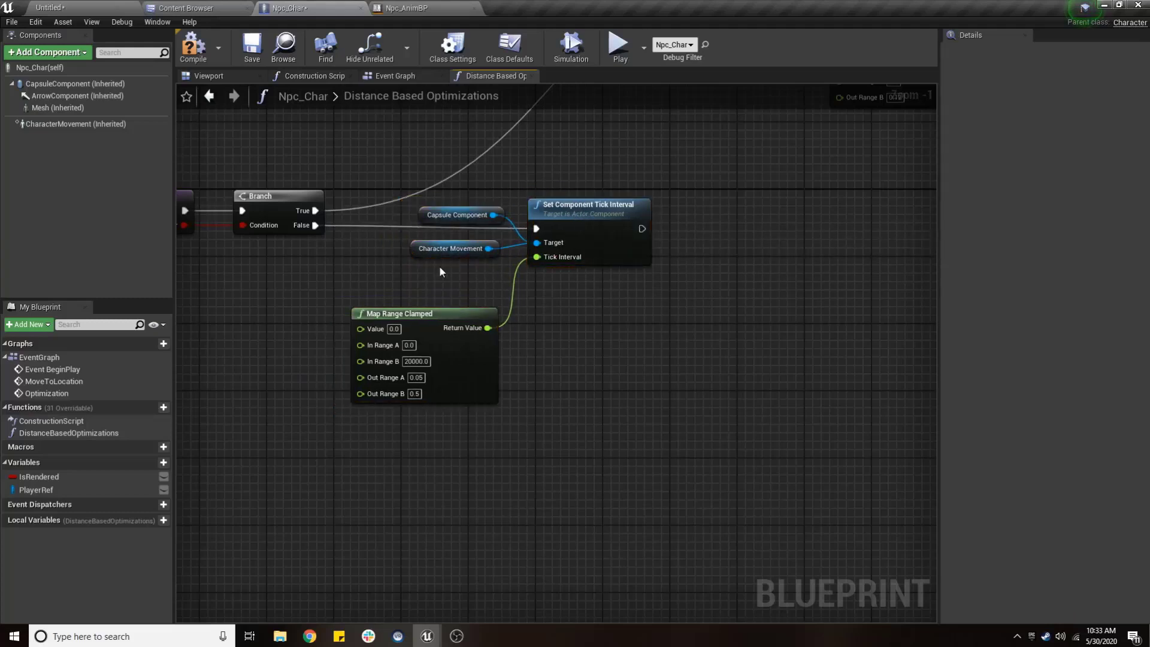
Save the blueprint and return to the Event Graph.
click(253, 58)
scroll(465, 304, down, 6)
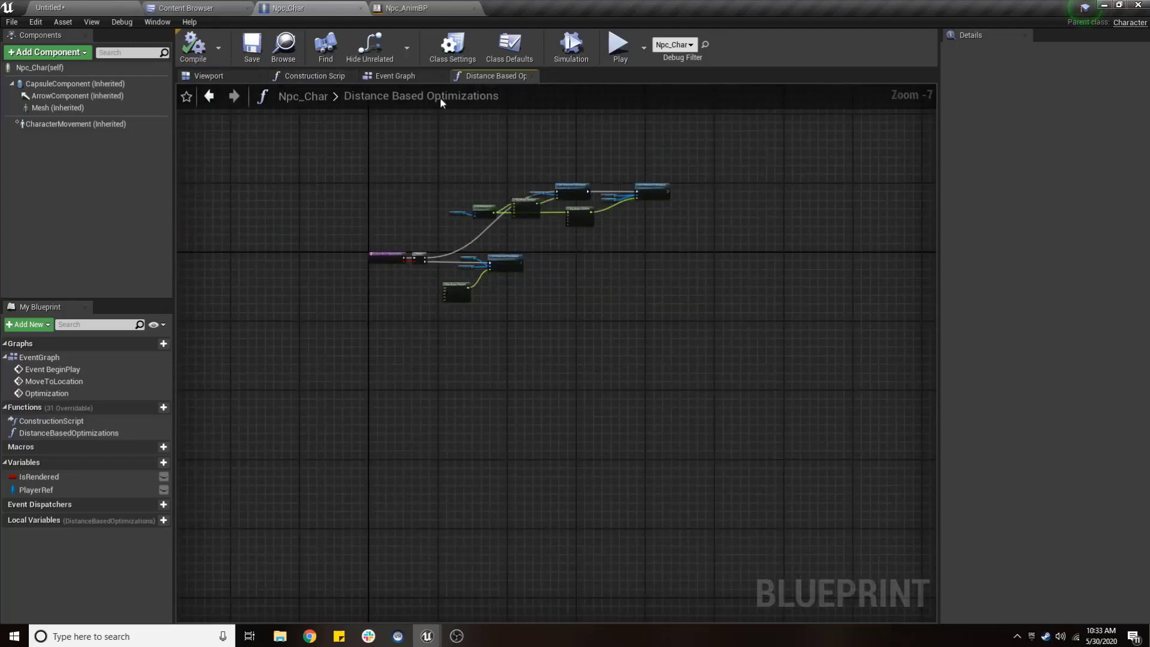
click(392, 75)
Call DistanceBasedOptimizations after the Is Rendered SET node with Is Rendered as input, then compile and save.
scroll(670, 295, up, 5)
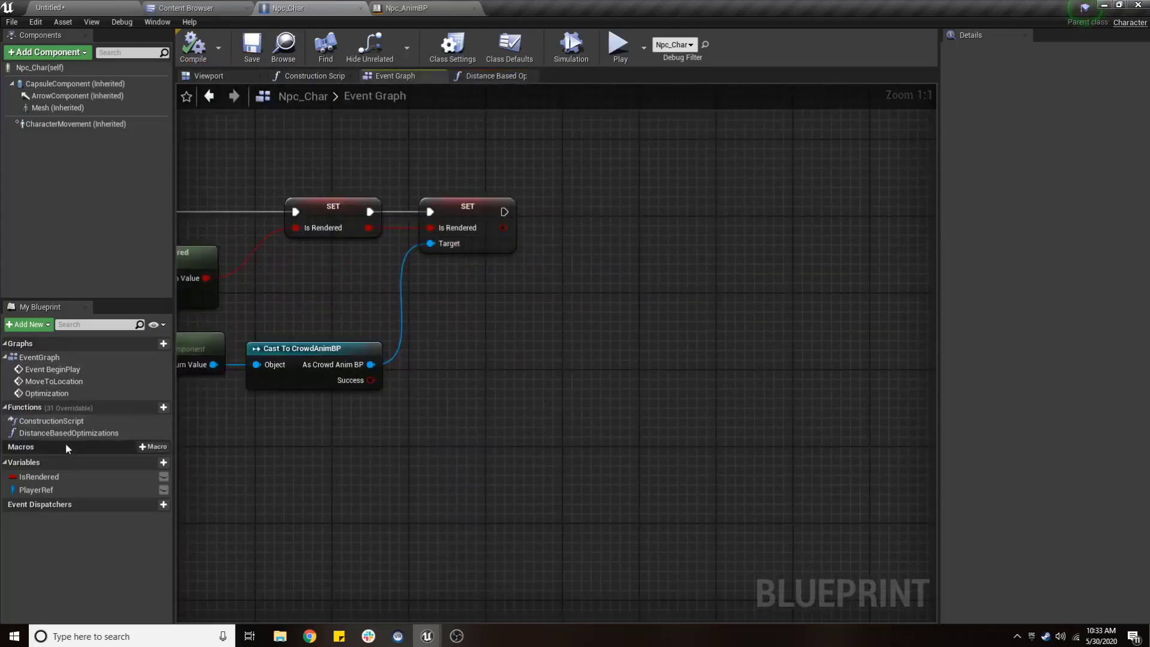
drag(69, 433, 573, 213)
drag(503, 228, 578, 281)
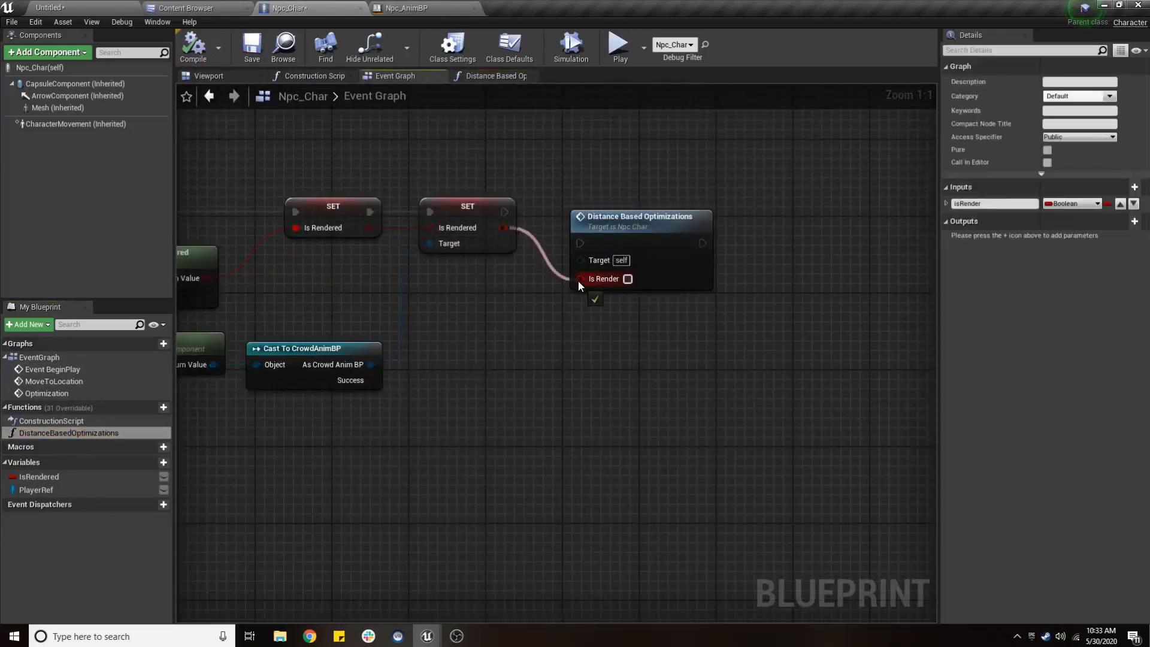
mouse_move(504, 212)
mouse_down()
mouse_move(580, 243)
mouse_move(600, 206)
mouse_up()
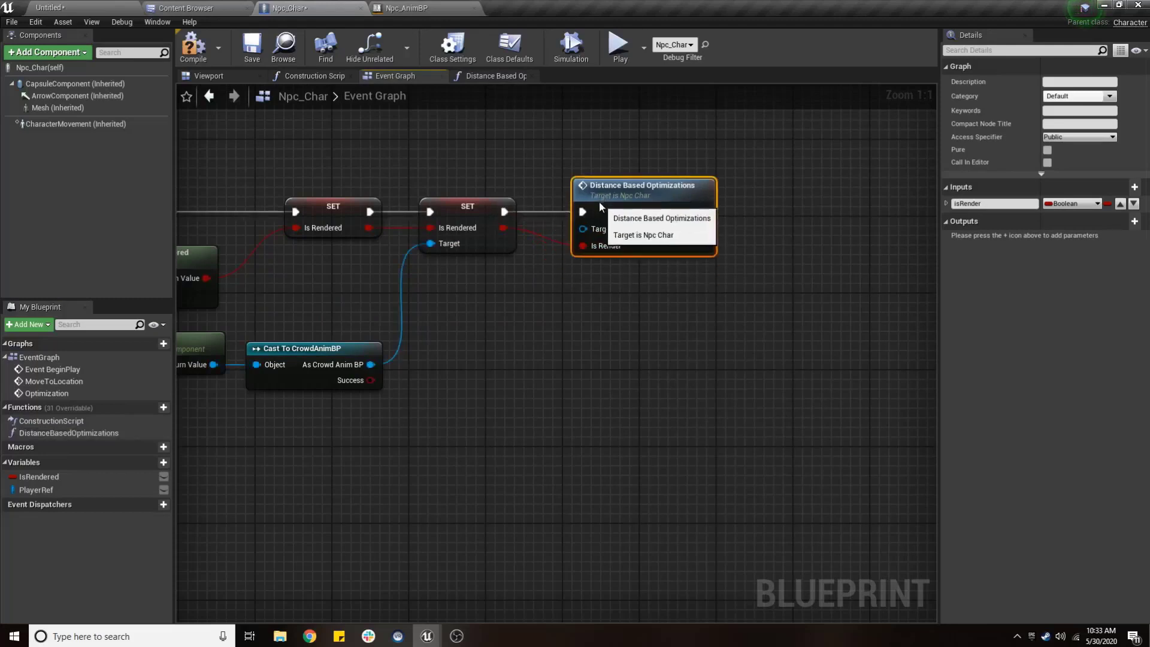
click(578, 154)
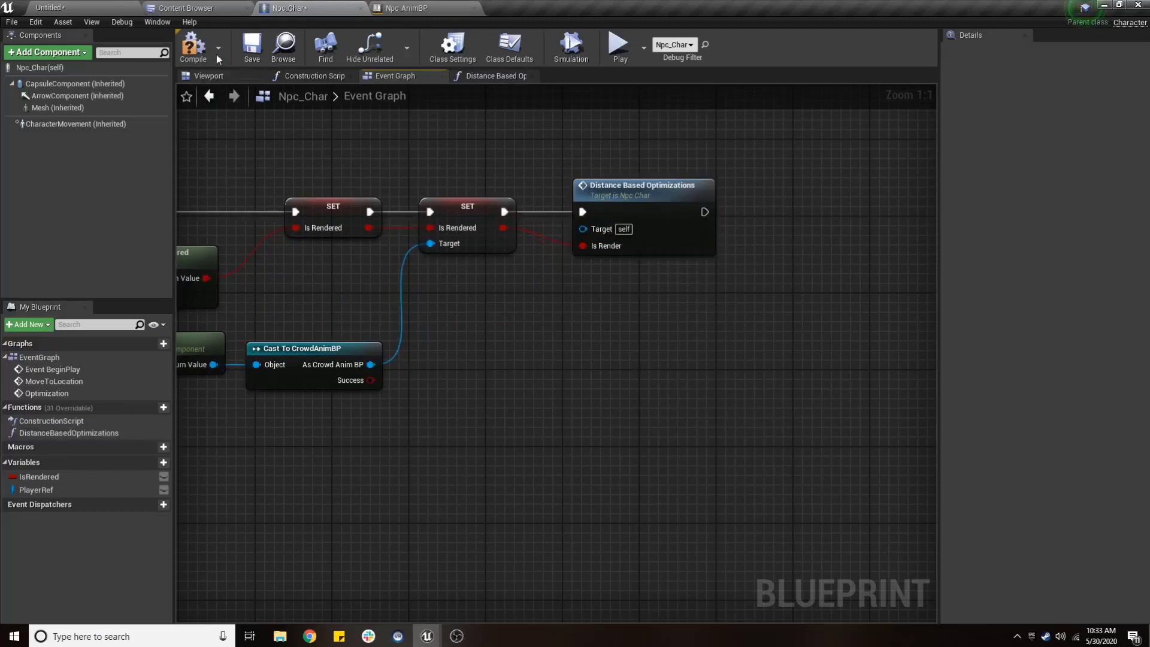
click(252, 52)
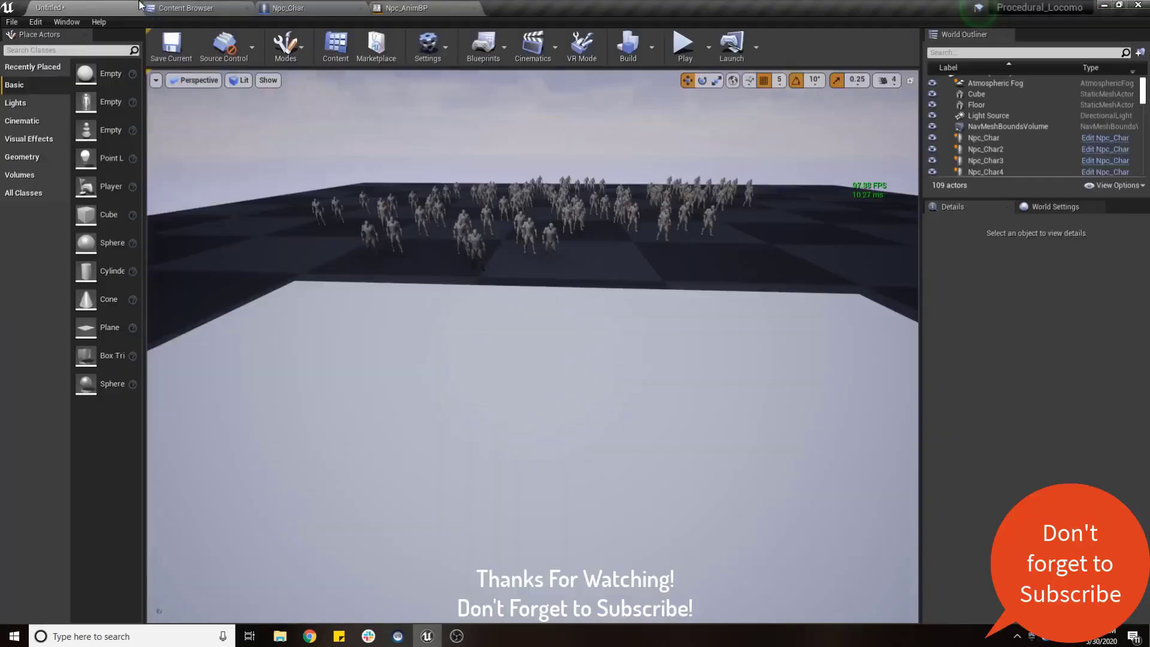
Play the level in a New Editor Window and maximize the game preview to full screen.
click(709, 47)
click(723, 107)
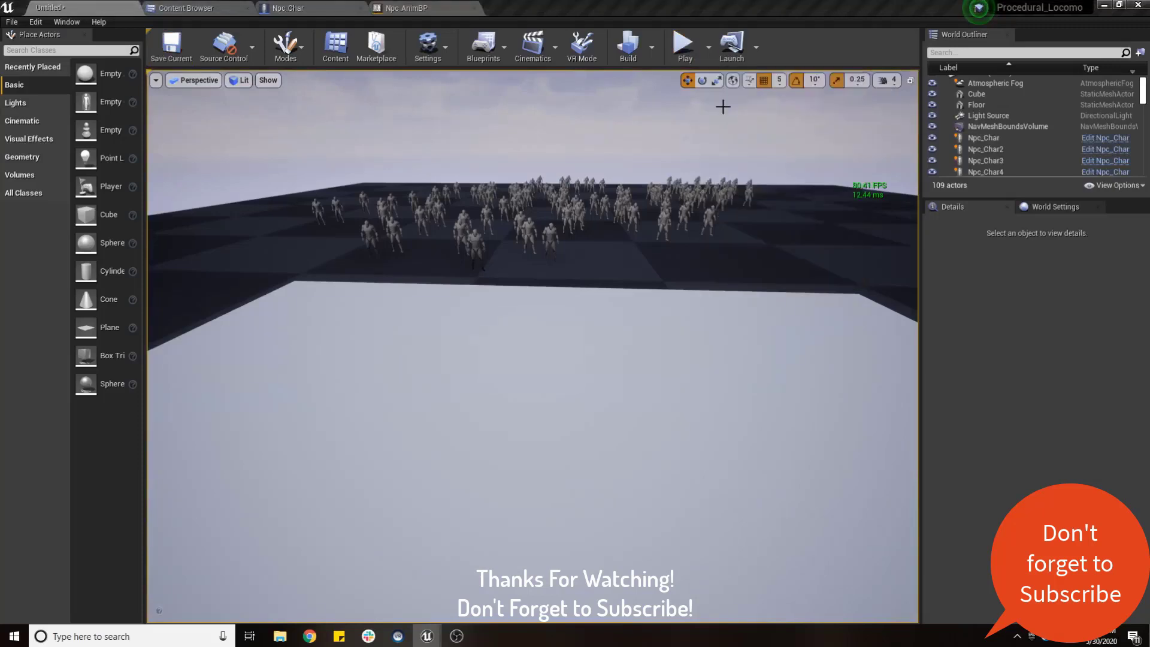
click(1102, 5)
drag(576, 105, 575, 1)
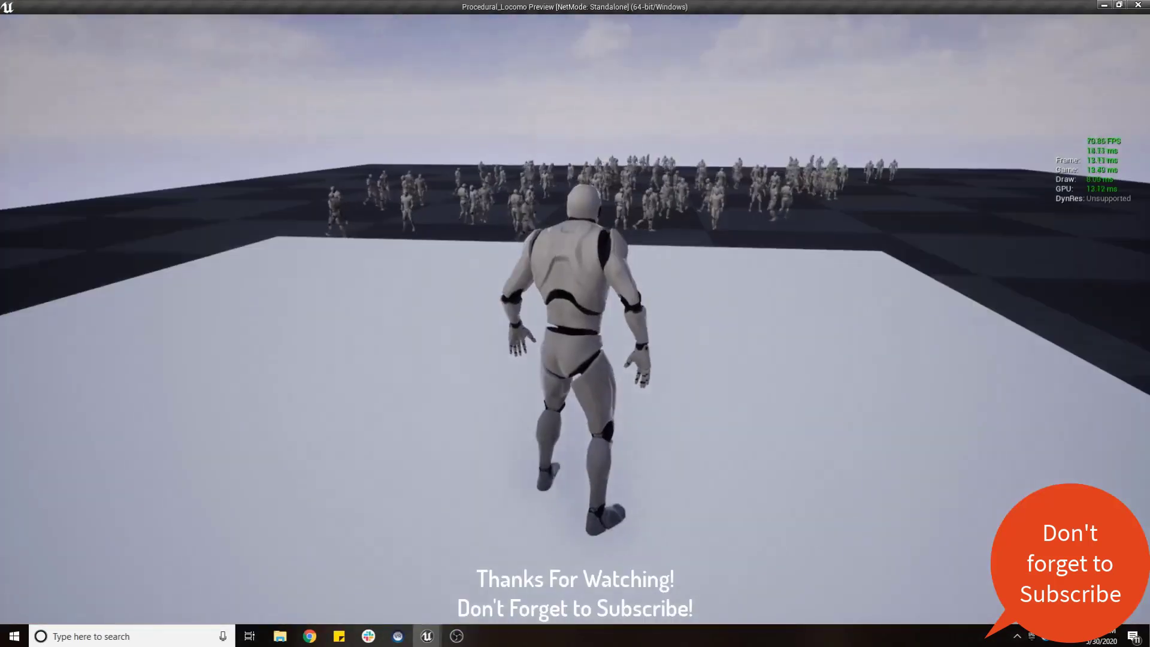
Walk the character left, forward and right around the NPC crowd using WASD.
key(a)
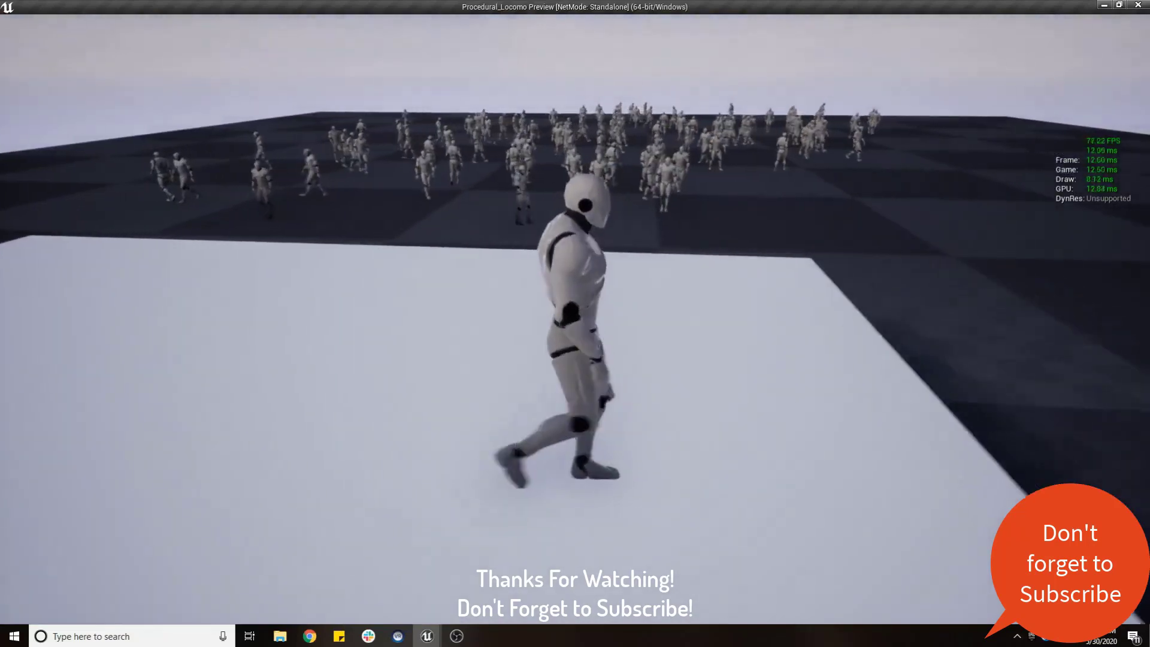
key(w)
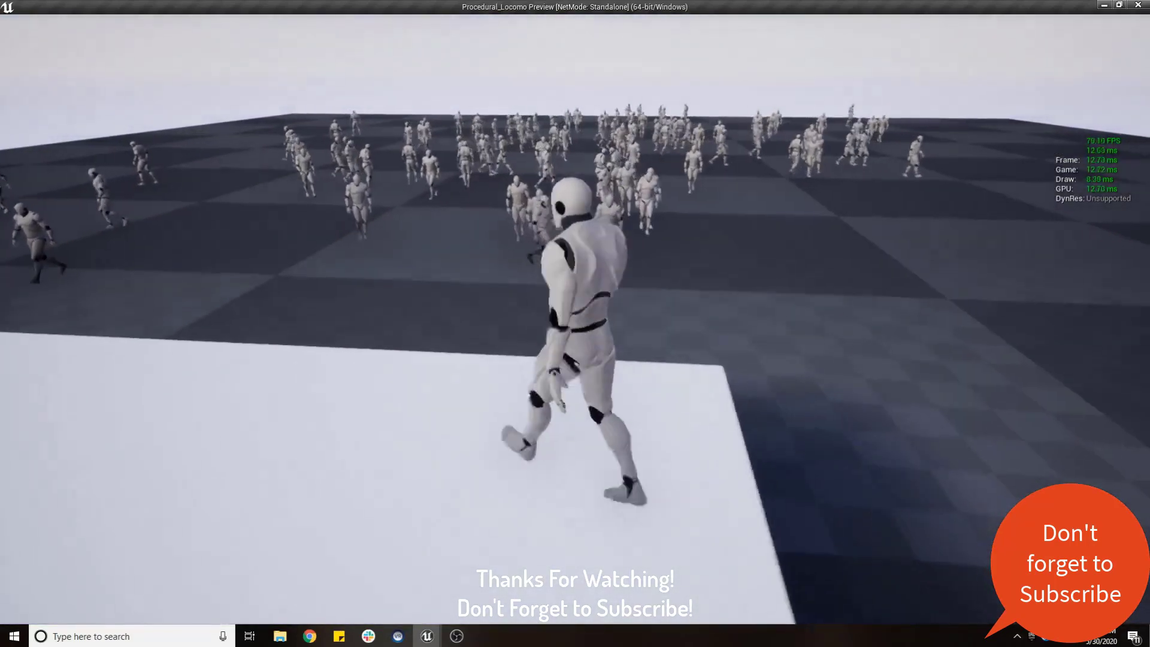
key(a)
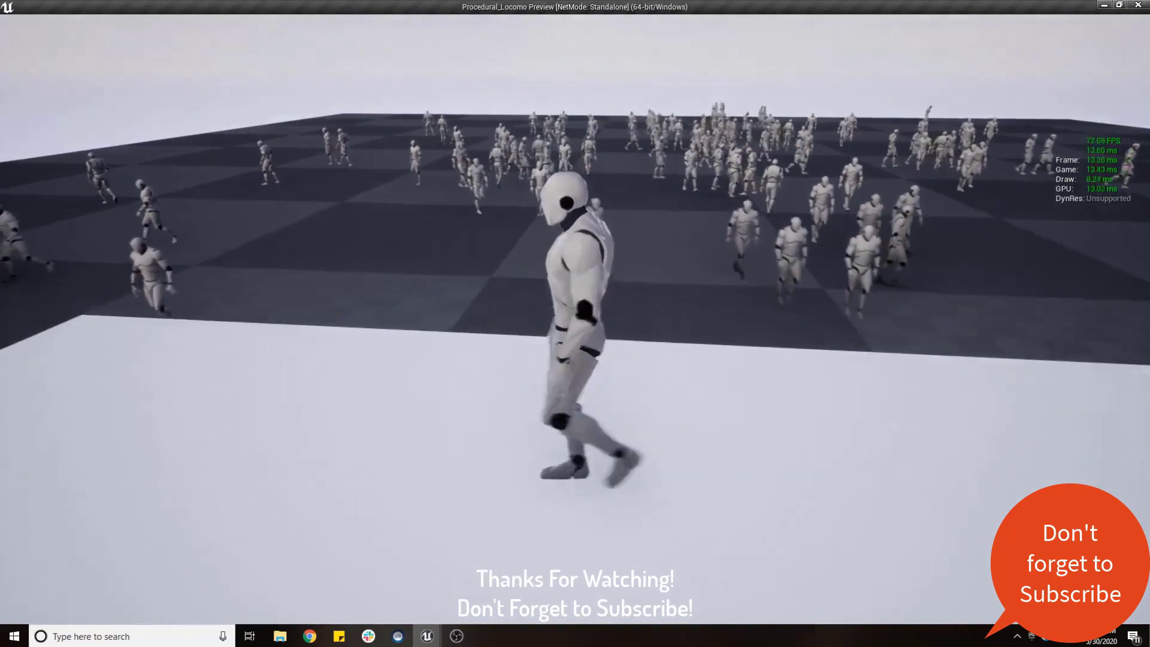
key(d)
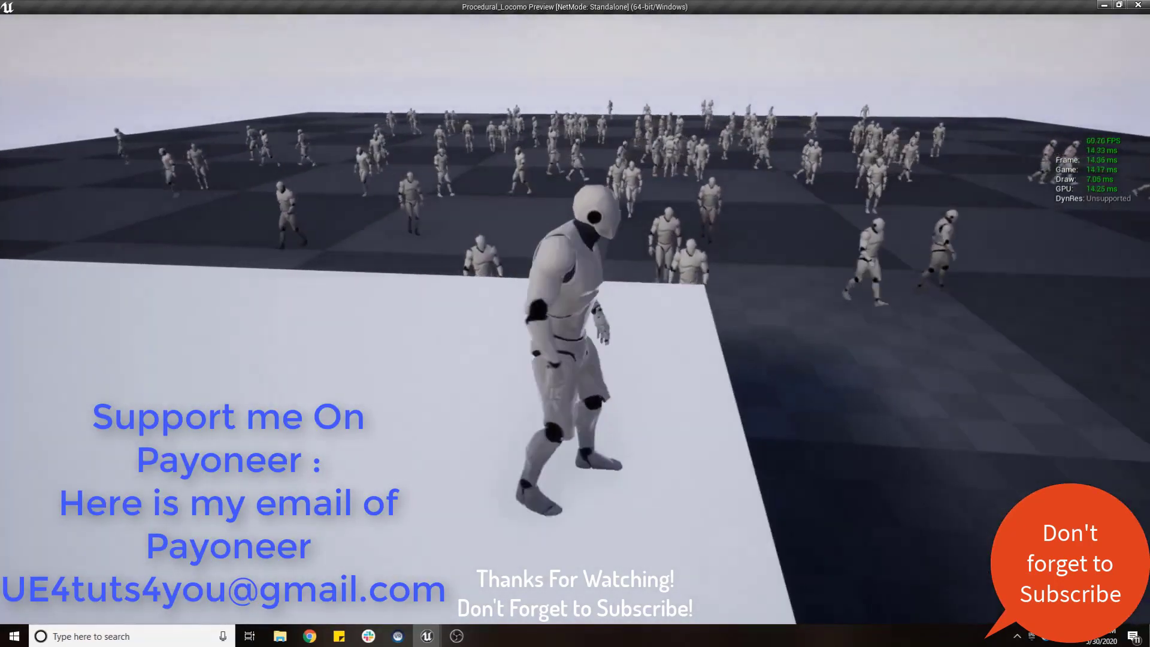
key(w)
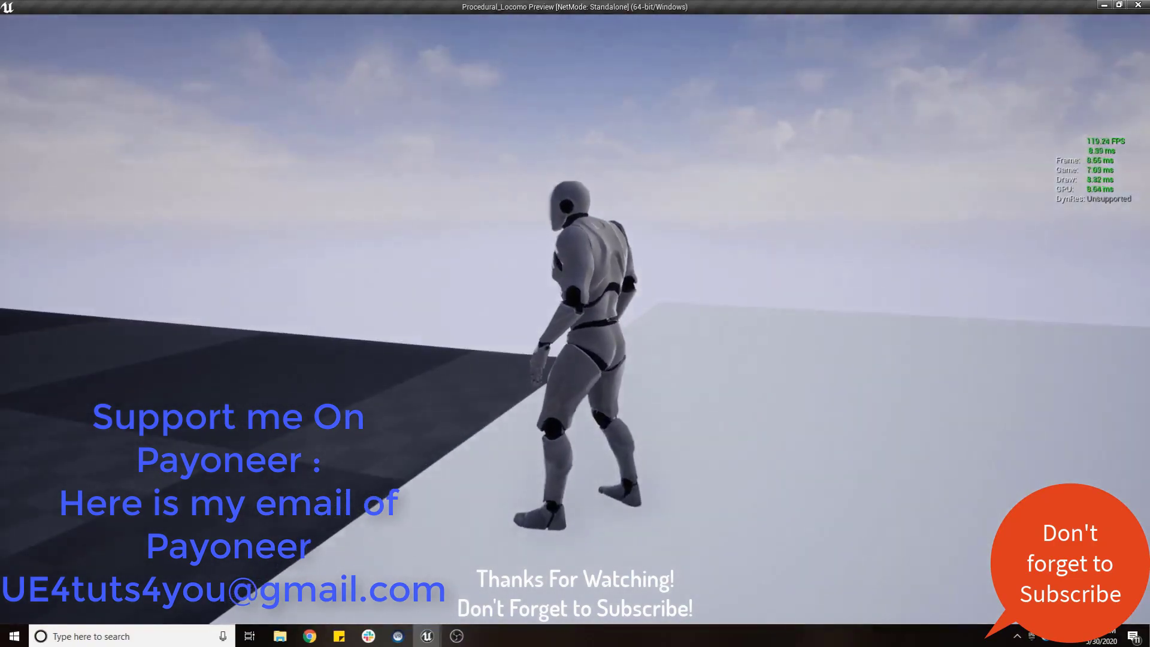